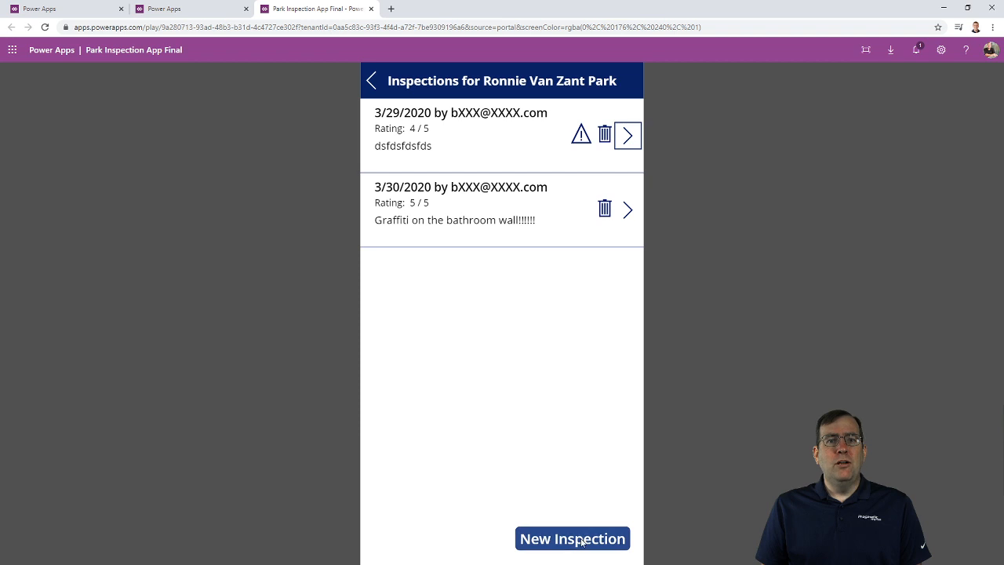
Fill in the new inspection for Ronnie Van Zant Park with a five-star rating and the comment "No issues!", and save it
click(603, 208)
click(450, 379)
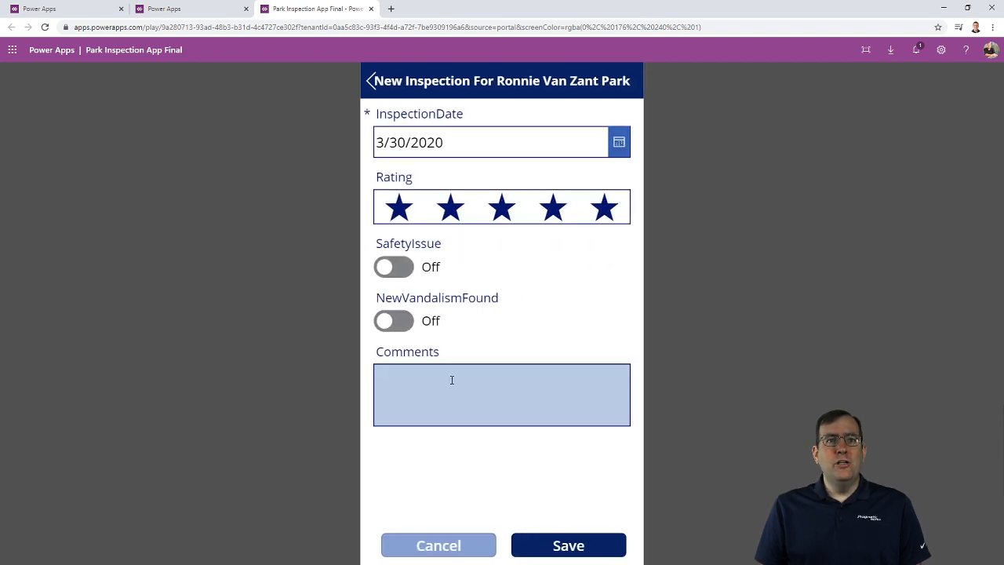
text(No issues!)
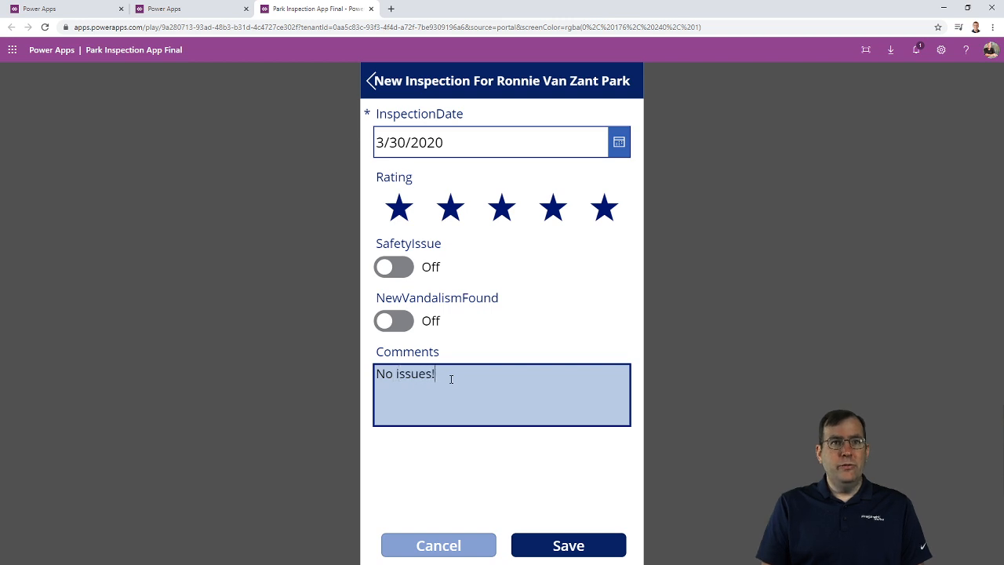
click(533, 544)
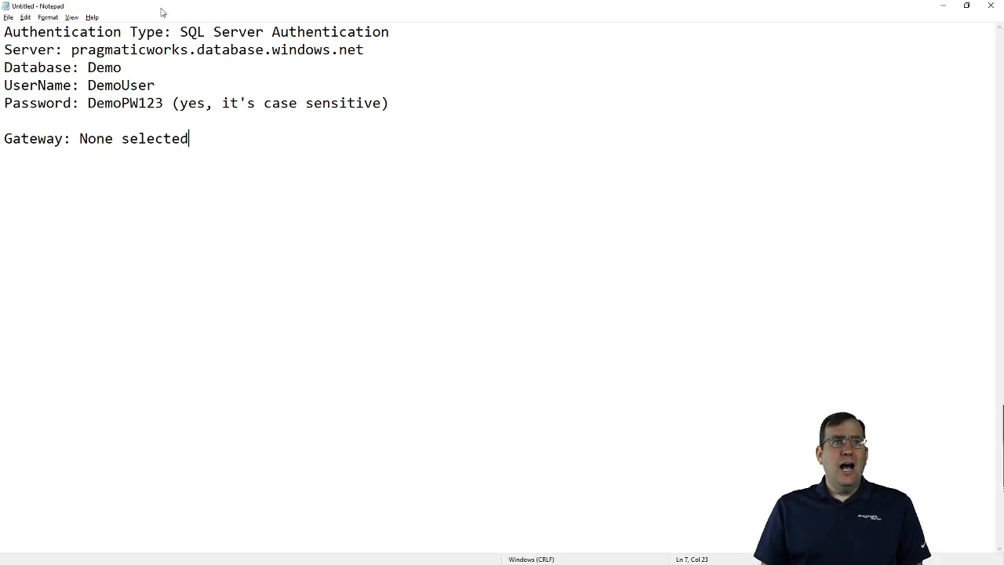
Copy the server address pragmaticworks.database.windows.net from the Notepad notes, return to the Power Apps home page and close the Environments list
drag(372, 48, 71, 49)
key(ctrl+c)
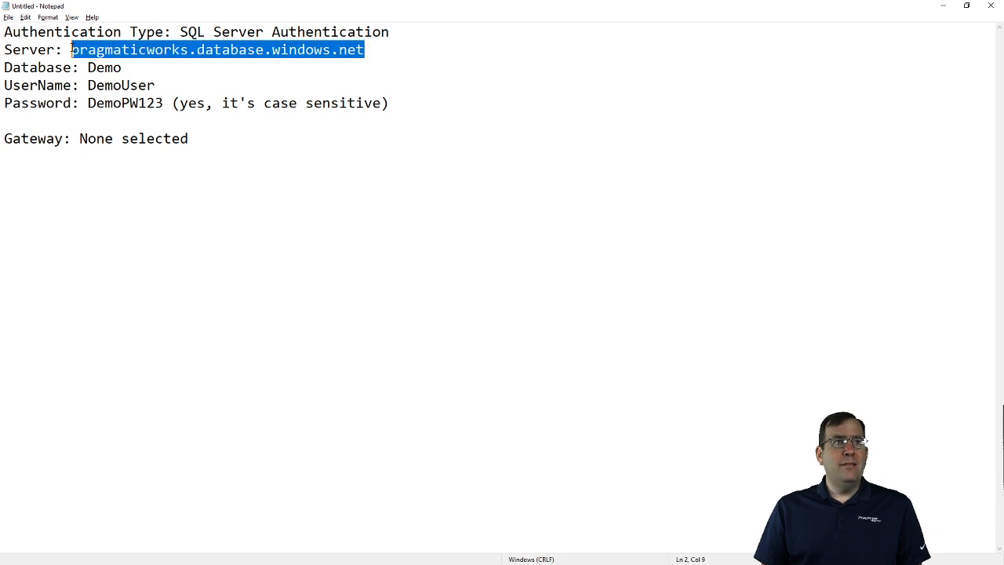
key(alt+Tab)
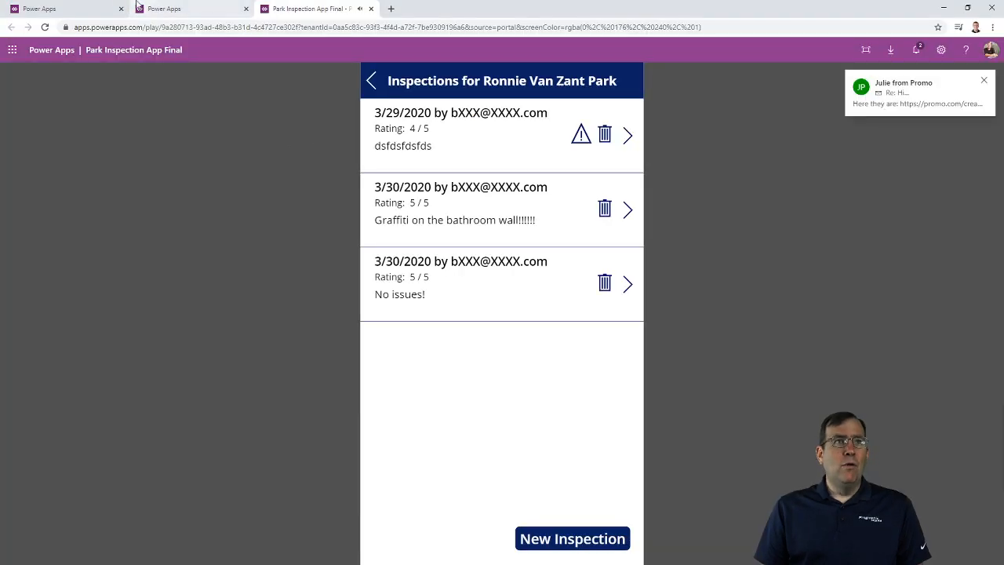
click(79, 8)
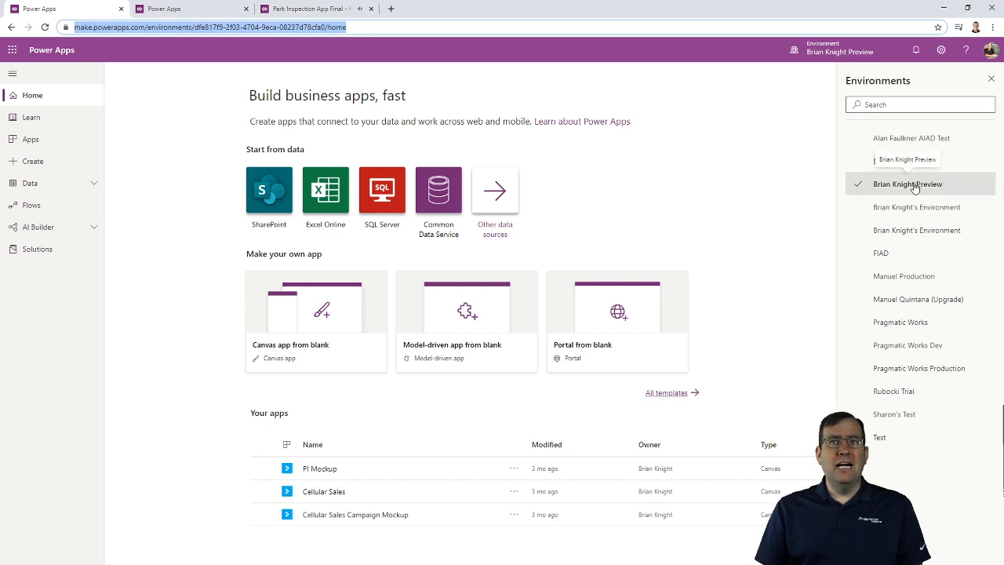
click(749, 179)
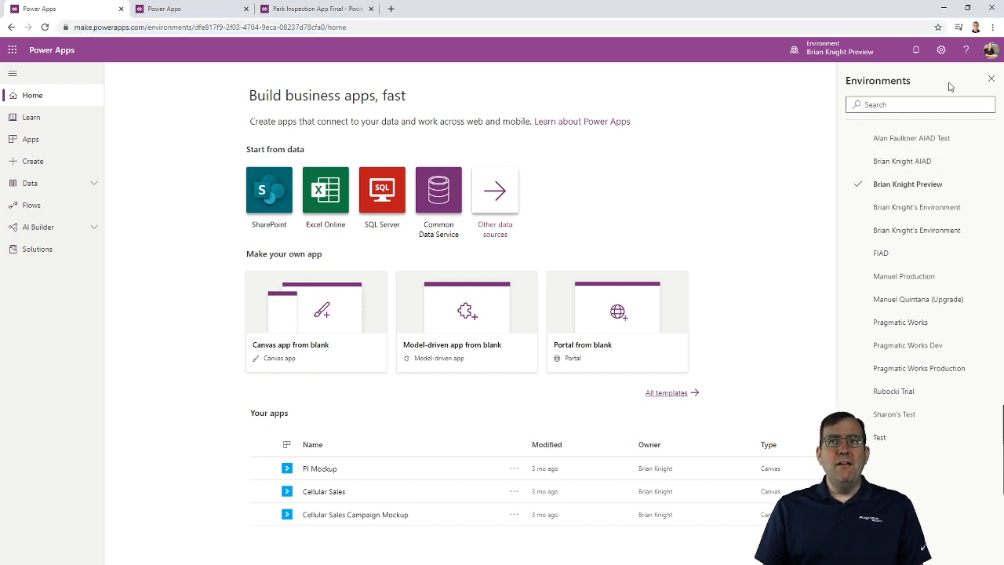
click(991, 82)
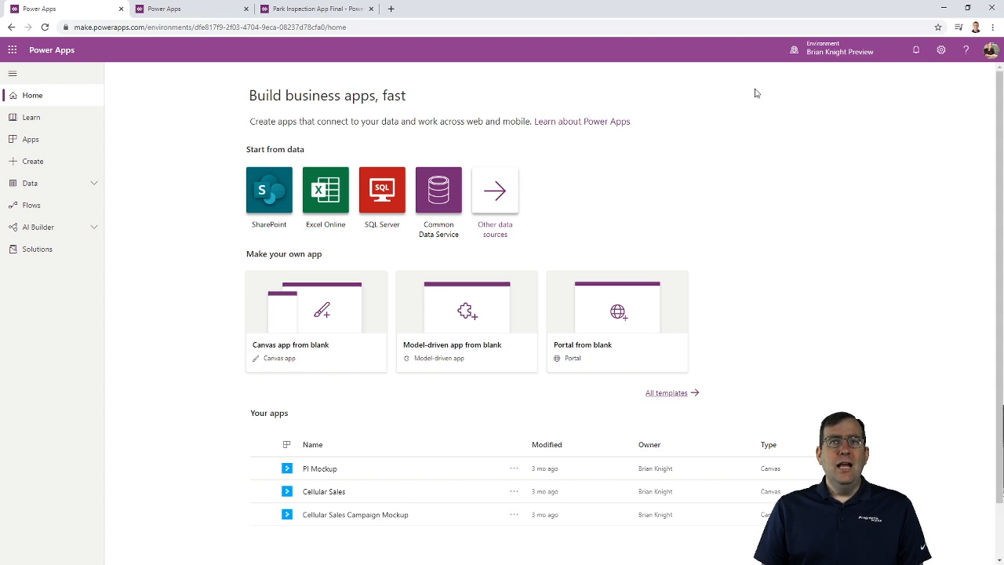
Start a new SQL Server data connection and set its authentication type to SQL Server Authentication
click(93, 183)
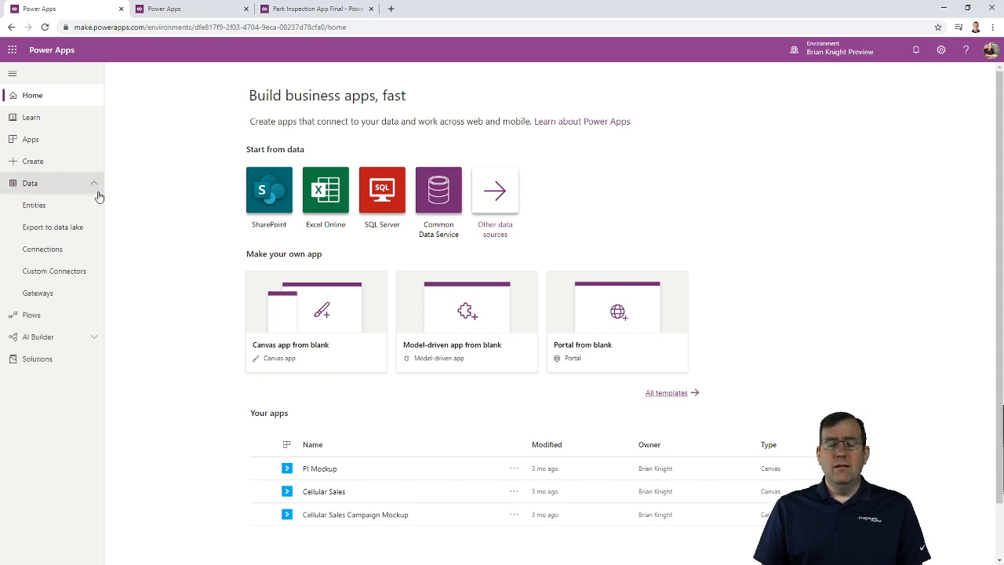
click(72, 256)
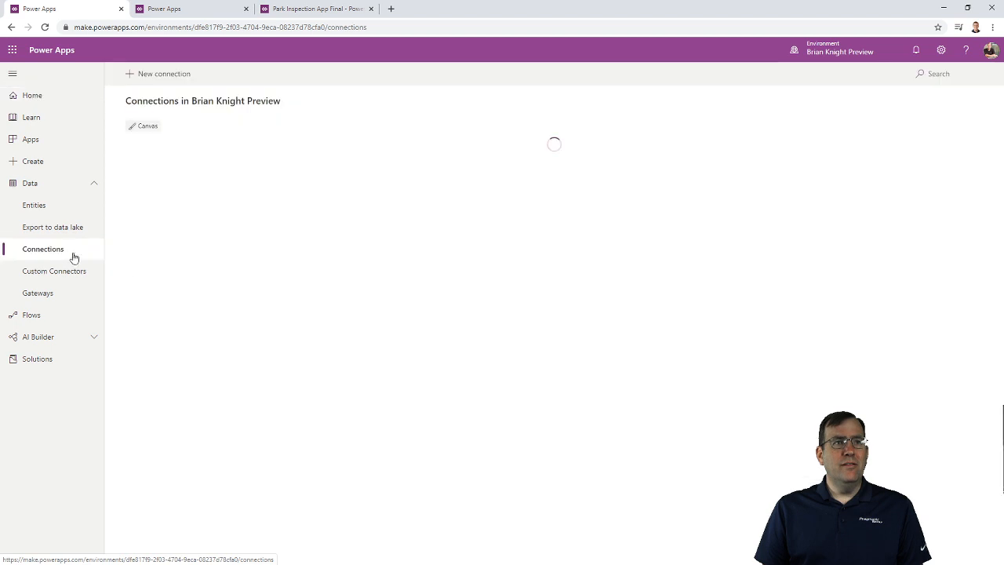
click(171, 74)
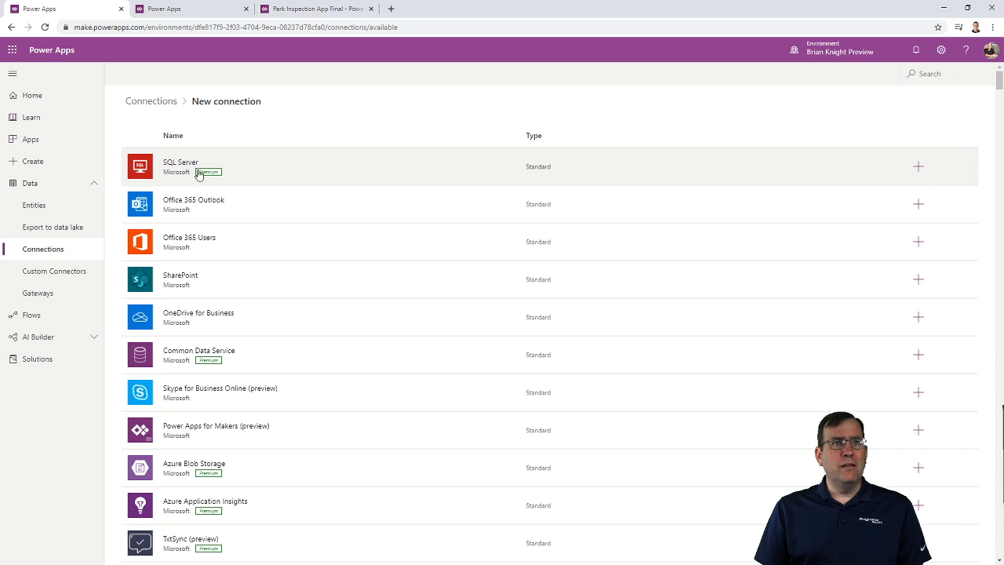
click(235, 169)
click(442, 178)
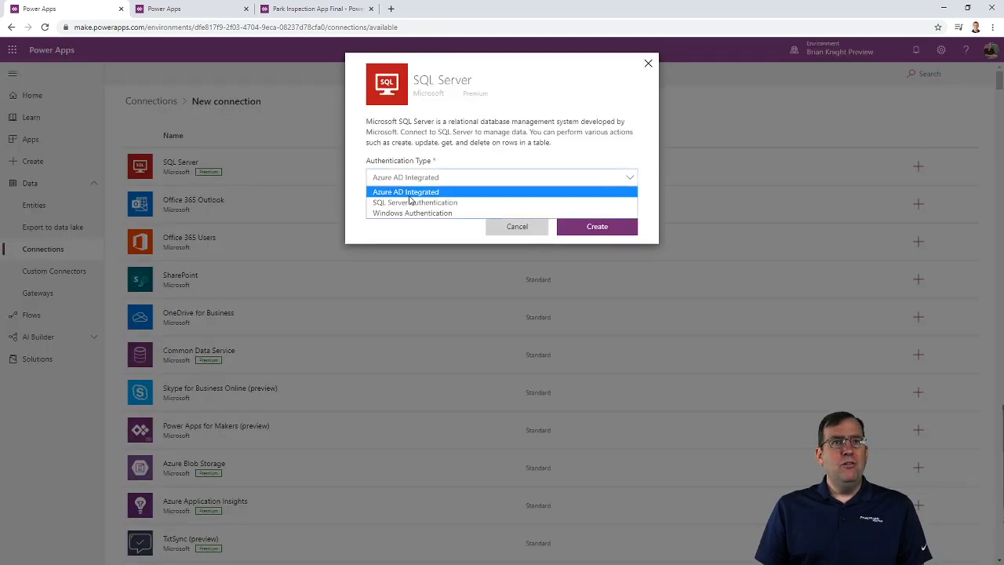
click(410, 202)
Enter the copied address pragmaticworks.database.windows.net as the SQL server name and Demo as the database name
click(438, 219)
key(ctrl+v)
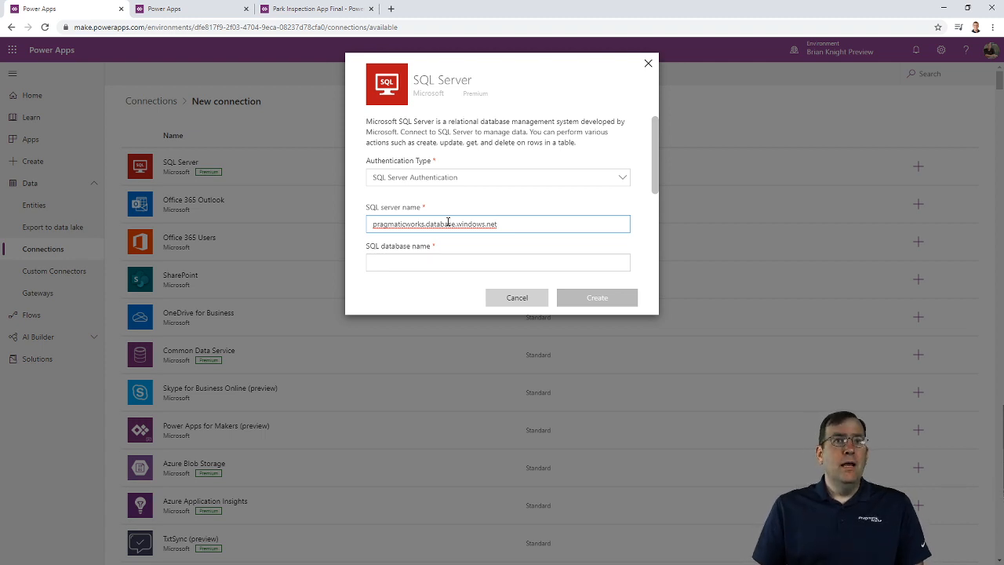
click(458, 265)
text(Demo)
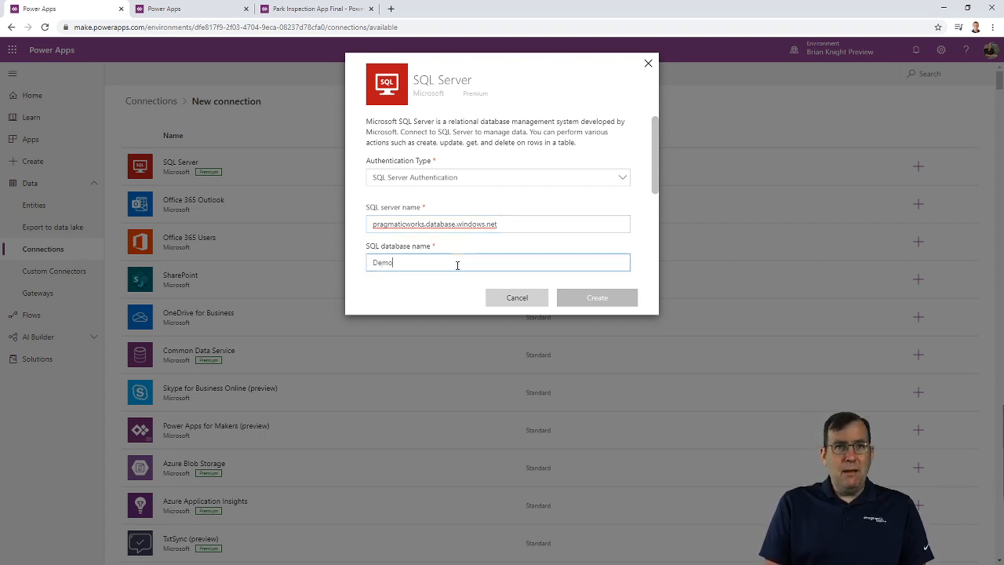
key(Tab)
Copy the username DemoUser from the Notepad notes into the connection's Username field
key(alt+Tab)
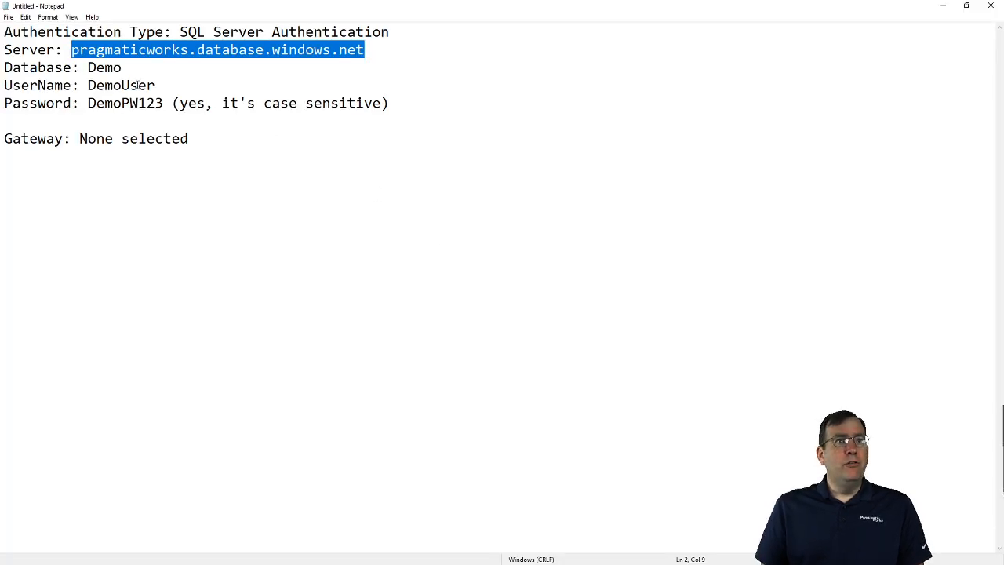
double_click(121, 84)
key(ctrl+c)
key(alt+Tab)
key(ctrl+v)
Copy the account password from the Notepad notes into the Password field and create the connection without a gateway
key(alt+Tab)
double_click(141, 103)
key(ctrl+c)
key(alt+Tab)
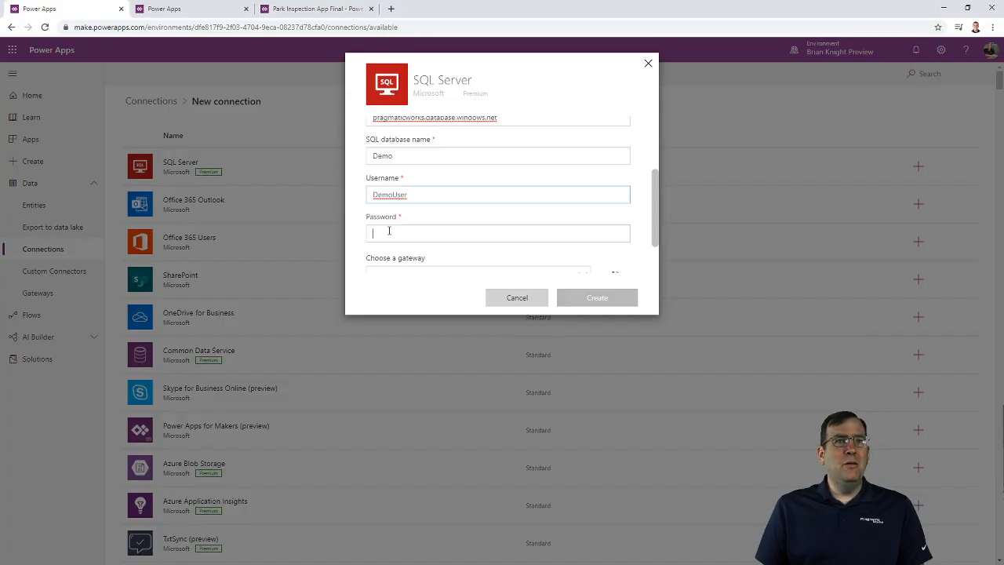
click(389, 230)
key(ctrl+v)
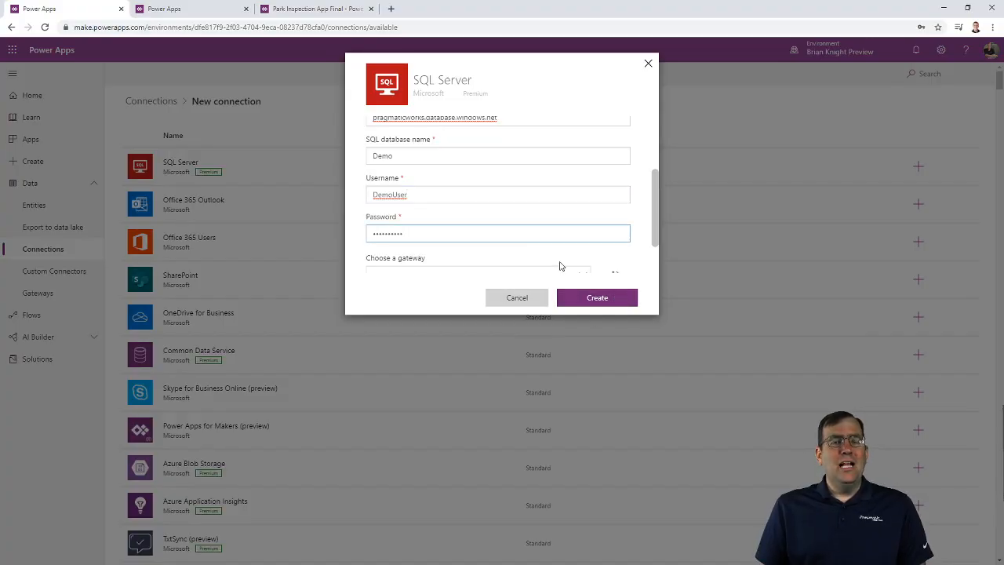
scroll(474, 251, down, 1)
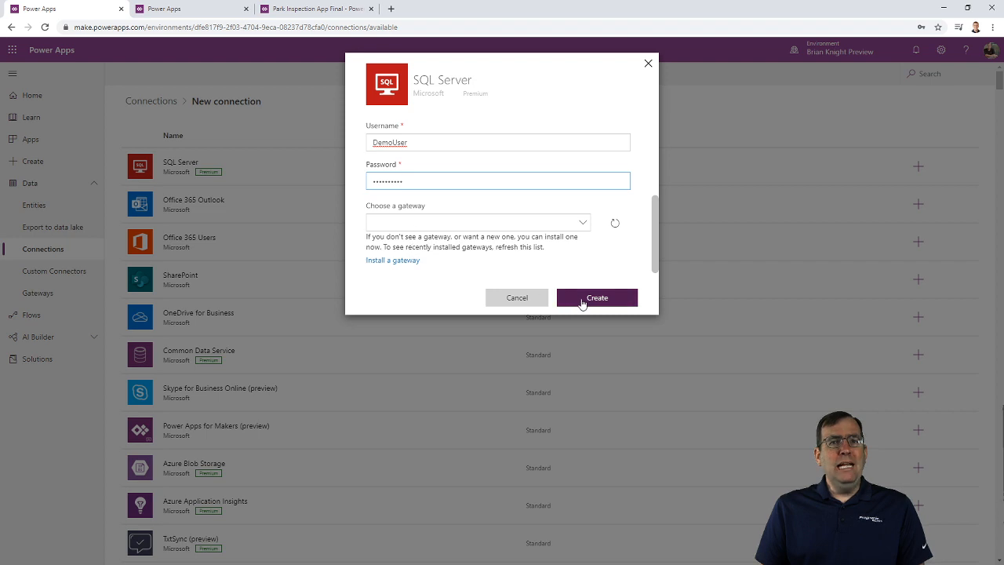
click(583, 304)
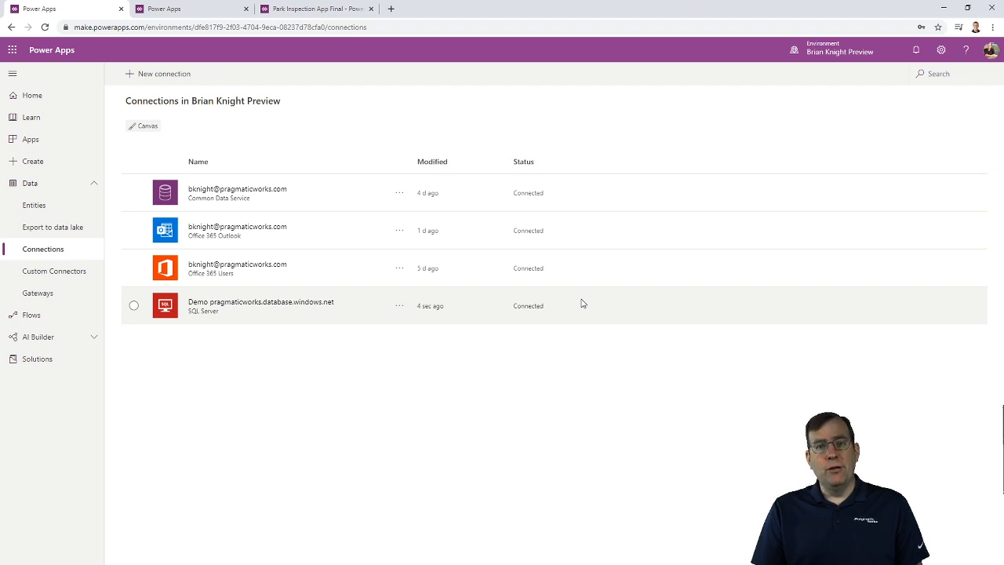
click(398, 307)
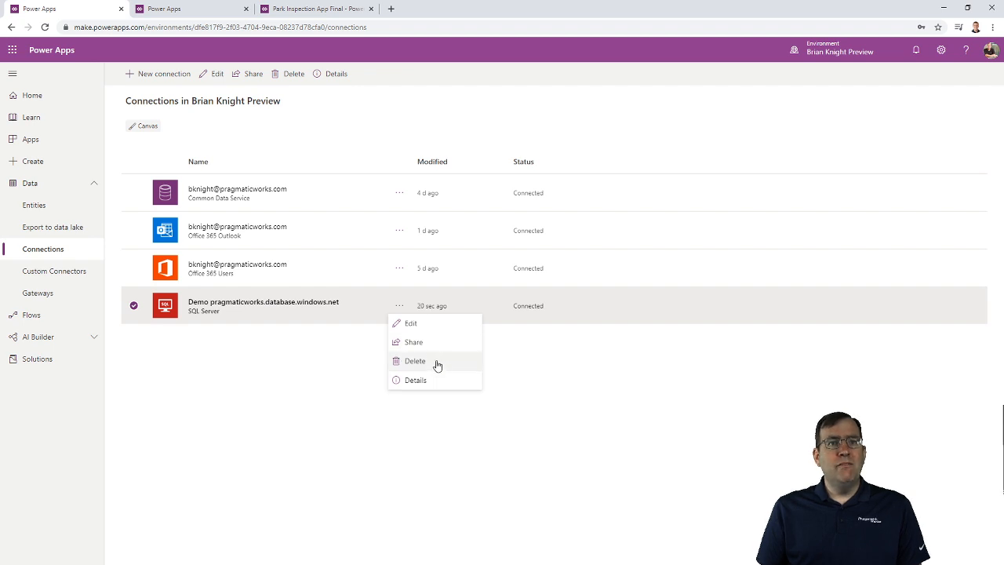
click(308, 401)
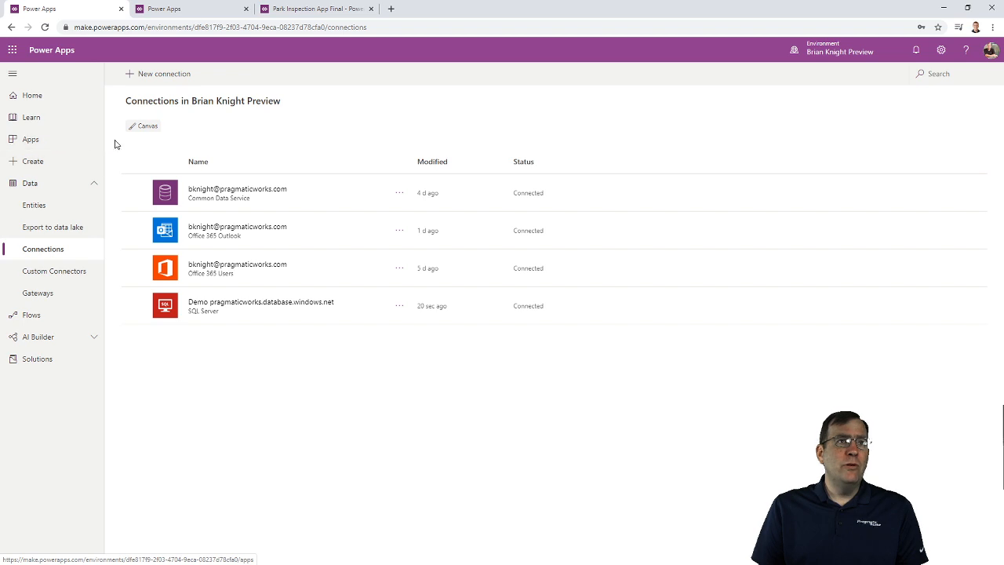
Create a blank canvas app named Inspection App in Phone format from the Power Apps home page
click(32, 94)
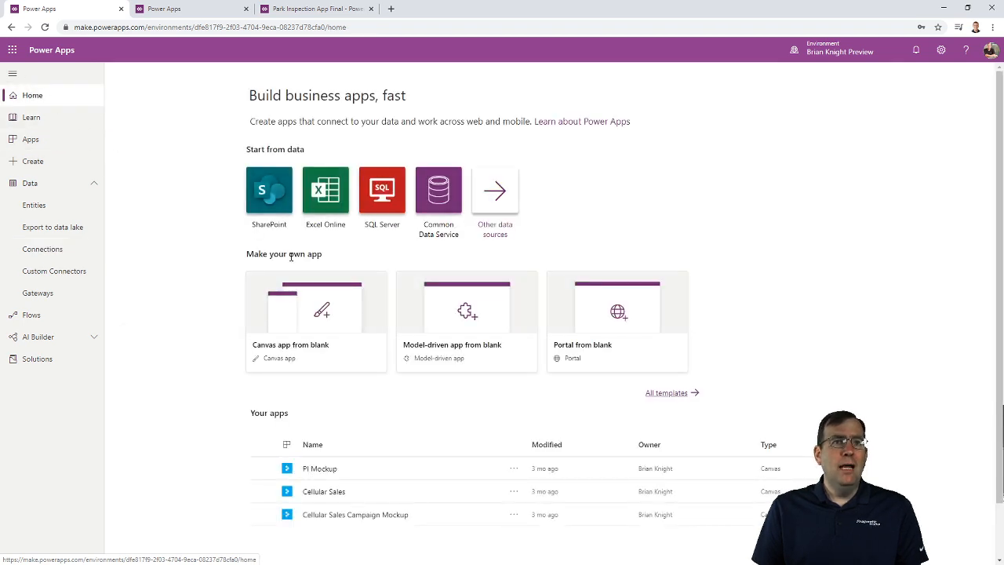
click(304, 335)
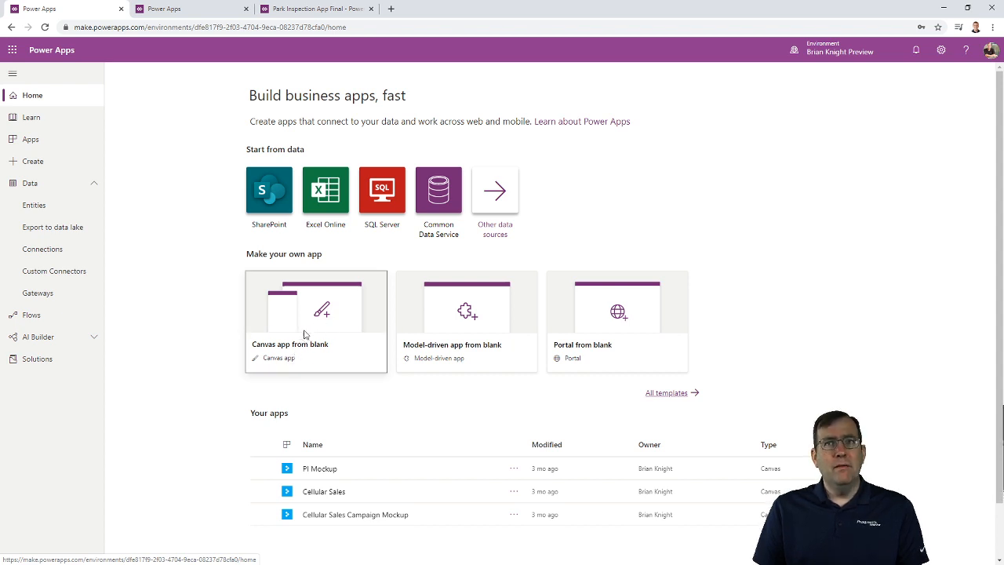
click(527, 275)
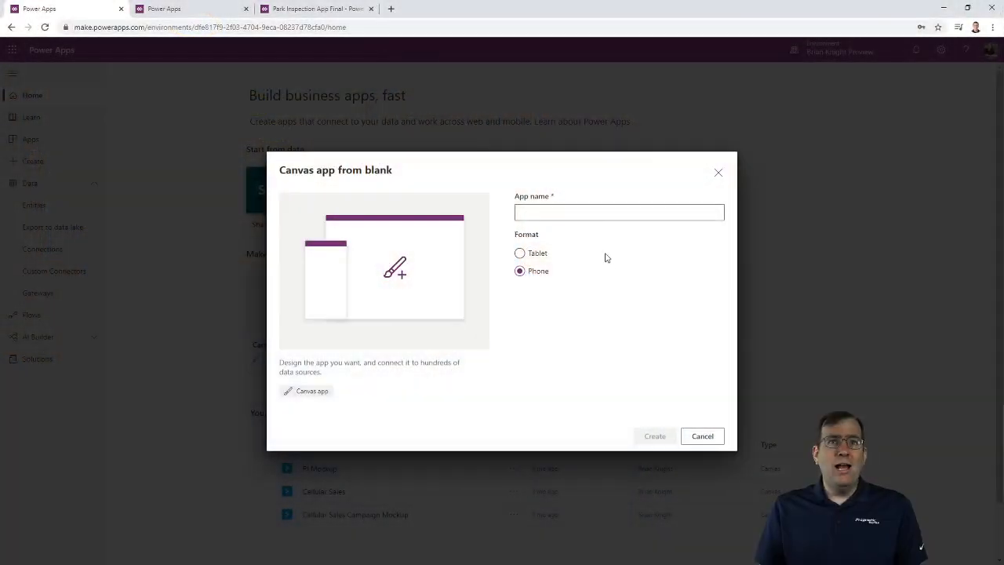
click(563, 213)
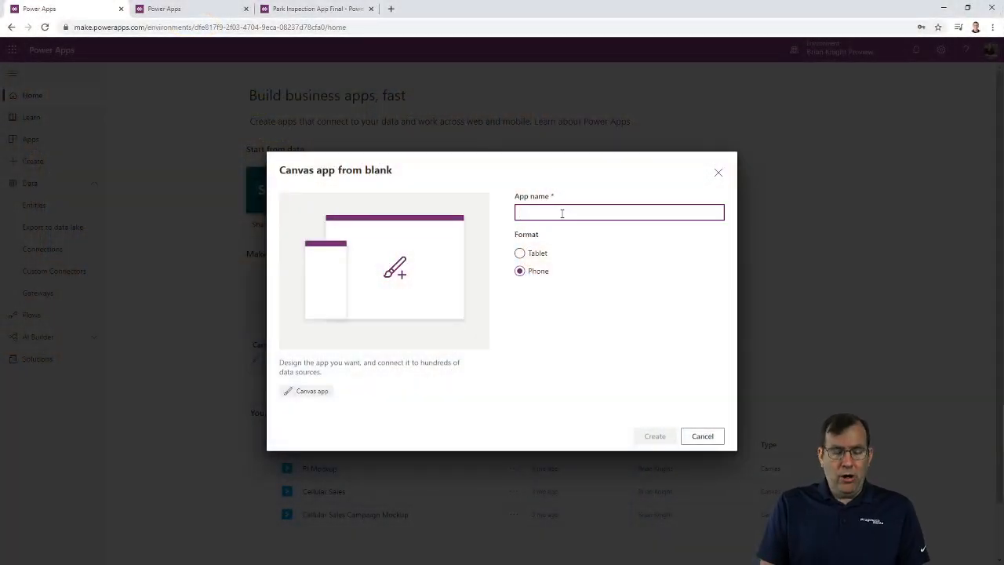
text(Inspection App)
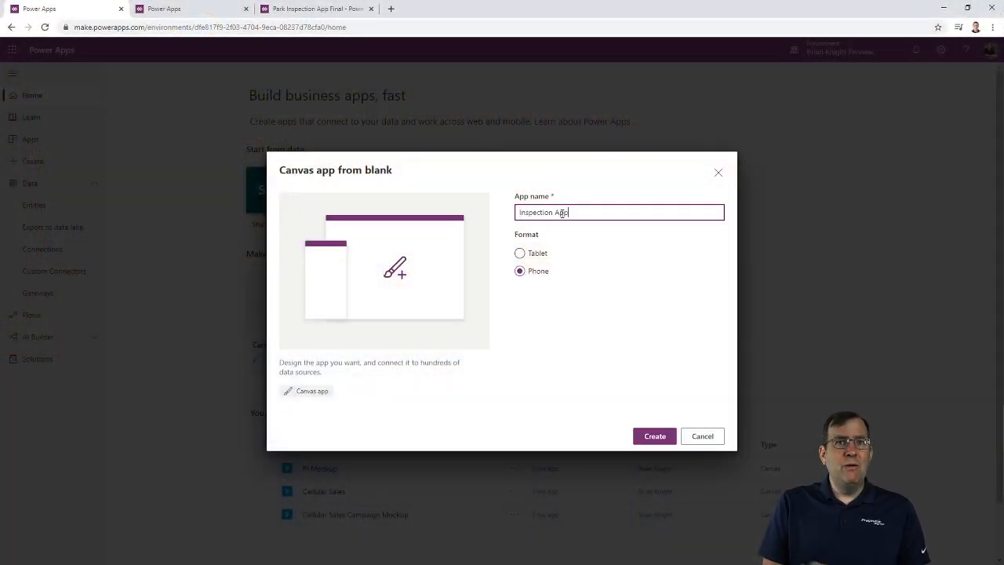
click(655, 439)
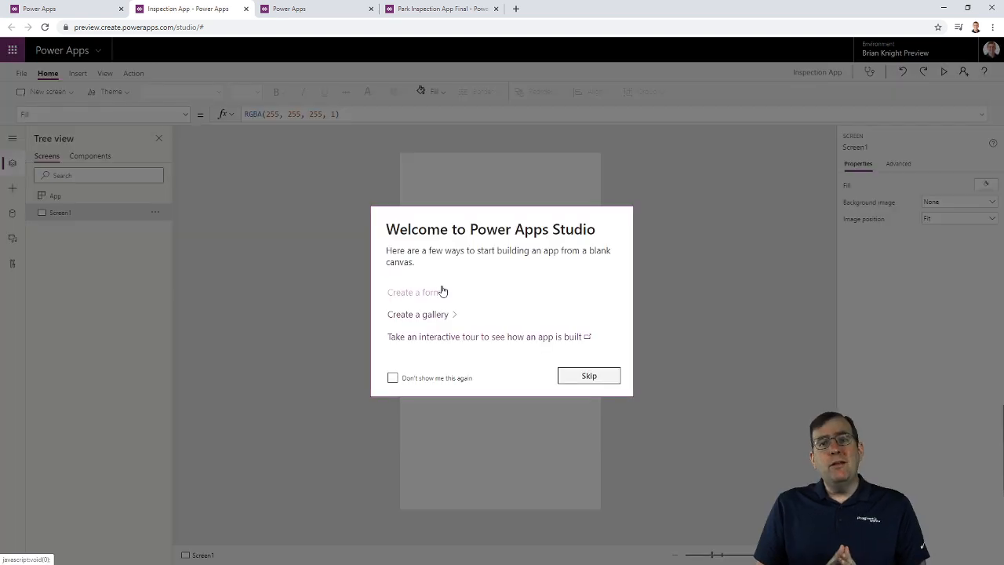
Skip the Studio welcome dialog, setting it not to show again, and rename the app's first screen to scrMain
click(430, 377)
click(589, 378)
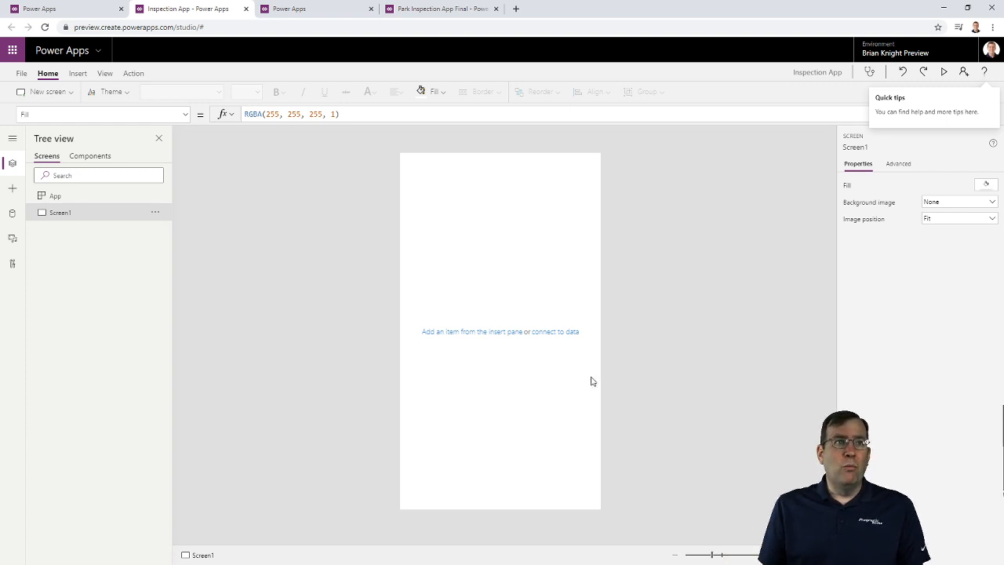
double_click(69, 214)
text(scrMain)
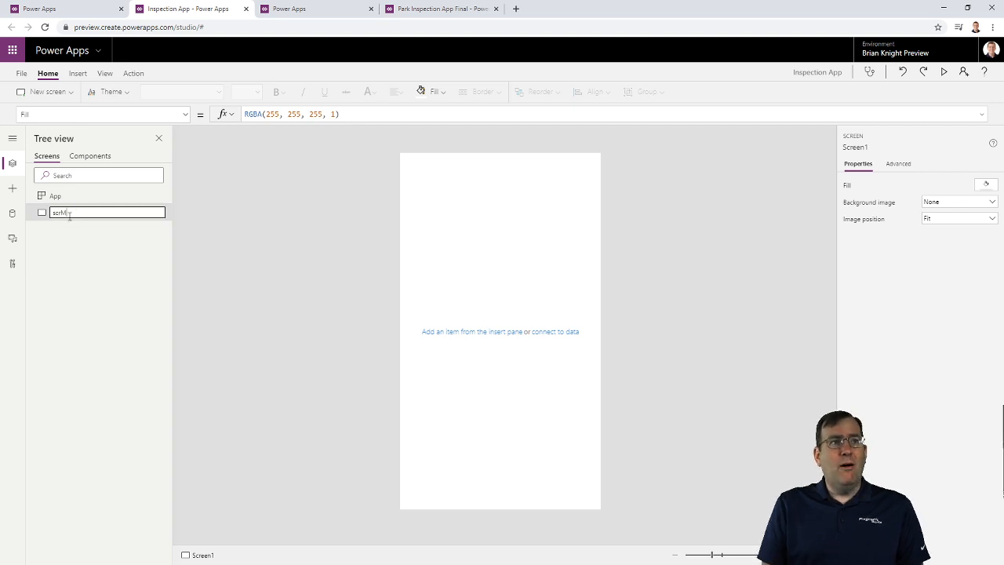
key(Return)
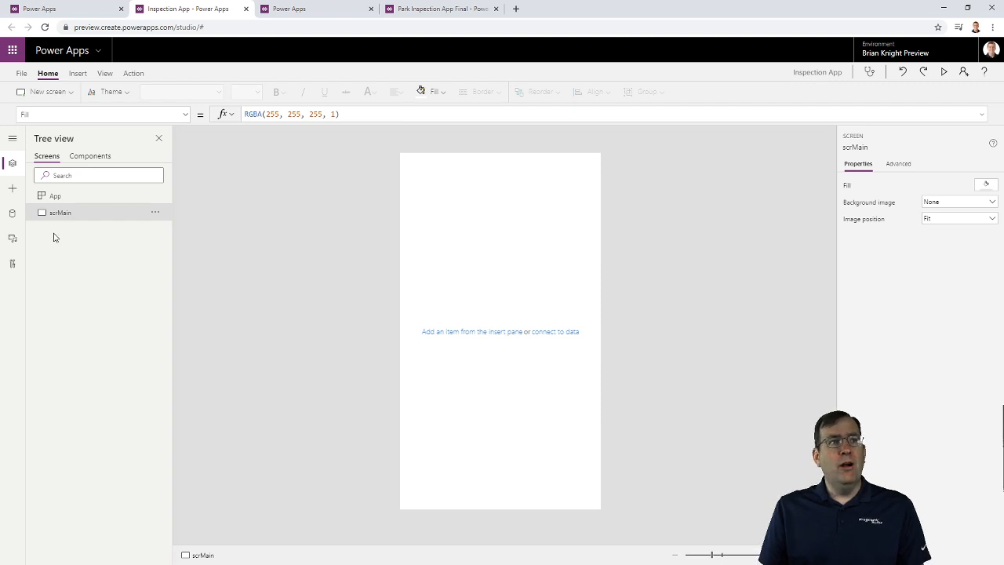
Add a second blank screen and rename it to scrInspections
click(62, 95)
click(49, 134)
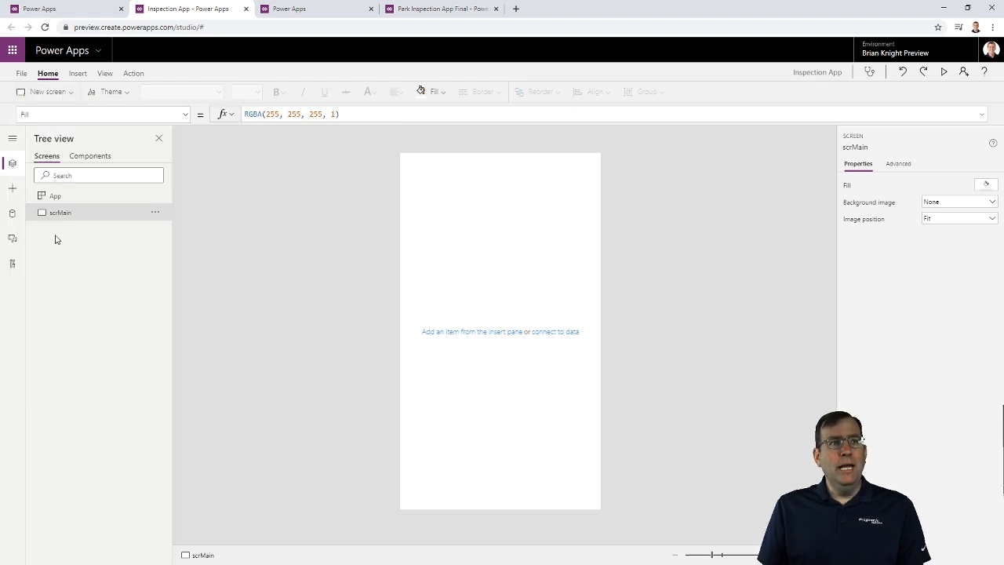
double_click(61, 229)
text(scrInspections)
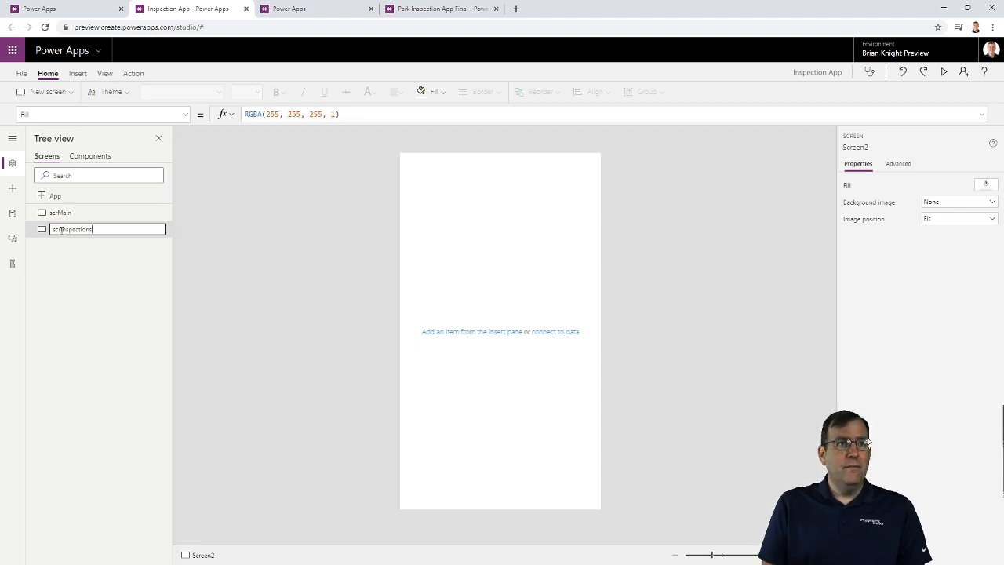
key(Return)
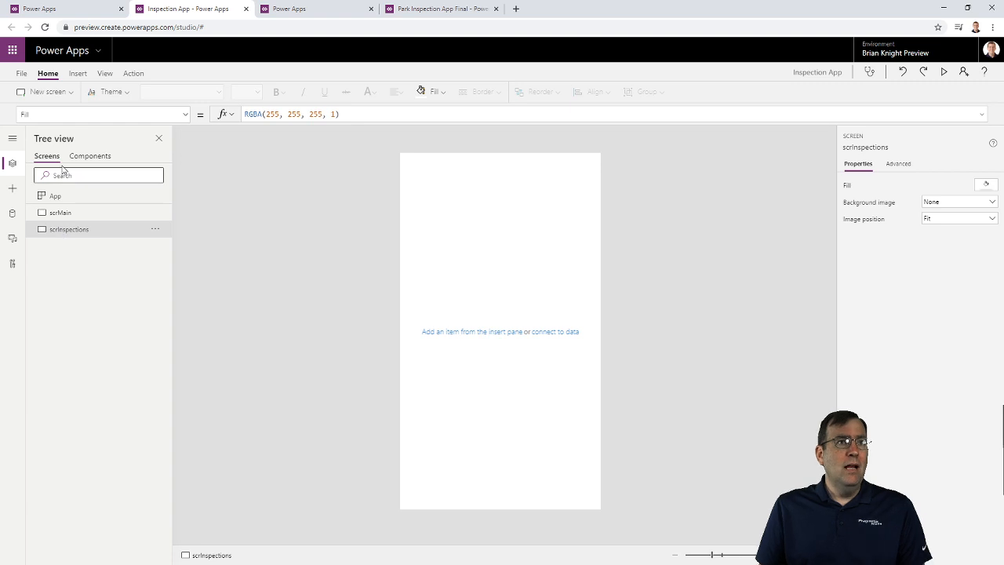
Add a third blank screen and rename it to scrCreateInspection
click(44, 92)
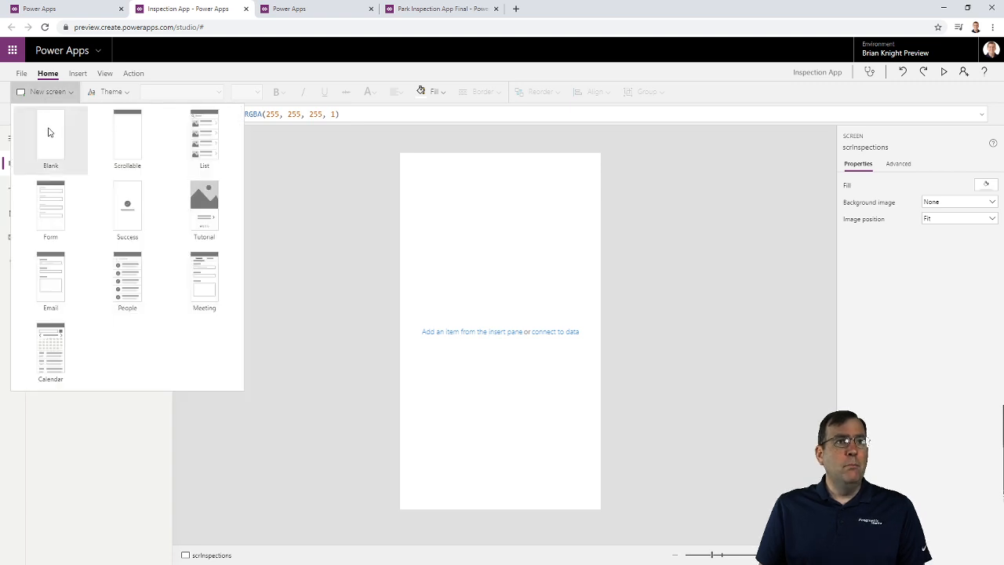
click(49, 130)
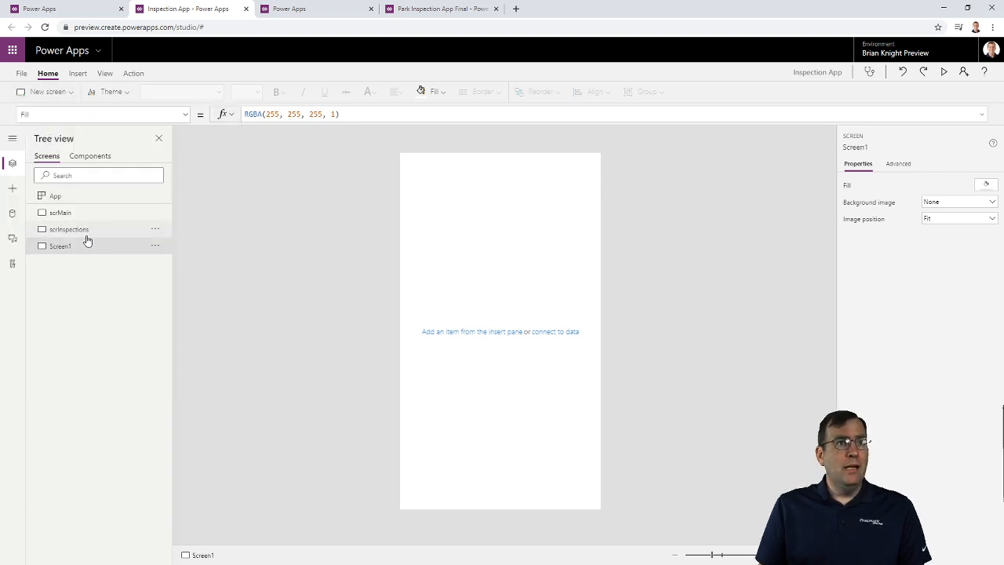
double_click(81, 247)
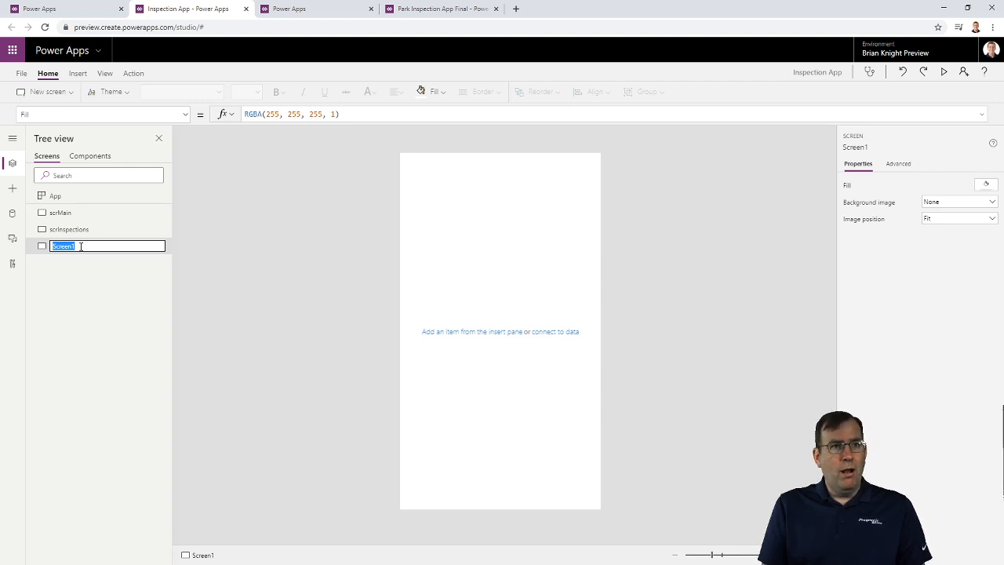
text(scrCreat)
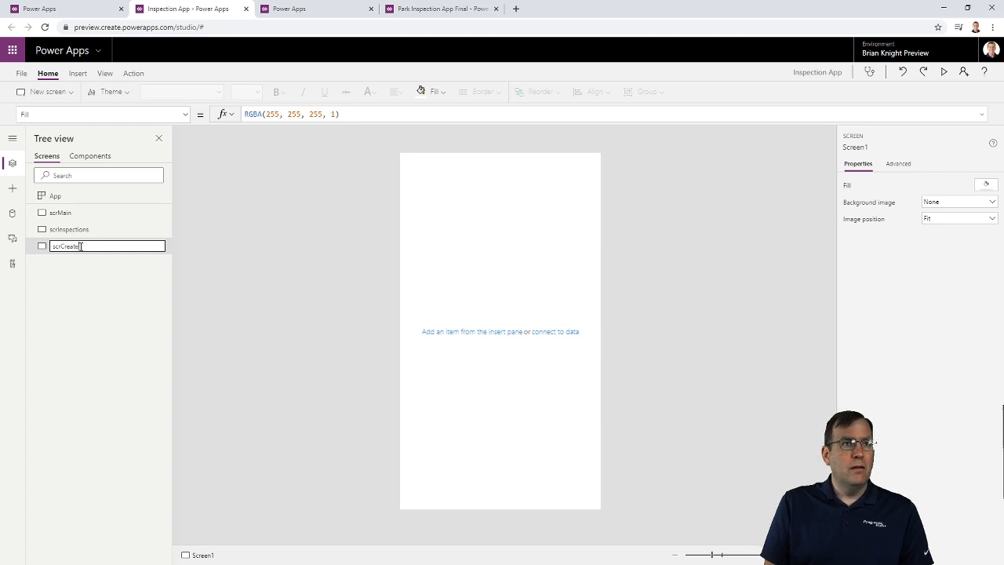
text(eInspection)
key(Return)
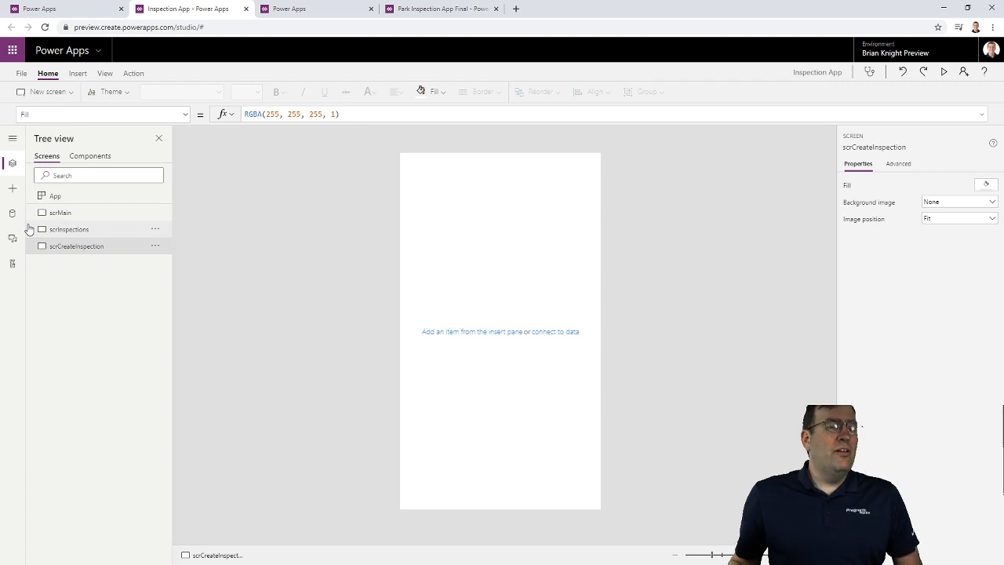
With scrMain selected, add the Inspection and Park tables from the existing SQL Server connection as data sources and dismiss the shared-connection notice
click(76, 219)
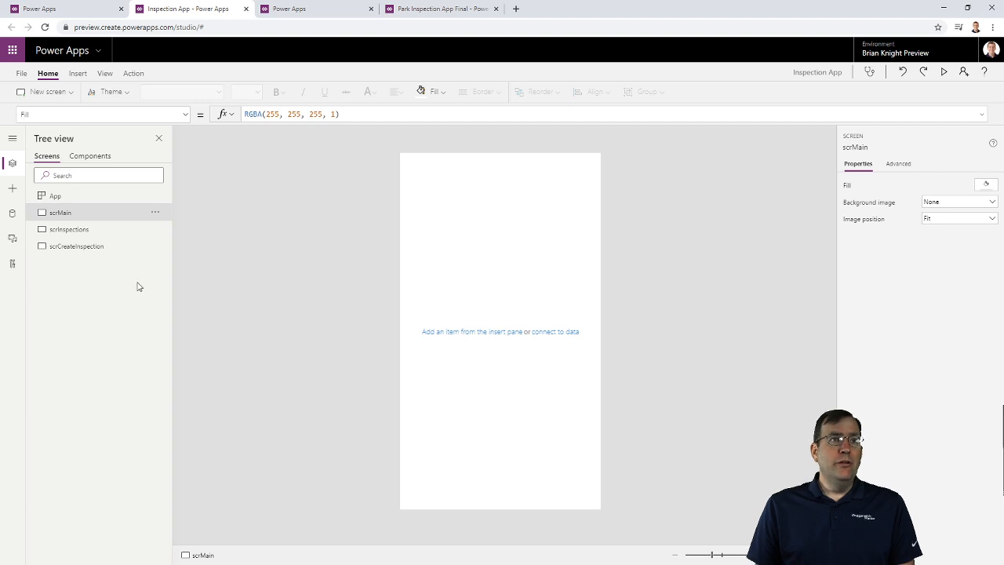
click(11, 217)
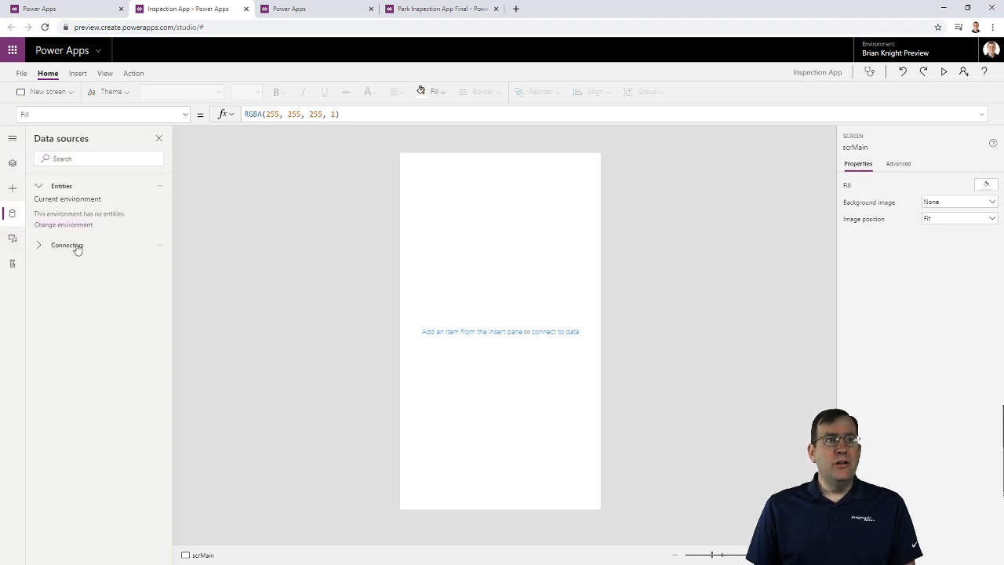
click(77, 249)
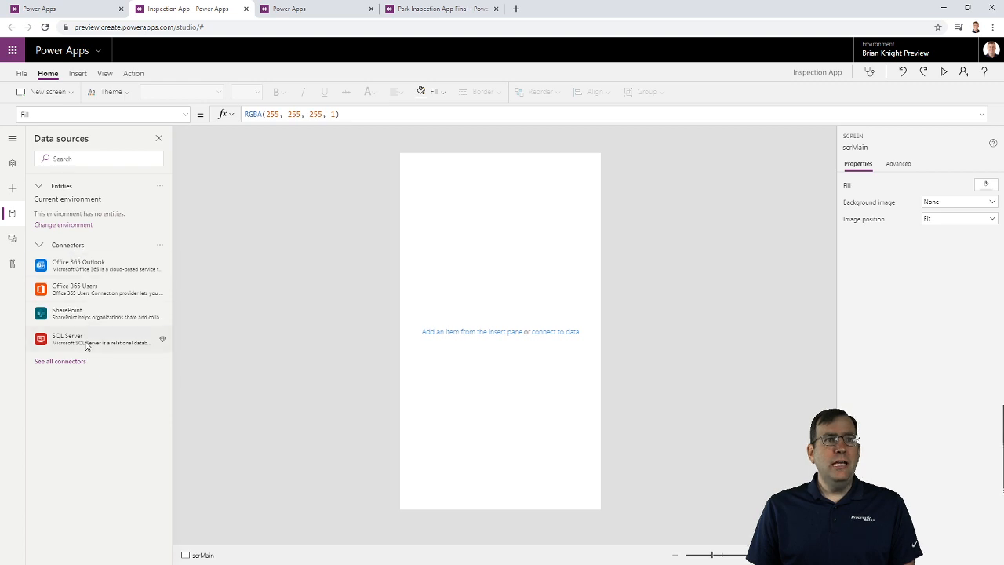
mouse_move(86, 347)
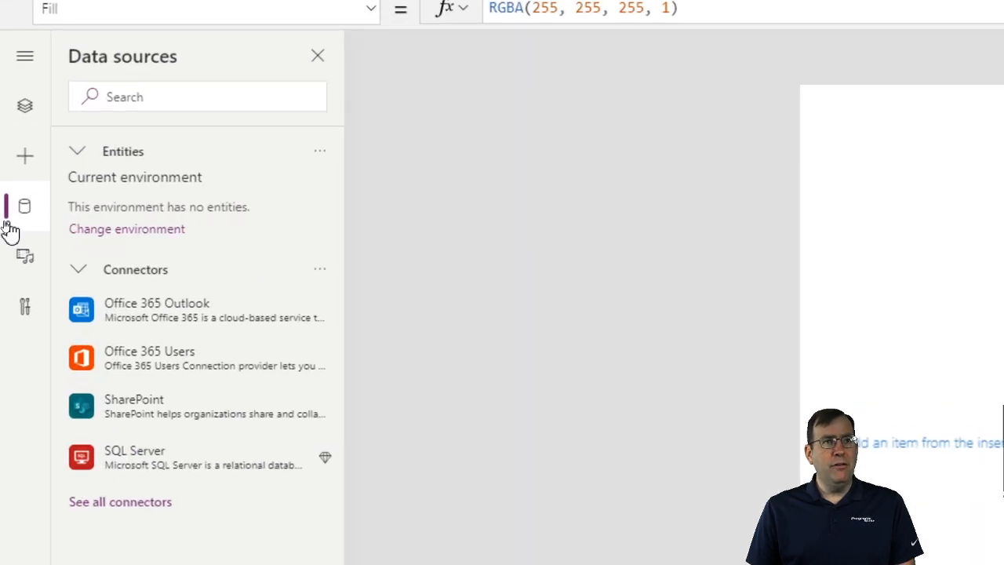
mouse_move(95, 339)
click(193, 457)
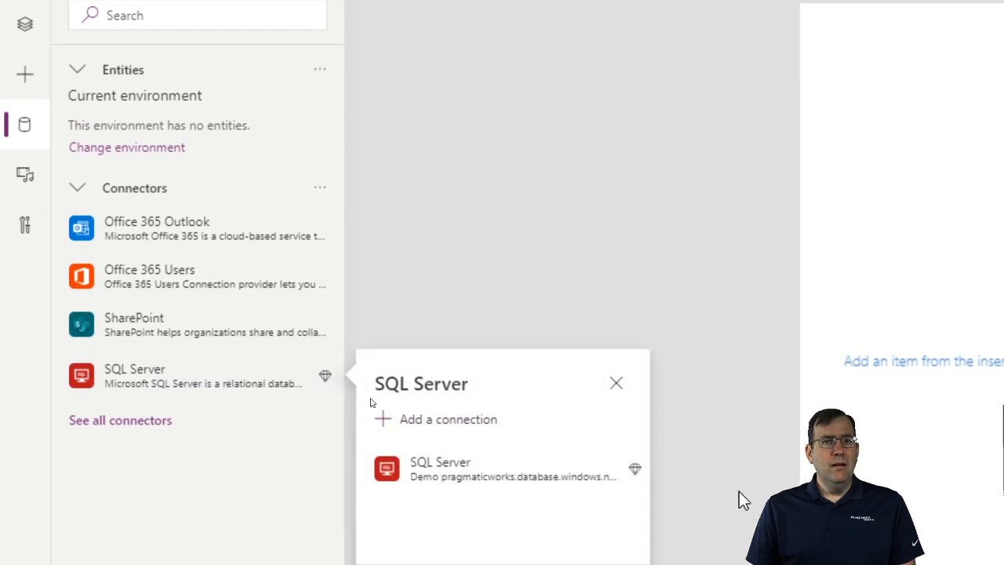
click(422, 443)
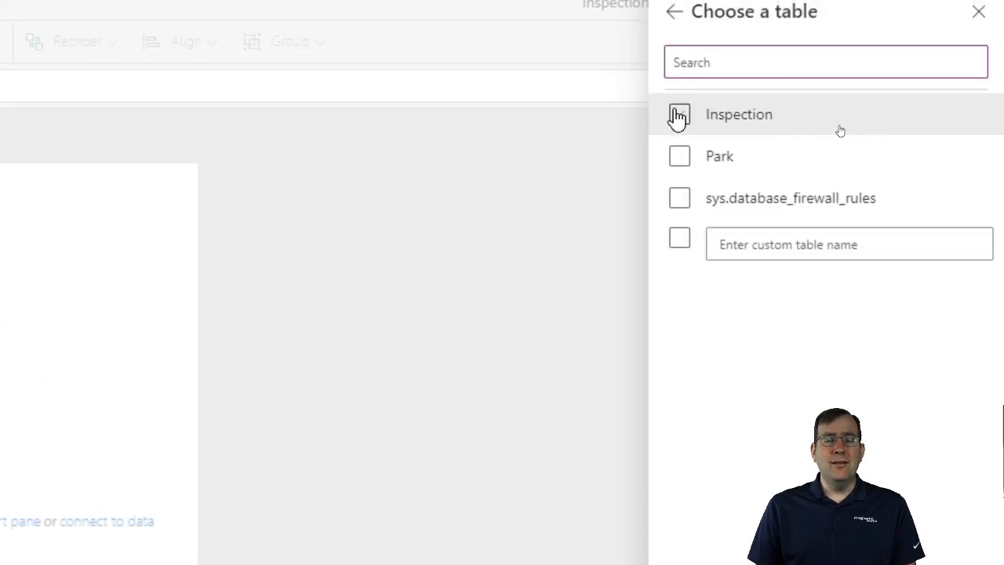
click(684, 122)
click(682, 158)
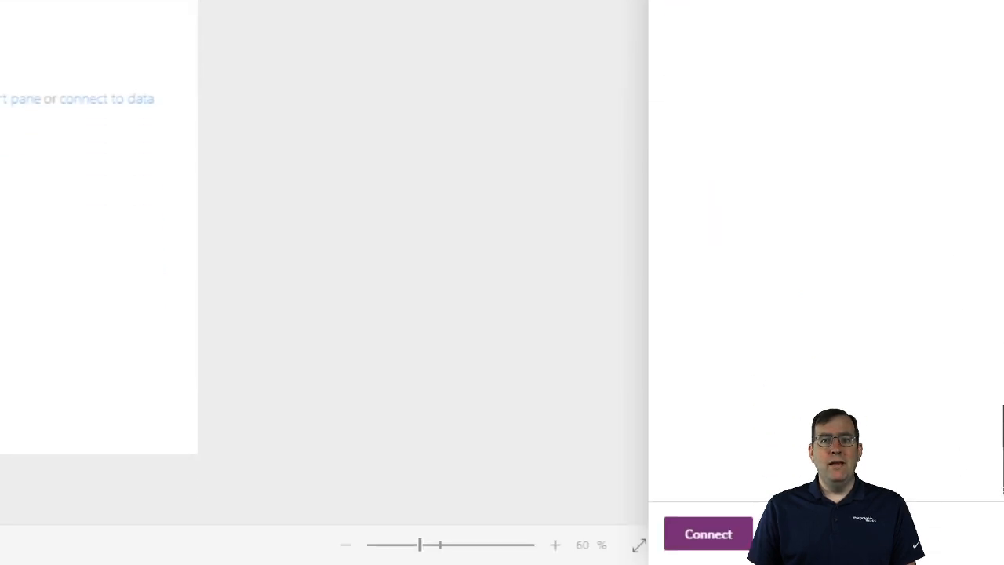
click(717, 542)
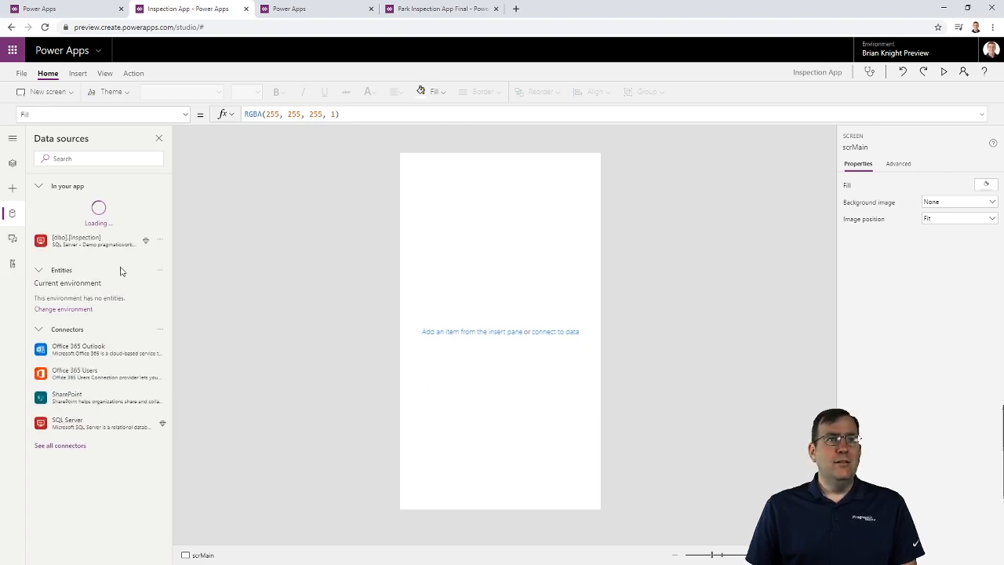
mouse_move(108, 238)
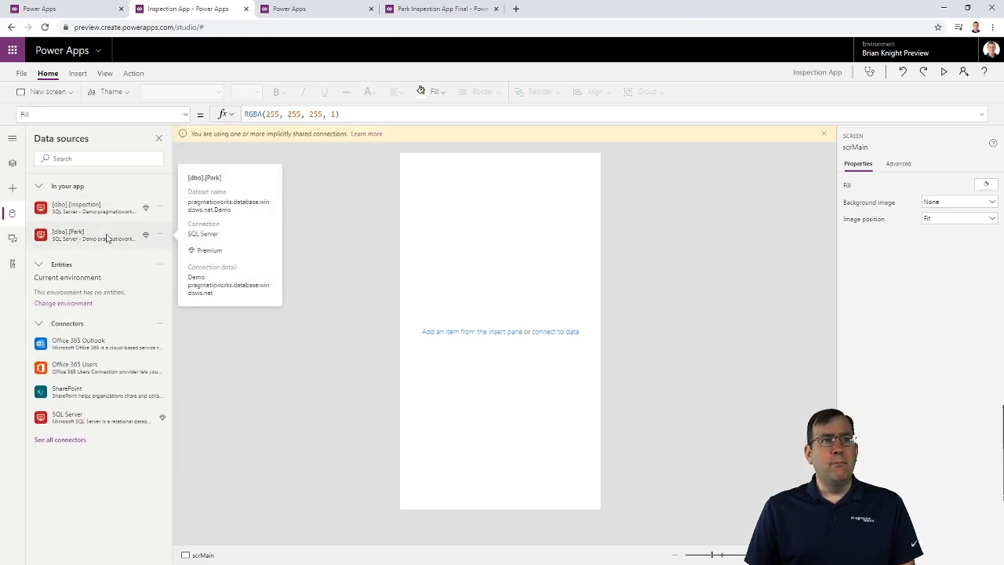
click(159, 139)
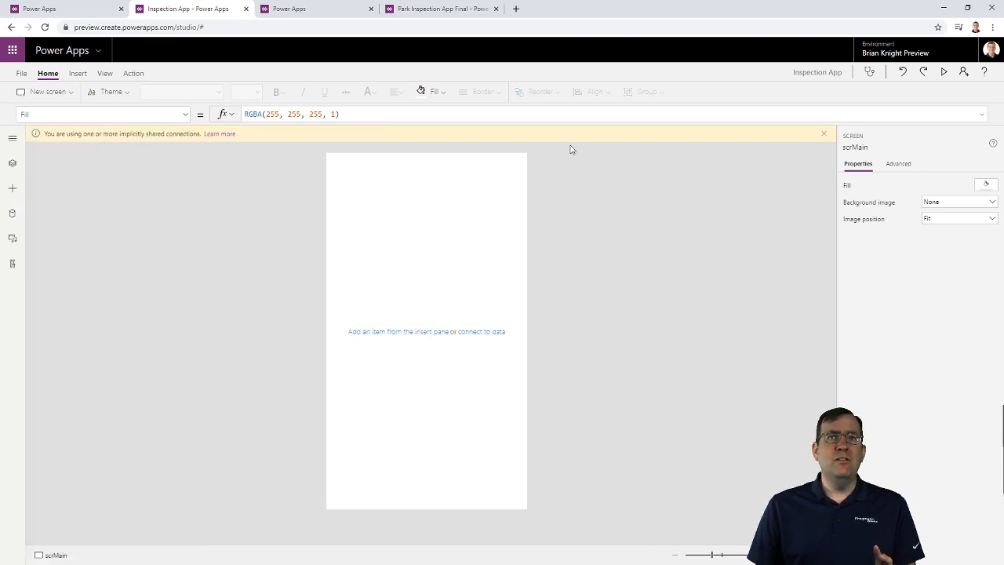
click(823, 134)
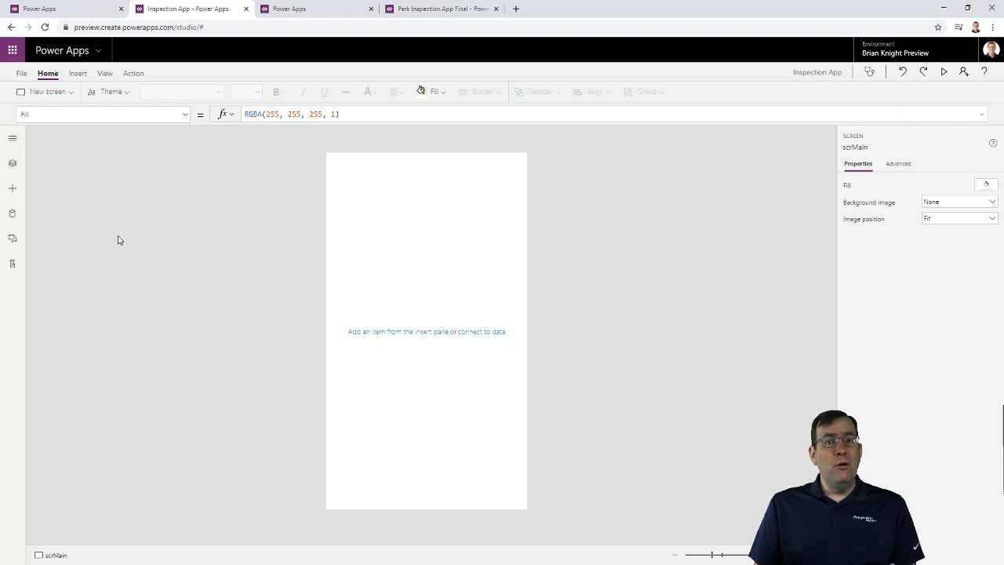
Insert a vertical gallery on scrMain and use the [dbo].[Park] table as its data source
click(13, 163)
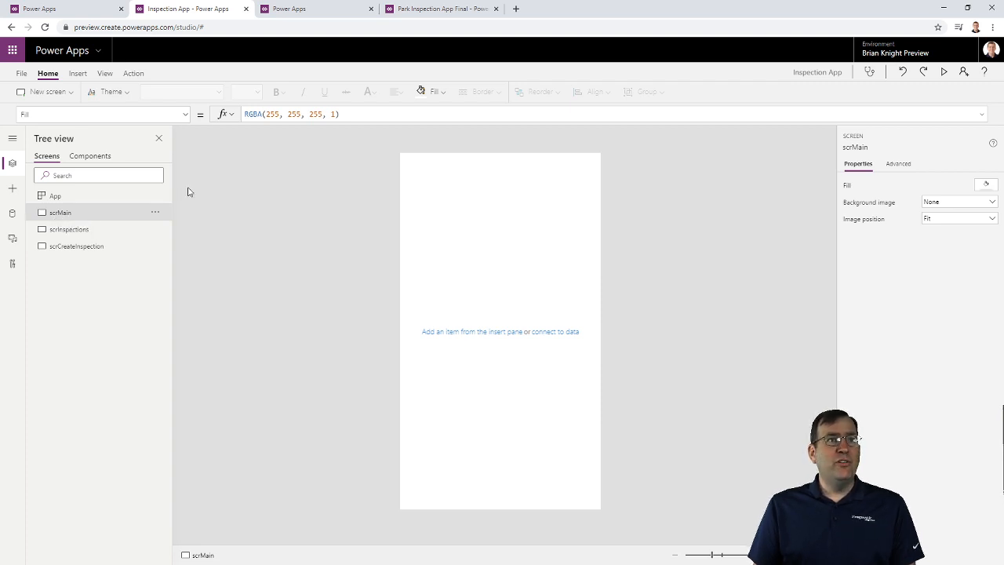
click(78, 73)
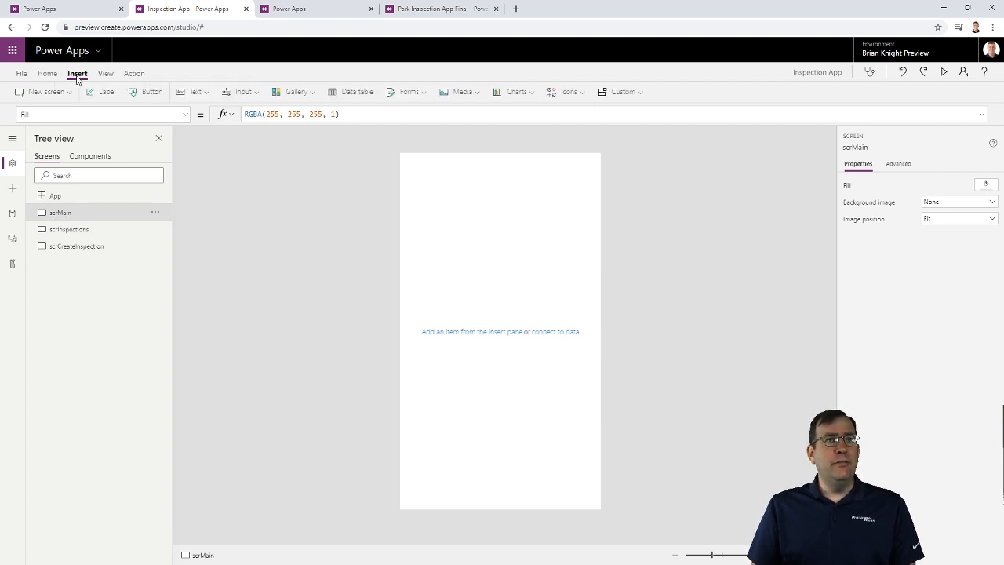
click(289, 93)
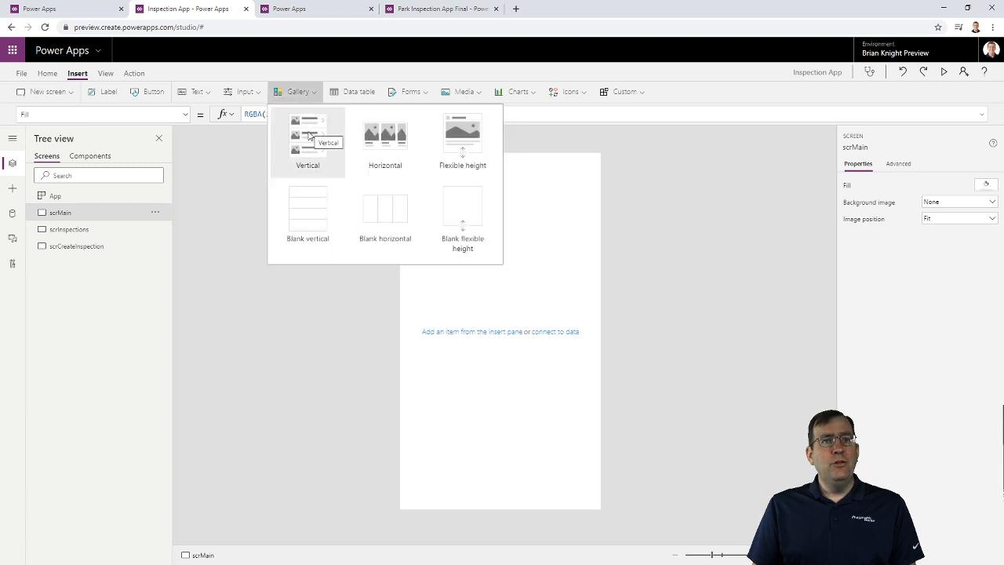
click(309, 137)
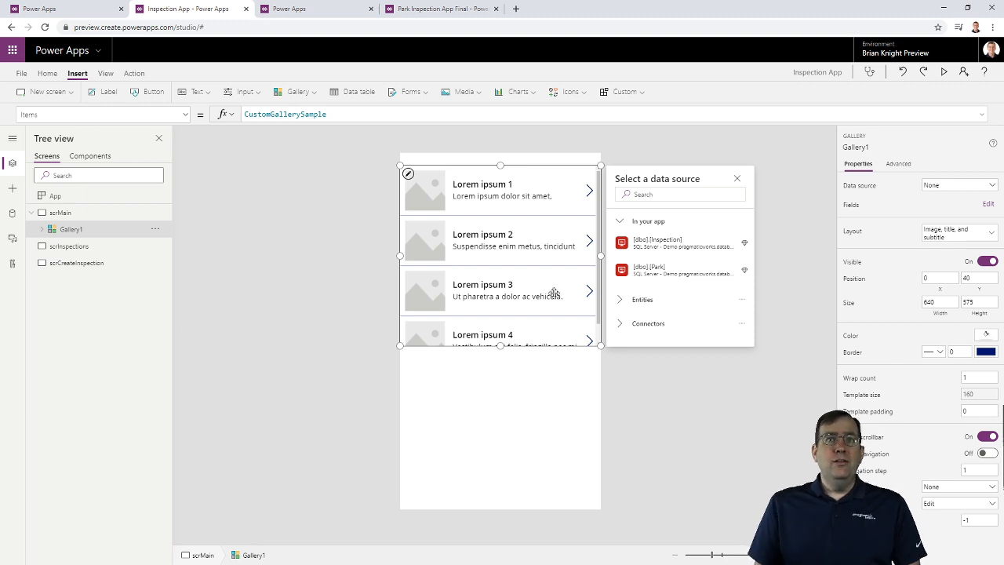
click(650, 281)
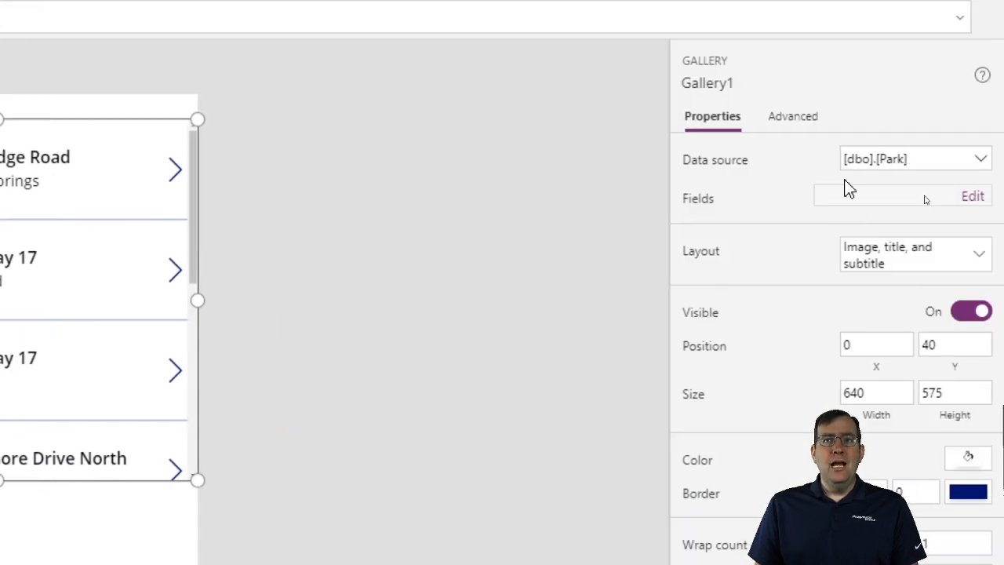
Set the gallery's Title1 field to ParkName
click(974, 197)
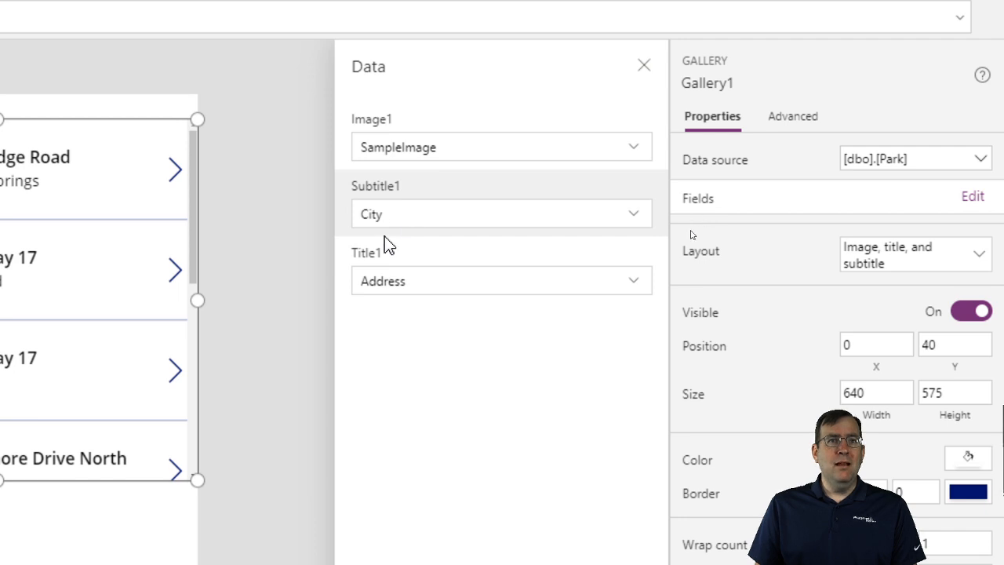
click(404, 285)
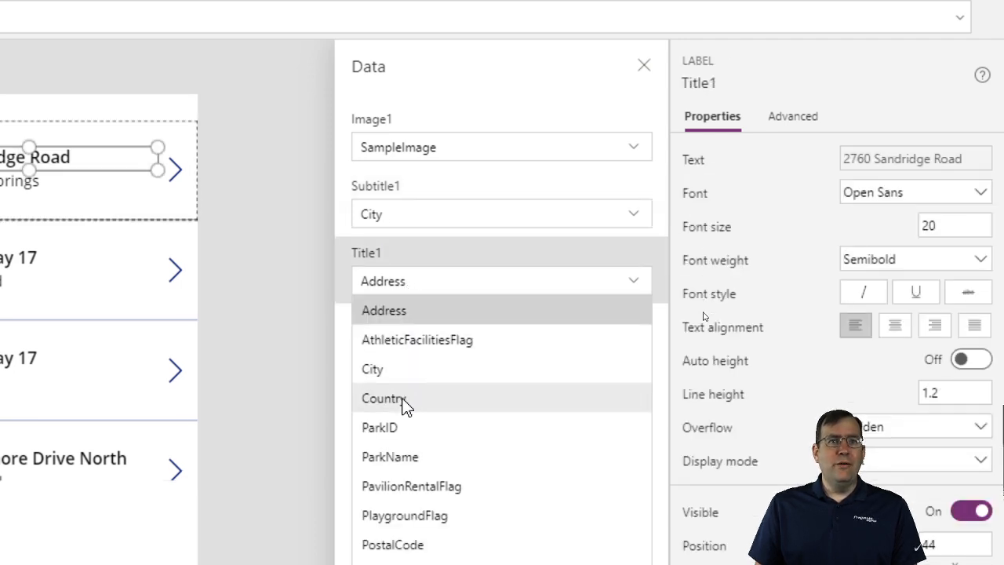
click(395, 462)
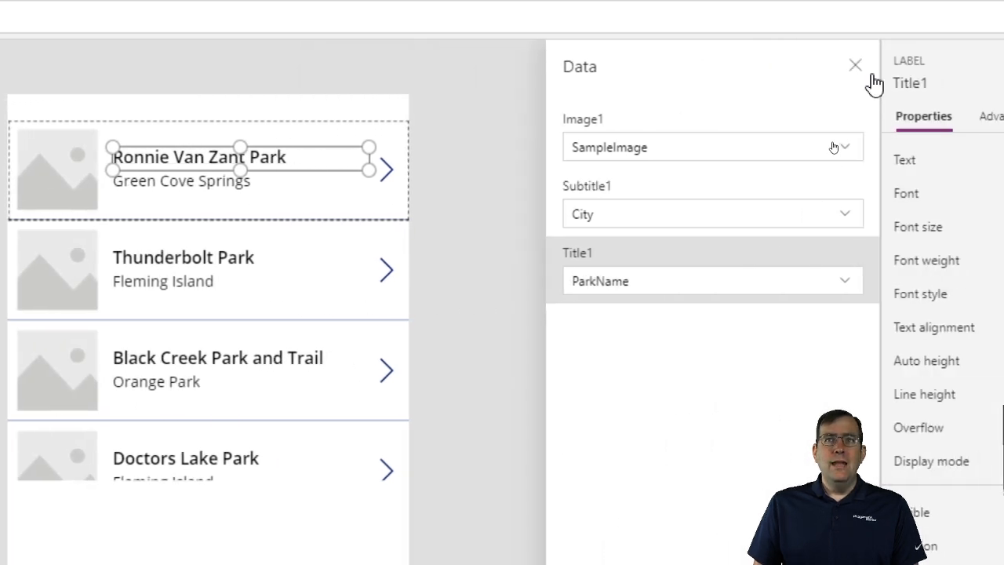
click(856, 67)
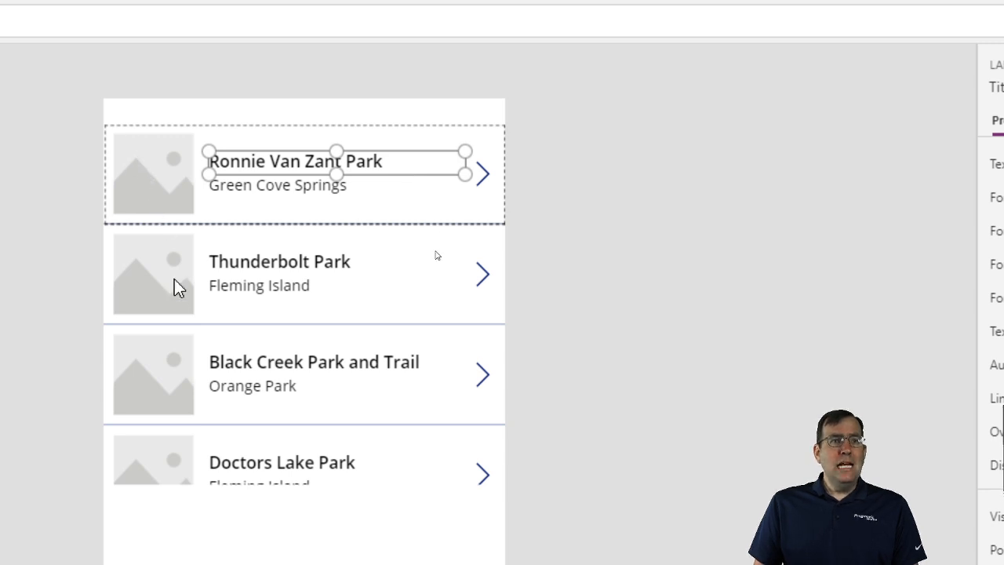
Move the next arrow in the gallery's first row slightly upward
click(150, 189)
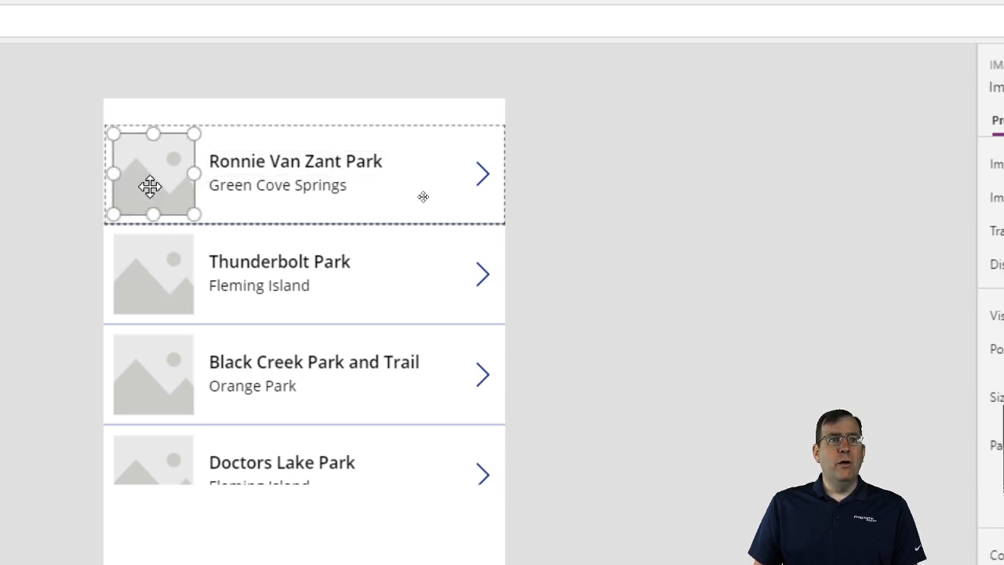
click(162, 293)
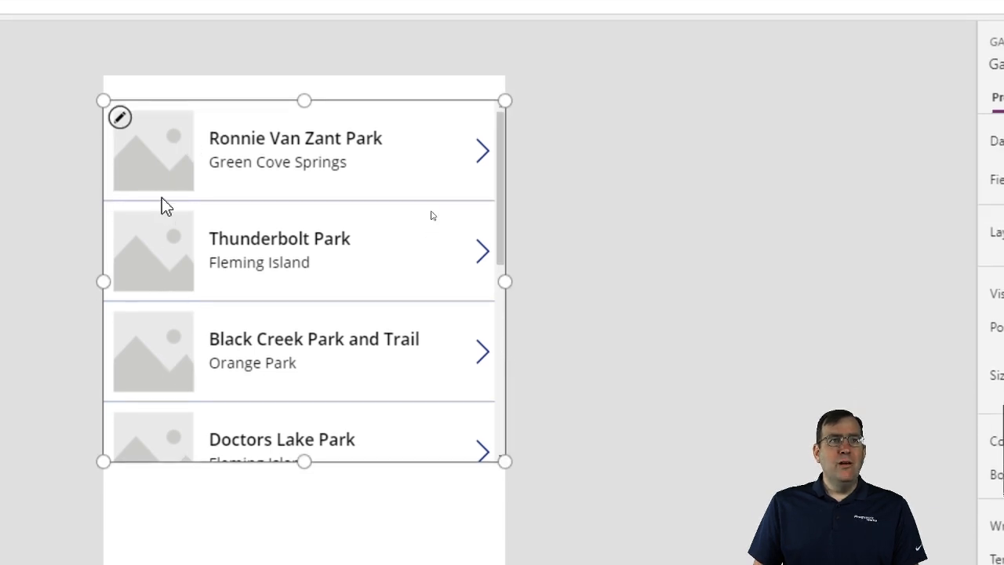
click(164, 152)
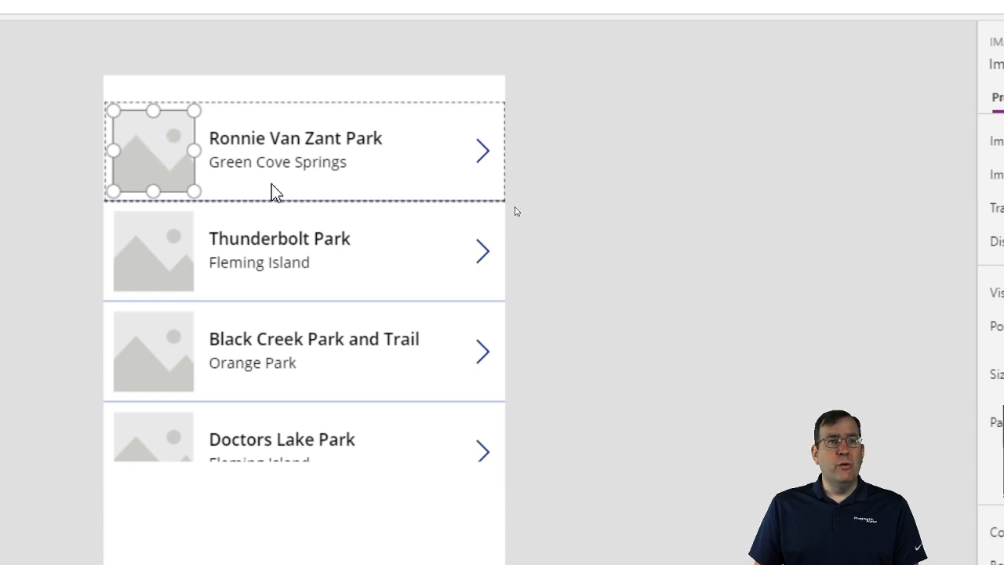
click(482, 149)
mouse_move(482, 147)
mouse_down()
mouse_move(455, 148)
mouse_move(482, 142)
mouse_up()
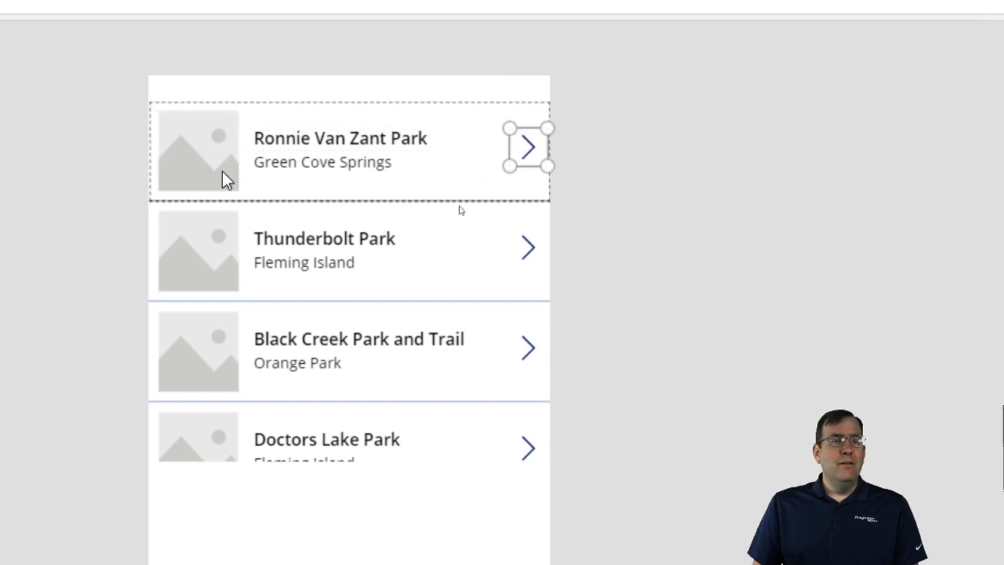
Enlarge the gallery's row image to the full row height, about 164 wide by 159 high, flush with the row's upper-left corner
click(196, 151)
drag(198, 150, 188, 141)
drag(229, 181, 251, 200)
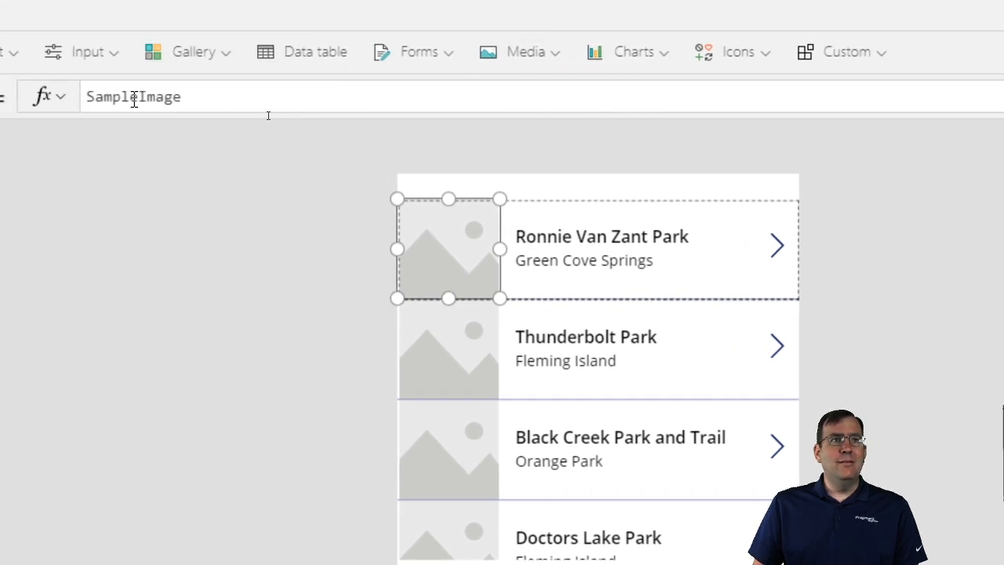
Replace the Image formula of the gallery's row image with ThisItem.SiteImageURL
double_click(133, 98)
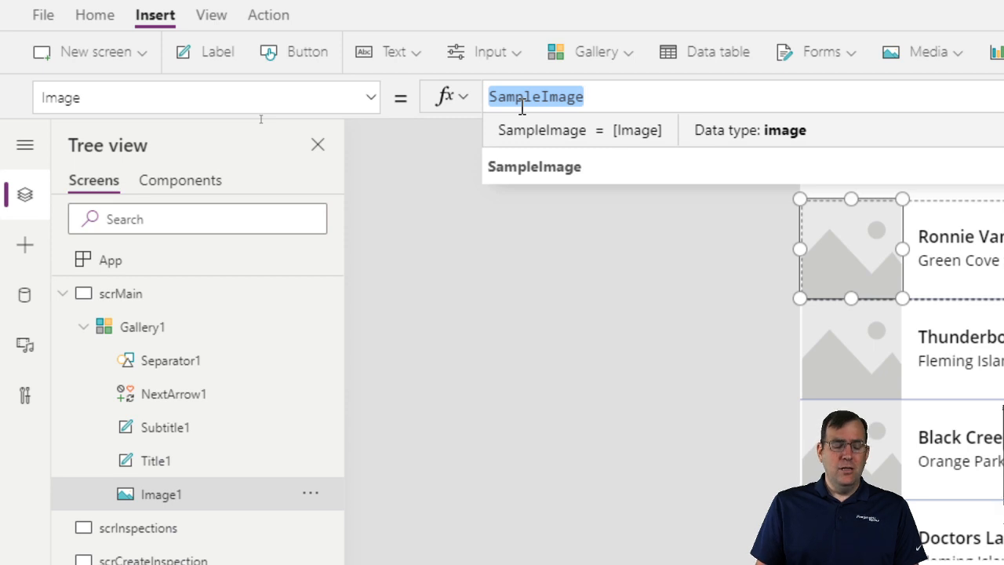
text(ThisItem.)
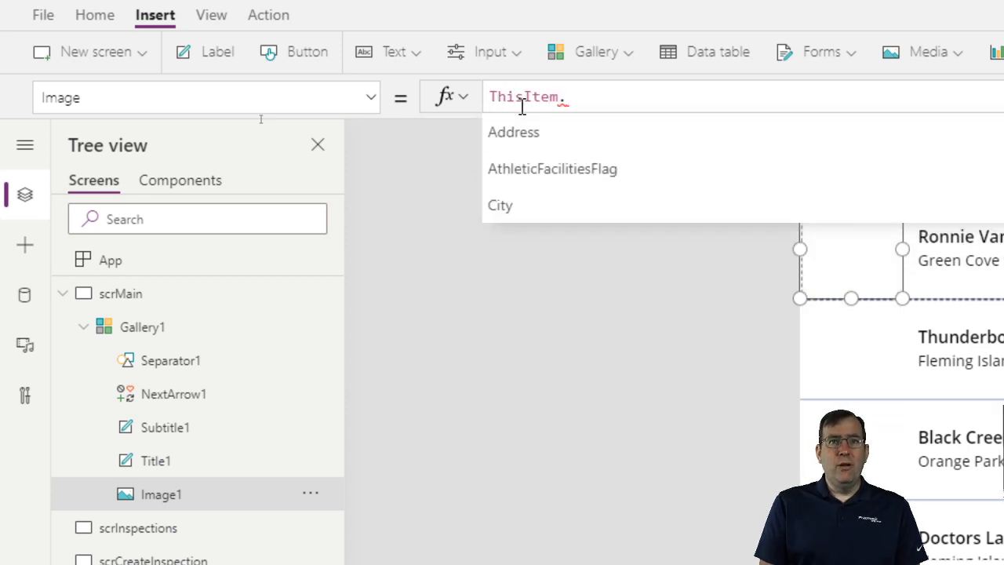
key(Down)
key(Down)
key(Down)
key(Down)
key(Down)
key(Down)
key(Down)
key(Down)
key(Down)
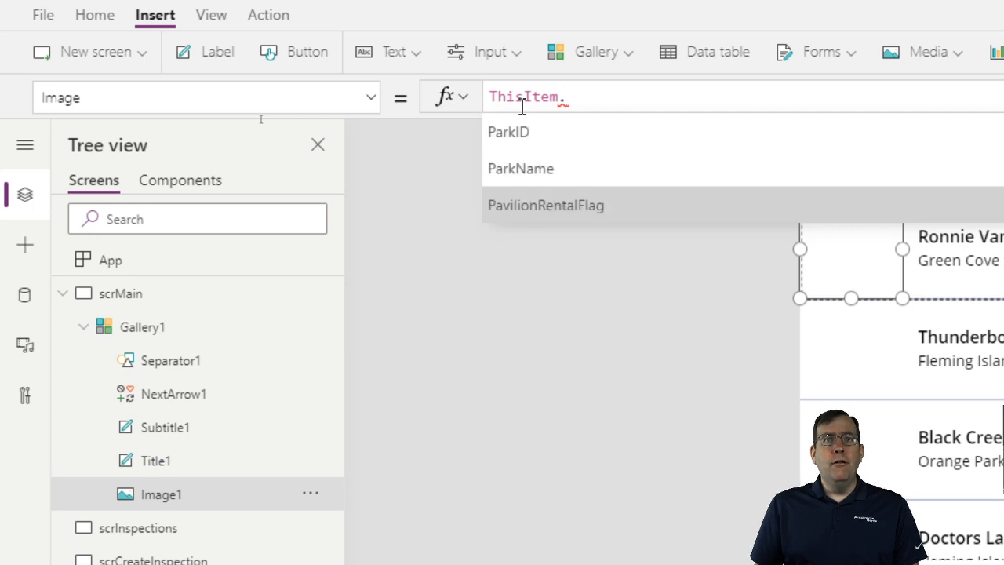
key(Down)
key(Down)
key(Up)
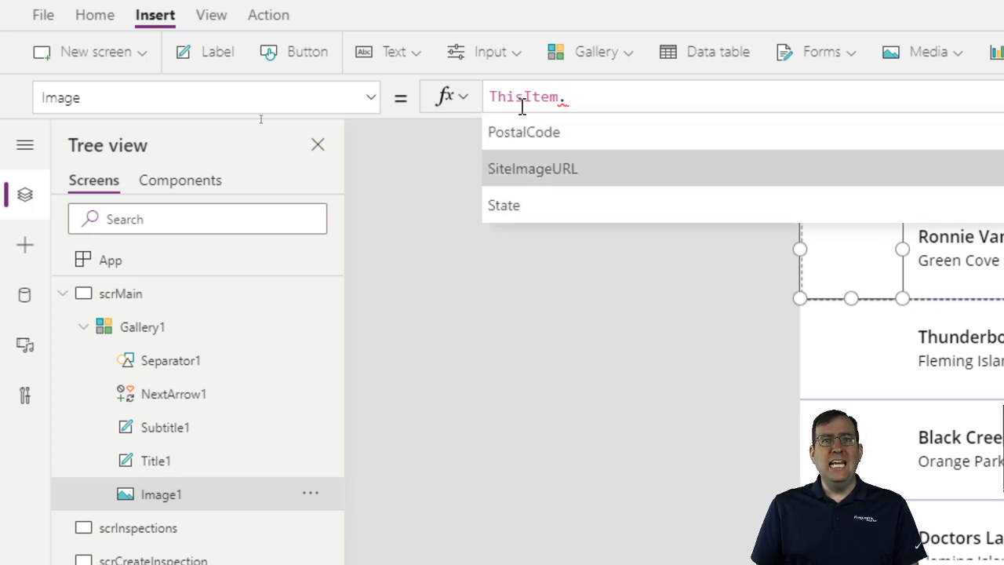
key(Tab)
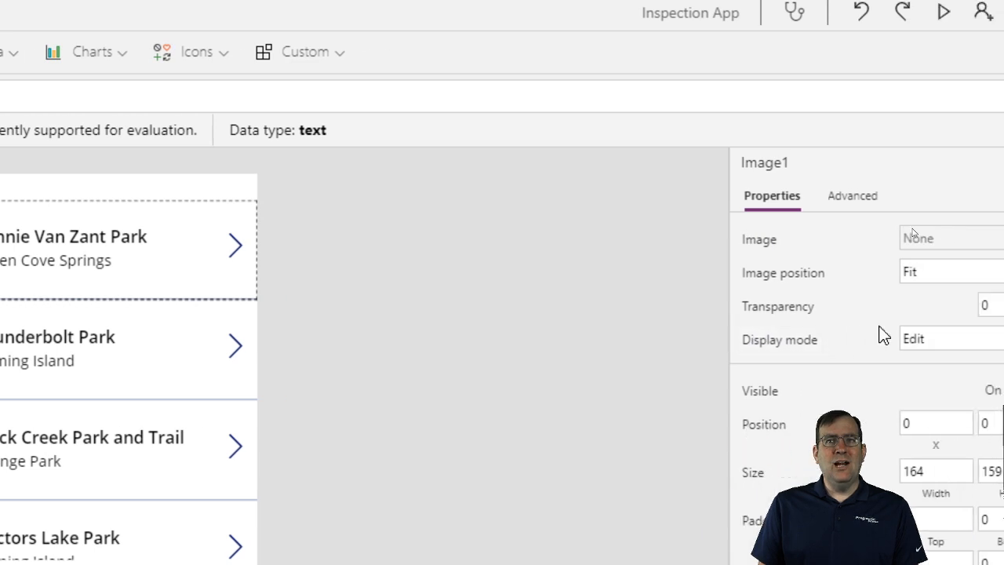
Set the image position of the gallery's row image to Fill
click(889, 275)
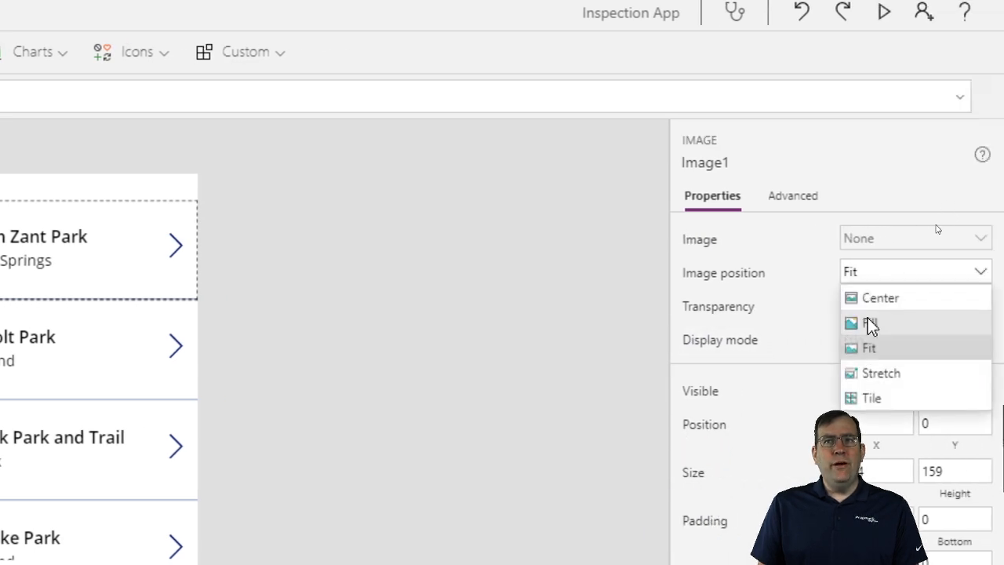
click(866, 323)
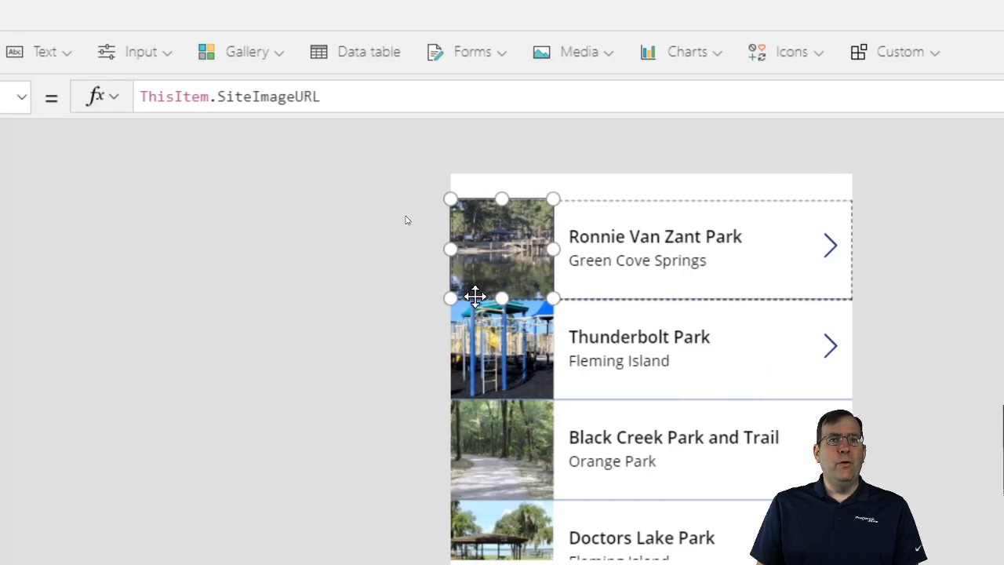
click(390, 309)
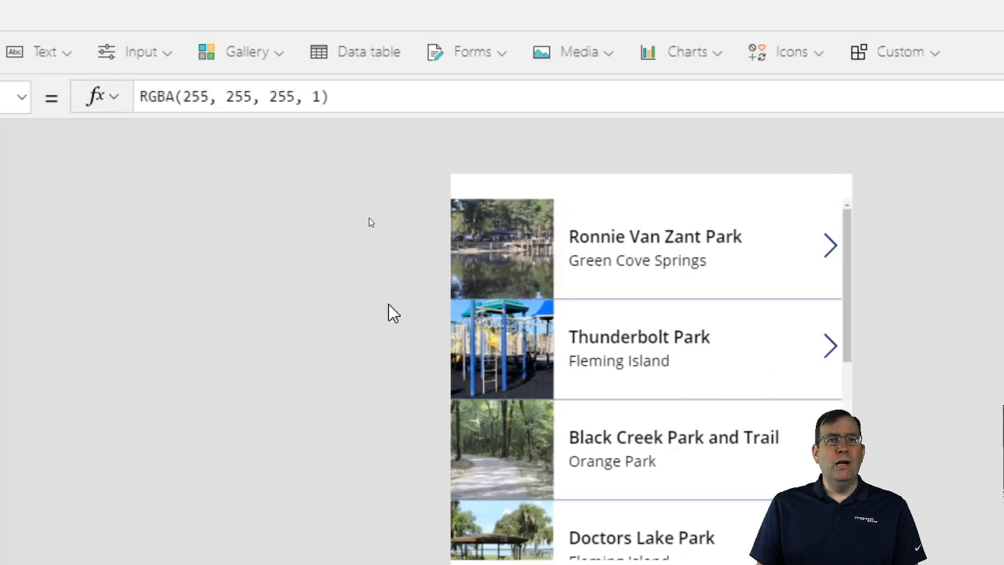
Shorten the gallery's row image slightly from its lower edge, leaving a small gap above the separator line
click(505, 291)
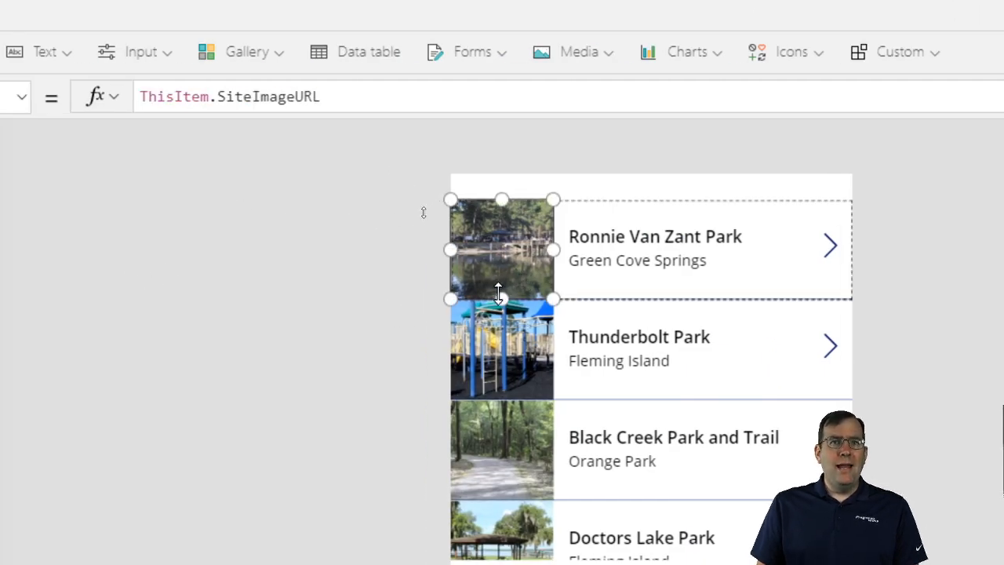
drag(501, 297, 501, 290)
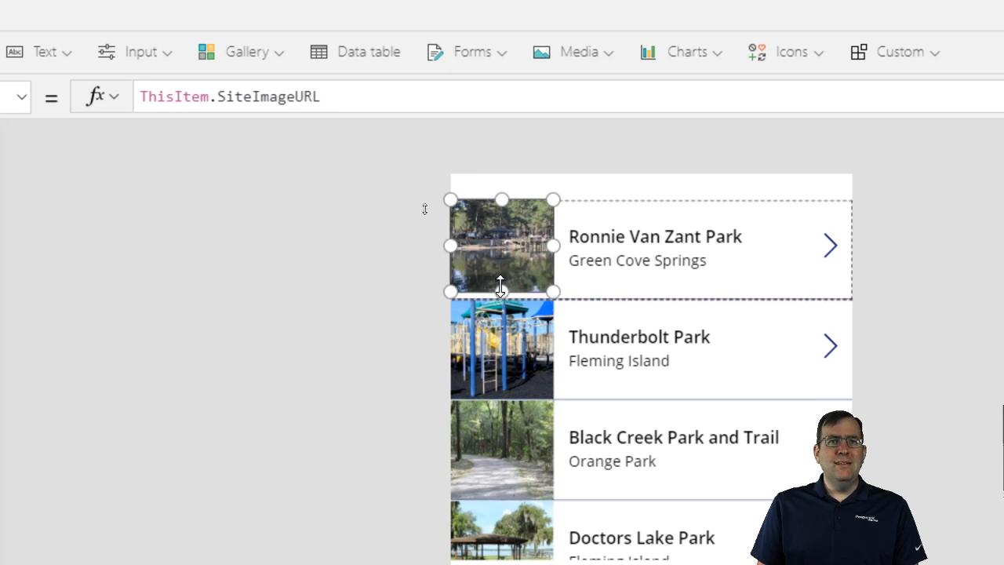
click(375, 336)
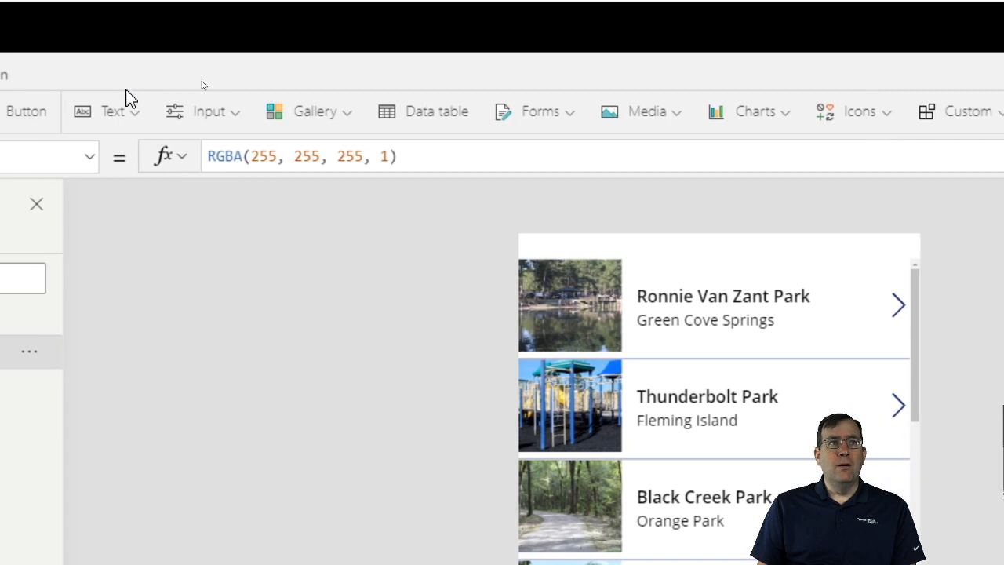
Insert a text label across the full width of the main screen's upper edge and move the gallery down directly beneath it
click(112, 108)
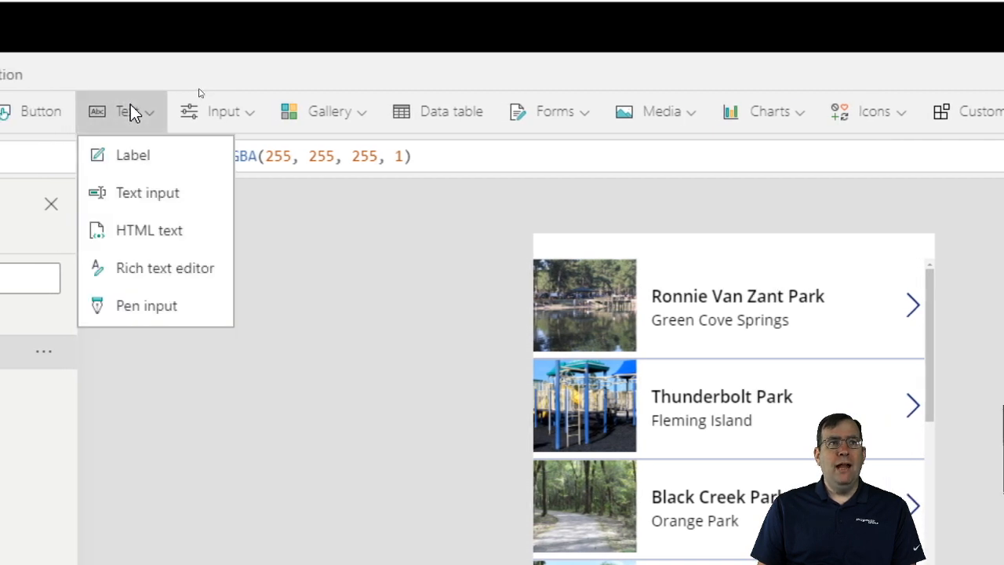
click(130, 168)
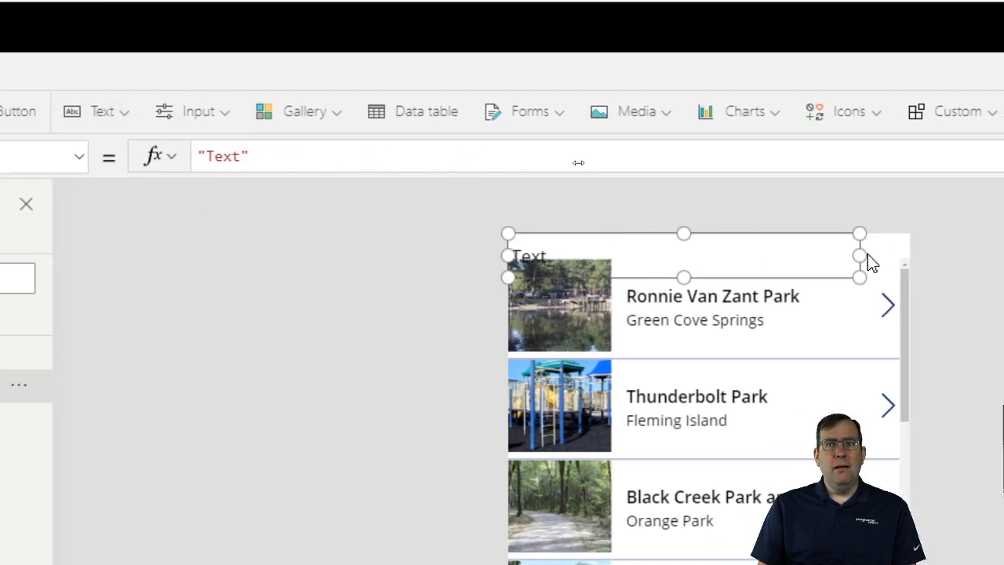
drag(862, 255, 910, 255)
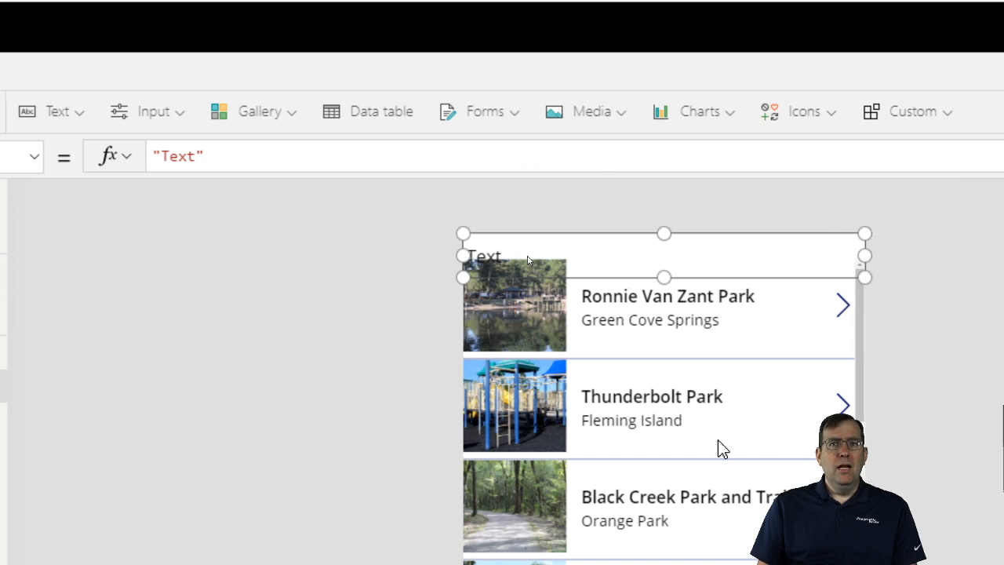
drag(722, 448, 724, 459)
Set the header label's text to "Park Inspection App"
click(552, 260)
click(553, 258)
text(Park Inspection App)
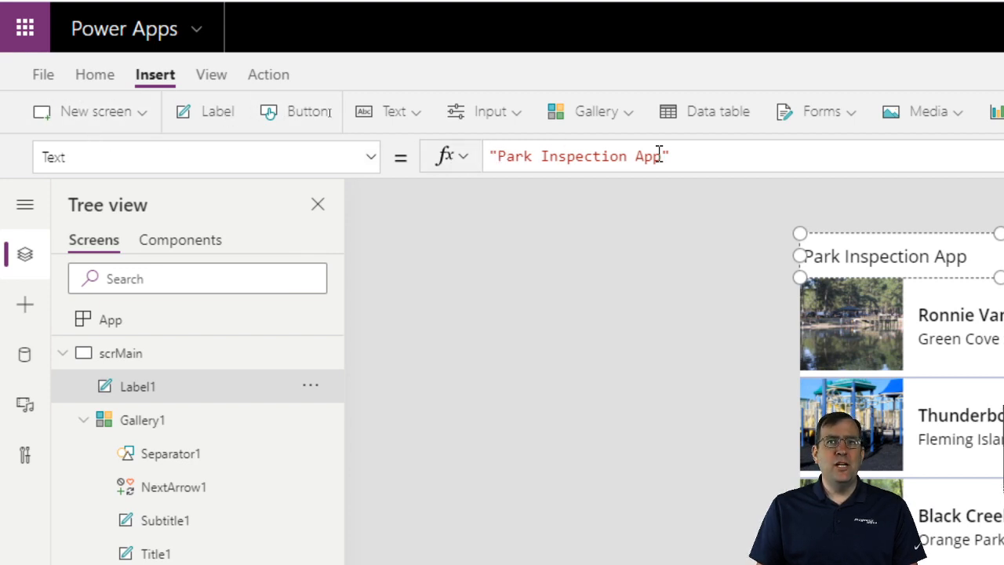
double_click(860, 257)
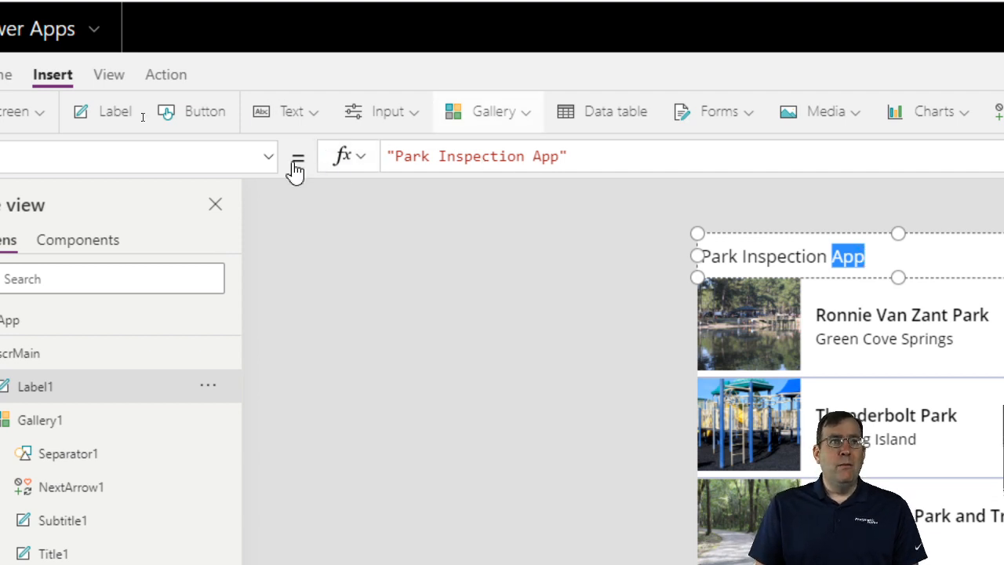
click(699, 155)
key(ctrl+a)
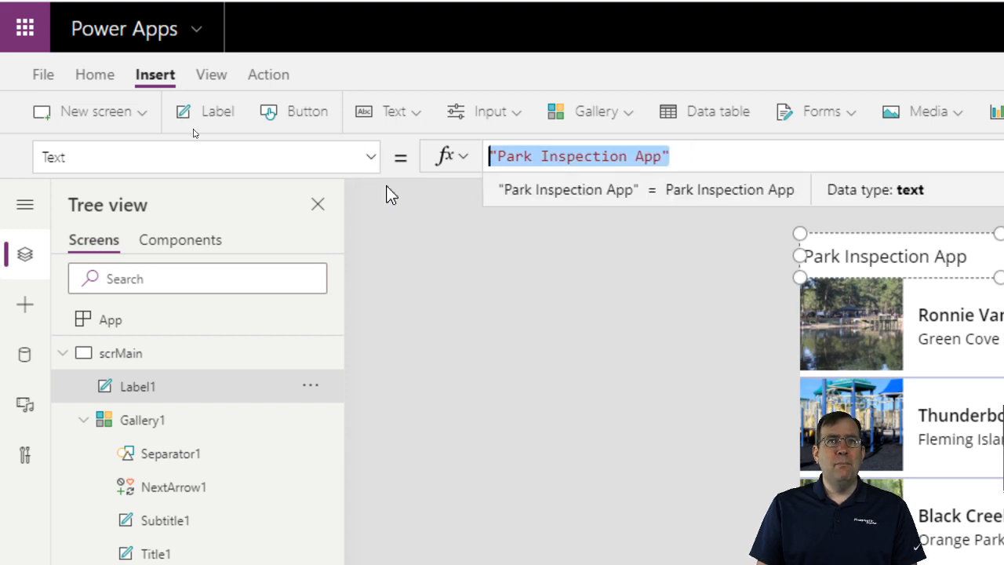
click(641, 315)
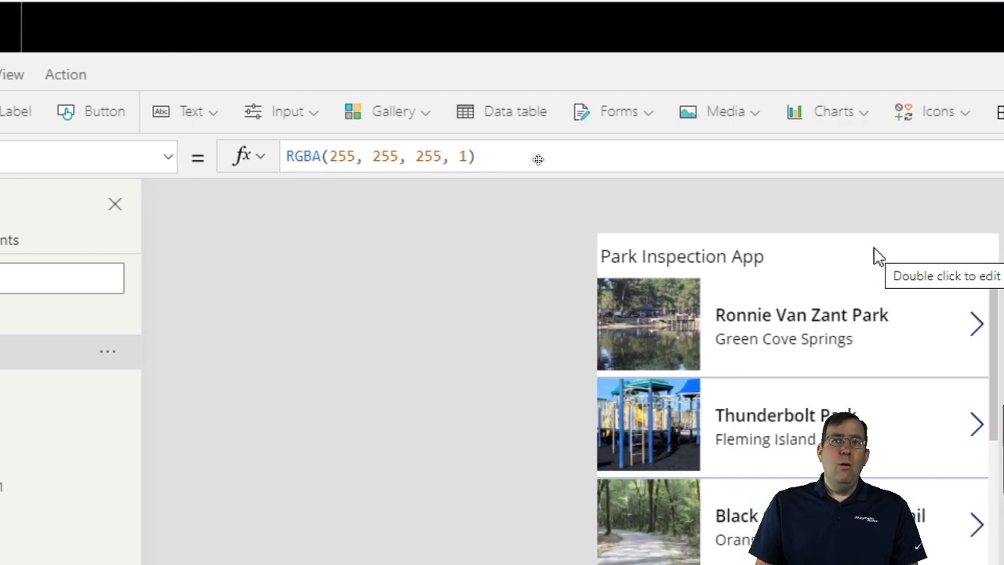
Give the header label a dark blue fill, RGBA(9, 33, 98, 1), and white text
click(929, 257)
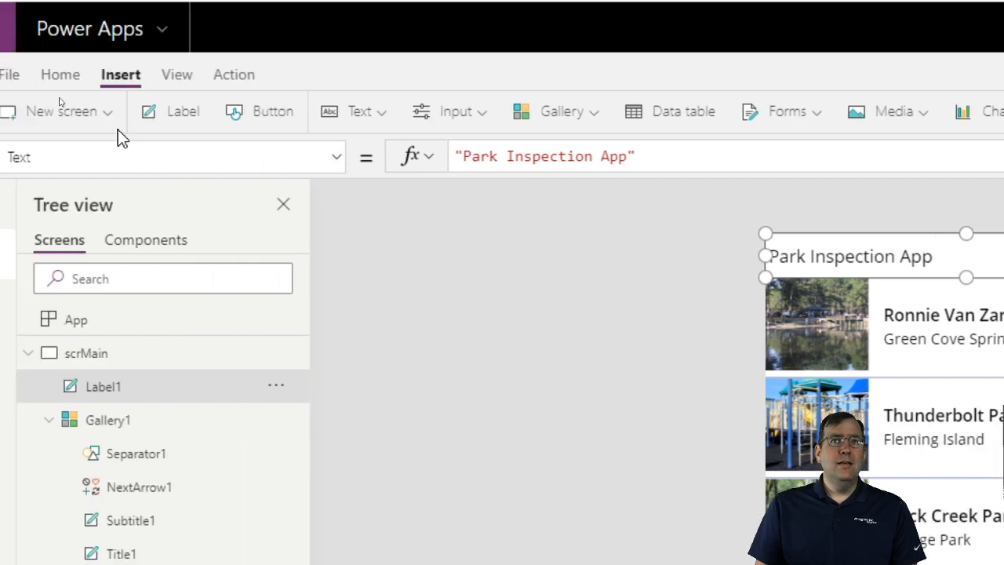
click(94, 82)
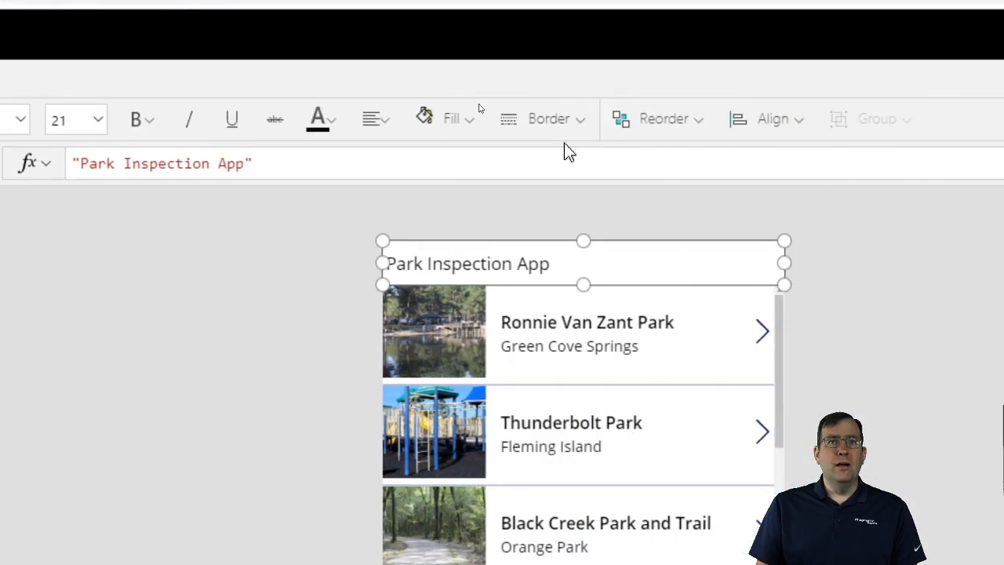
click(429, 122)
click(642, 436)
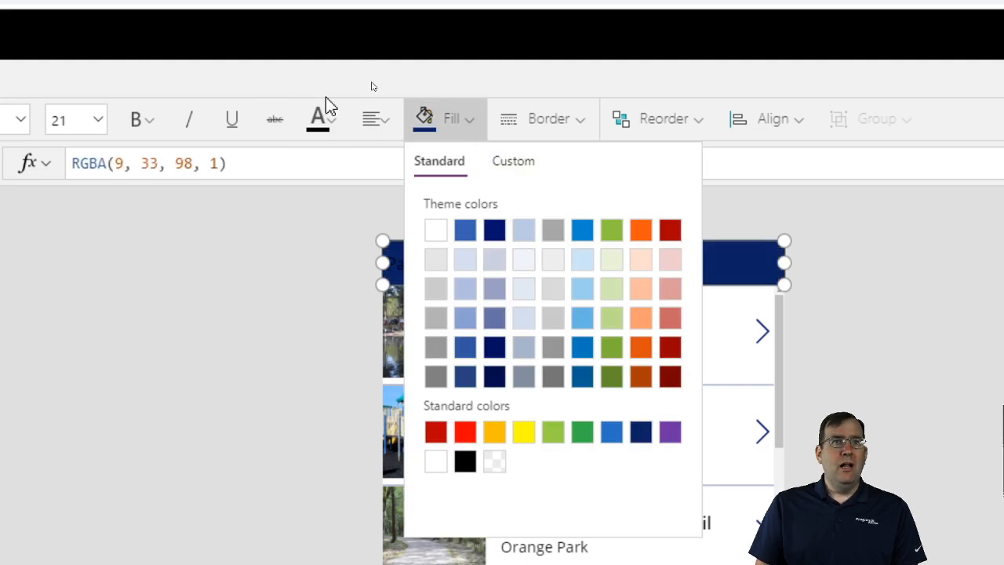
click(321, 119)
click(330, 233)
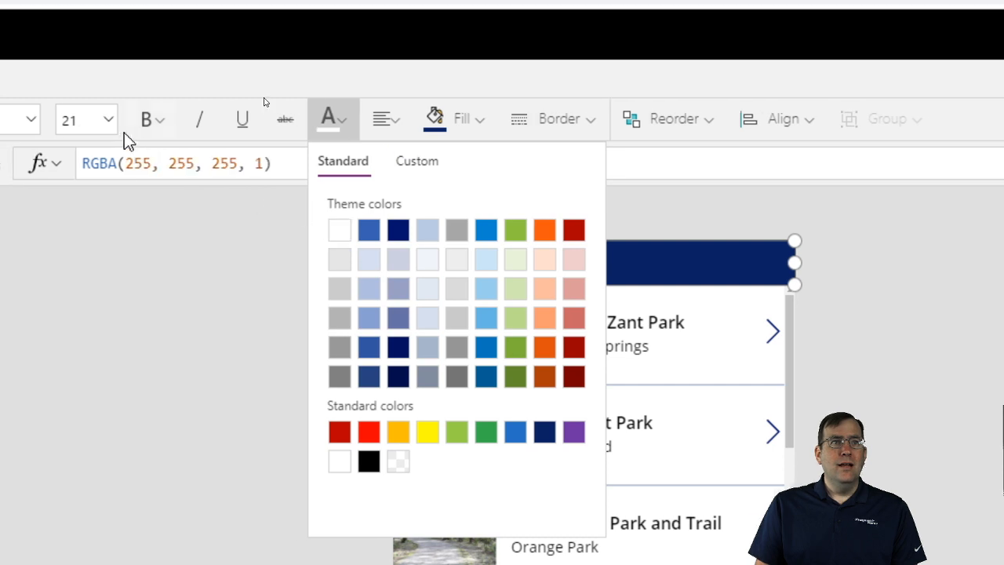
Make the header label's text bold and center it
click(145, 119)
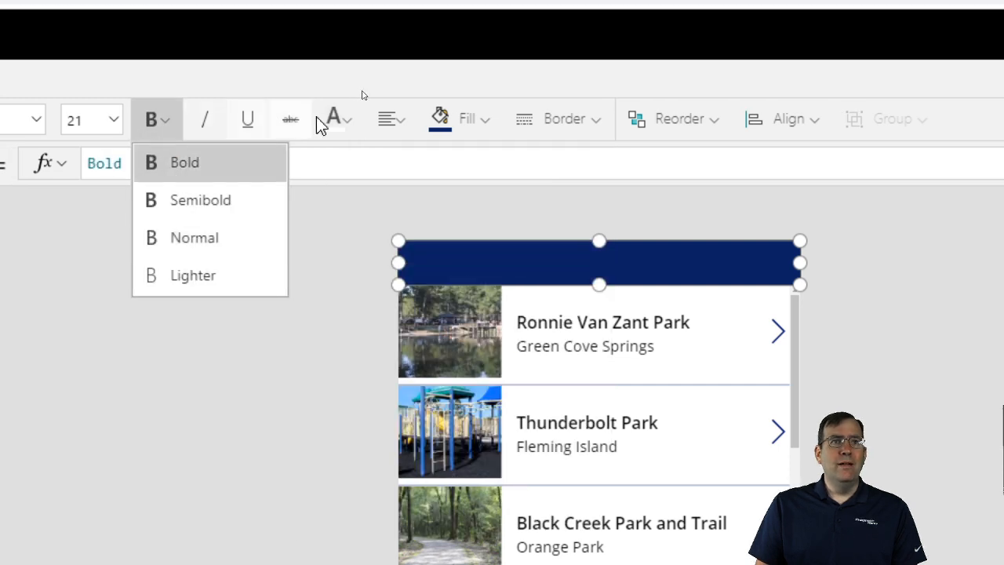
click(388, 119)
click(415, 203)
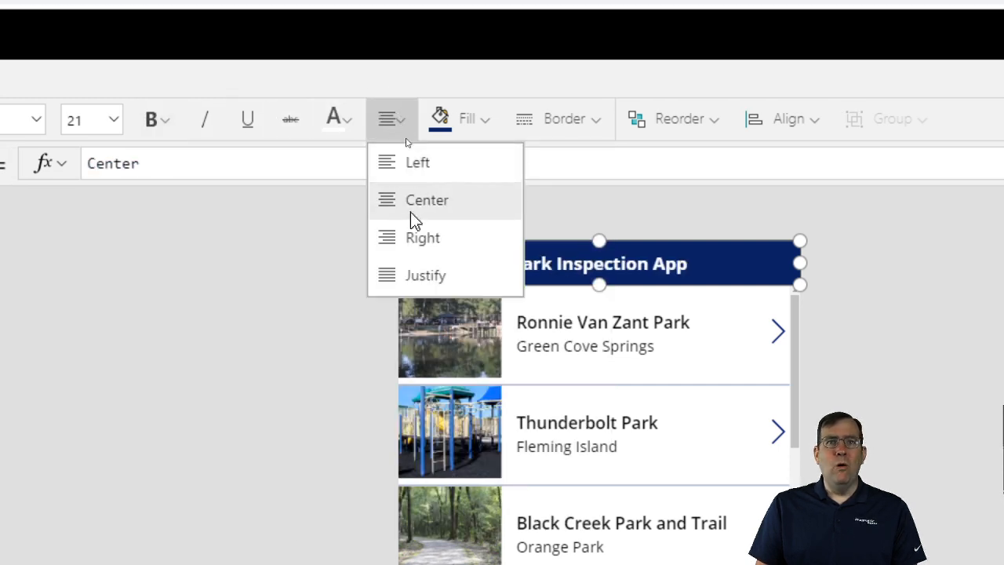
click(342, 207)
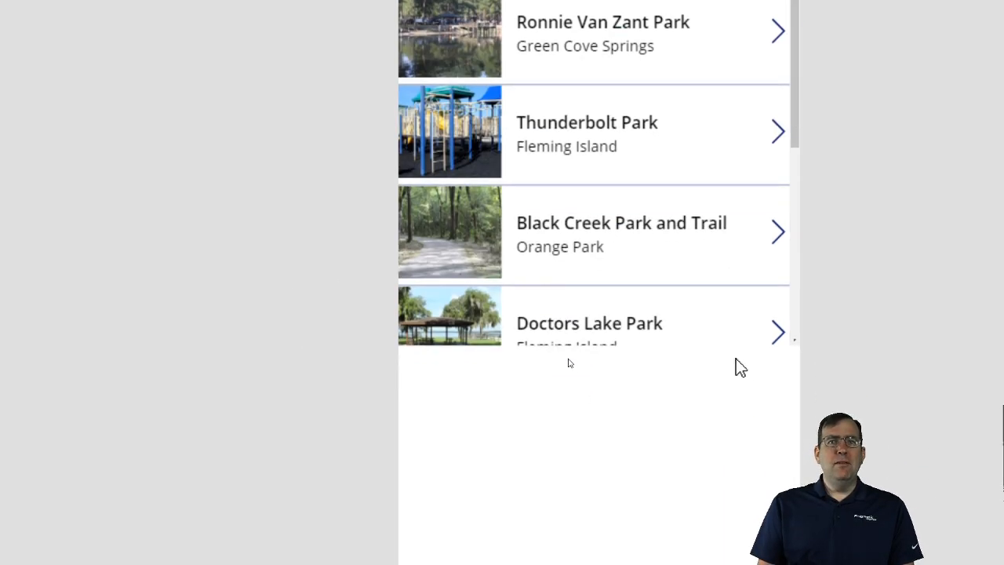
Extend the park gallery to the main screen's lower edge, about 1066 high, and check that its rows scroll
click(736, 358)
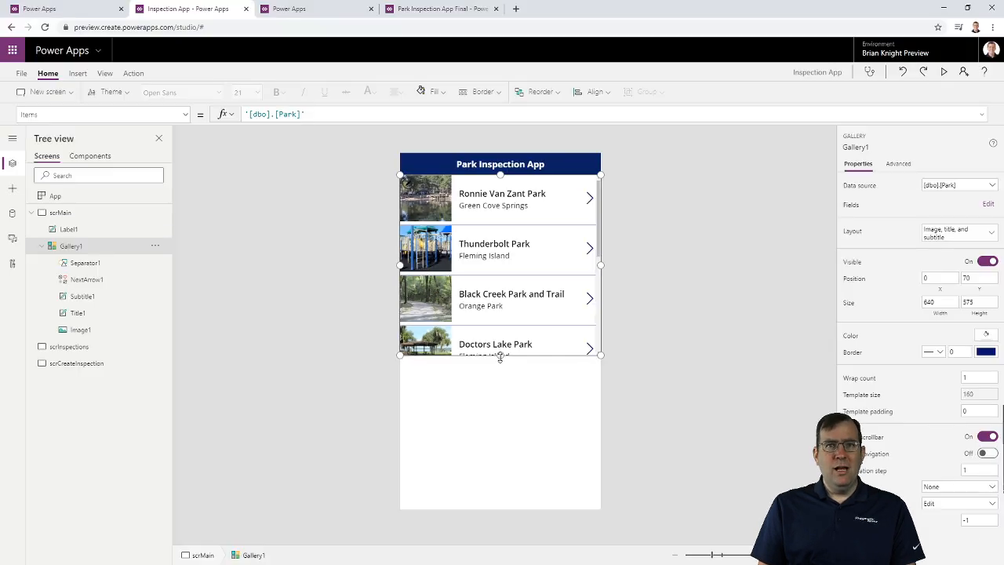
drag(598, 351, 608, 564)
drag(504, 502, 514, 518)
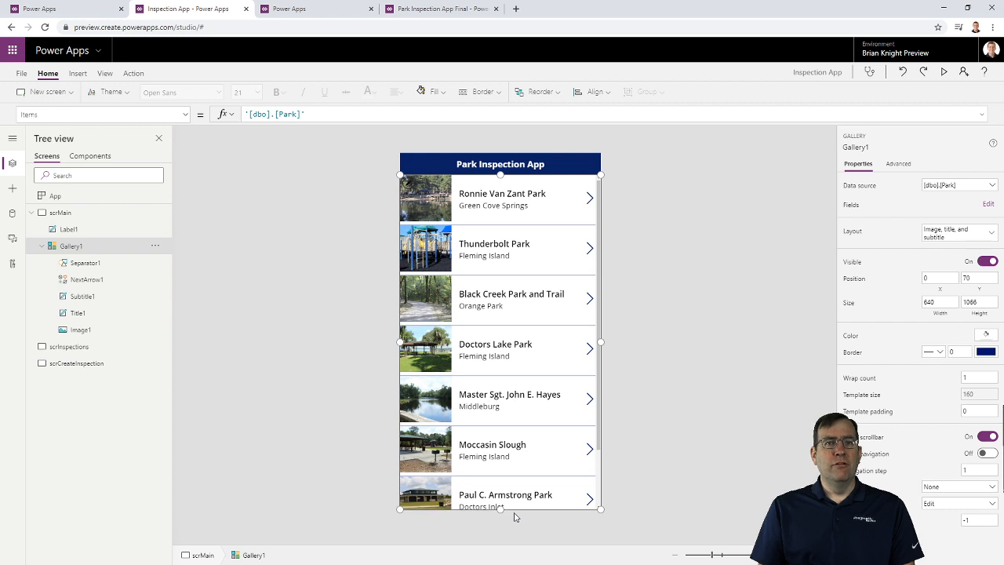
scroll(510, 413, down, 2)
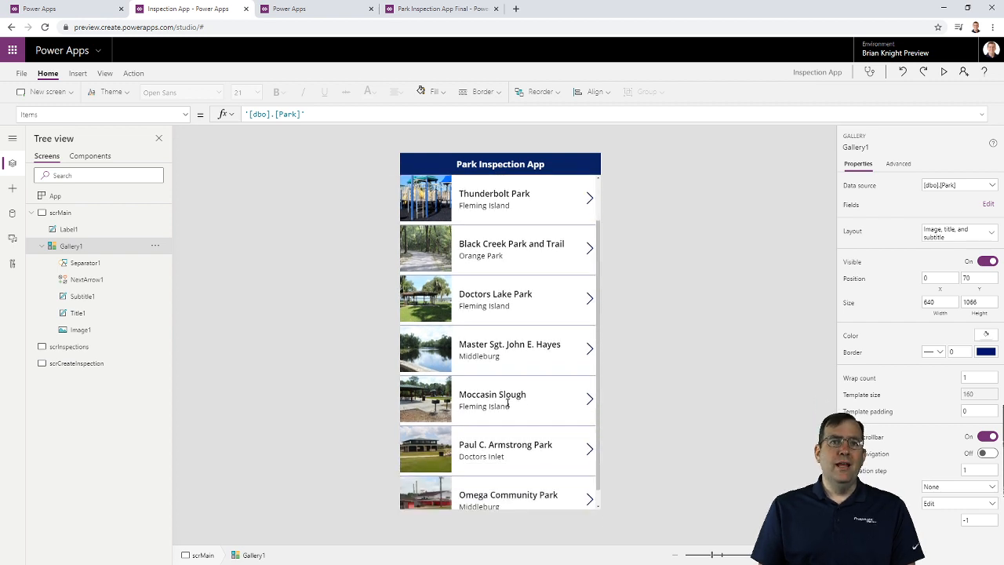
scroll(509, 409, up, 2)
scroll(507, 406, down, 1)
scroll(507, 406, up, 1)
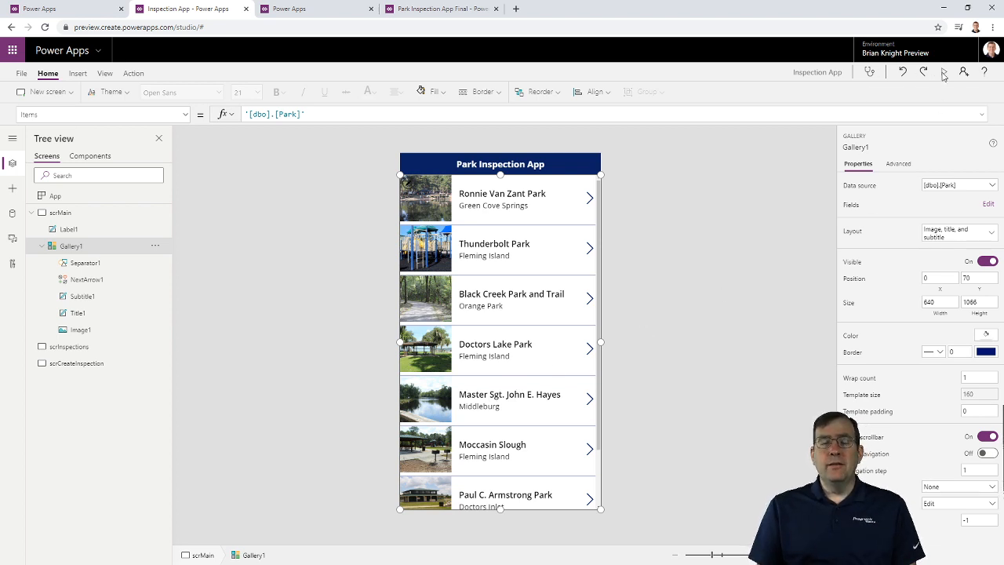
Preview the app, scroll through the park gallery, and return to the editor to check scrolling on the canvas
click(944, 73)
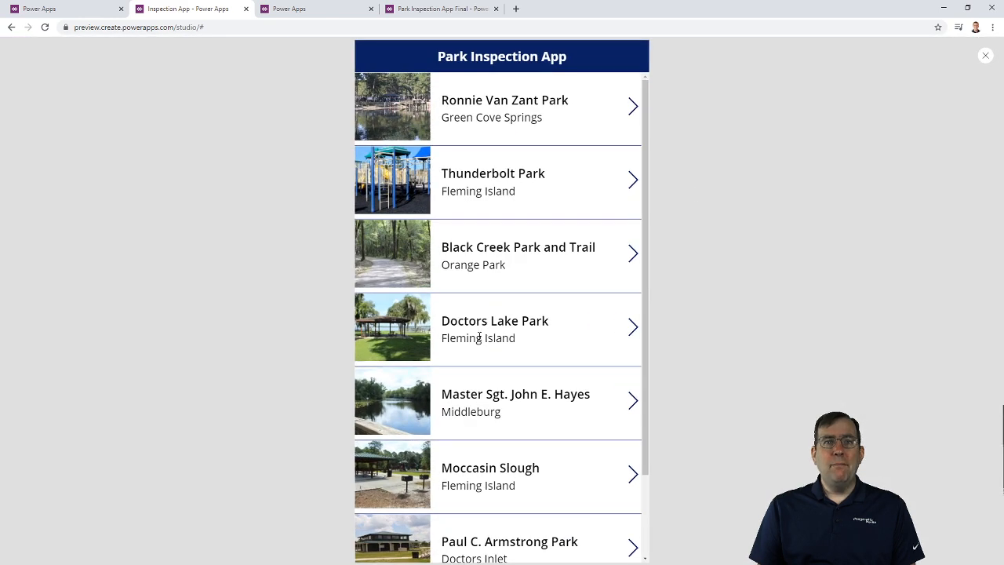
scroll(480, 333, down, 1)
scroll(473, 408, up, 1)
scroll(500, 366, down, 1)
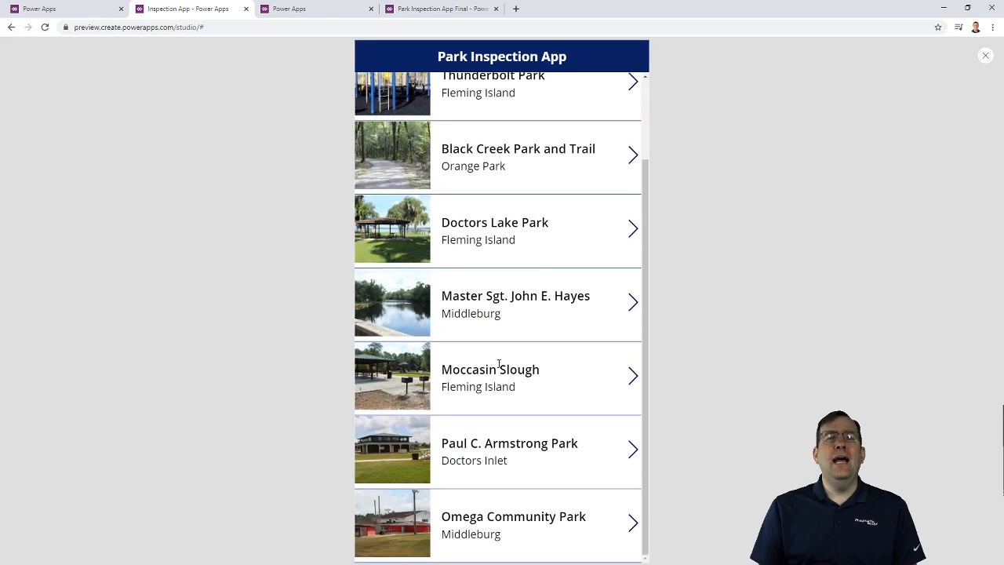
scroll(450, 300, up, 1)
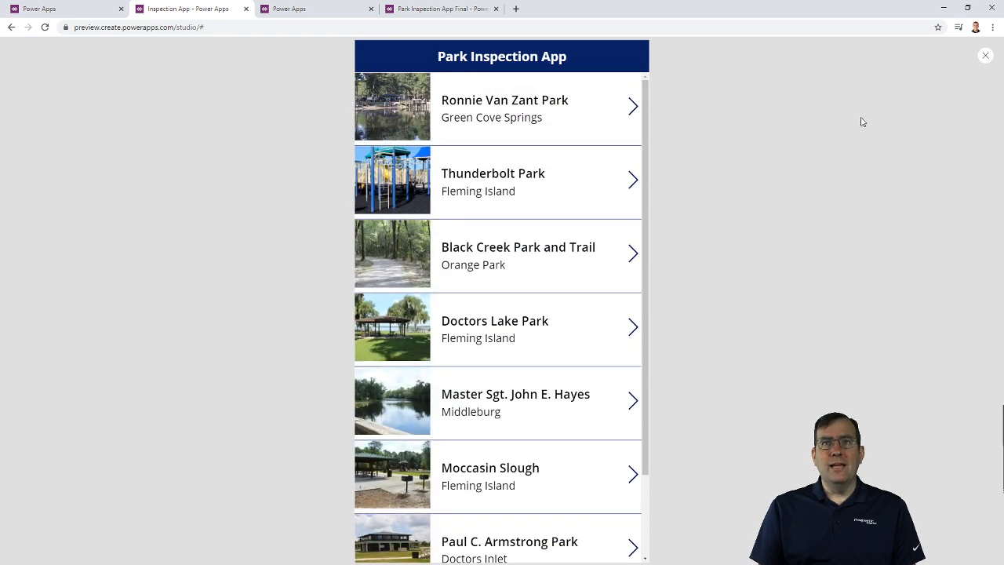
click(985, 59)
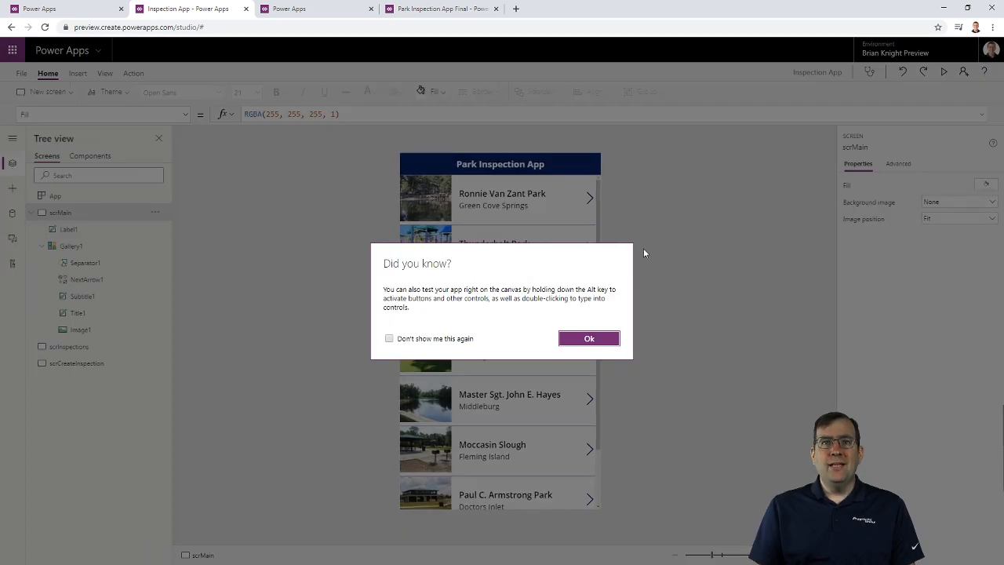
click(609, 337)
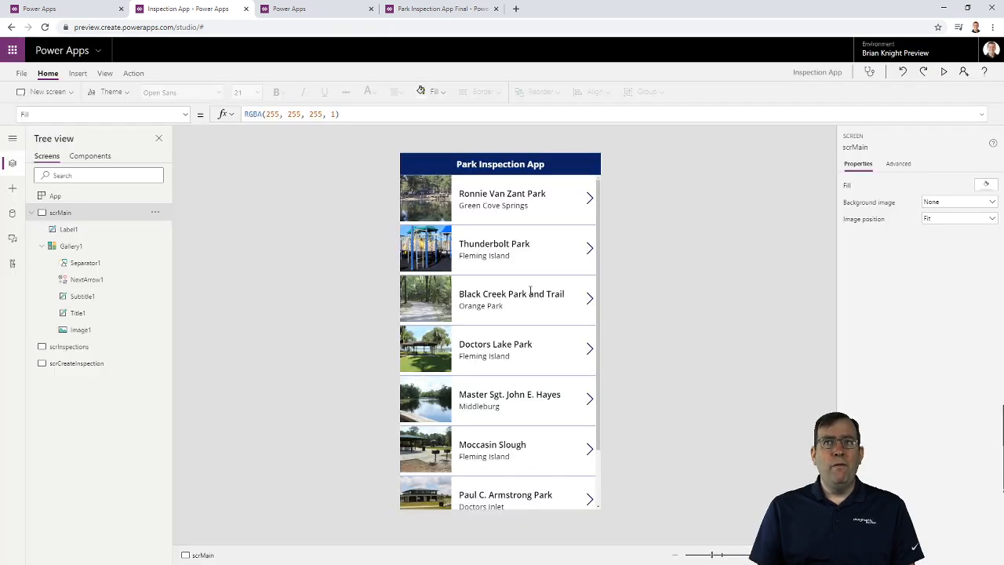
scroll(529, 302, down, 2)
scroll(515, 322, up, 2)
scroll(514, 322, down, 2)
scroll(533, 291, up, 2)
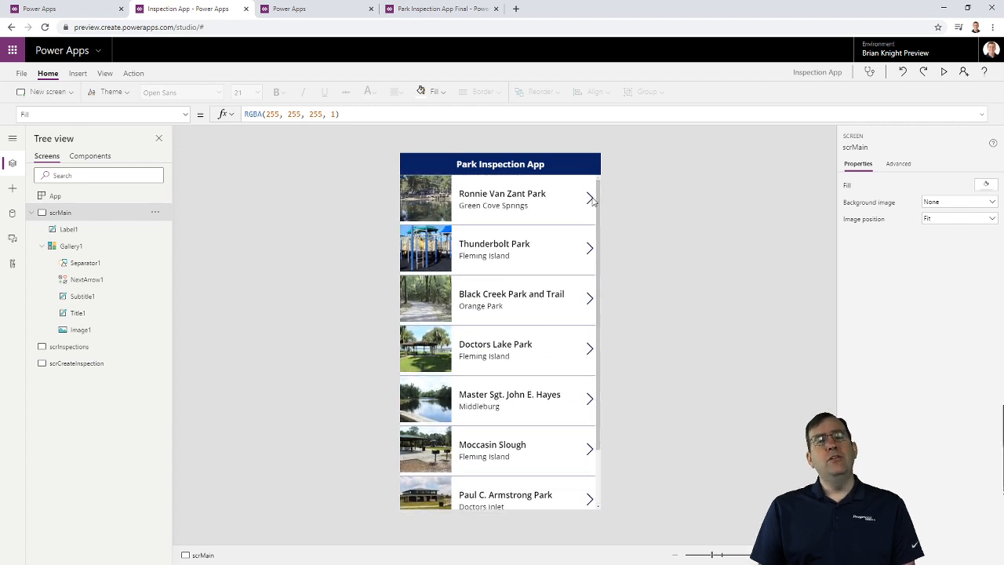
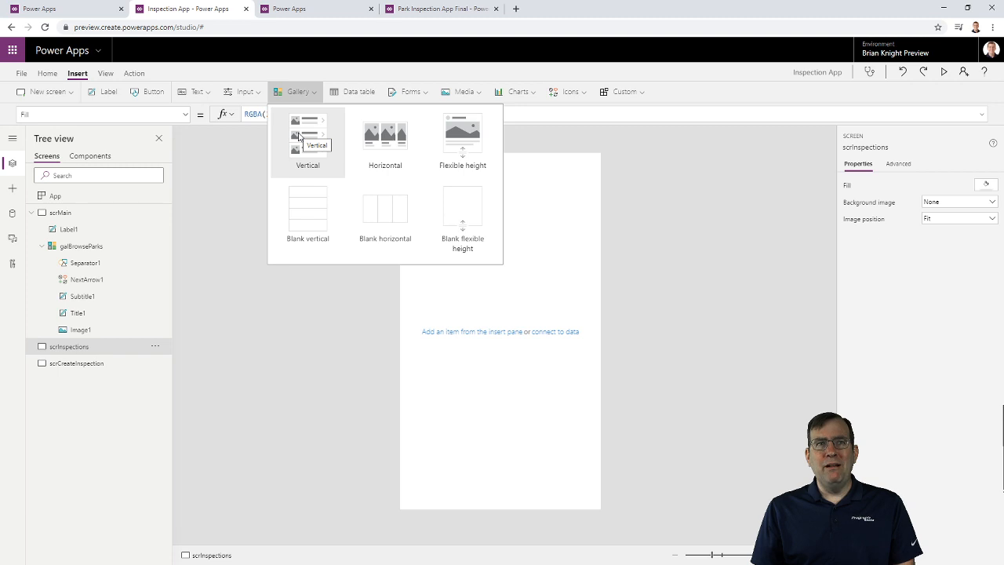
Insert a vertical gallery on scrInspections and resize it to about 640 by 978, starting at about Y 87
click(298, 137)
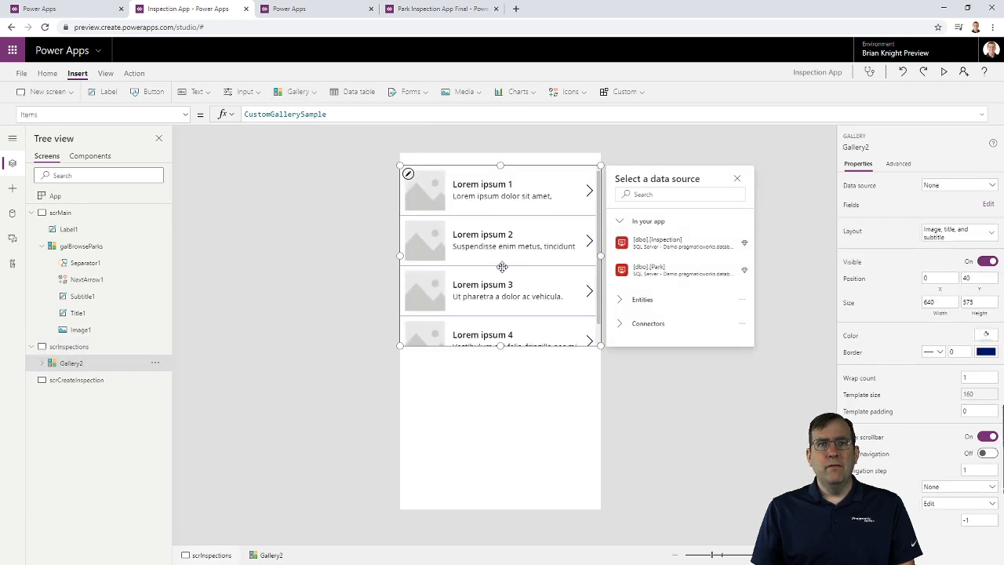
drag(502, 266, 501, 325)
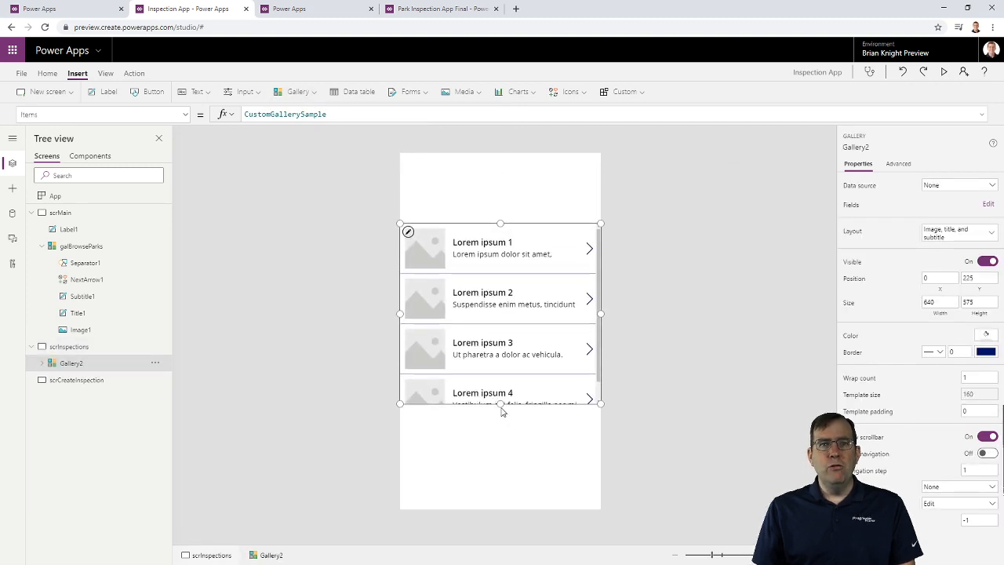
drag(501, 403, 508, 488)
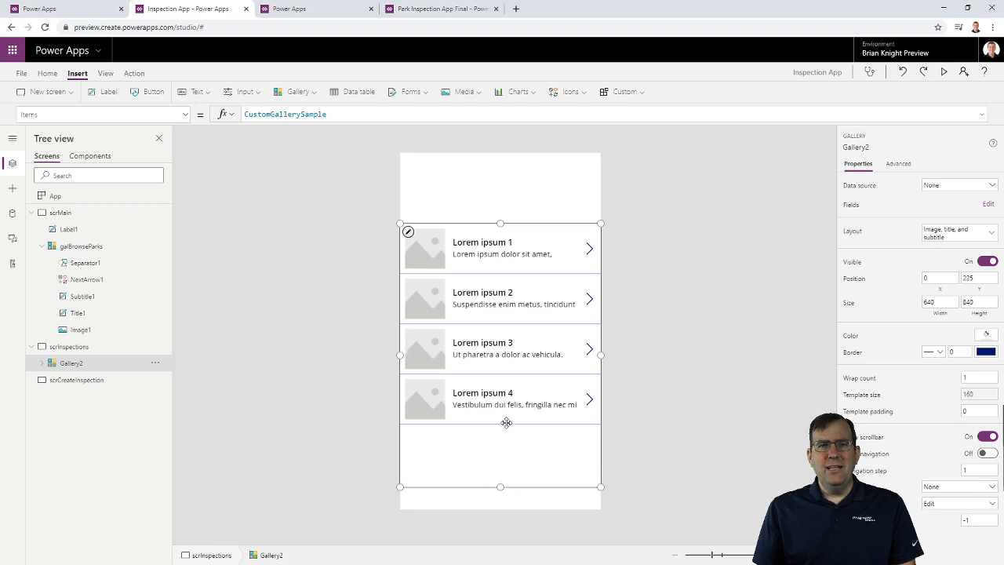
drag(501, 223, 500, 180)
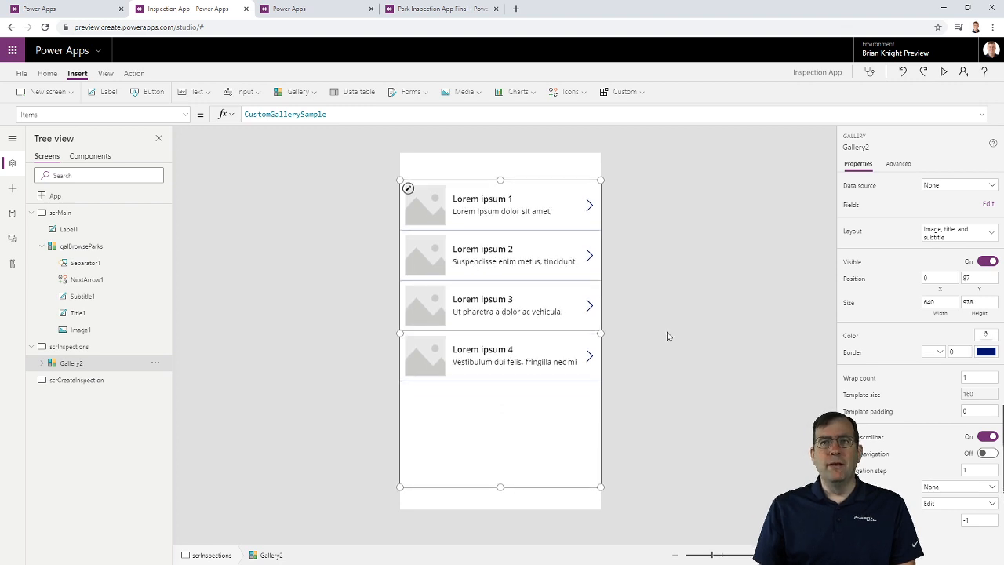
Set the scrInspections gallery to the Title and subtitle layout and connect it to the [dbo].[Inspection] data source
click(949, 234)
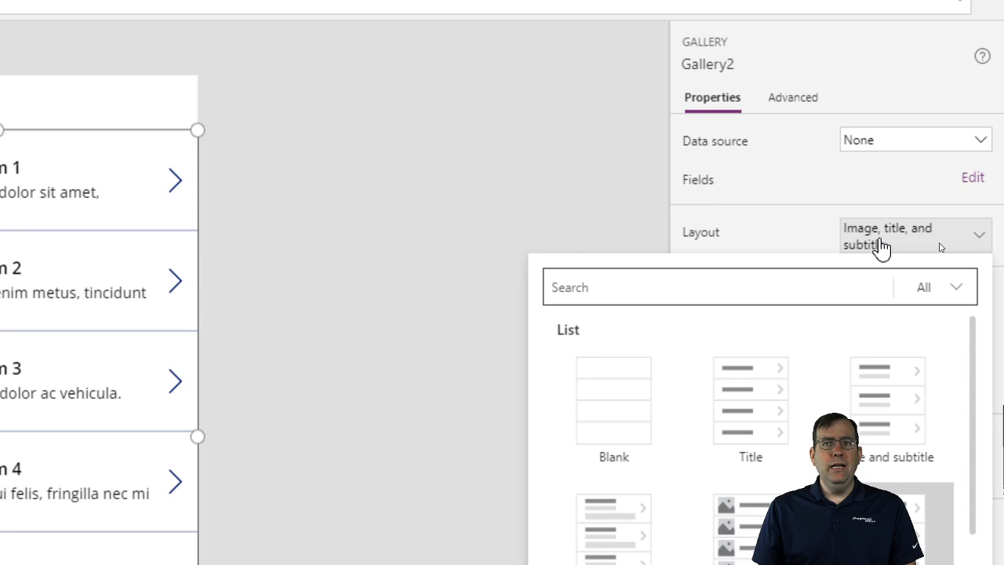
click(861, 407)
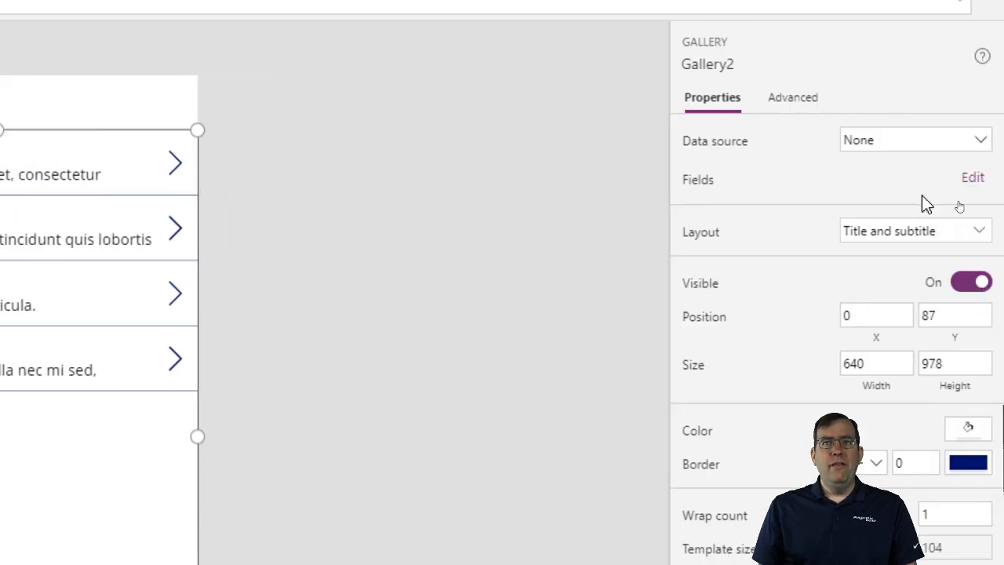
click(871, 146)
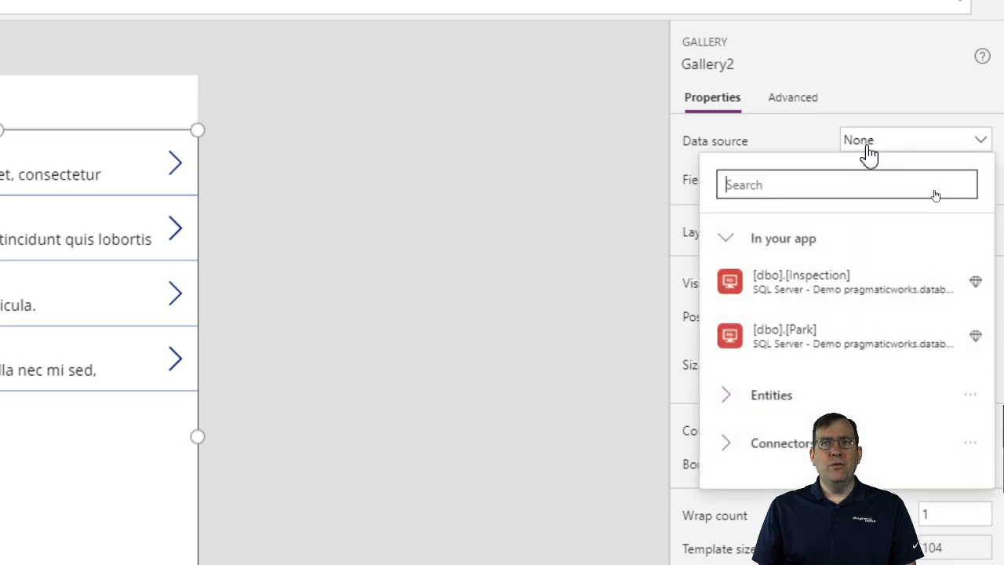
click(790, 303)
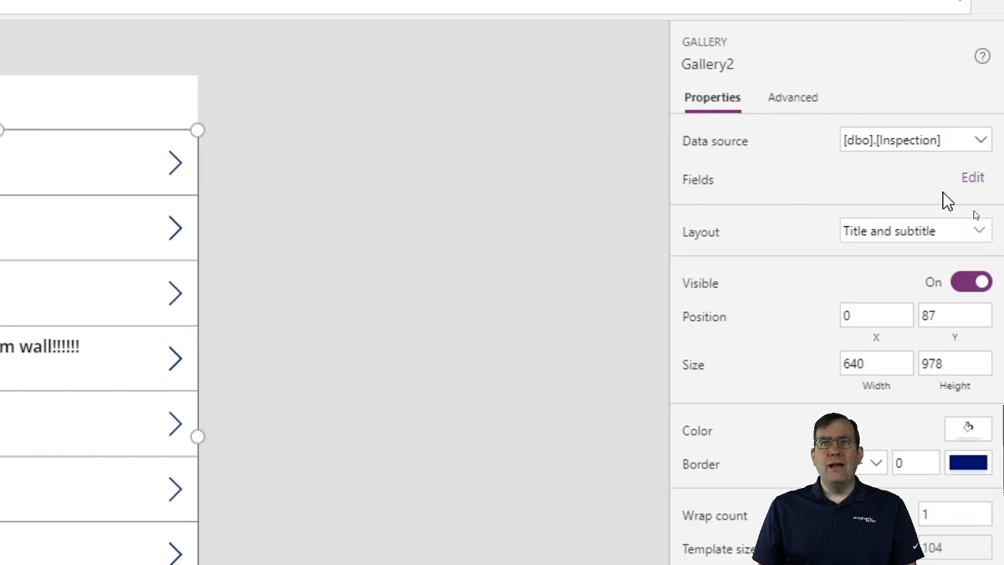
Set the inspections gallery's title field to InspectionDate and its subtitle field to Comments
click(973, 180)
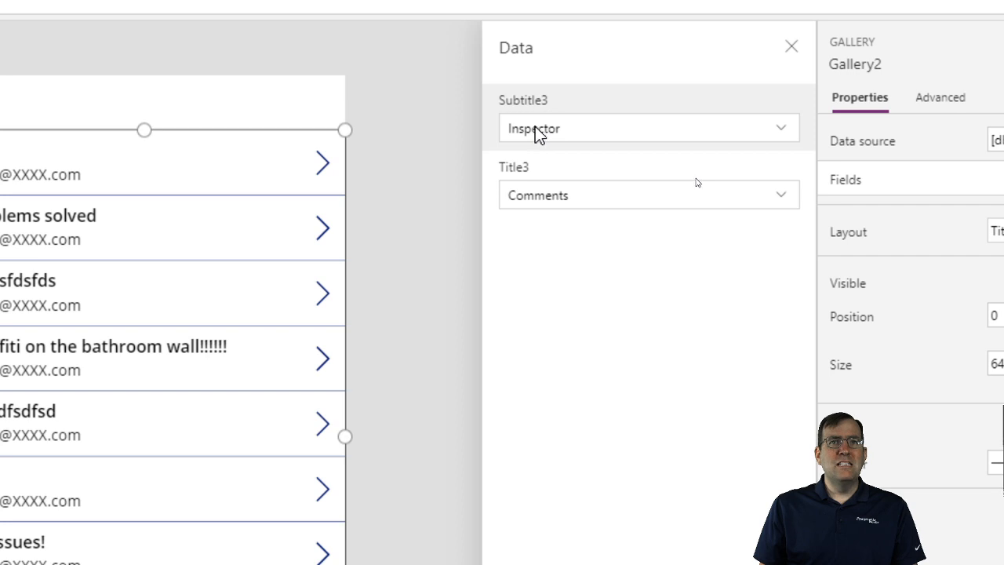
click(551, 197)
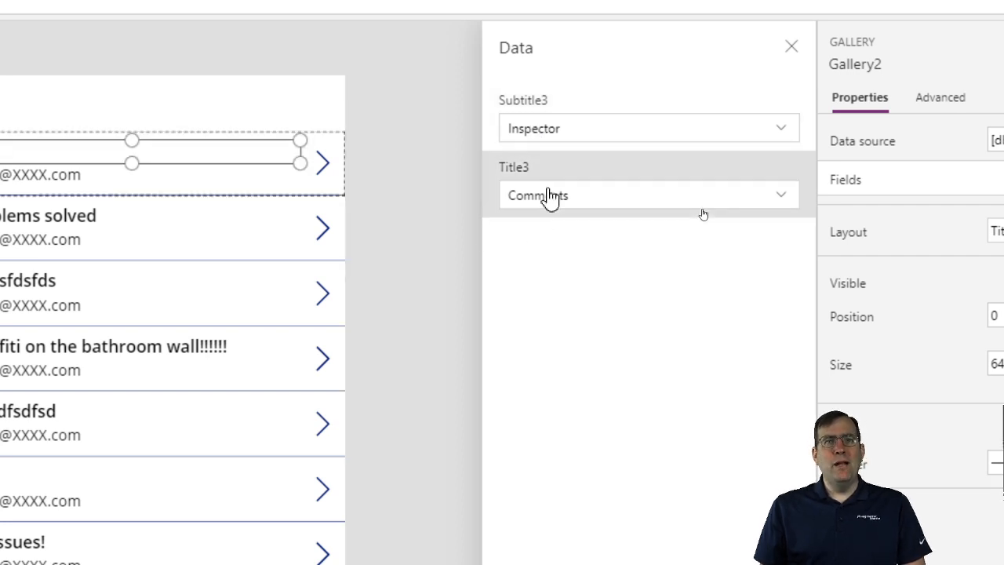
click(553, 199)
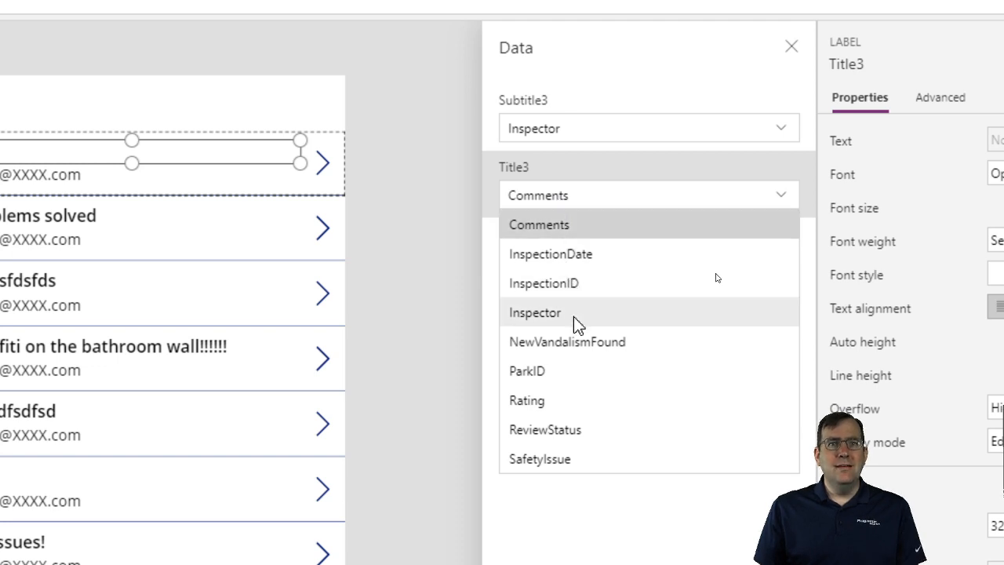
click(588, 256)
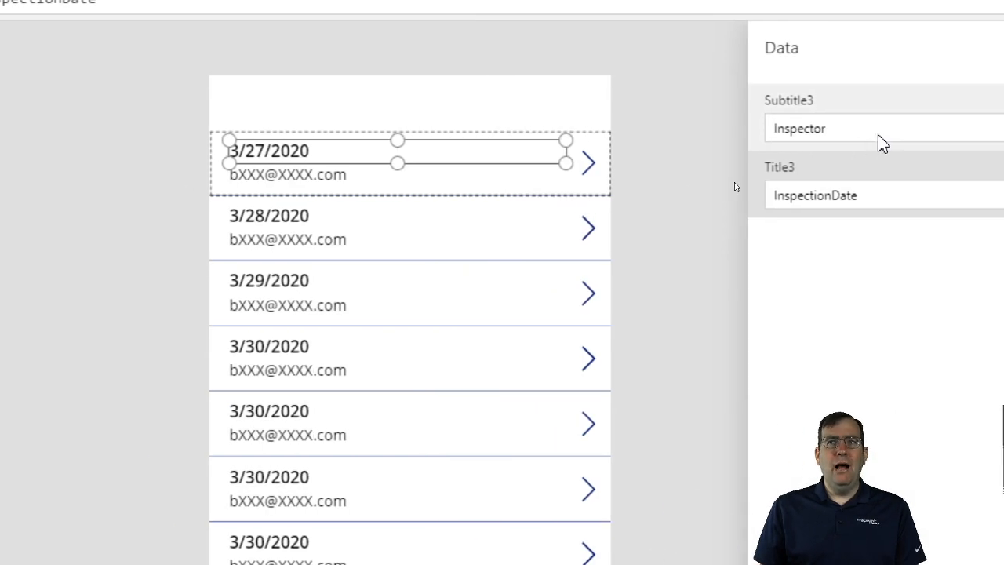
click(878, 134)
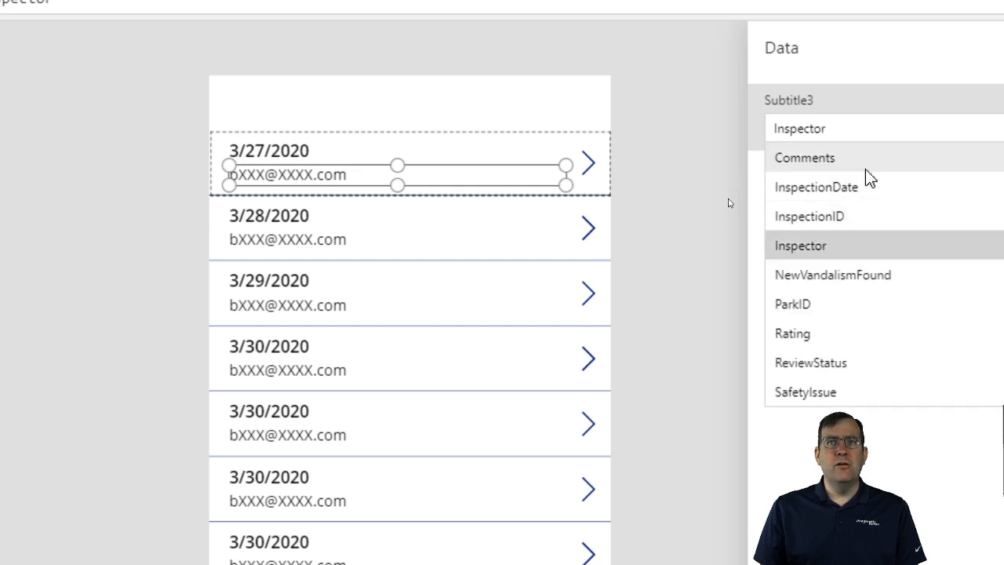
click(866, 167)
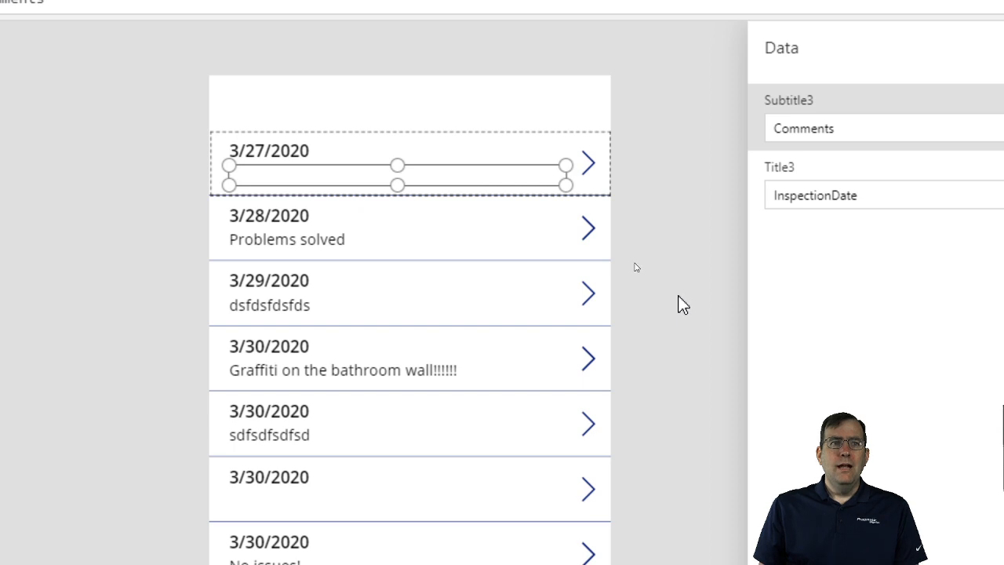
Set the inspections gallery title's Text formula to ThisItem.InspectionDate & " by " & ThisItem.Inspector
click(309, 149)
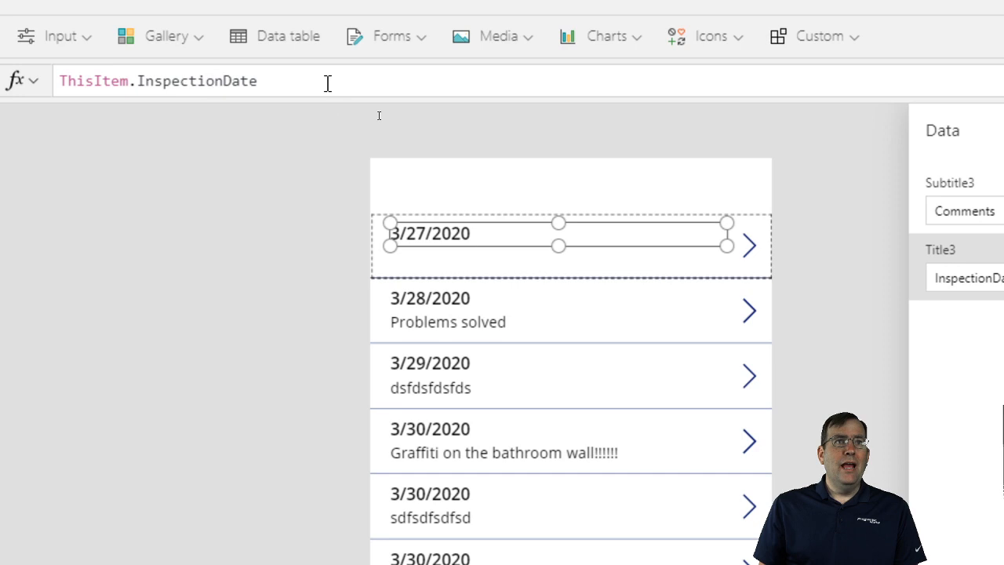
click(333, 83)
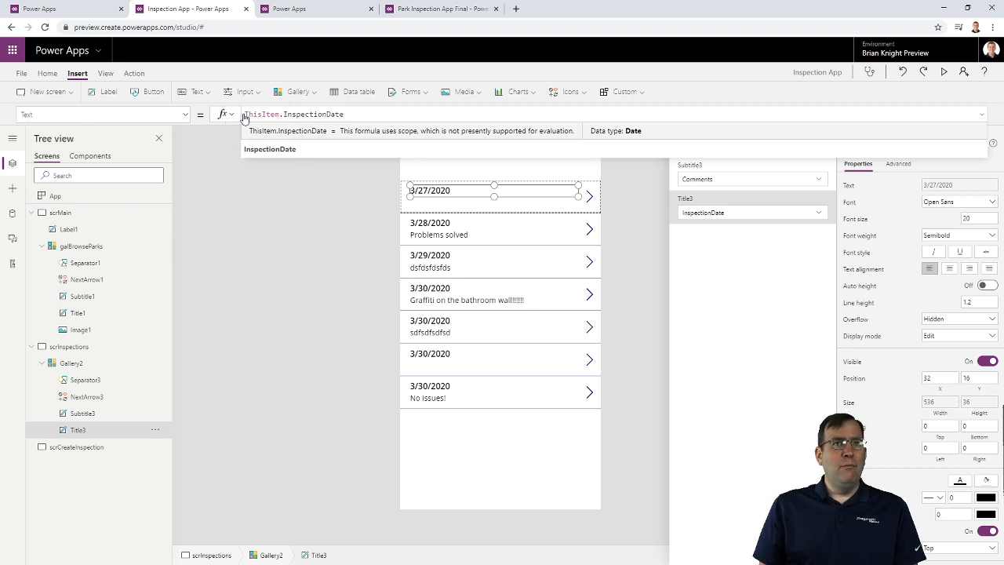
text(&)
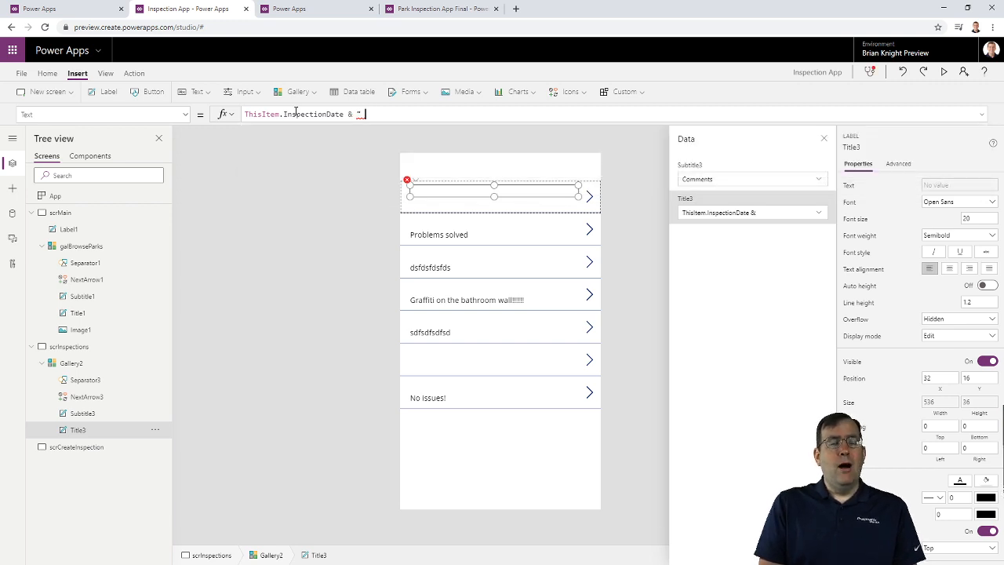
text(" by )
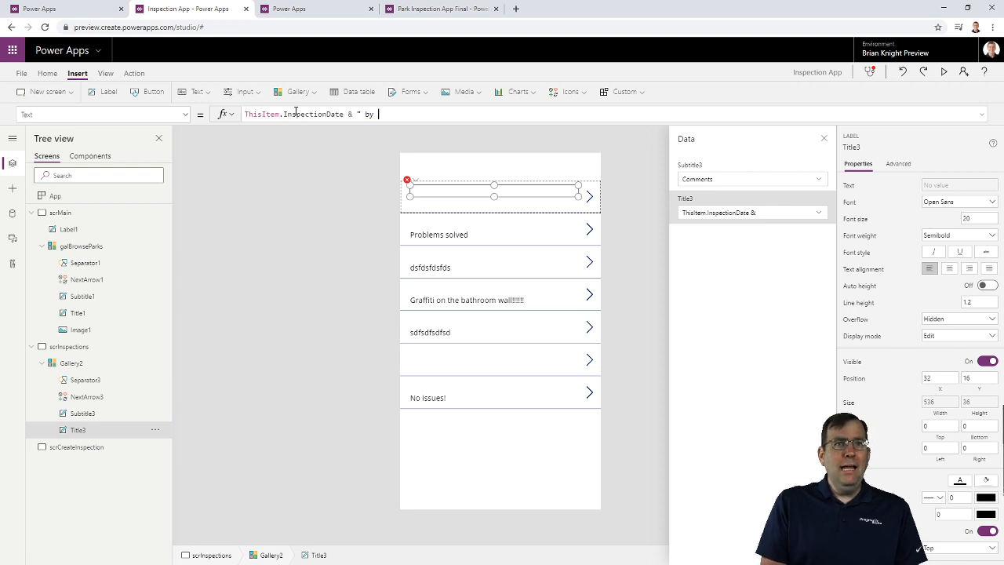
text(" )
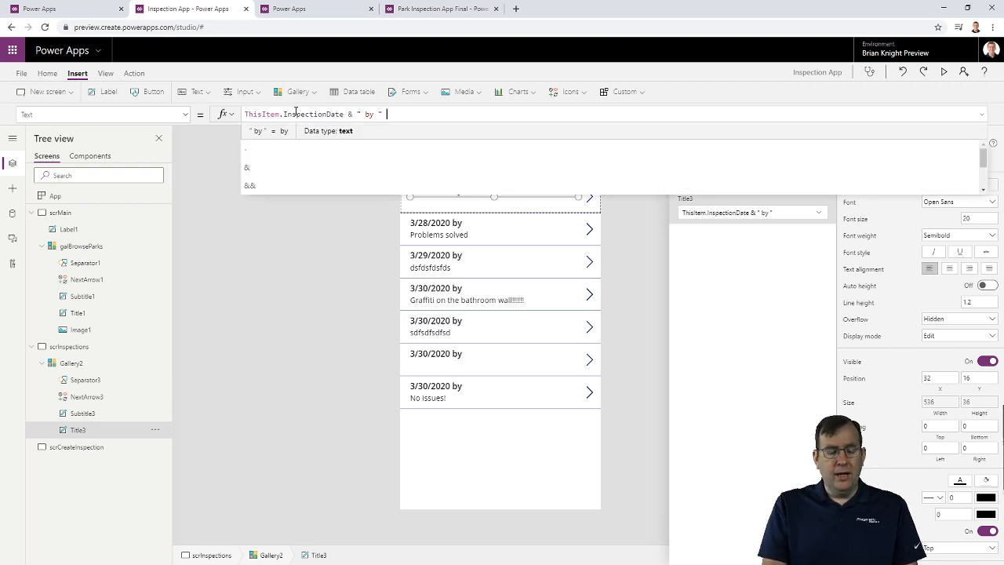
text(&)
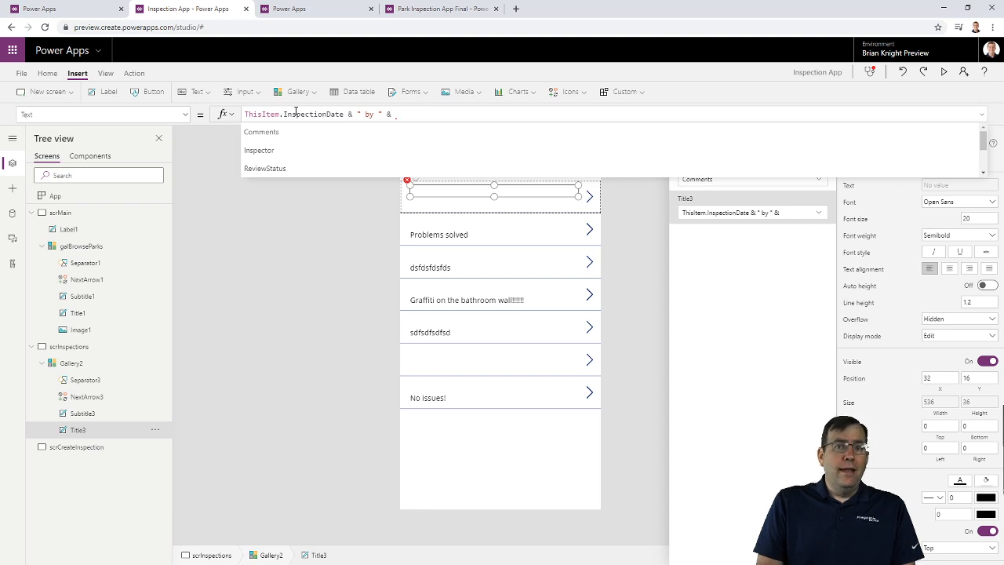
text(ThisItem.)
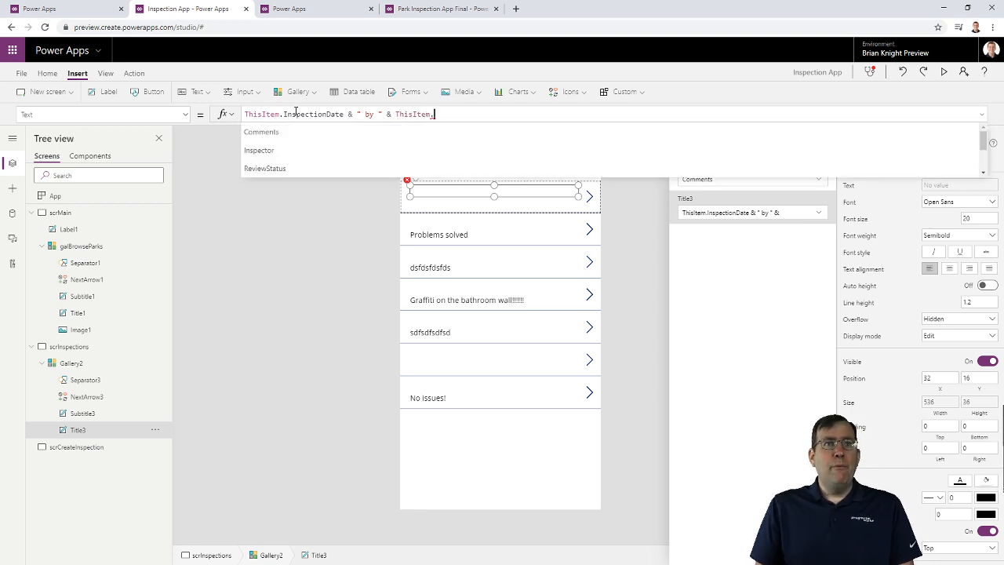
key(Down)
key(Tab)
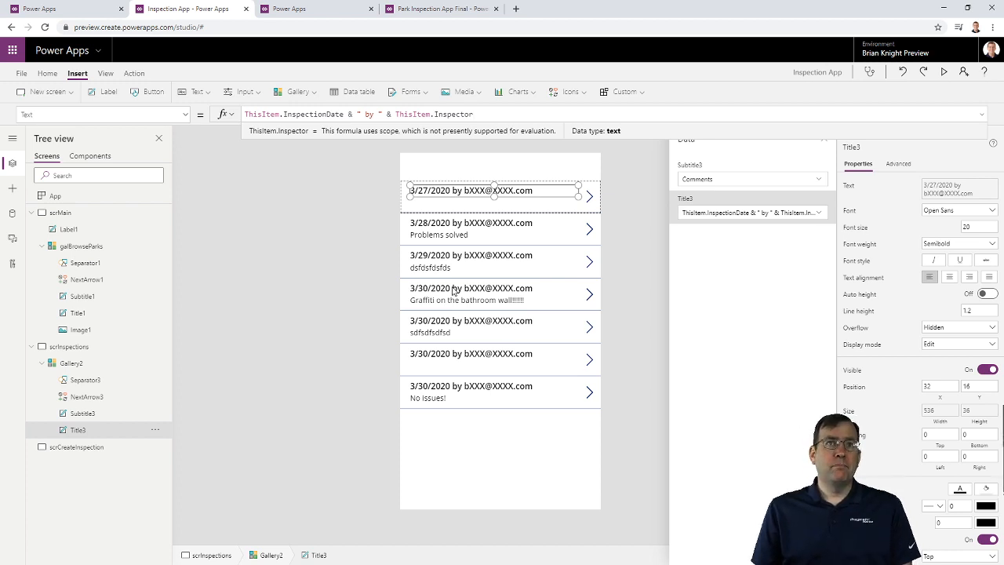
click(371, 233)
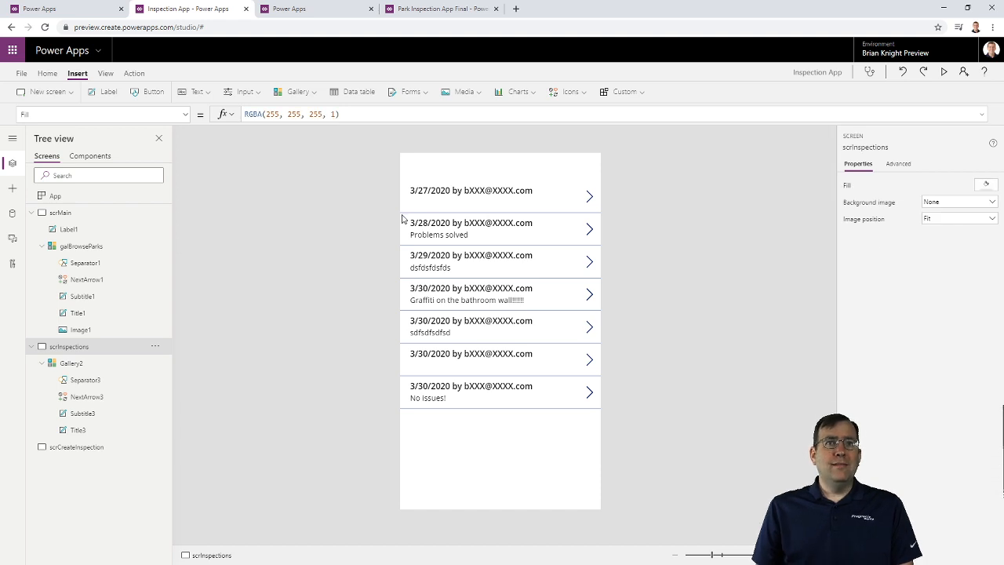
click(451, 201)
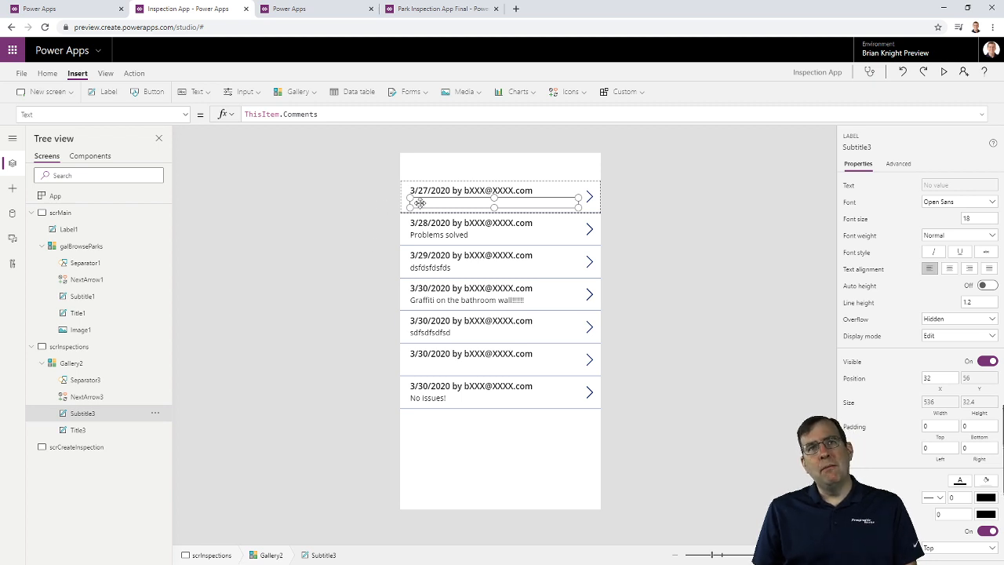
click(372, 172)
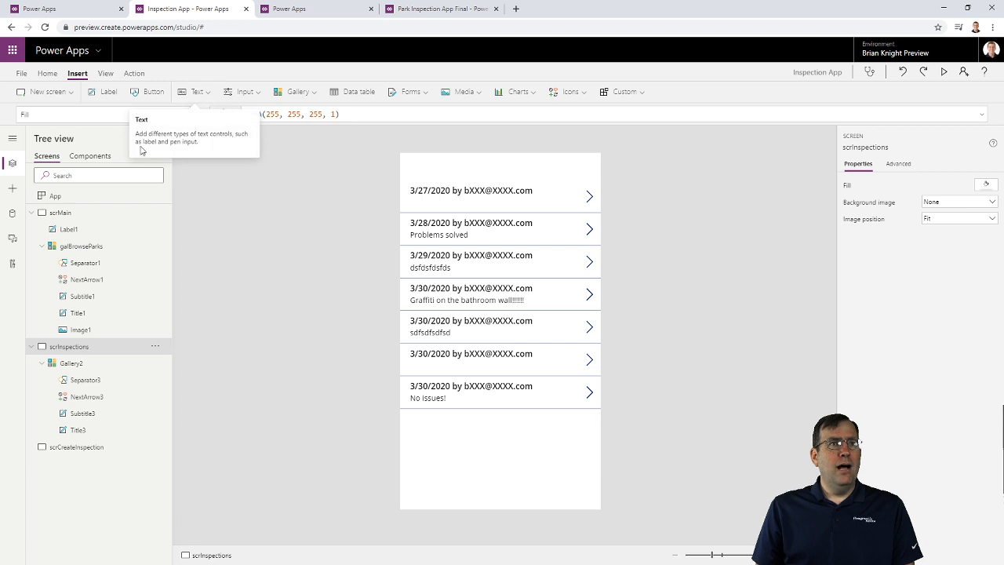
click(99, 248)
click(429, 165)
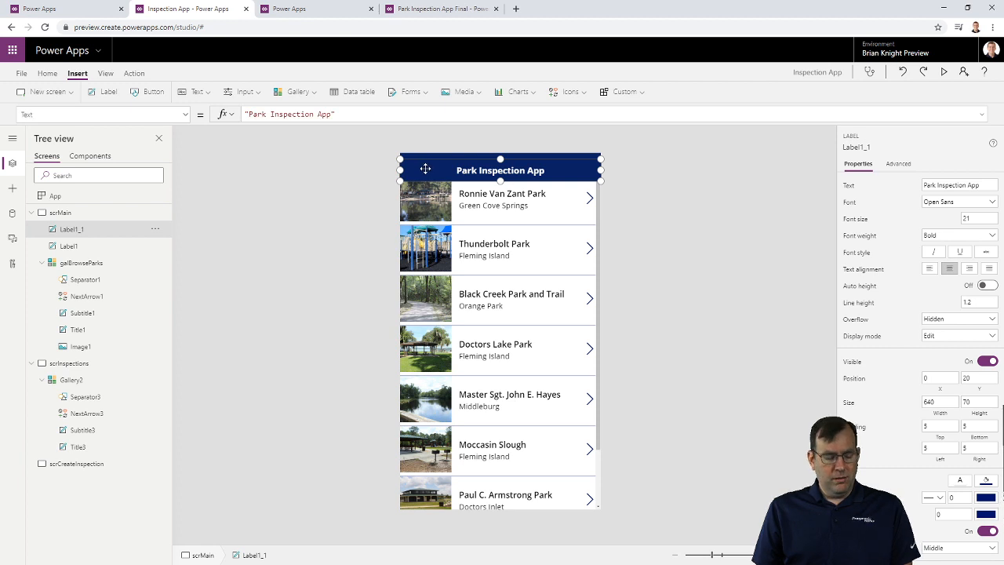
click(426, 173)
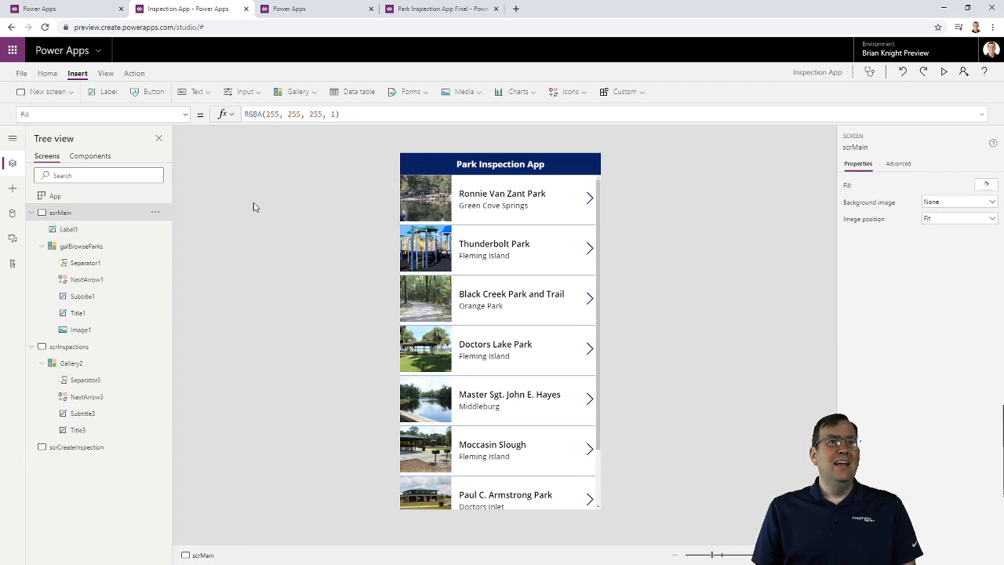
Copy the header label from scrMain to scrInspections and place it at X 0, Y 0 above the gallery
click(541, 175)
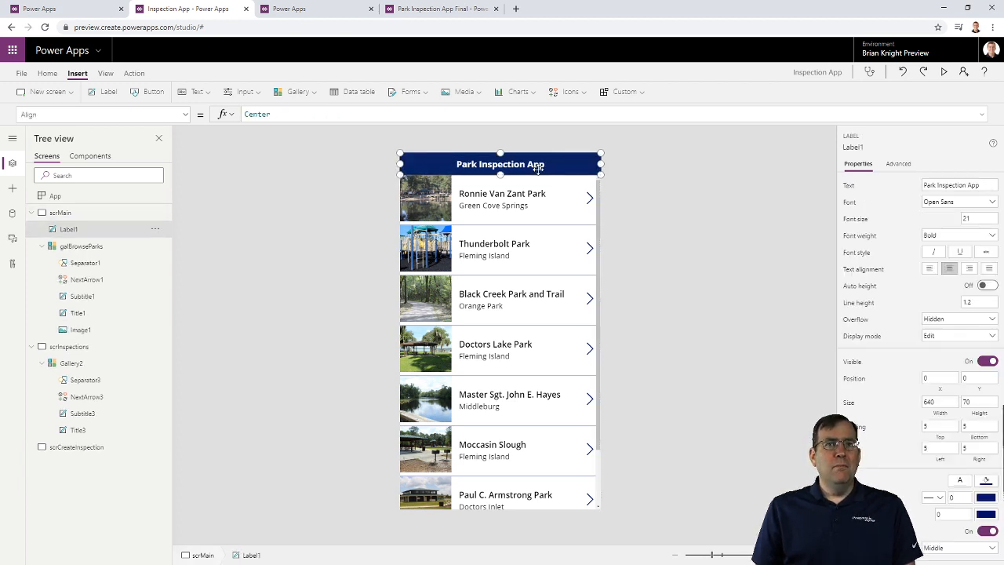
click(92, 348)
key(ctrl+v)
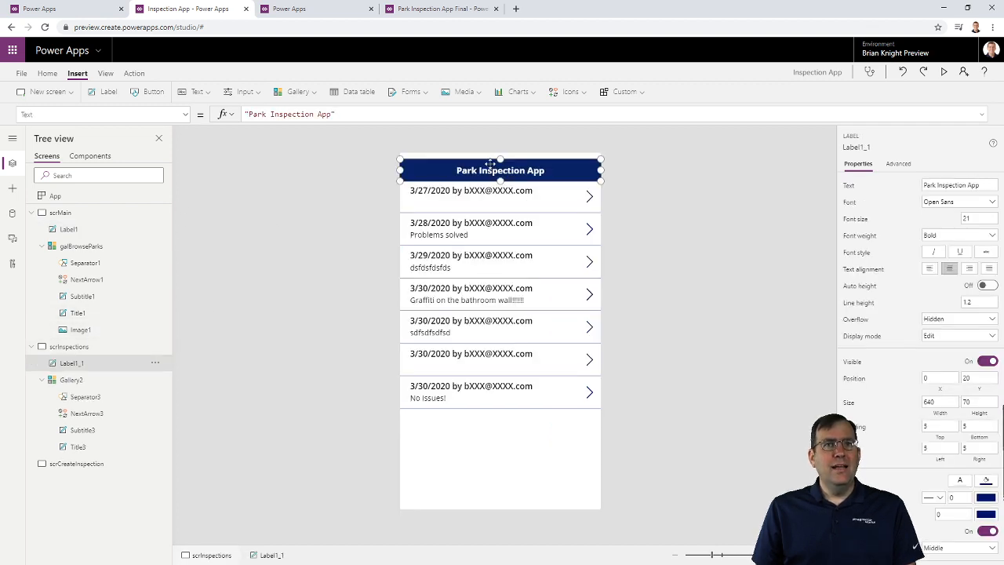
drag(489, 163, 491, 157)
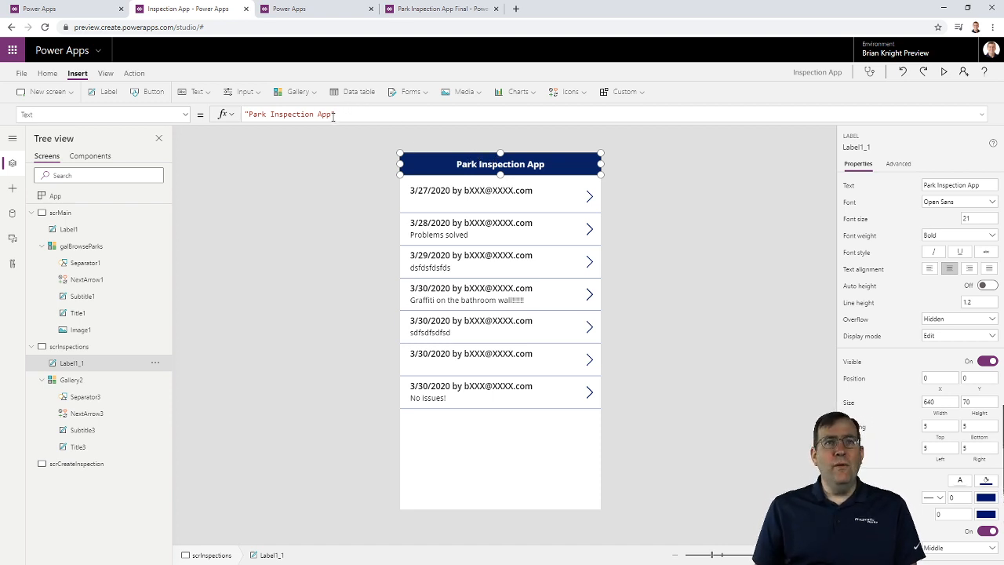
Replace the scrInspections header text with the formula "Inspections for " & galBrowseParks.Selected.ParkName
drag(332, 116, 248, 113)
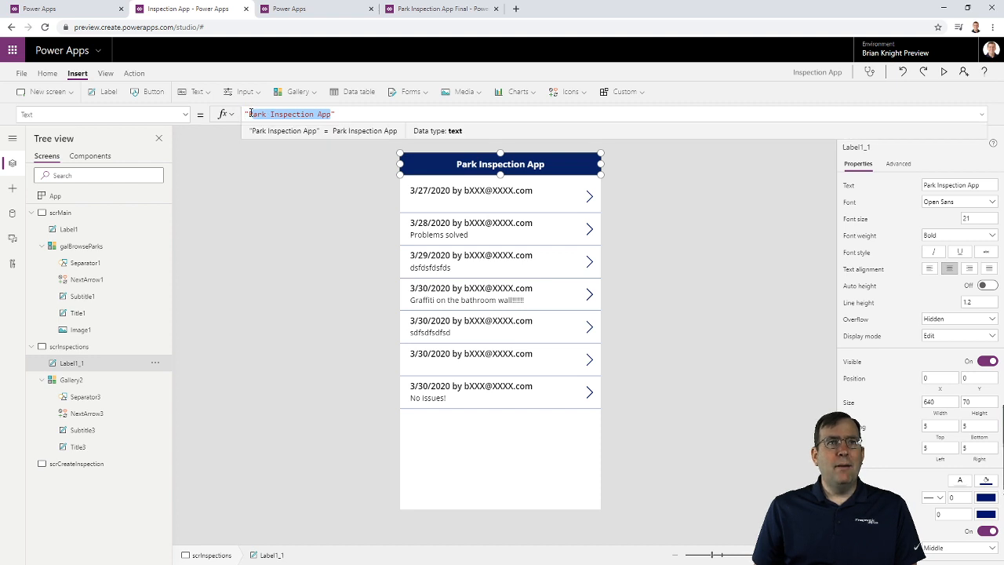
text(Inspections fo)
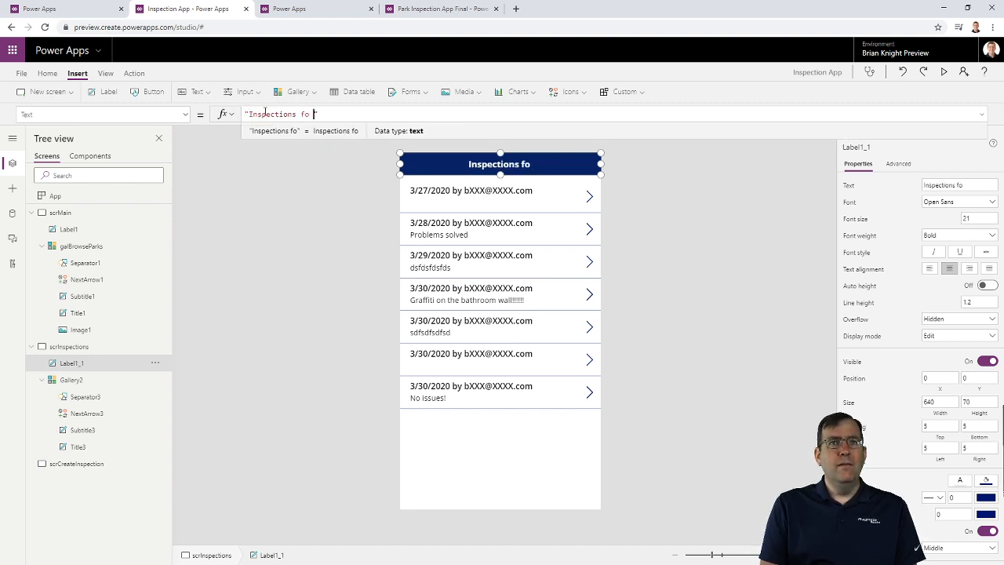
text( r)
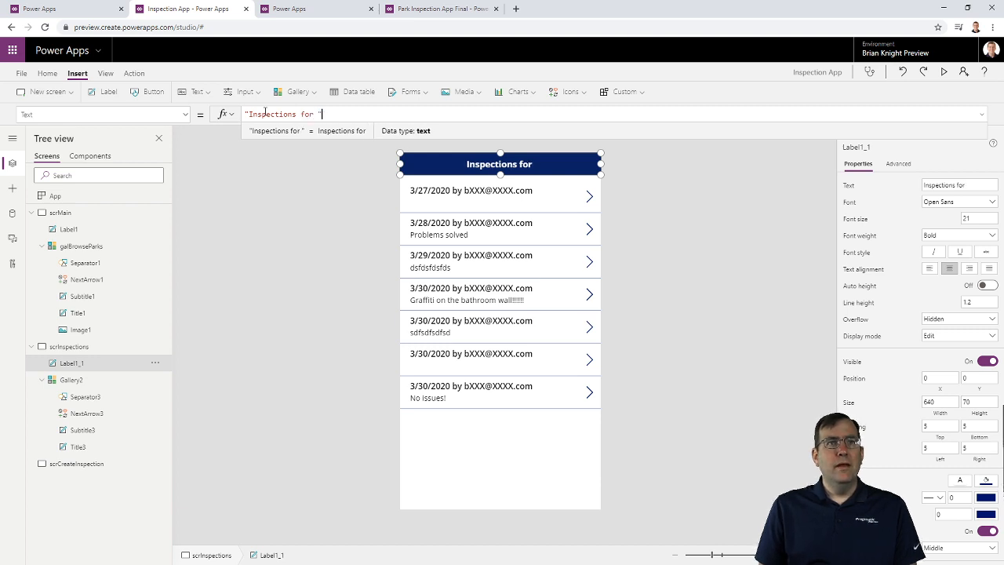
text(& gal)
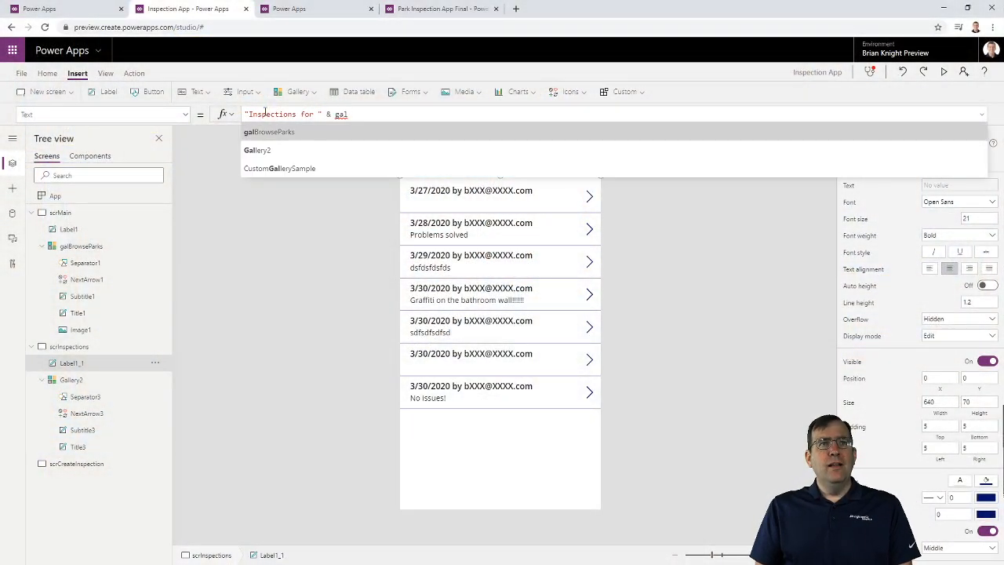
key(Tab)
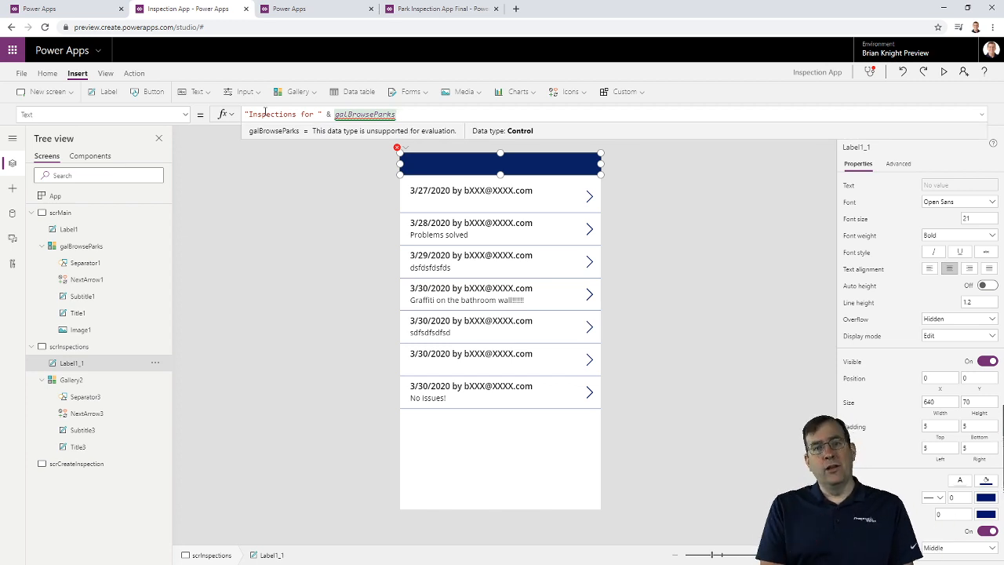
text(.)
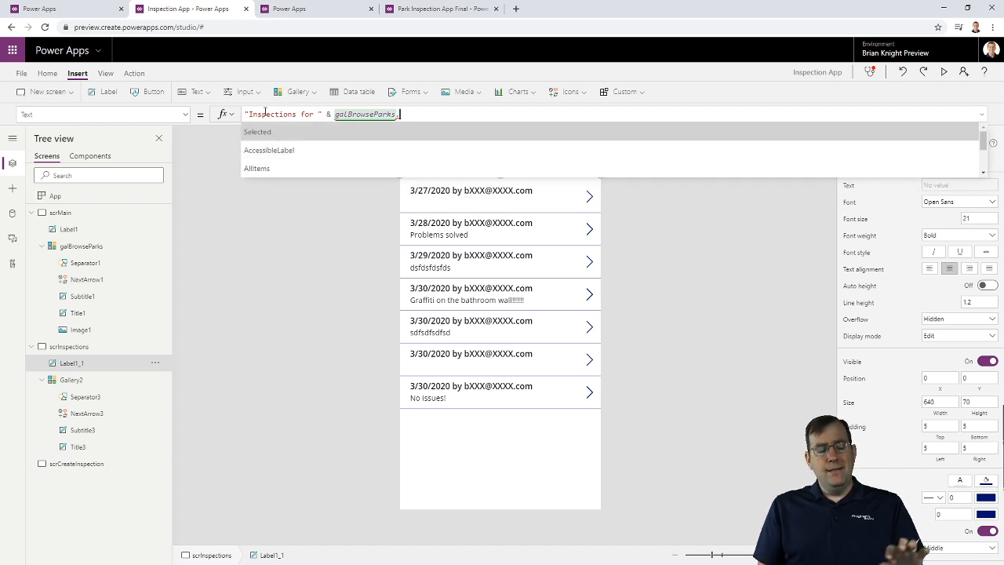
key(Tab)
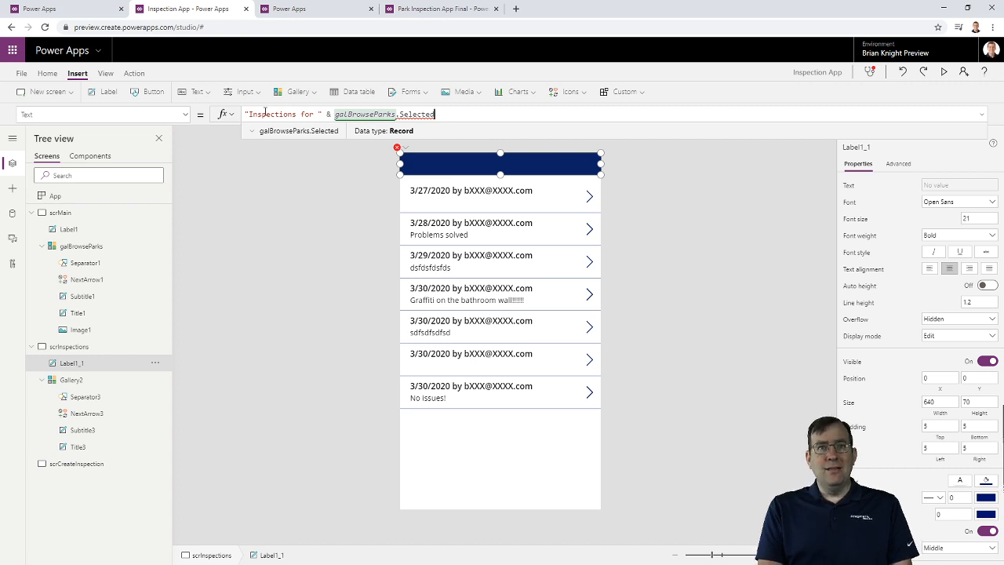
text(.)
key(Down)
key(Down)
key(Down)
key(Down)
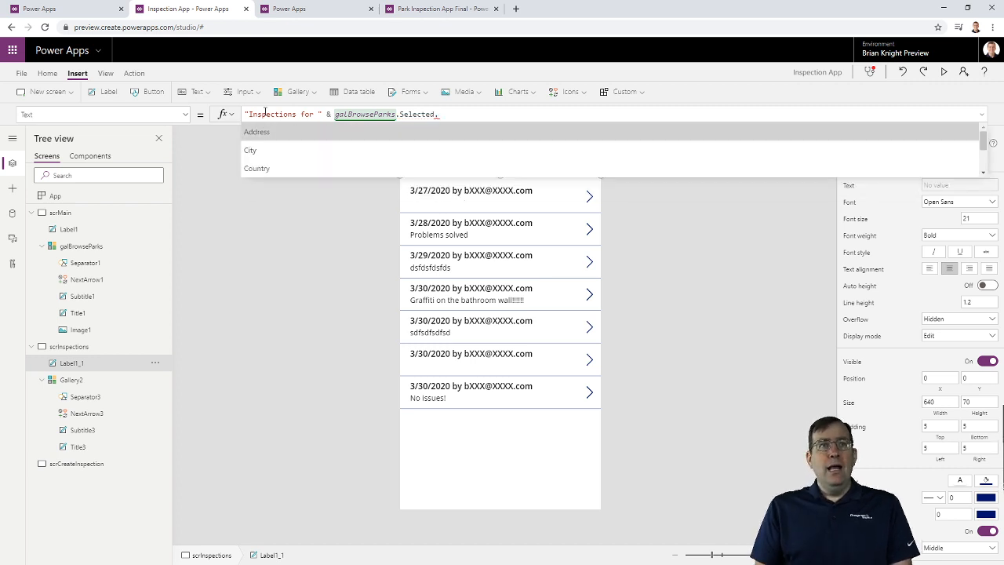
key(Tab)
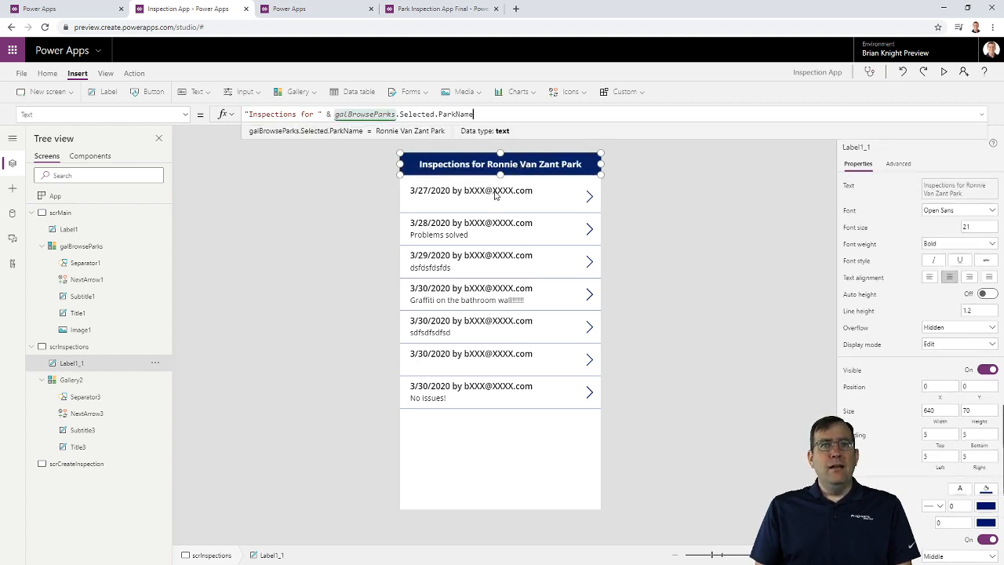
Check the scrInspections header against the park gallery by selecting Thunderbolt Park in galBrowseParks and returning to scrInspections
click(495, 196)
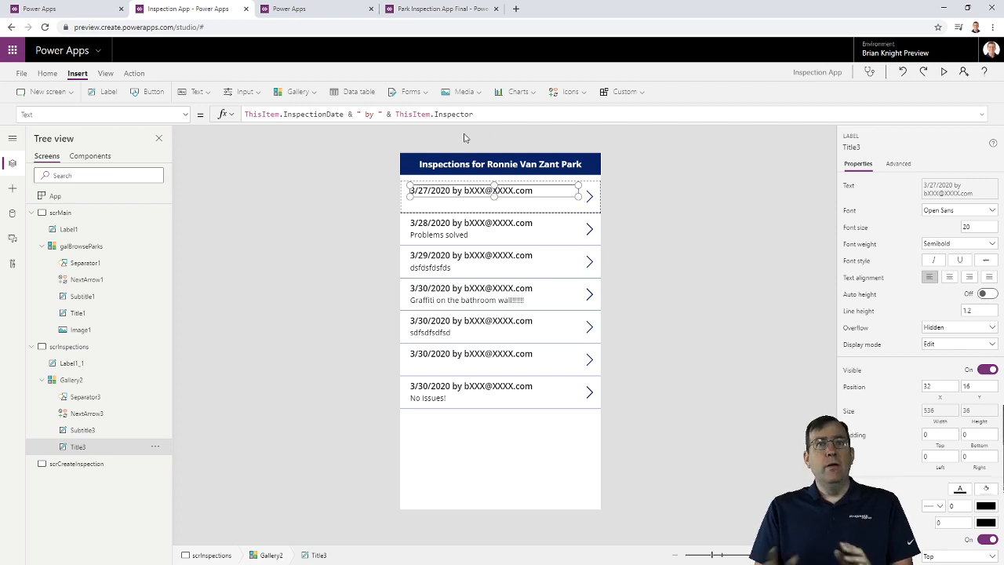
click(515, 168)
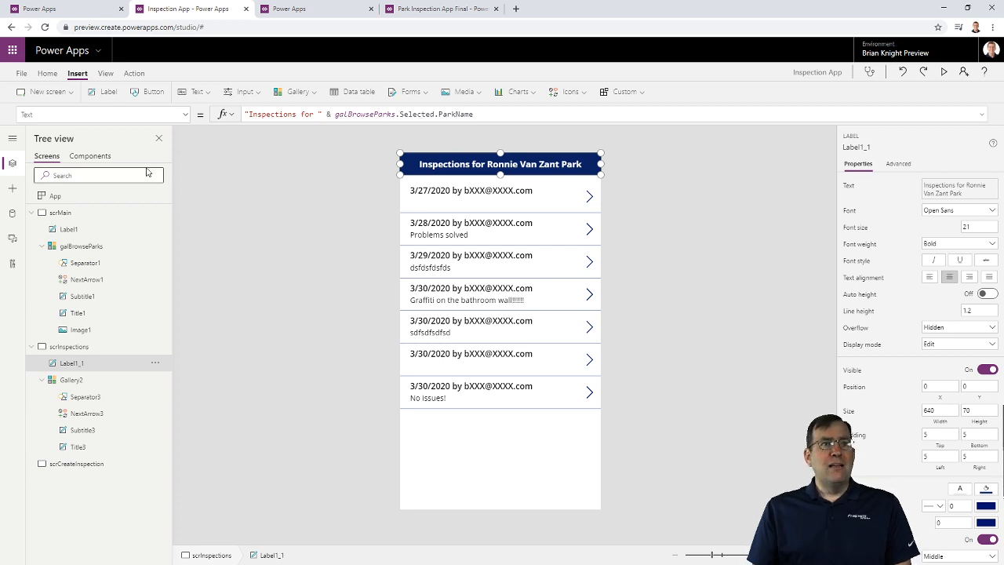
click(106, 247)
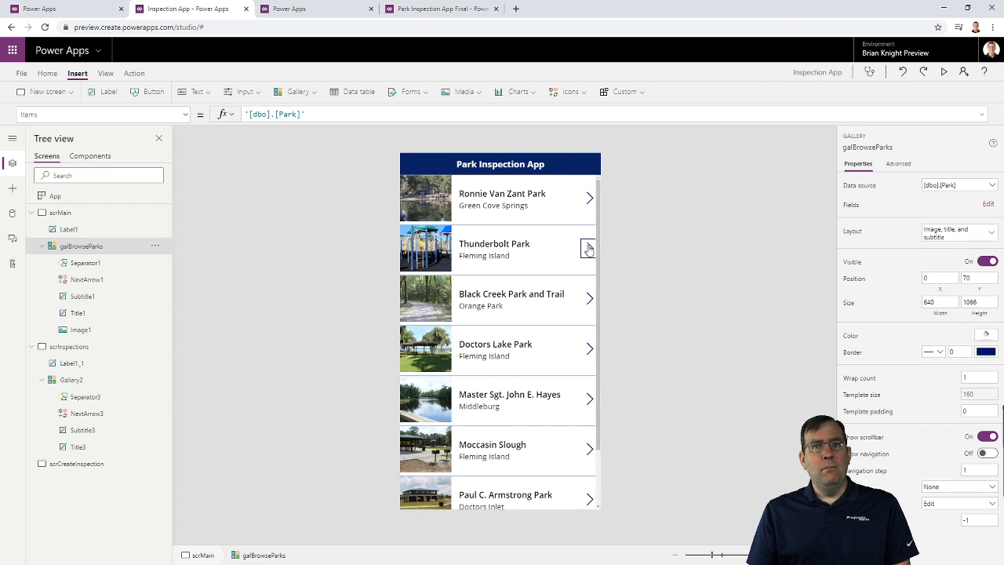
click(89, 350)
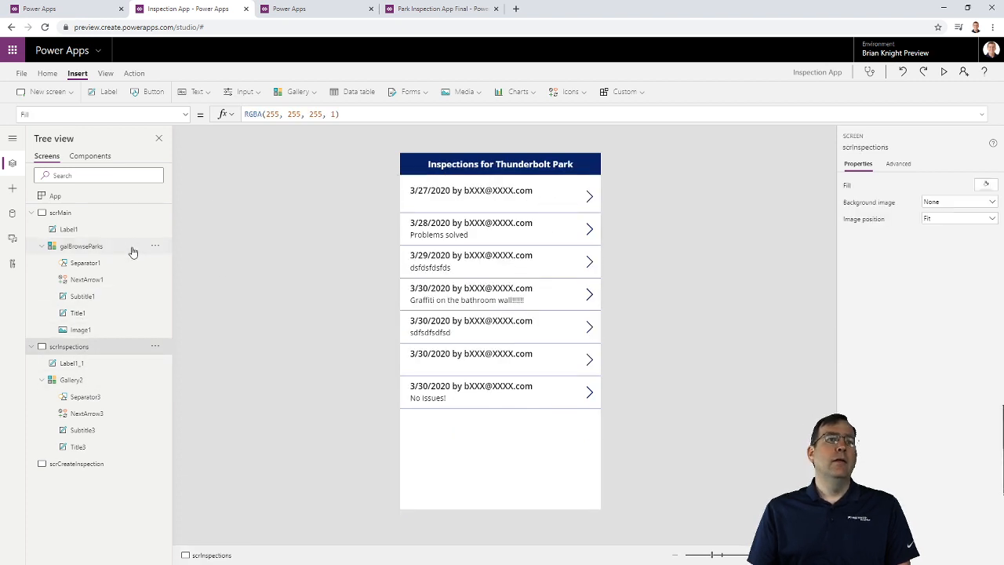
Make the park gallery's arrow on scrMain navigate to scrInspections with the Fade transition, and test it on Ronnie Van Zant Park
click(130, 218)
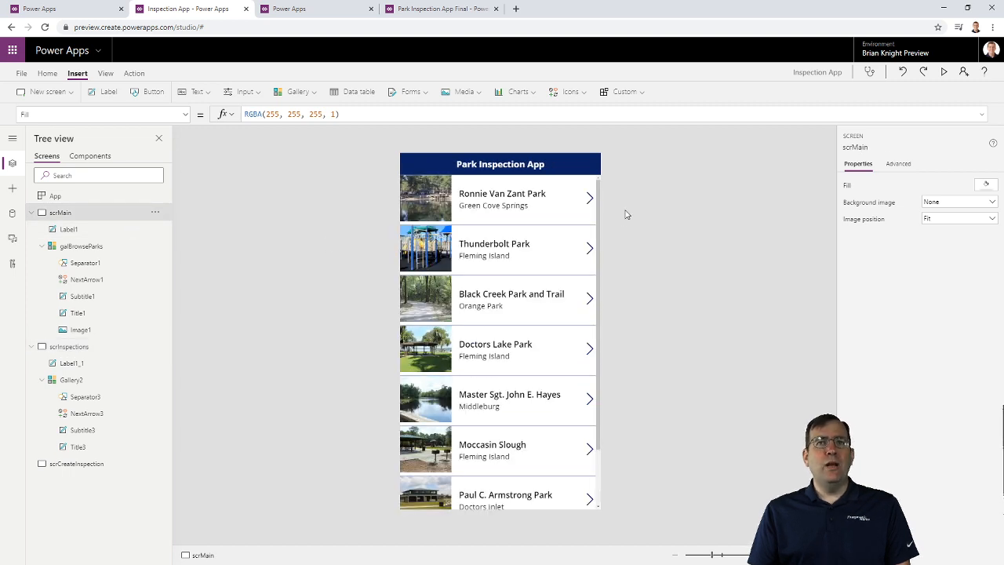
click(587, 197)
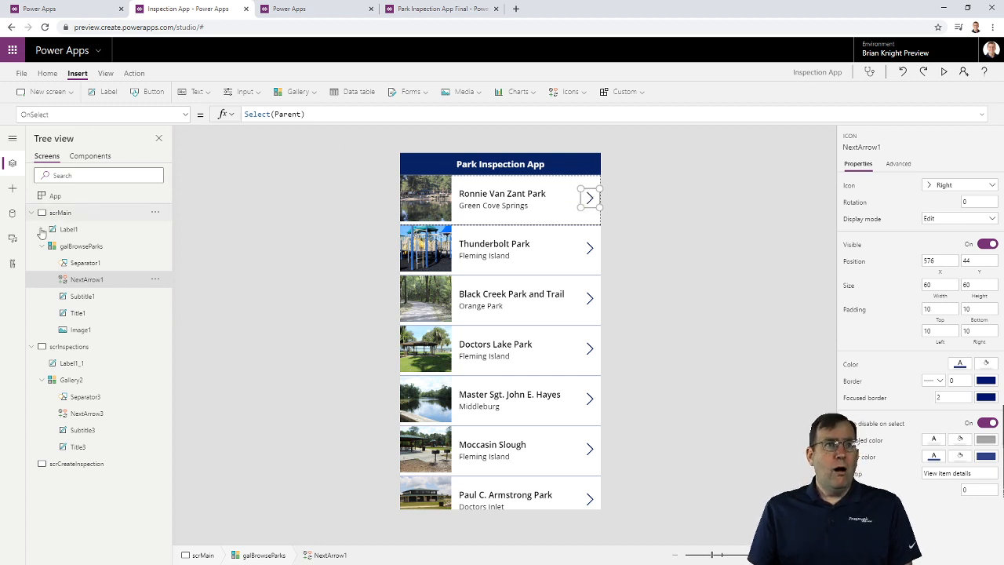
click(133, 73)
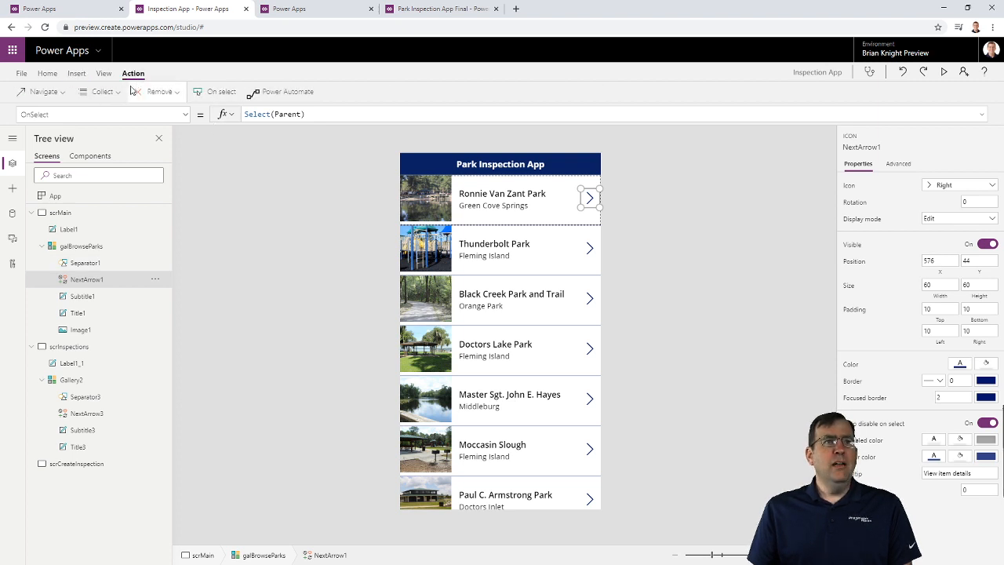
click(43, 92)
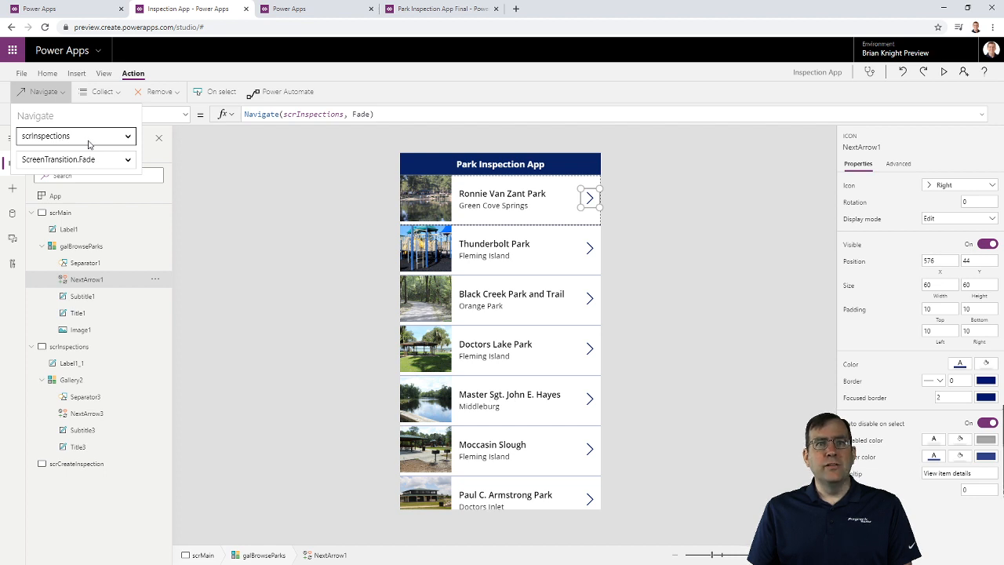
click(263, 185)
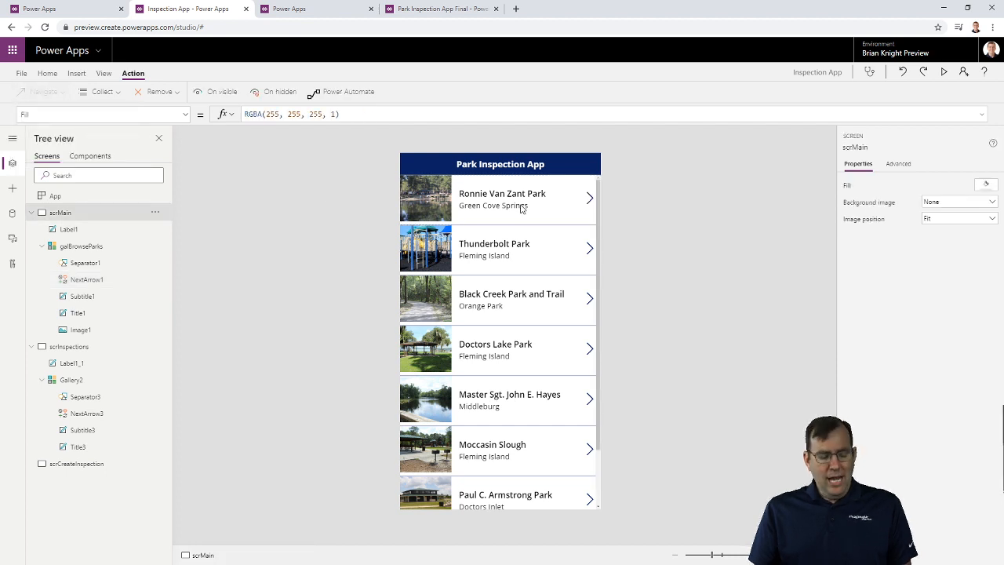
alt+click(590, 205)
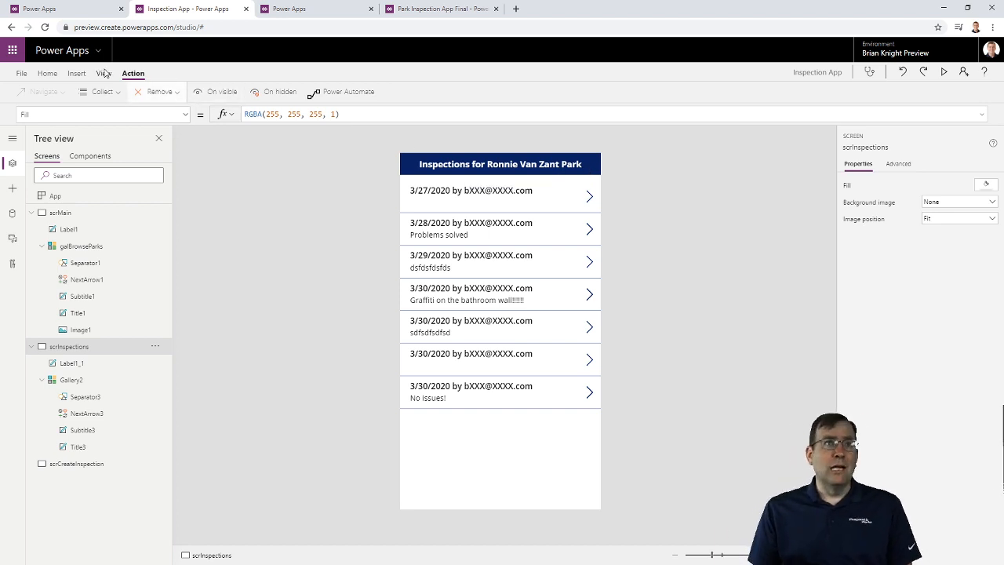
Insert a Home icon on scrInspections
click(79, 73)
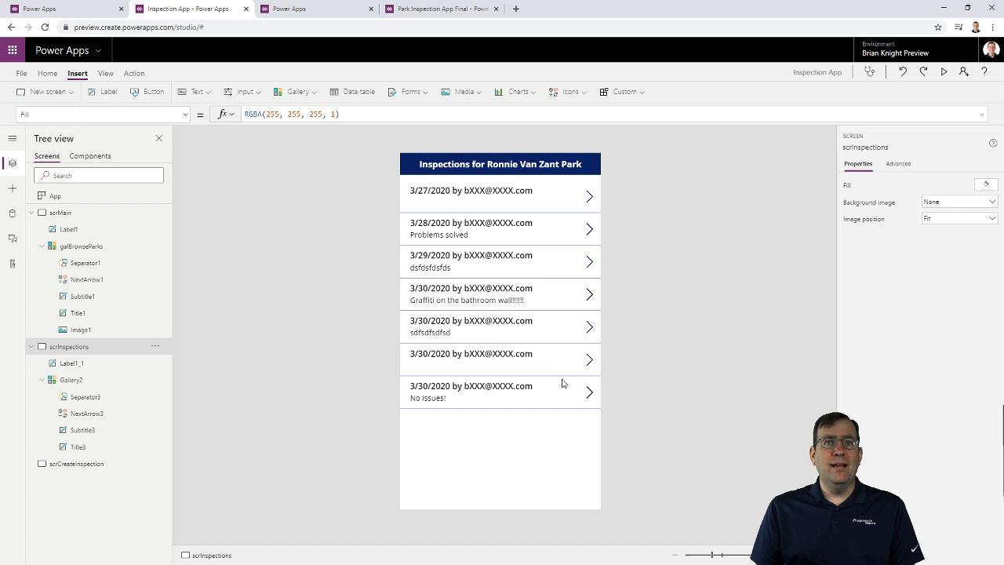
click(580, 96)
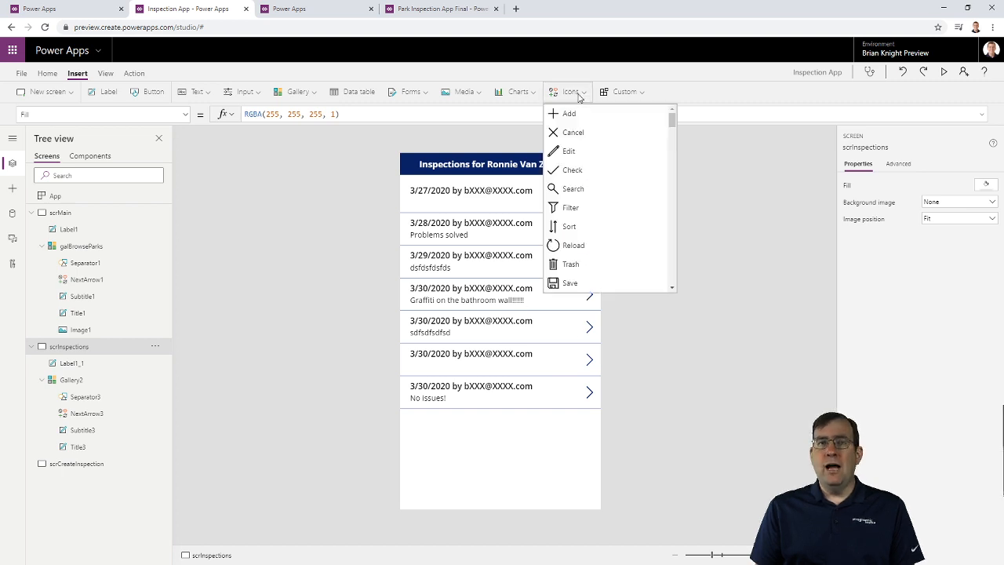
scroll(573, 230, down, 10)
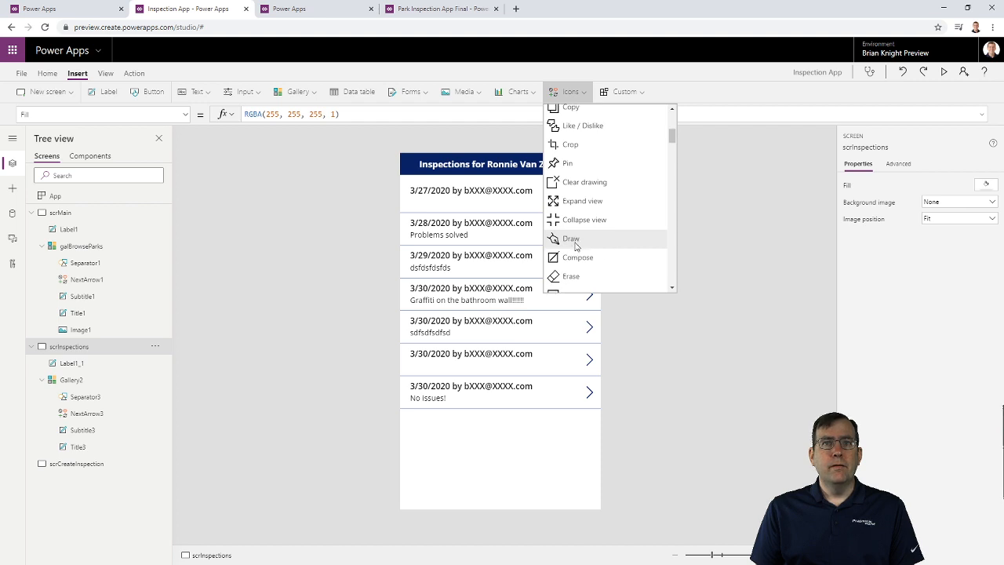
scroll(575, 243, down, 3)
click(589, 270)
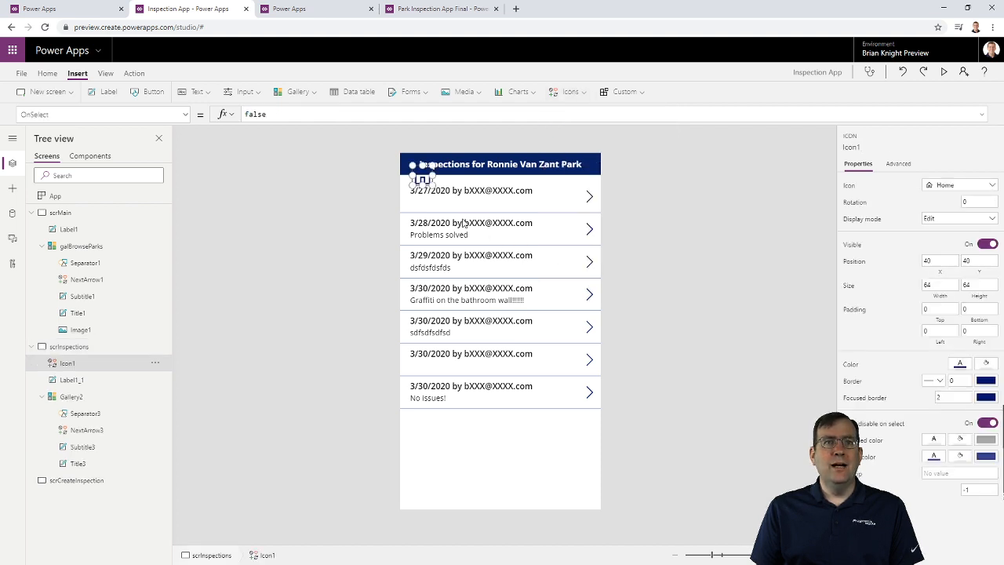
Color the home icon white, place it in the header at X 0, Y 0, and shrink it to about 44 by 57
click(47, 73)
click(373, 93)
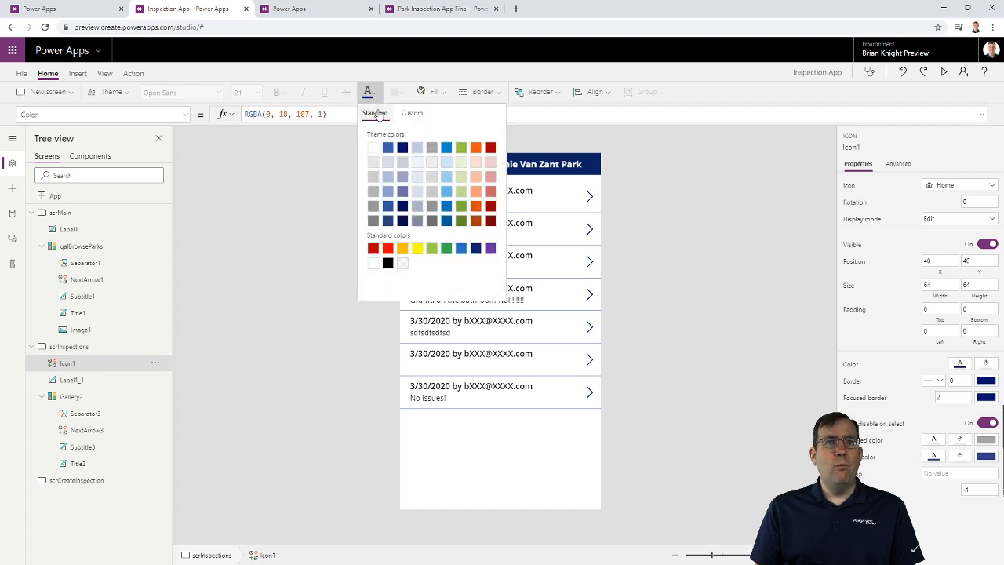
click(357, 176)
click(421, 168)
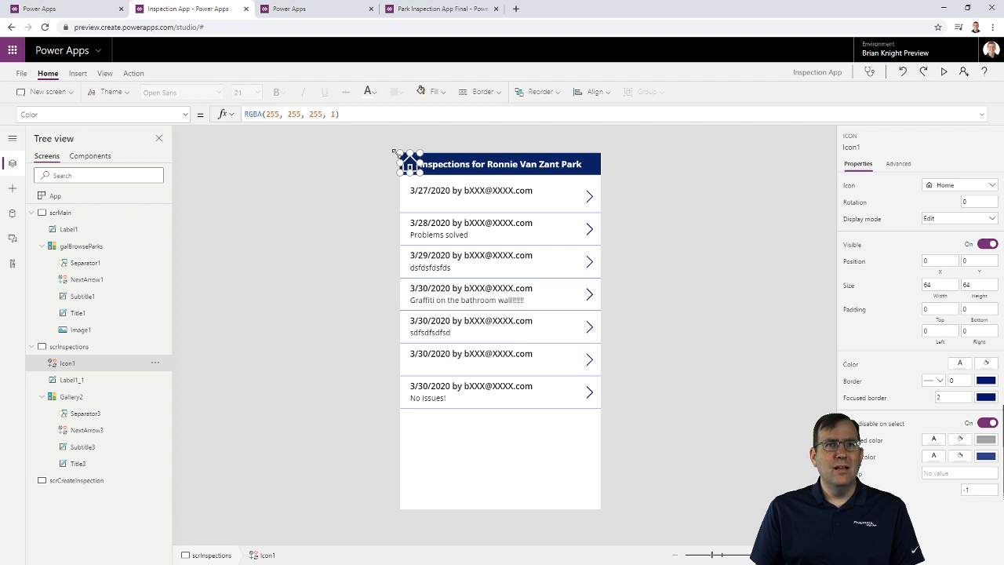
drag(421, 173, 415, 170)
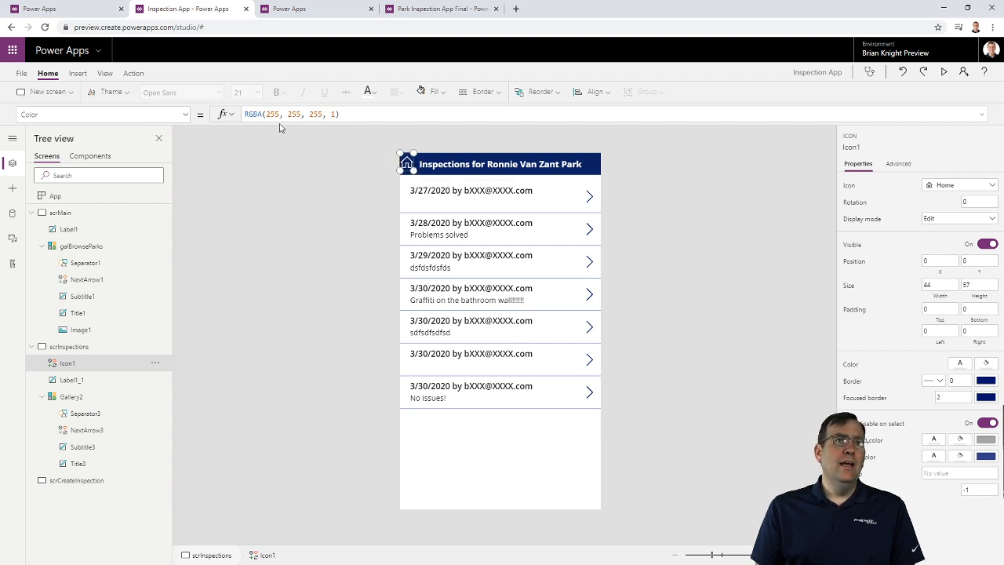
Make the home icon navigate to scrMain with the Fade transition
click(140, 74)
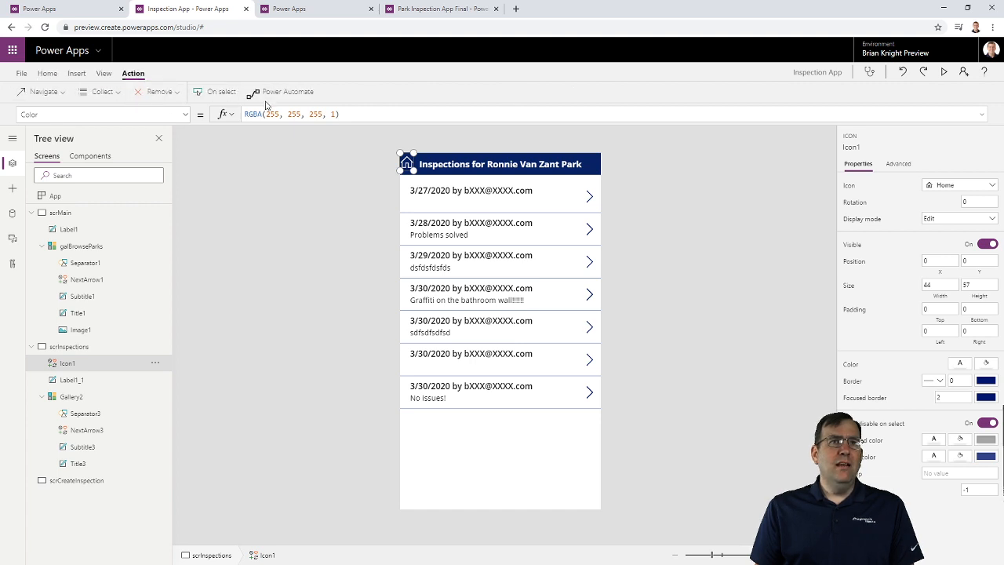
click(55, 93)
click(102, 138)
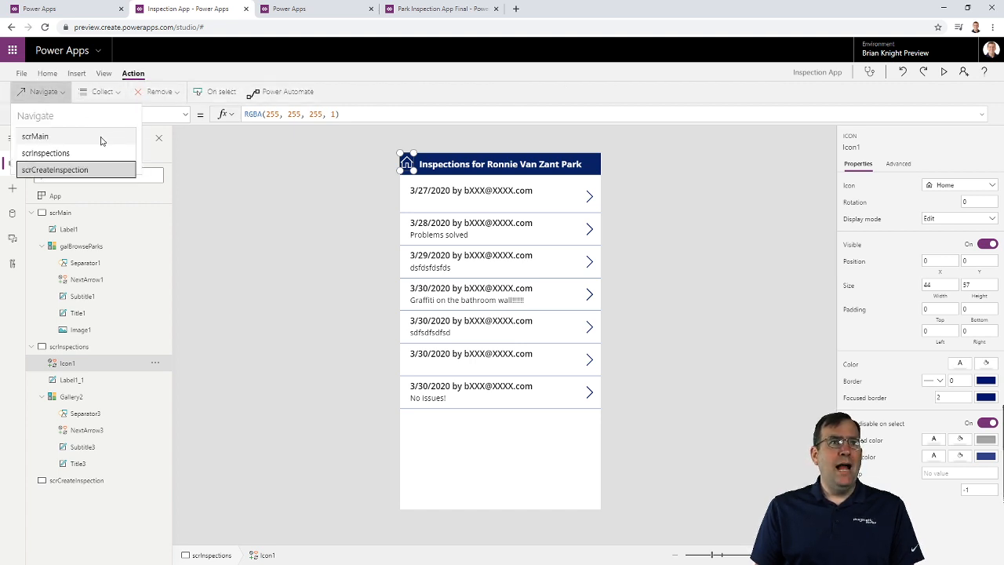
click(48, 139)
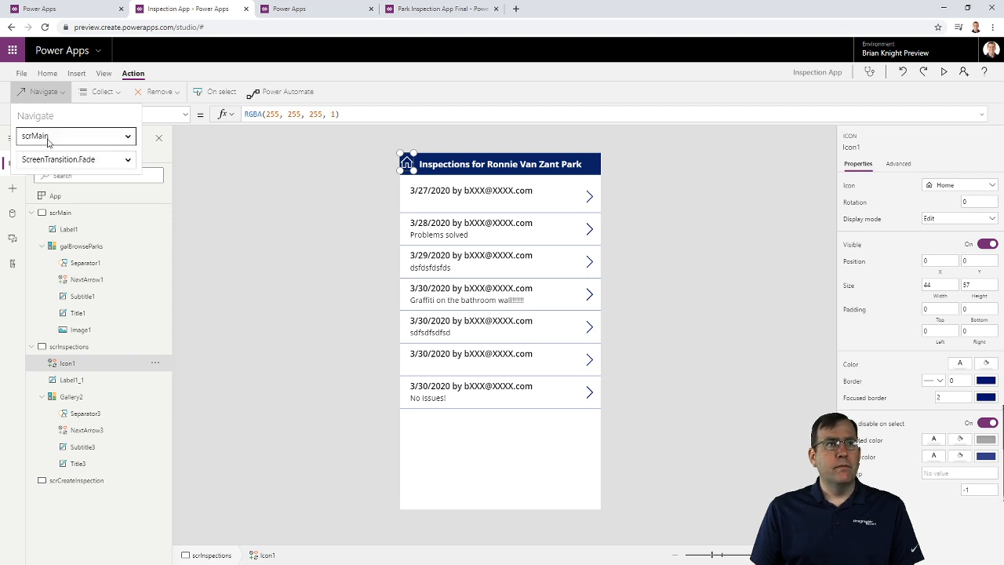
click(54, 140)
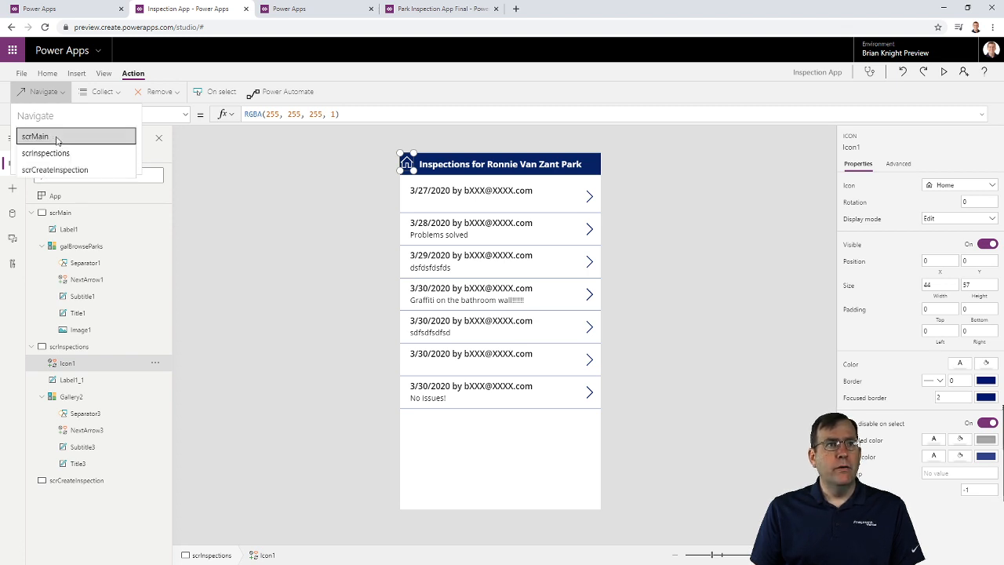
click(369, 194)
Inspect the home icon's OnSelect formula and test the icon's navigation
click(406, 163)
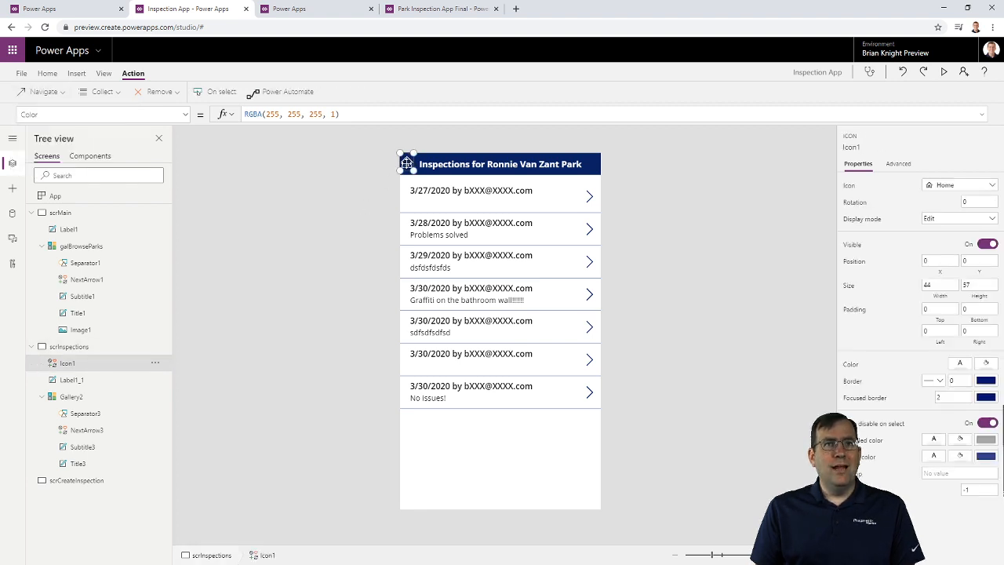
click(186, 116)
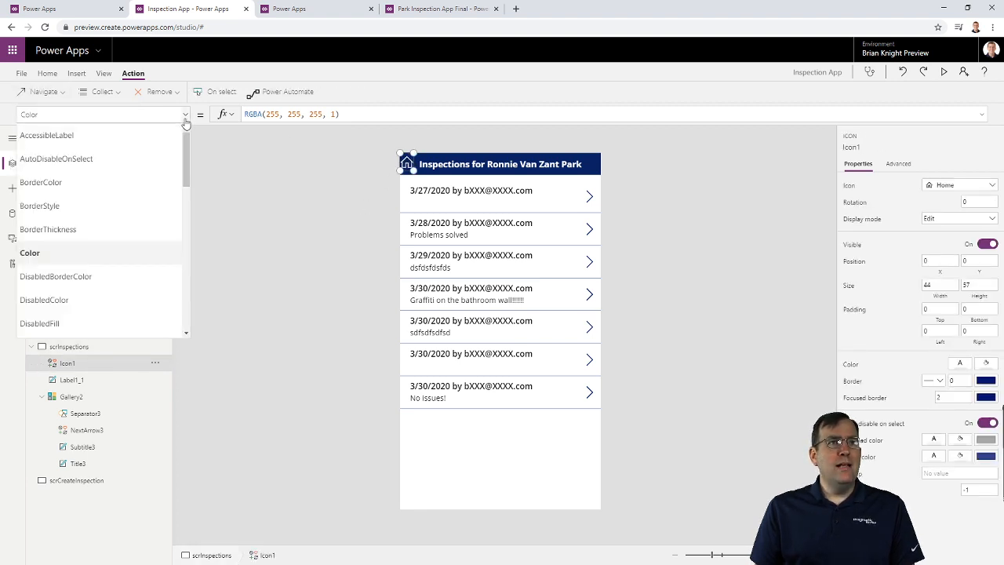
scroll(125, 227, down, 3)
scroll(120, 253, down, 2)
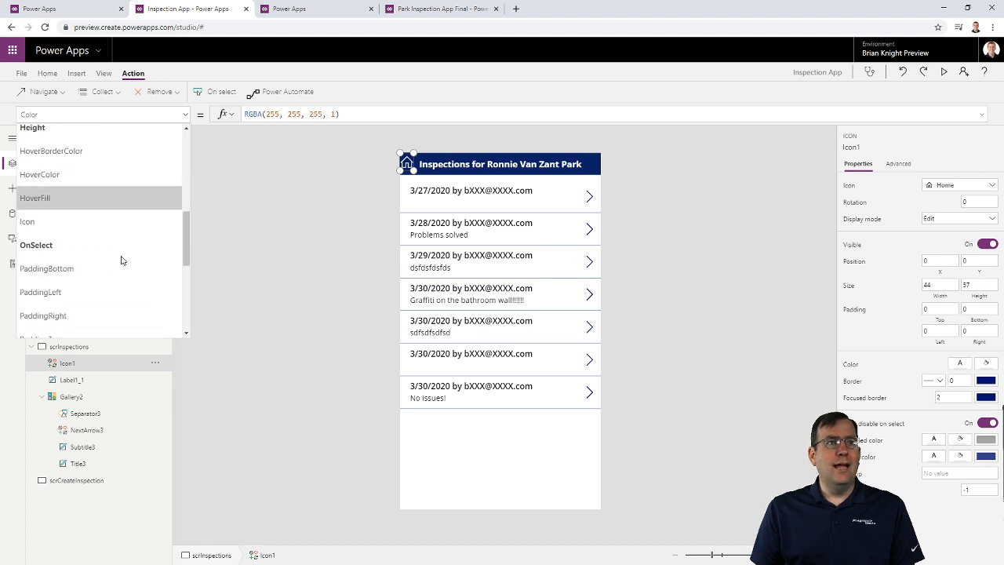
click(114, 251)
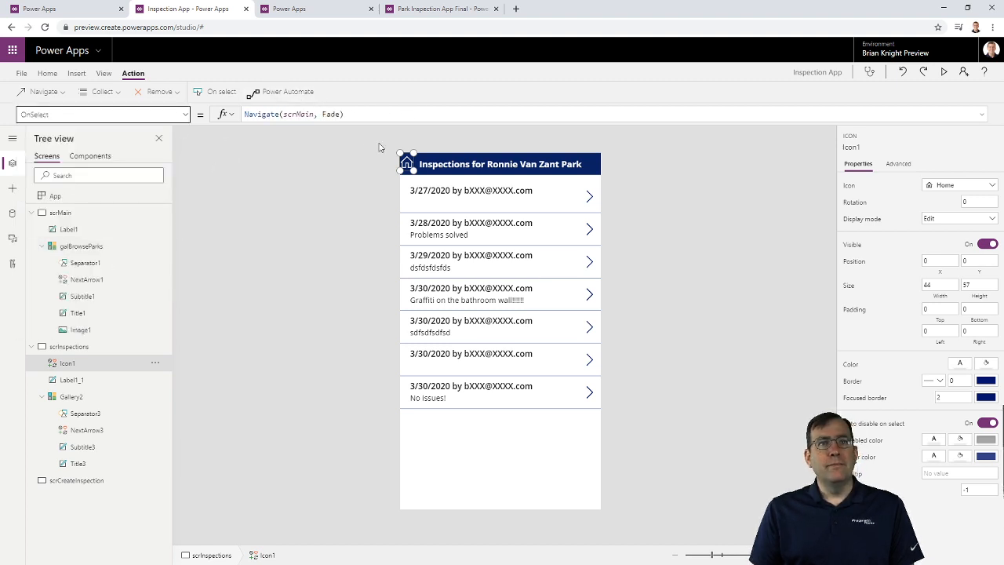
alt+click(407, 165)
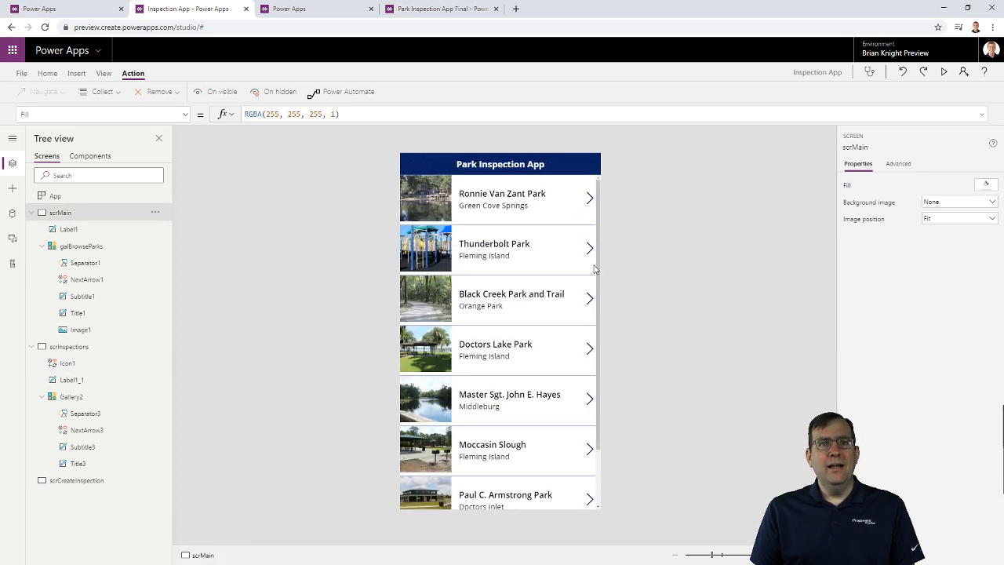
Open the inspections for Doctors Lake Park from the gallery and shift the home icon to about X 13, Y 0
alt+click(587, 348)
click(409, 164)
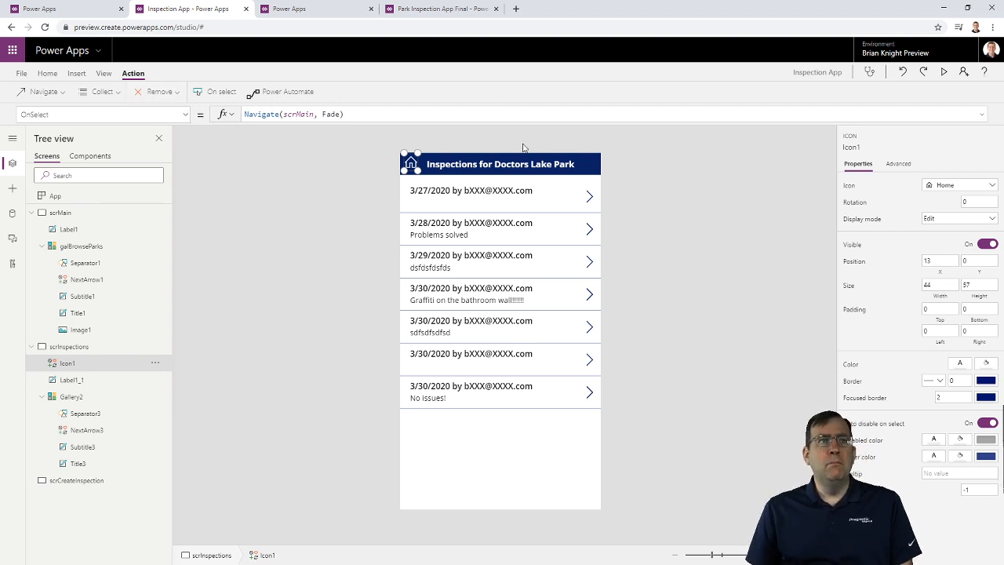
Add a button labelled "New" near the lower right corner of scrInspections, about 161 by 40 at X 456, Y 1065
click(77, 73)
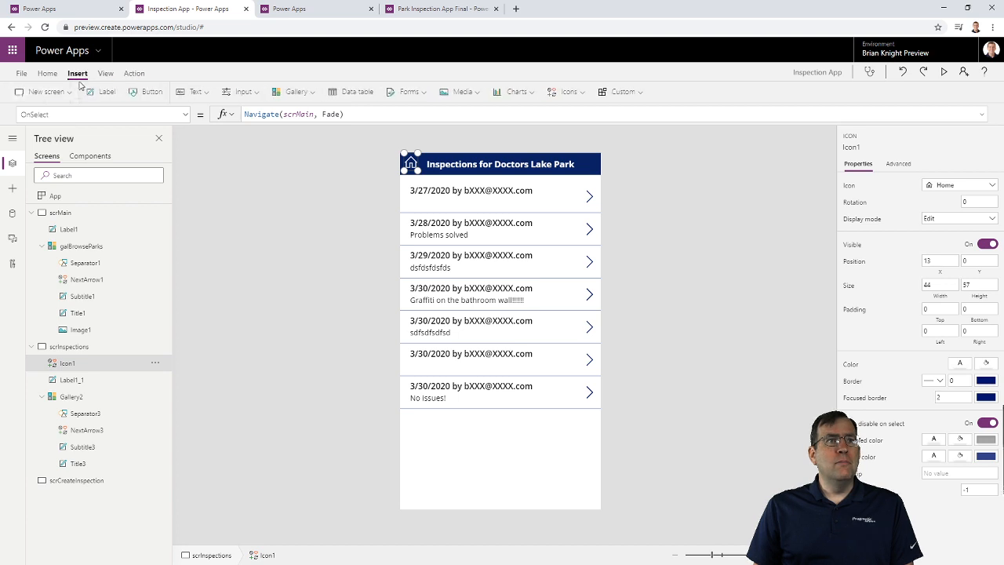
click(150, 93)
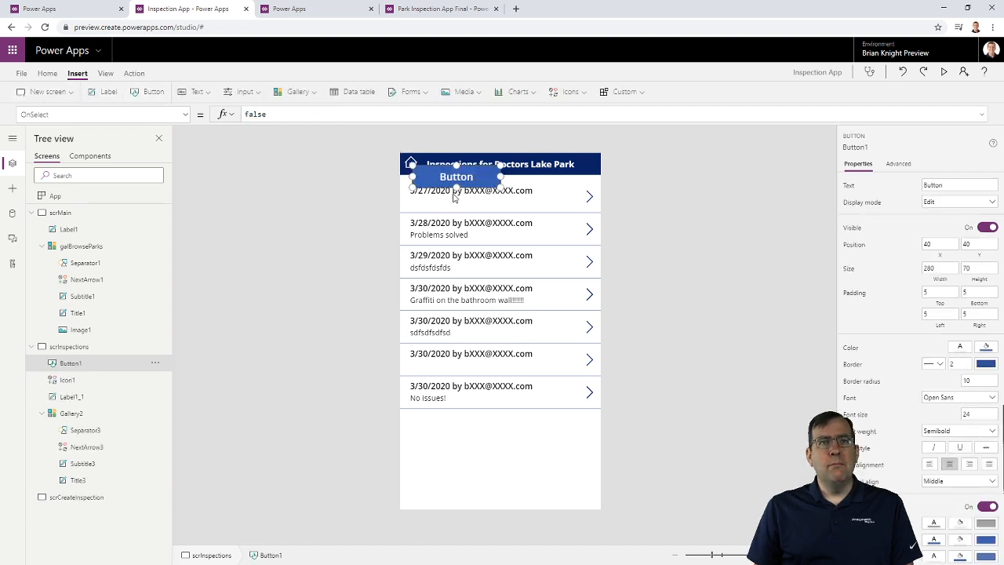
drag(457, 173, 555, 494)
double_click(556, 493)
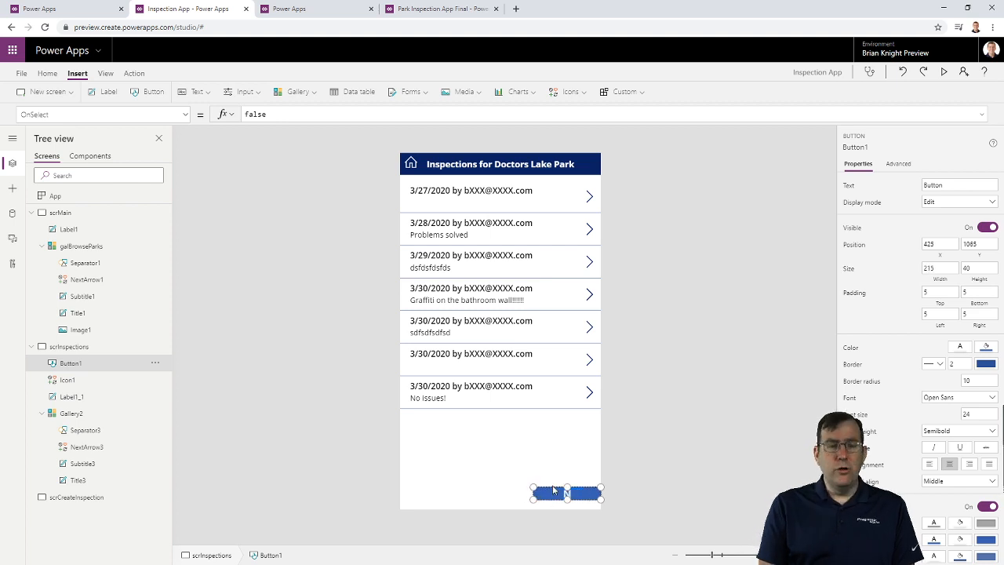
text(New)
drag(533, 489, 576, 498)
click(612, 504)
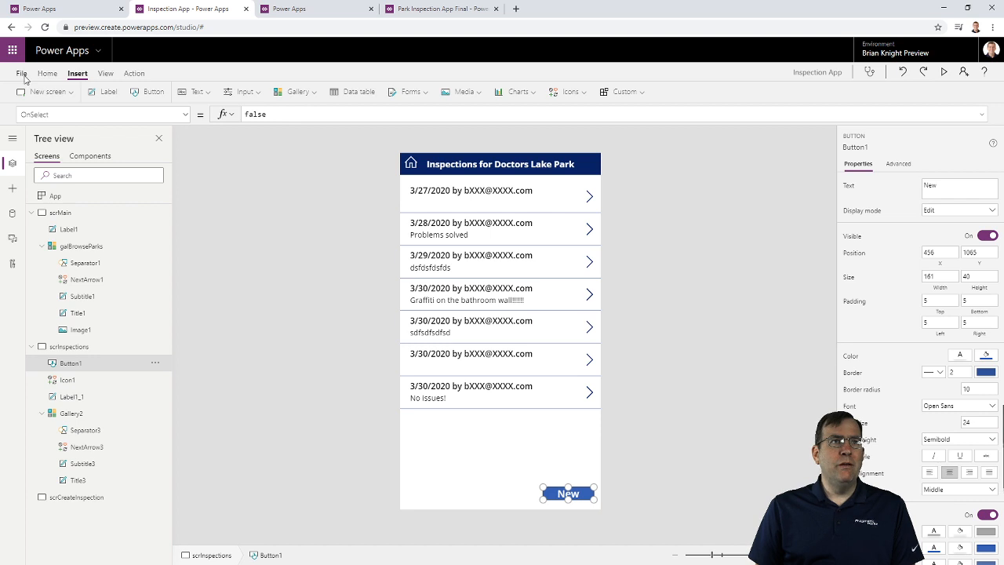
Fill the New button with the standard dark blue, RGBA(9, 33, 98, 1)
click(47, 73)
click(433, 91)
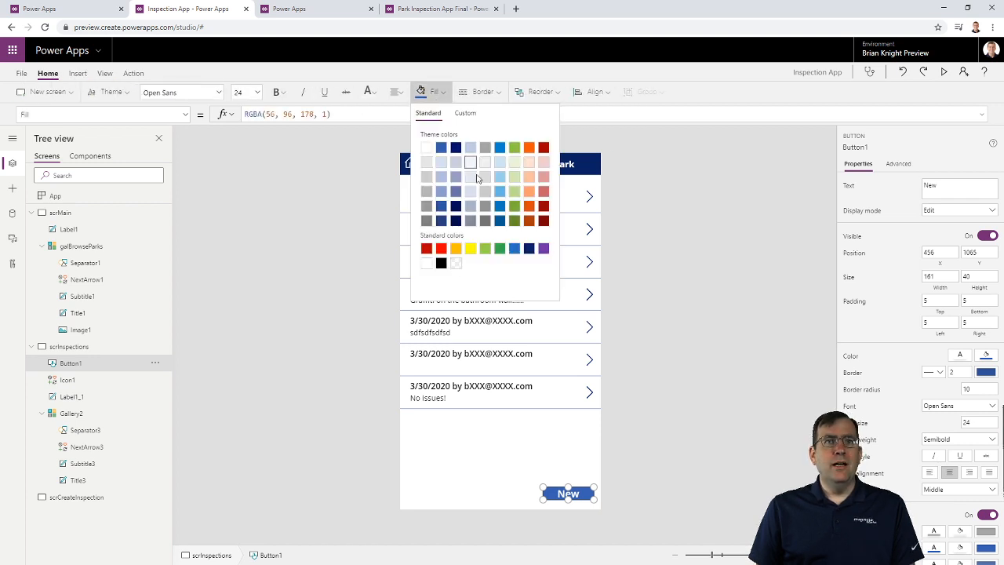
click(529, 250)
click(649, 382)
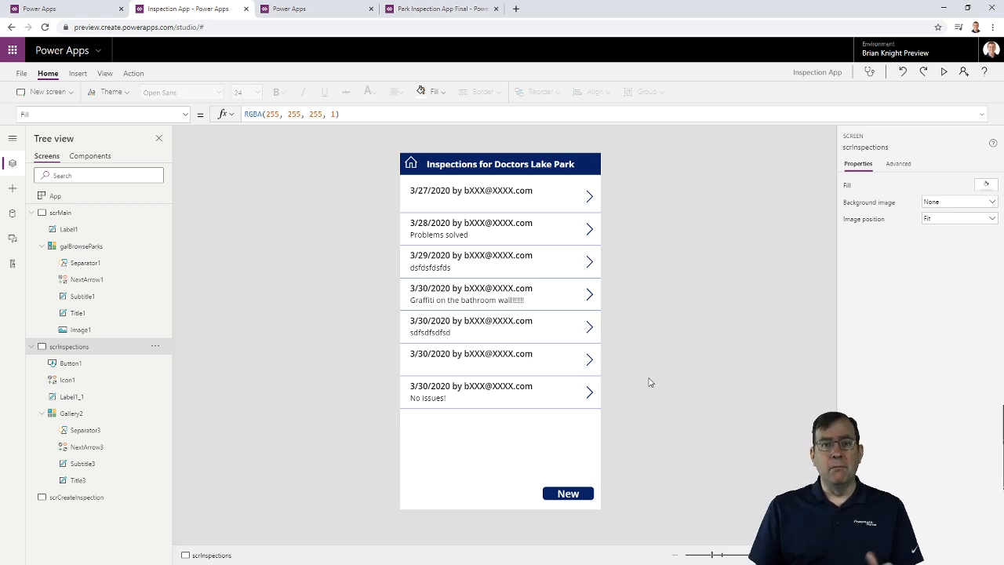
Make the New button's OnSelect navigate to scrCreateInspection with the Fade transition and test the button
click(576, 494)
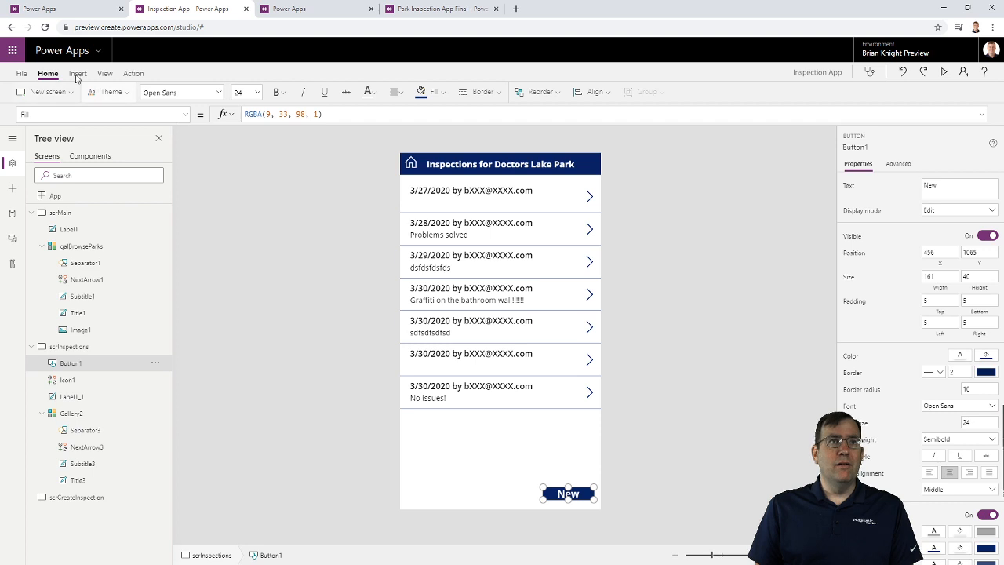
click(170, 111)
scroll(95, 264, down, 2)
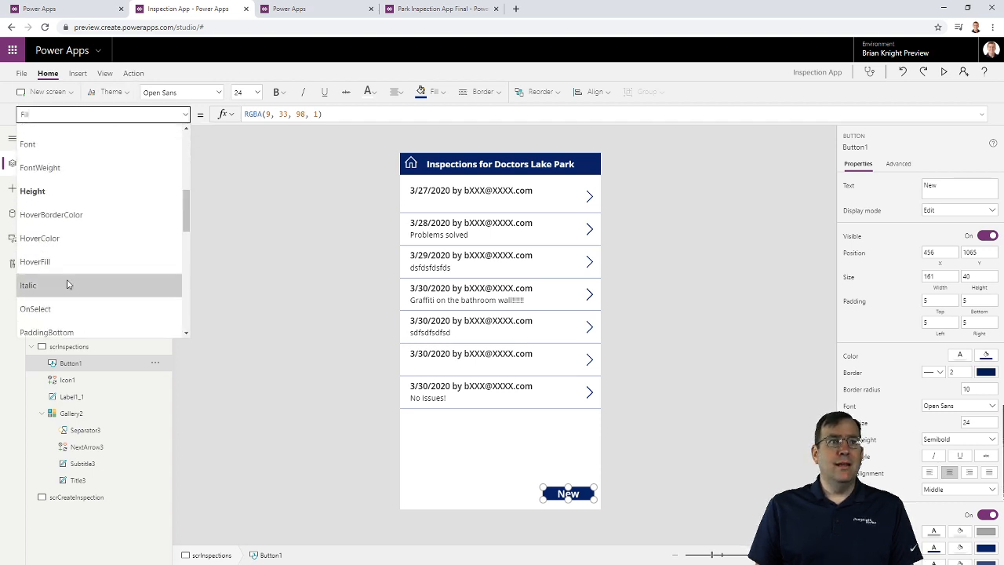
click(67, 308)
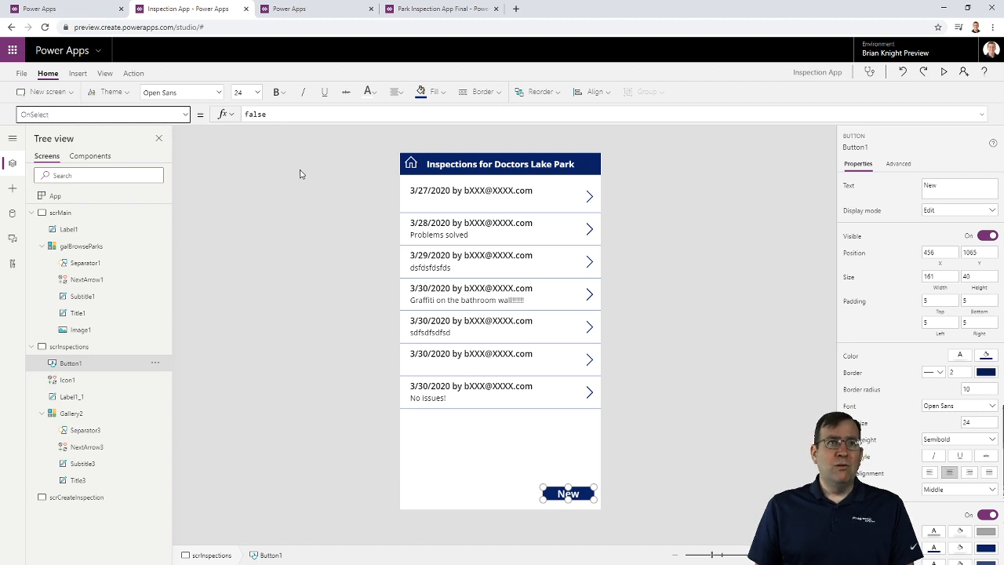
click(133, 73)
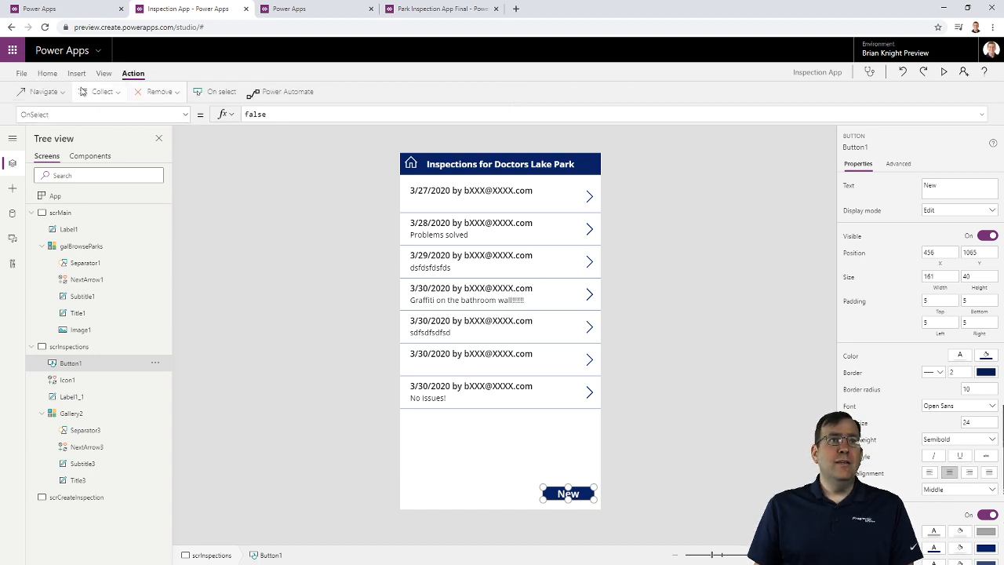
click(54, 92)
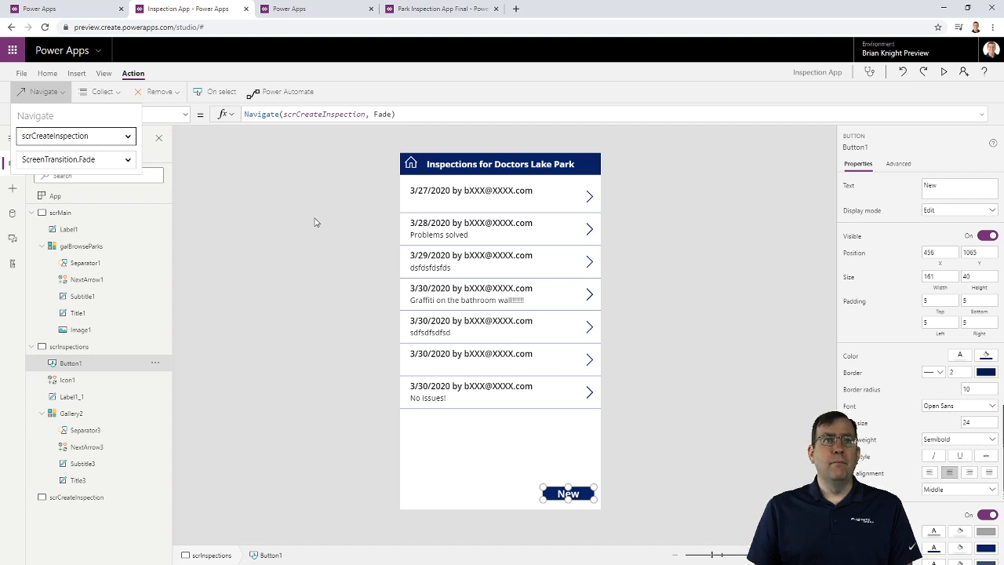
click(345, 149)
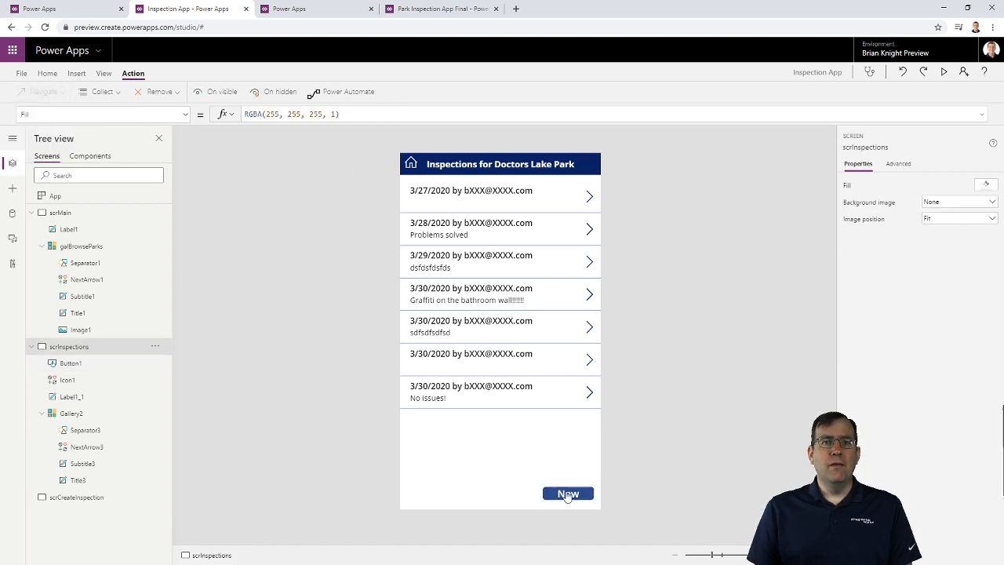
alt+click(568, 494)
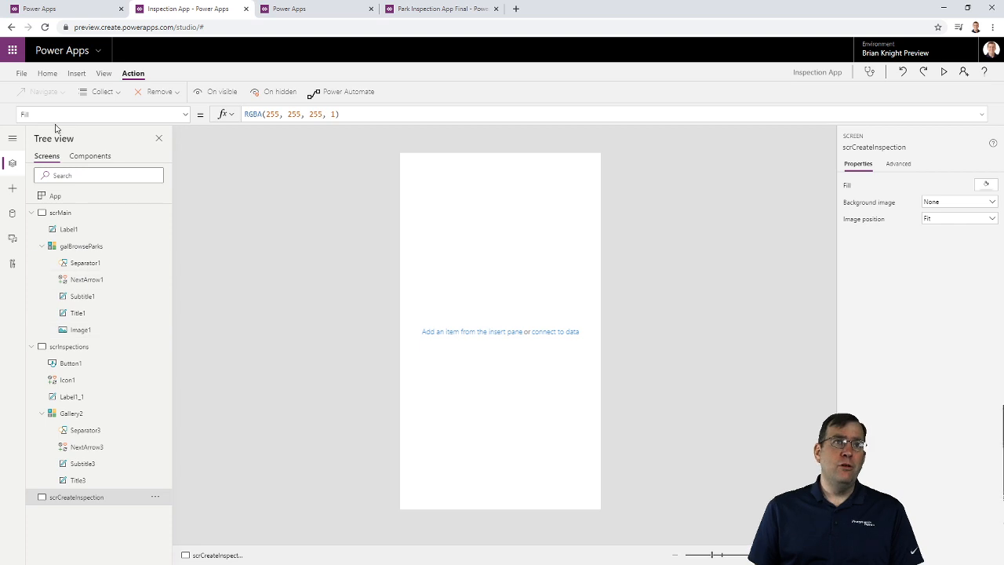
Insert an edit form on scrCreateInspection and resize it to about 640 by 1004 at X 0, Y 61
click(77, 74)
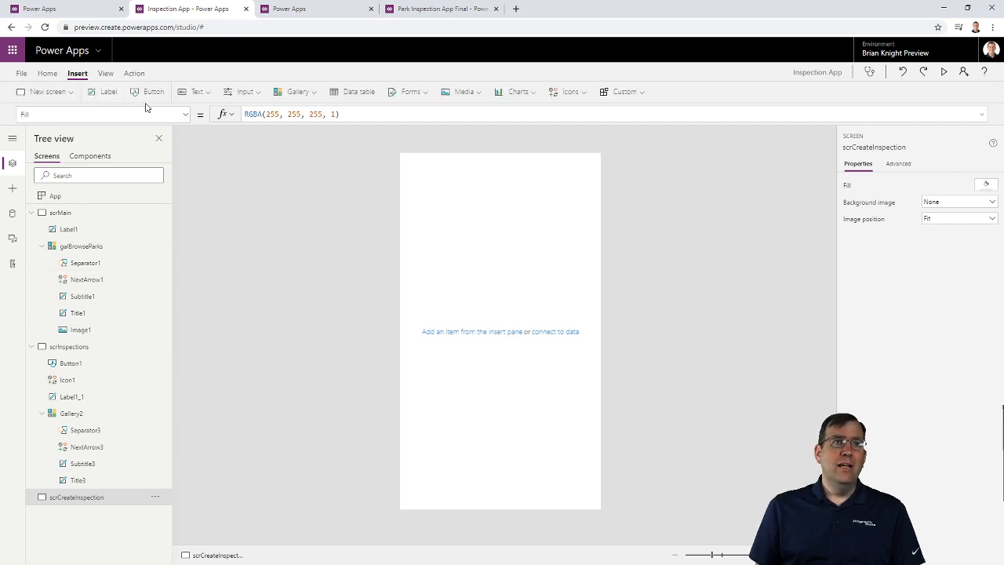
click(414, 93)
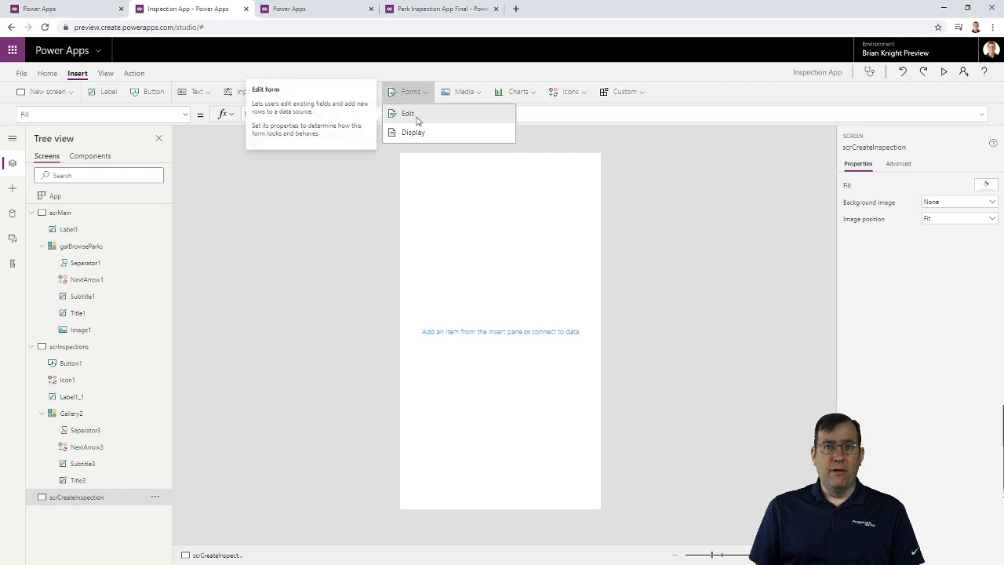
click(408, 114)
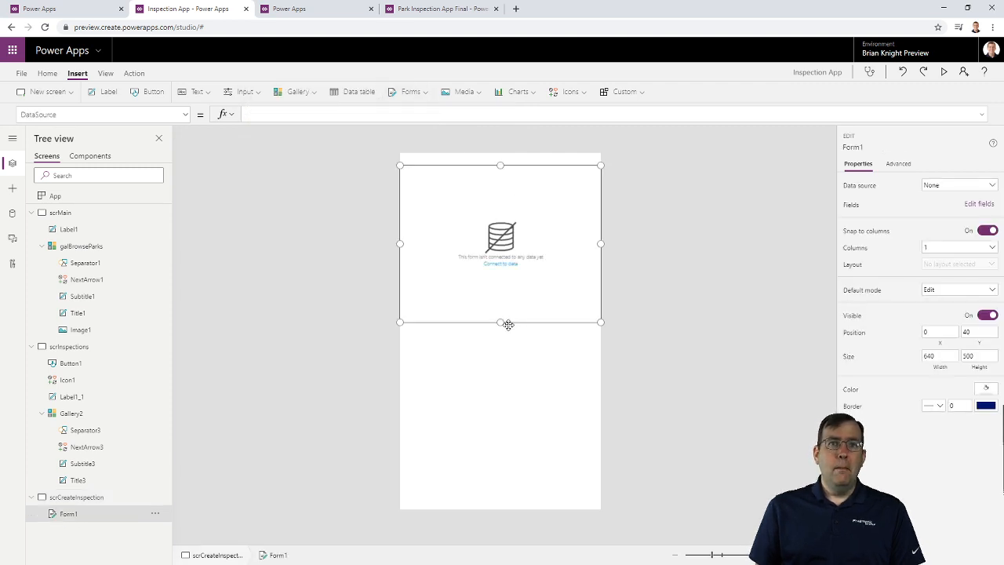
drag(502, 325, 518, 487)
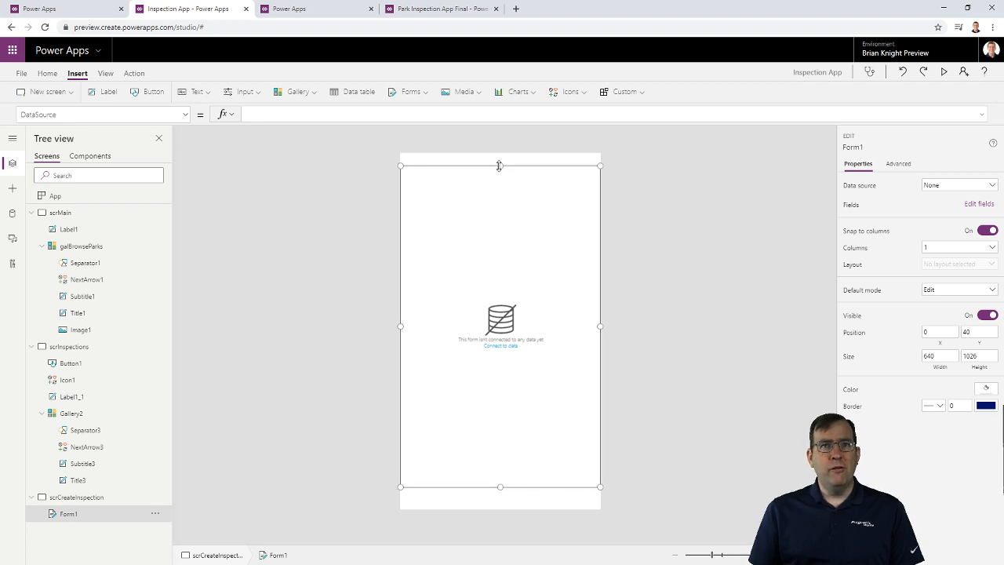
drag(499, 166, 499, 171)
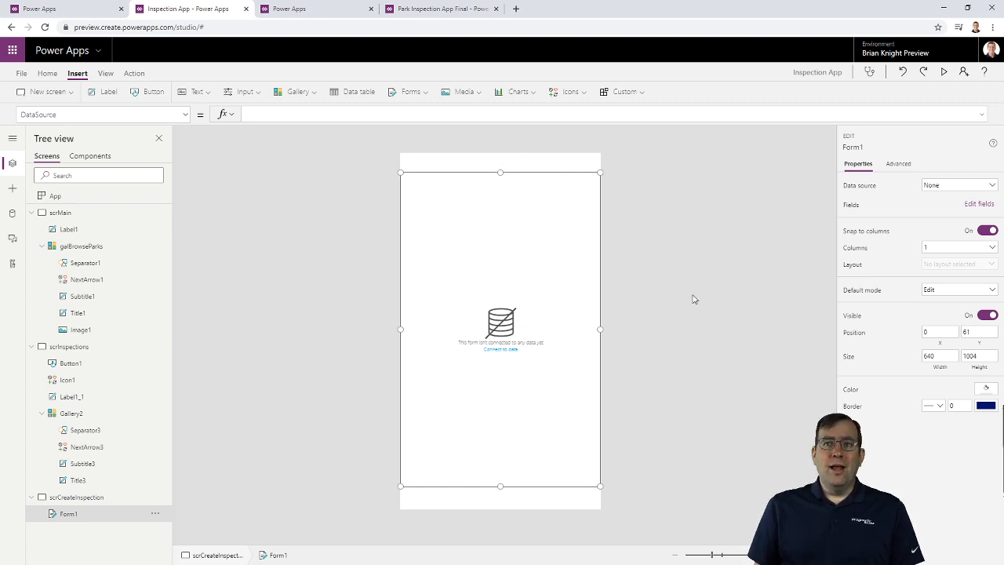
Connect the new form to the [dbo].[Inspection] data source
click(945, 193)
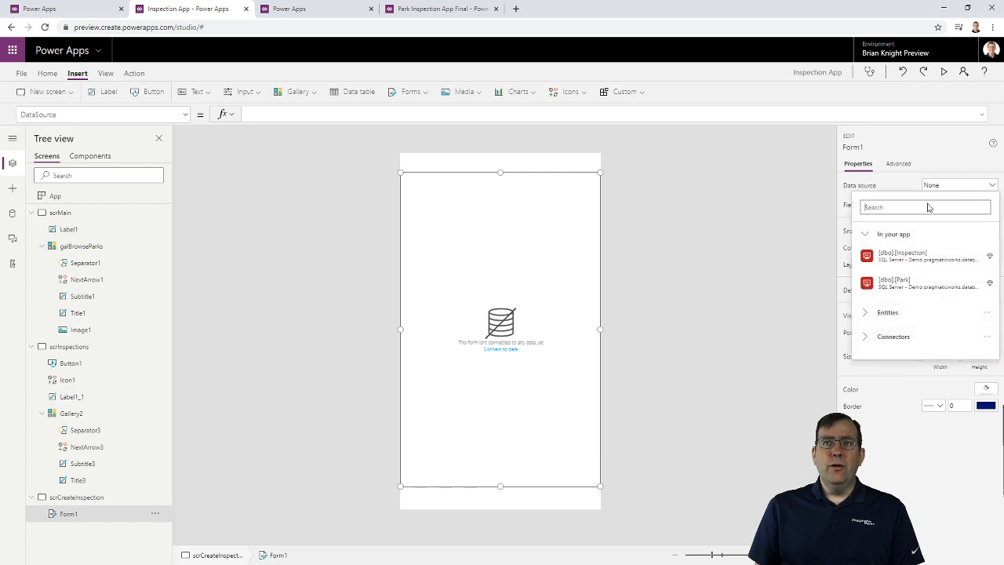
mouse_move(918, 286)
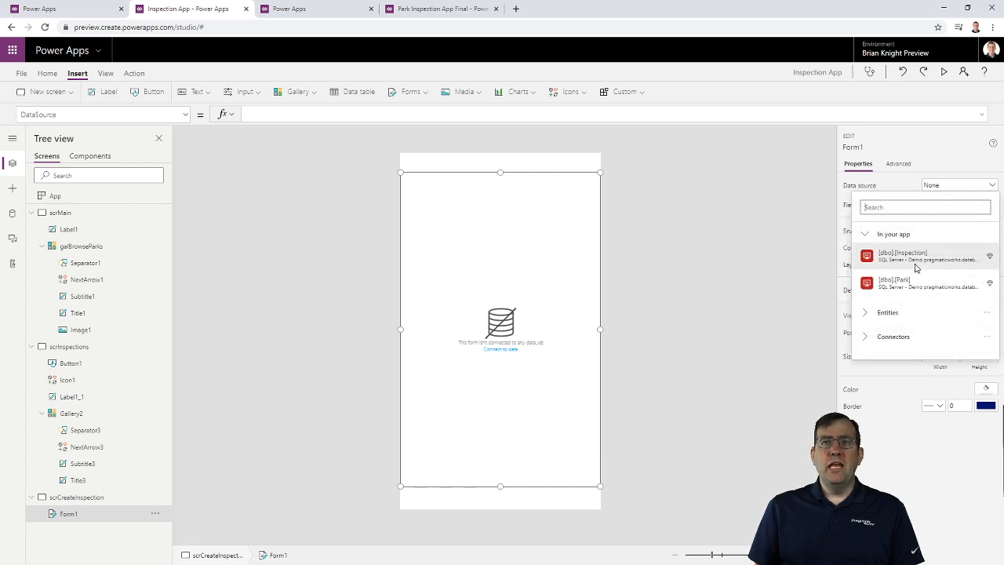
click(914, 261)
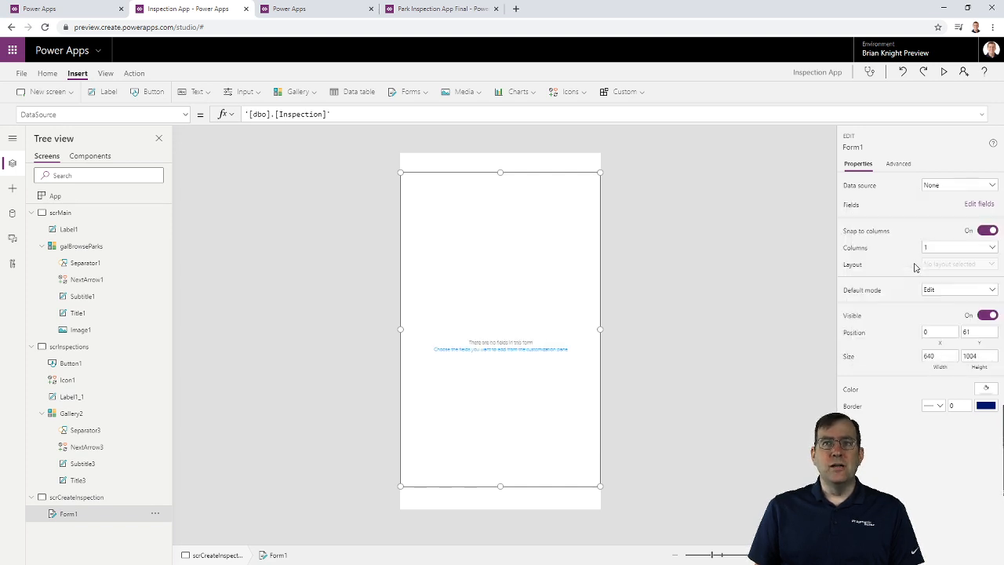
Add the InspectionDate, Comments, Inspector, NewVandalismFound, SafetyIssue, Rating and ParkID fields to the form
click(980, 204)
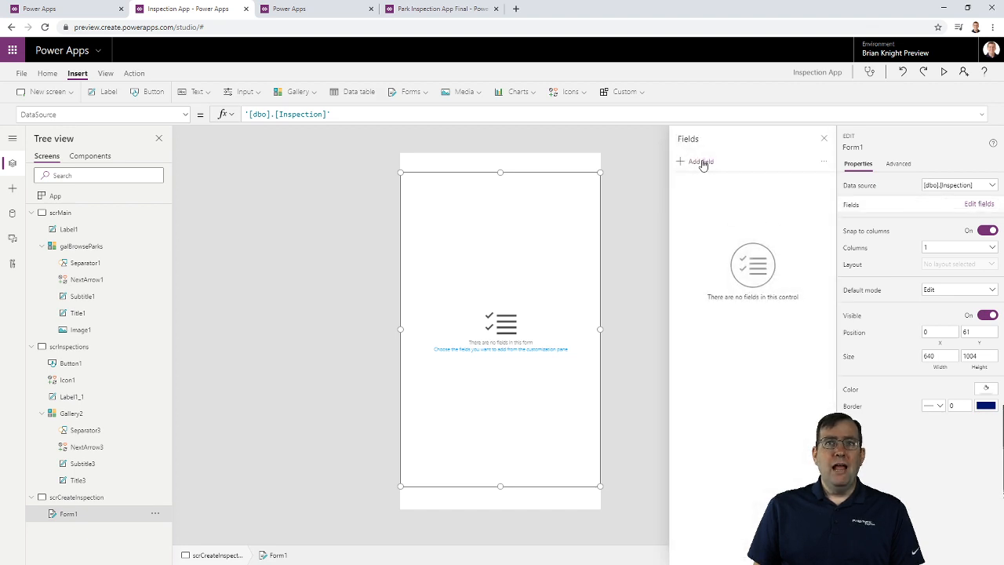
click(701, 162)
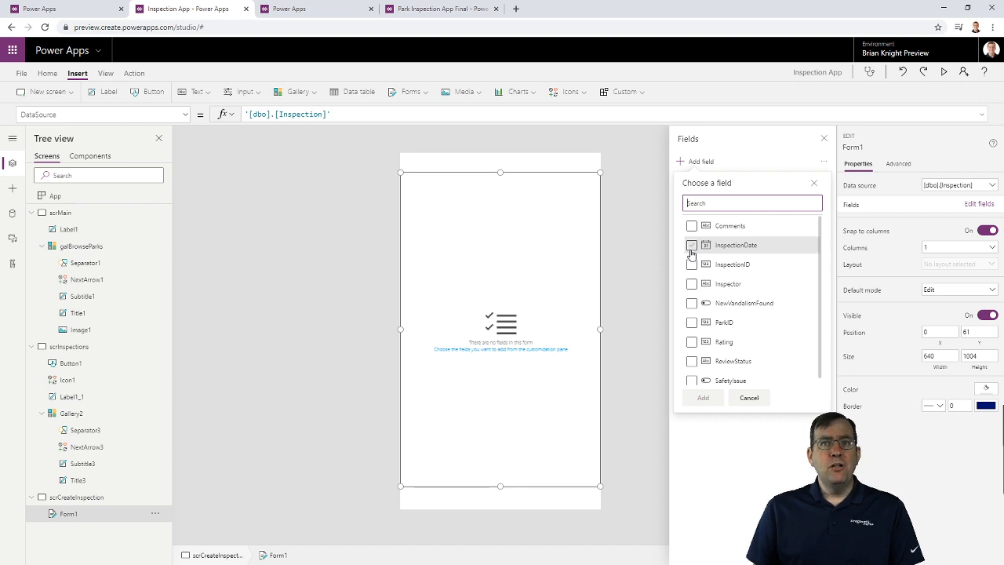
click(691, 248)
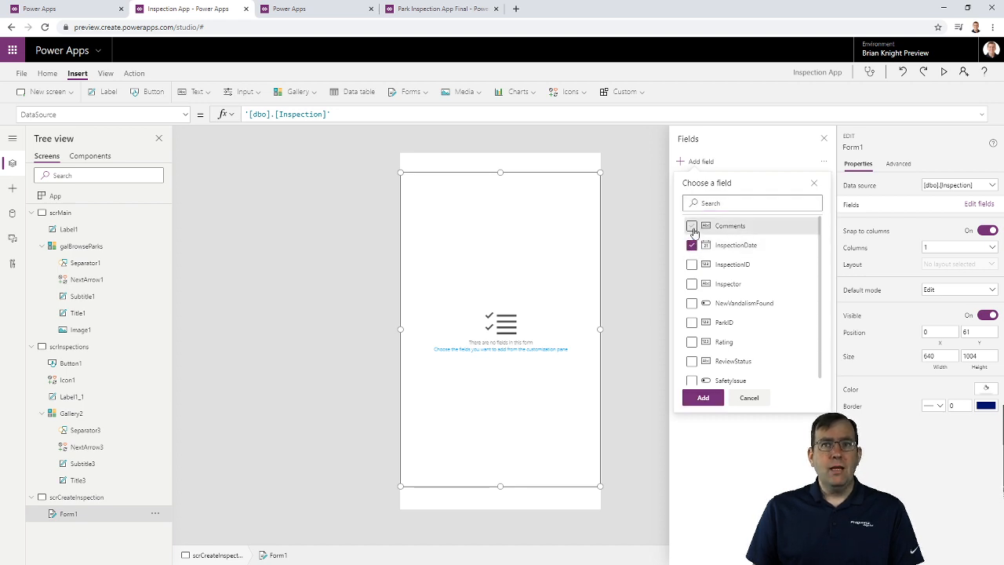
click(692, 227)
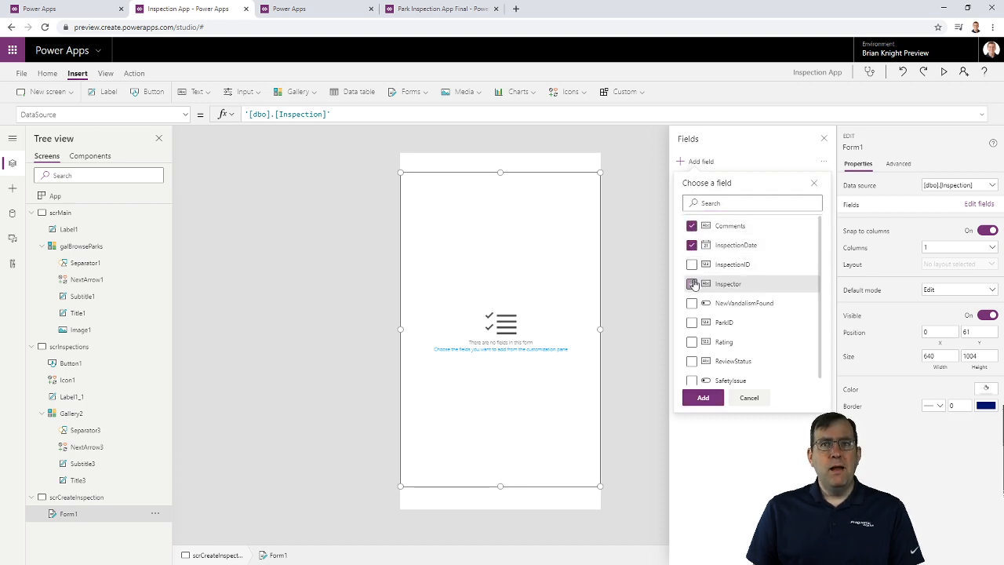
click(691, 284)
click(692, 304)
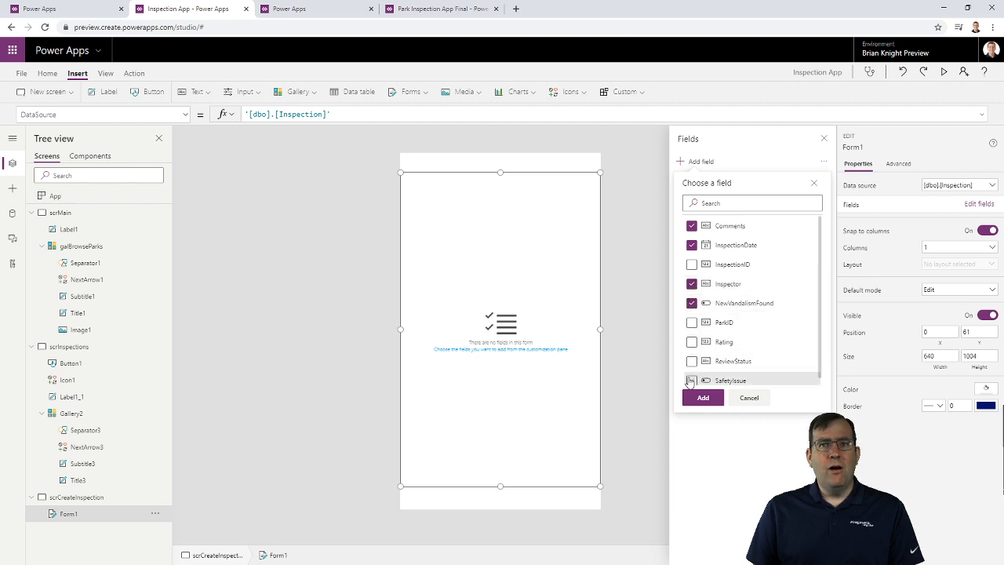
click(692, 381)
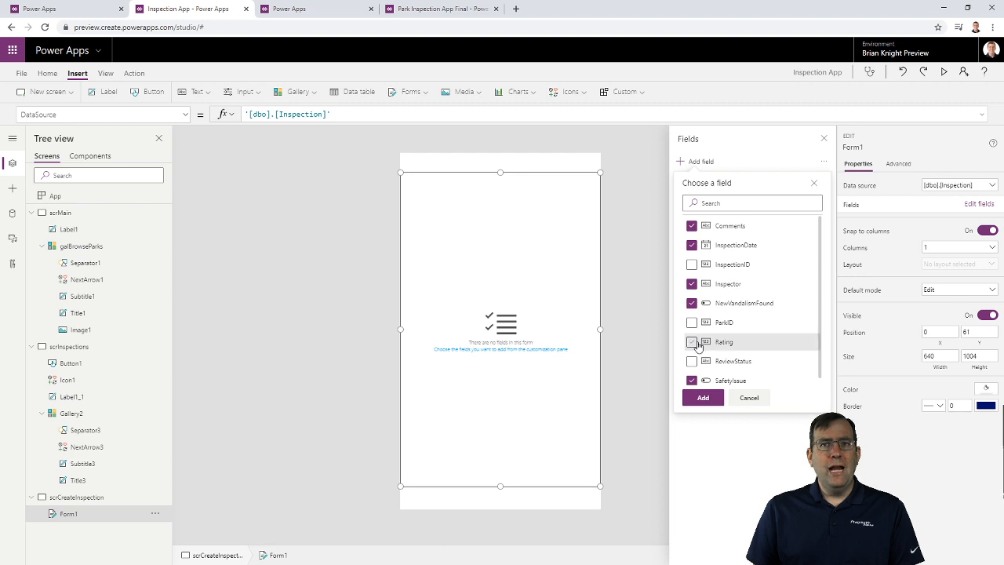
click(692, 343)
click(691, 325)
scroll(694, 335, down, 1)
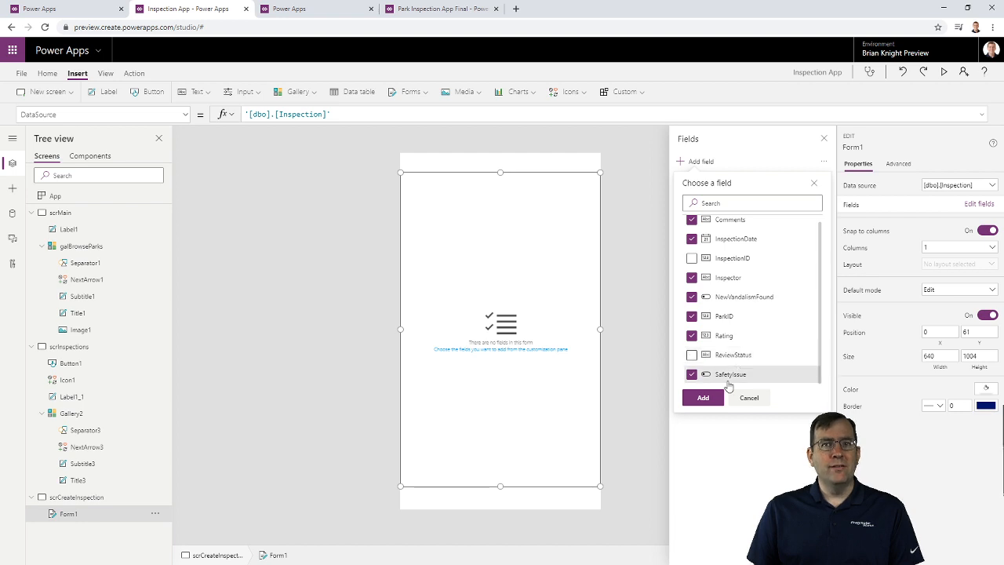
click(704, 397)
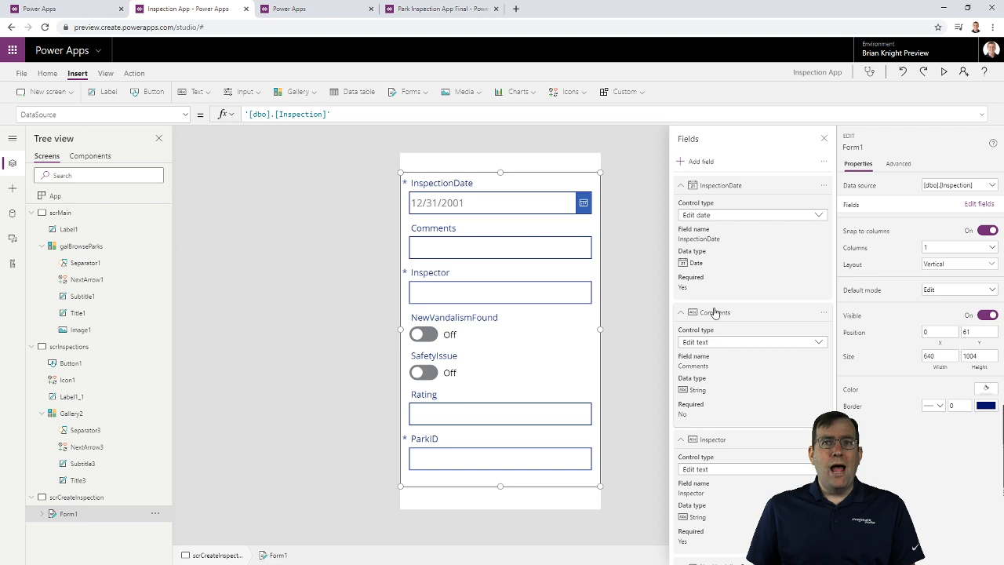
Move the Comments field to the end of the form, after ParkID, and try the InspectionDate calendar picker
drag(714, 313, 730, 561)
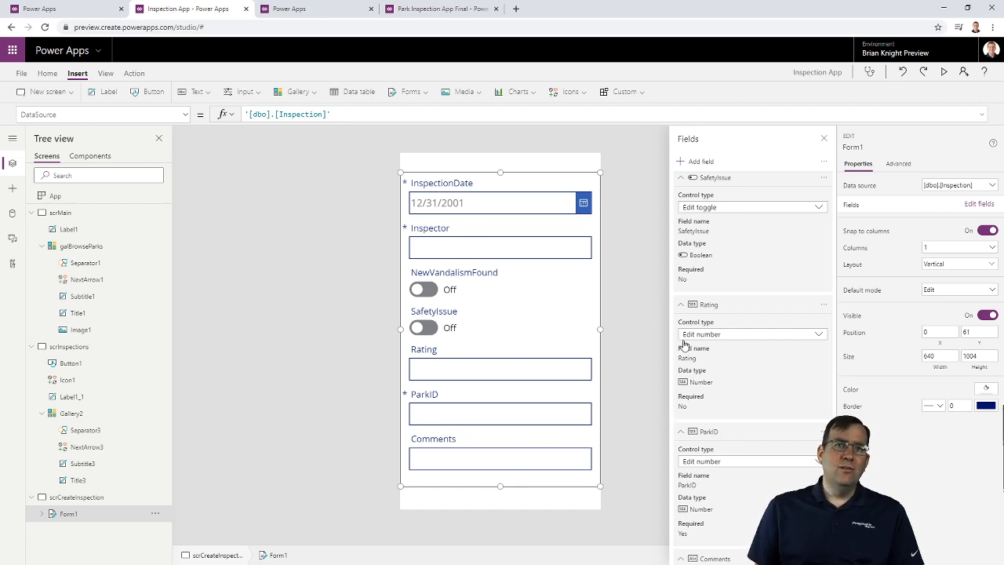
click(583, 203)
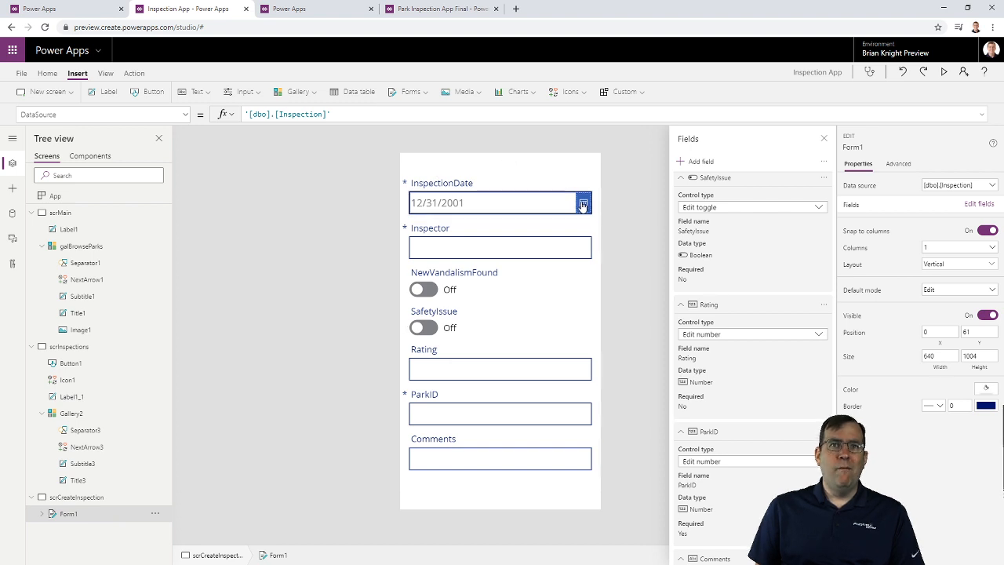
click(583, 204)
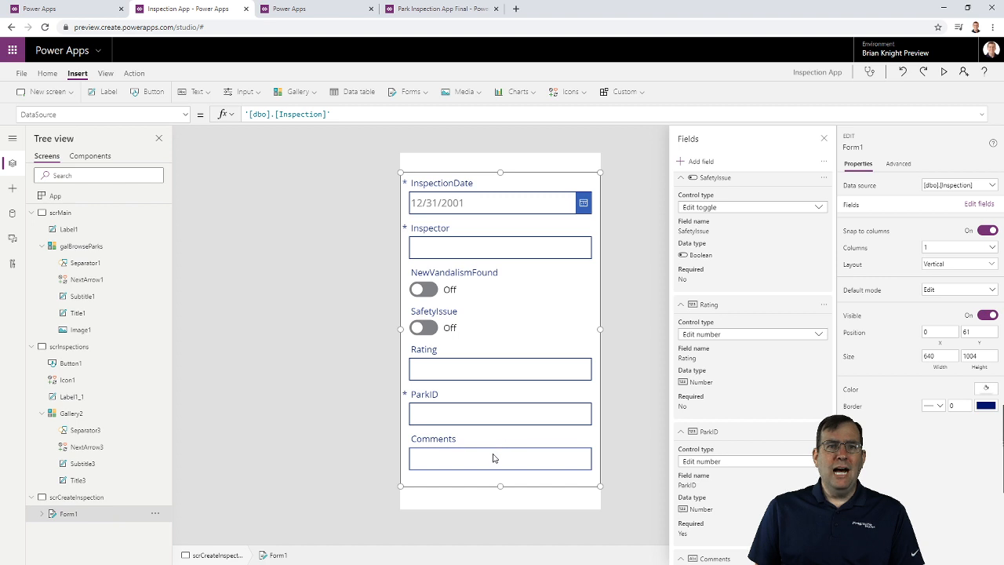
scroll(773, 459, down, 2)
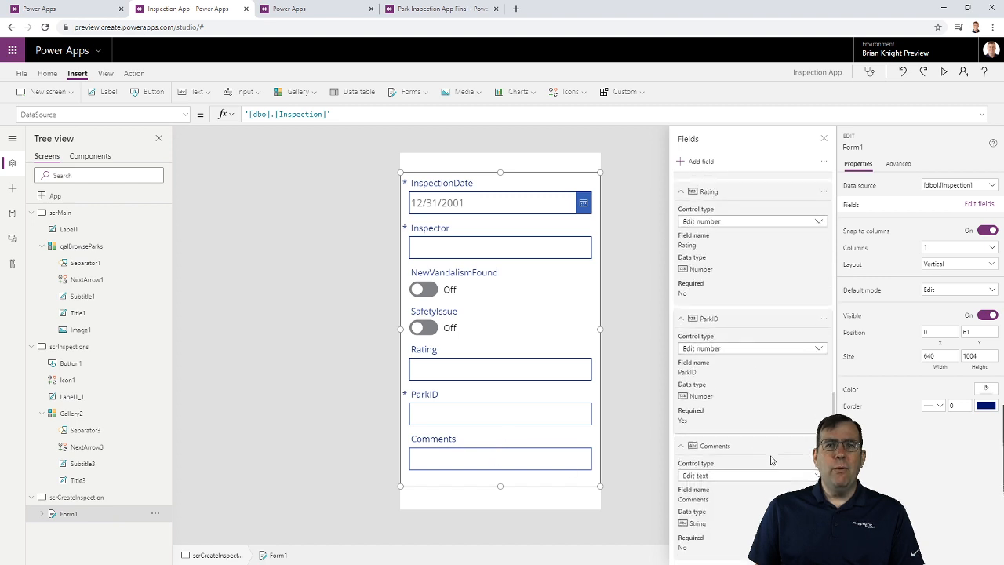
click(694, 476)
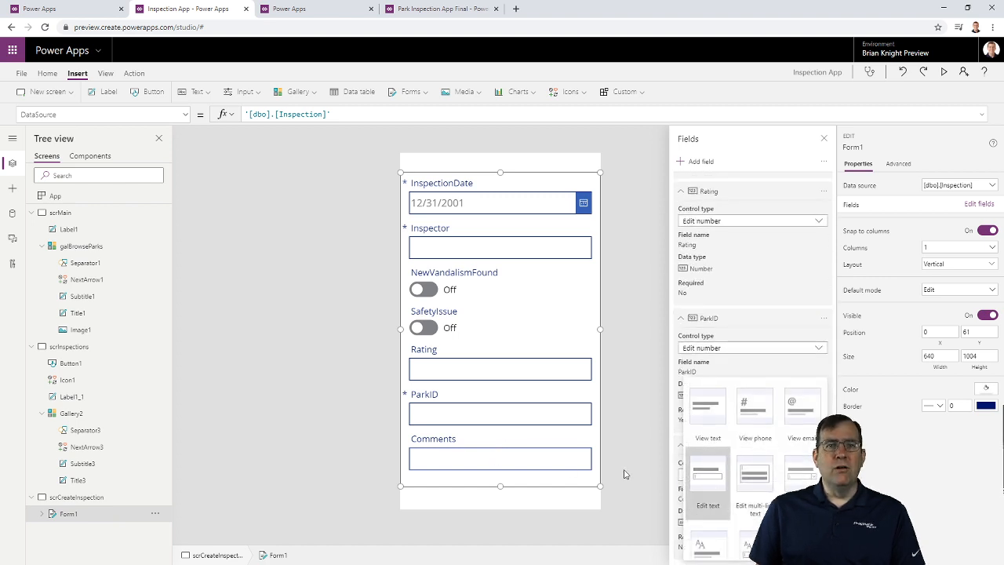
click(824, 140)
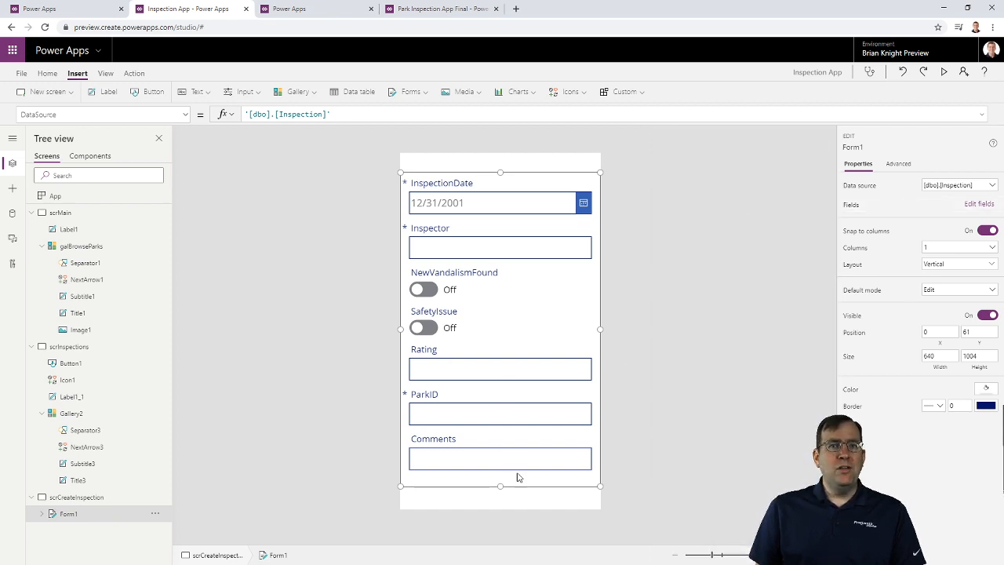
Change the Comments field's control type to Edit multi-line text in the form's field settings
click(964, 204)
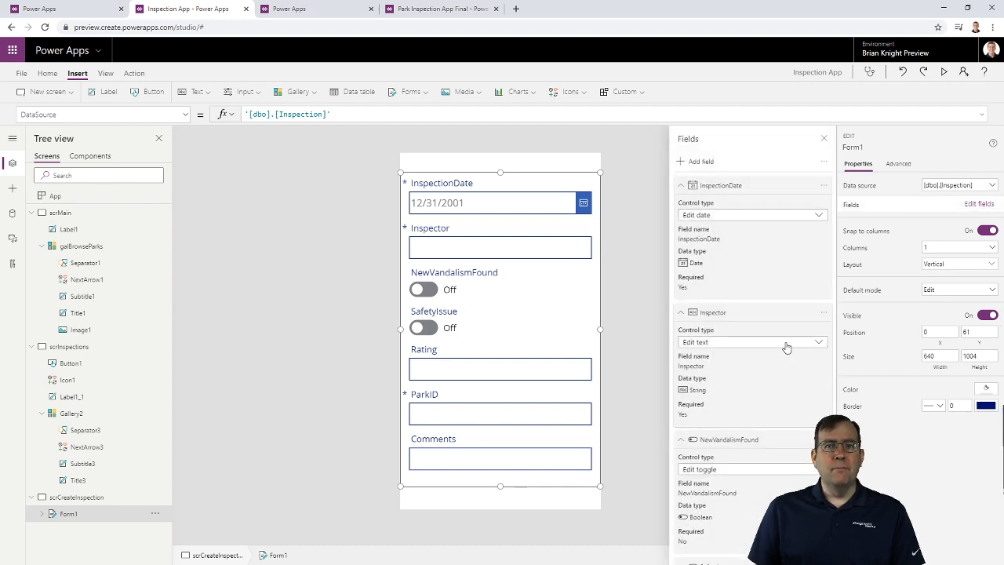
scroll(785, 346, down, 6)
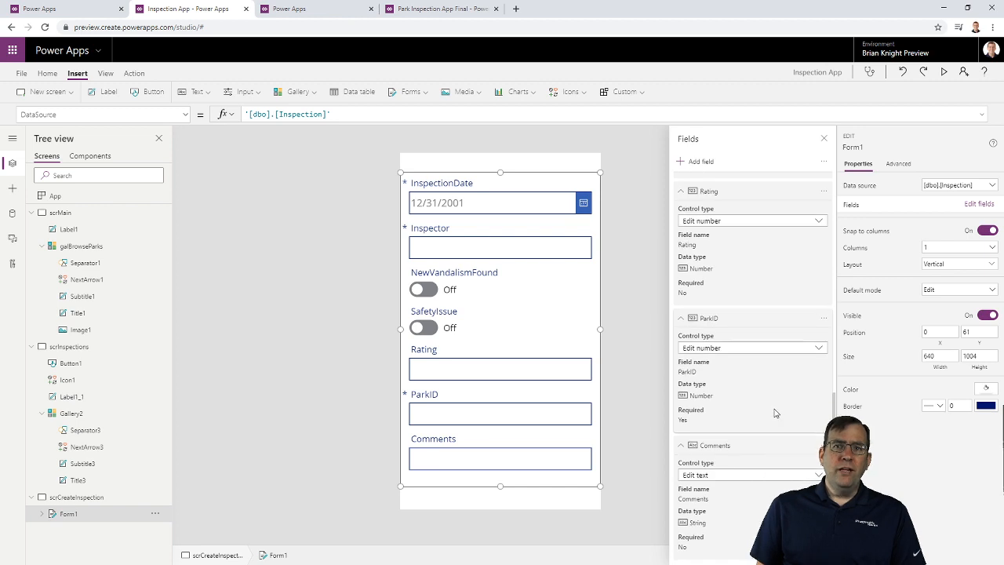
click(703, 476)
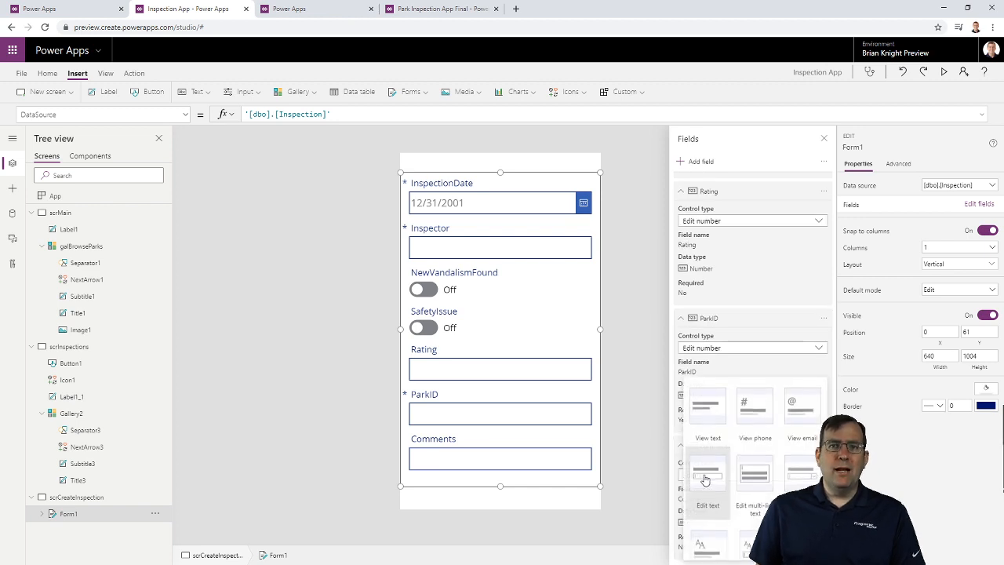
click(755, 485)
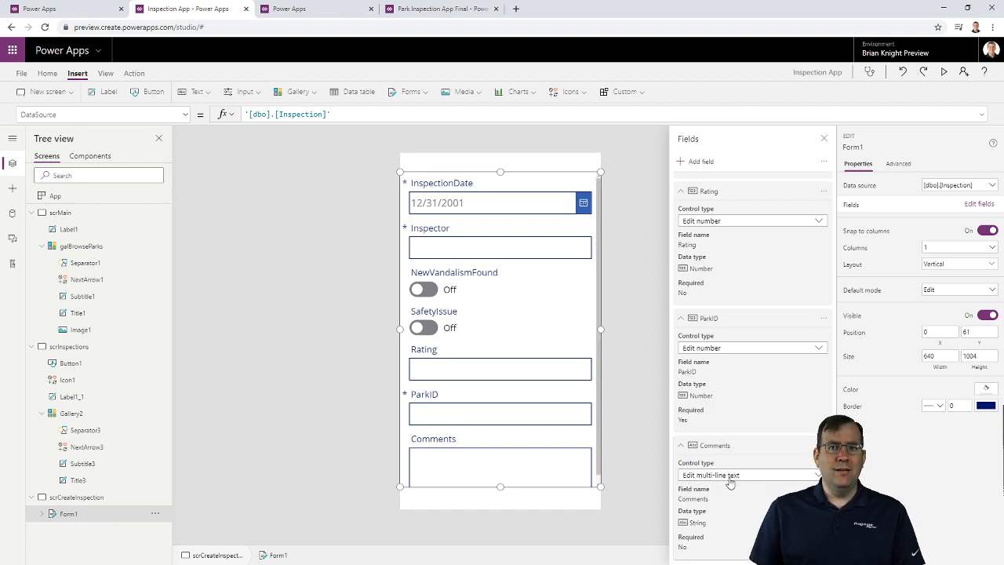
Change the Rating field's control type to Edit rating and close the form's field settings
scroll(729, 482, up, 3)
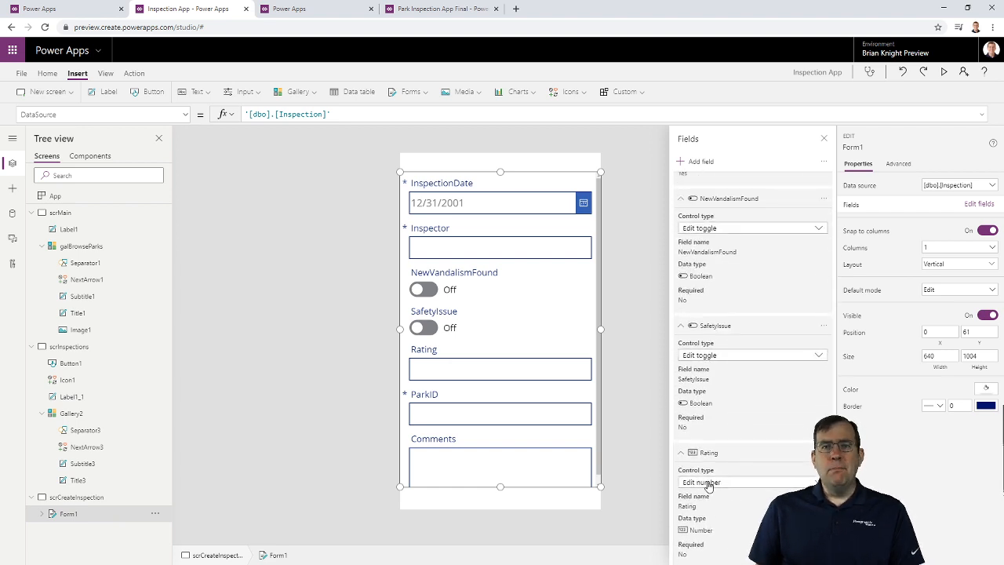
click(708, 483)
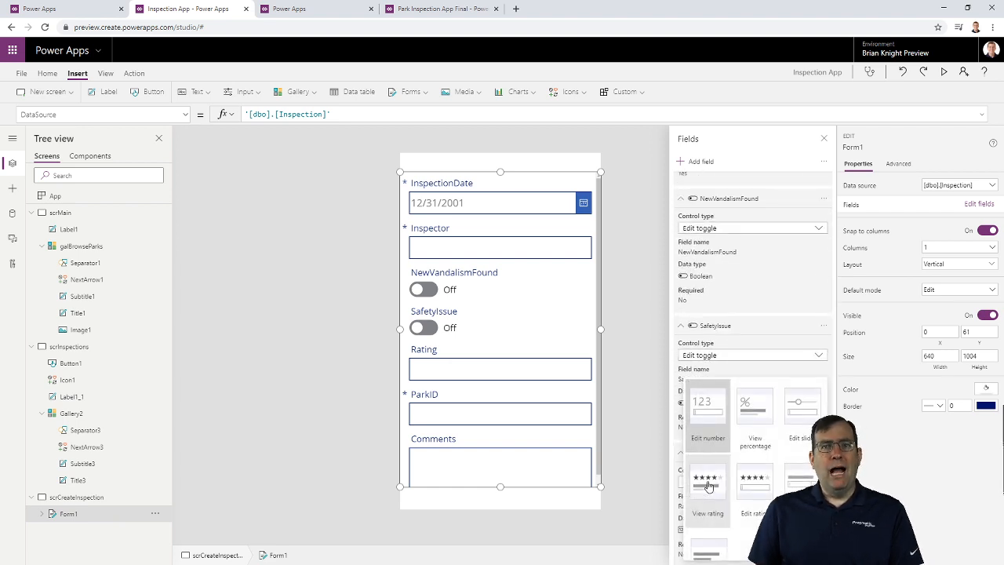
click(761, 488)
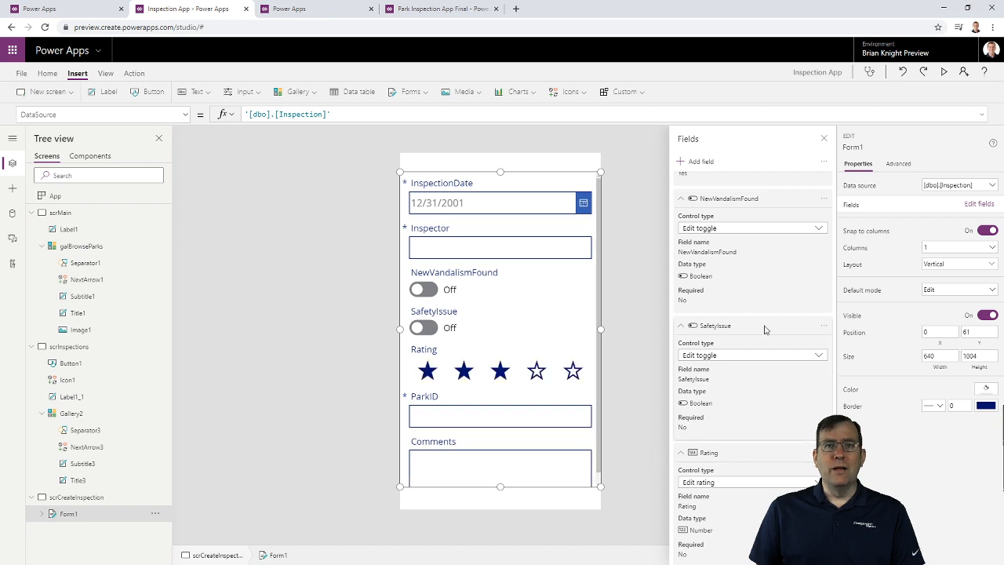
click(823, 139)
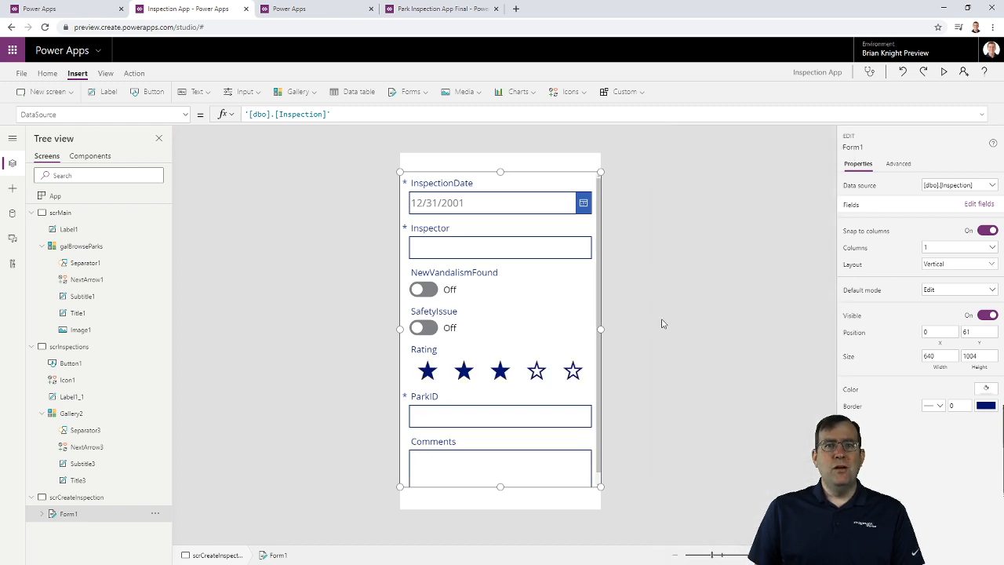
Try out several star ratings in the form's Rating control, finishing on three stars
alt+click(466, 370)
alt+click(573, 370)
alt+click(537, 370)
alt+click(425, 371)
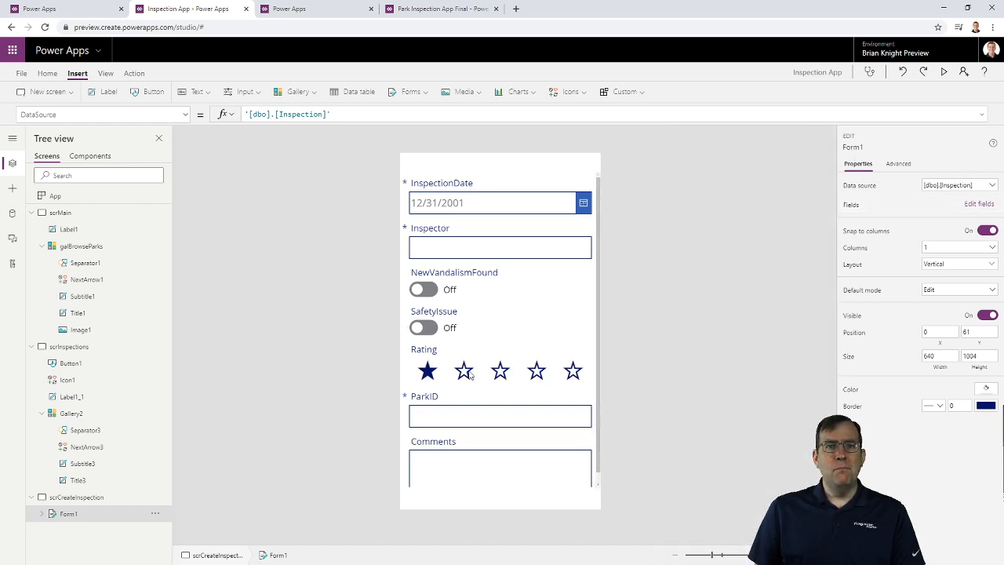
alt+click(501, 370)
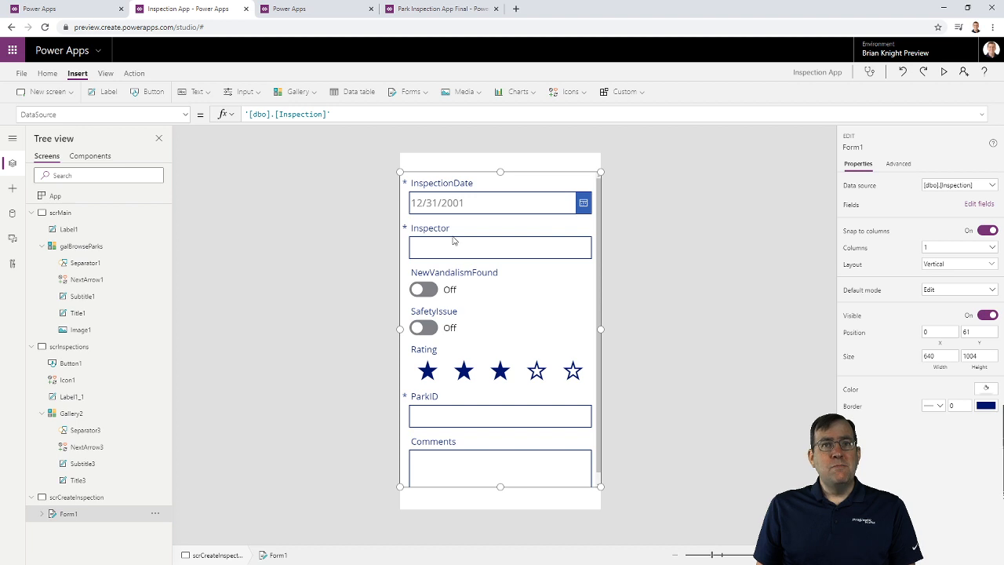
Select the date picker inside the form's InspectionDate card
click(483, 212)
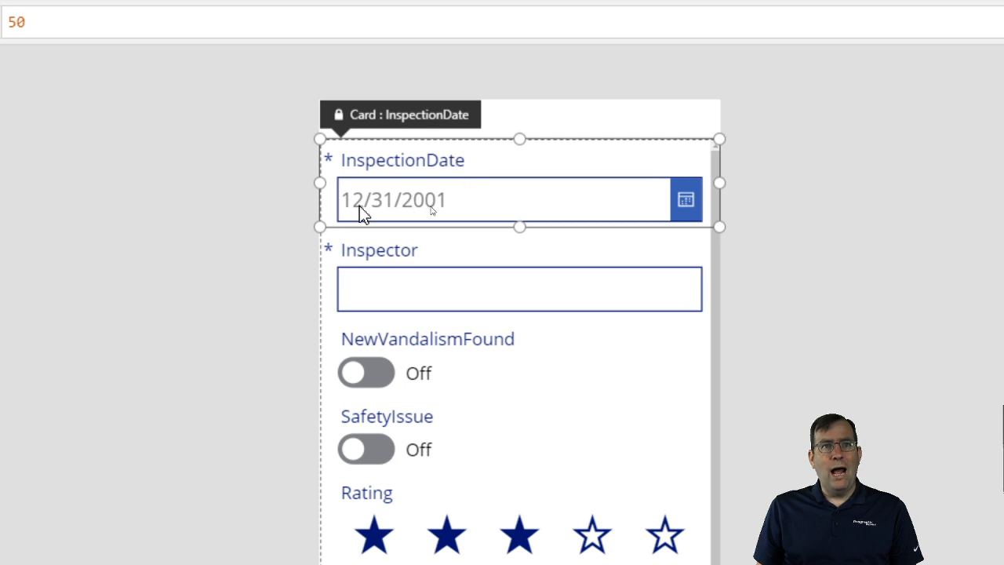
click(651, 208)
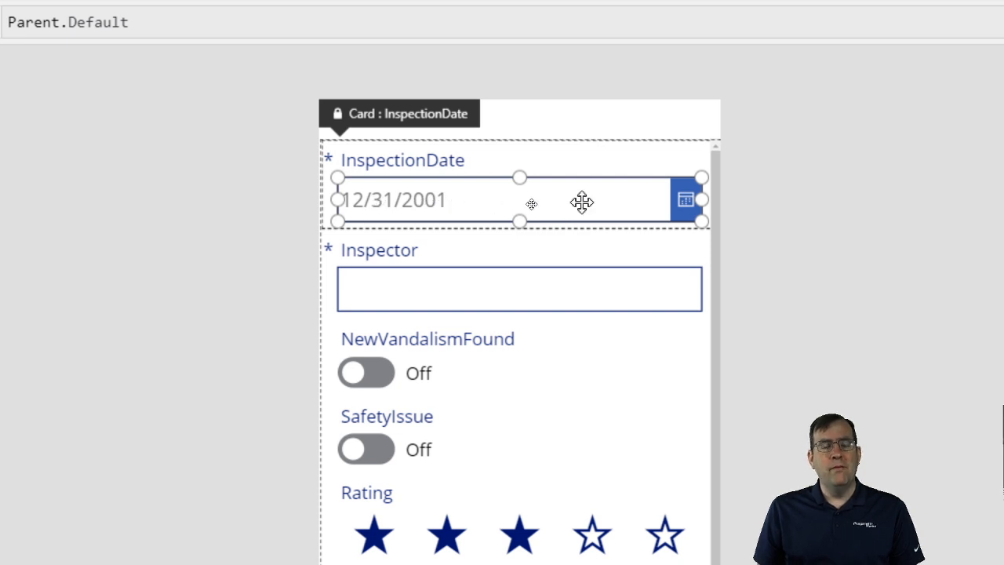
Unlock the InspectionDate card and set its date picker's DefaultDate to Today()
click(612, 160)
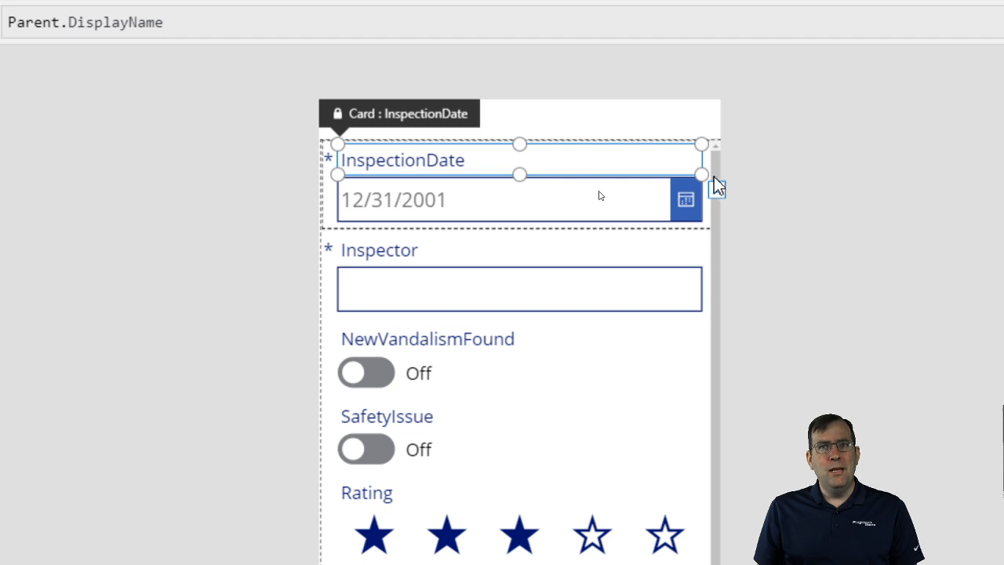
click(533, 218)
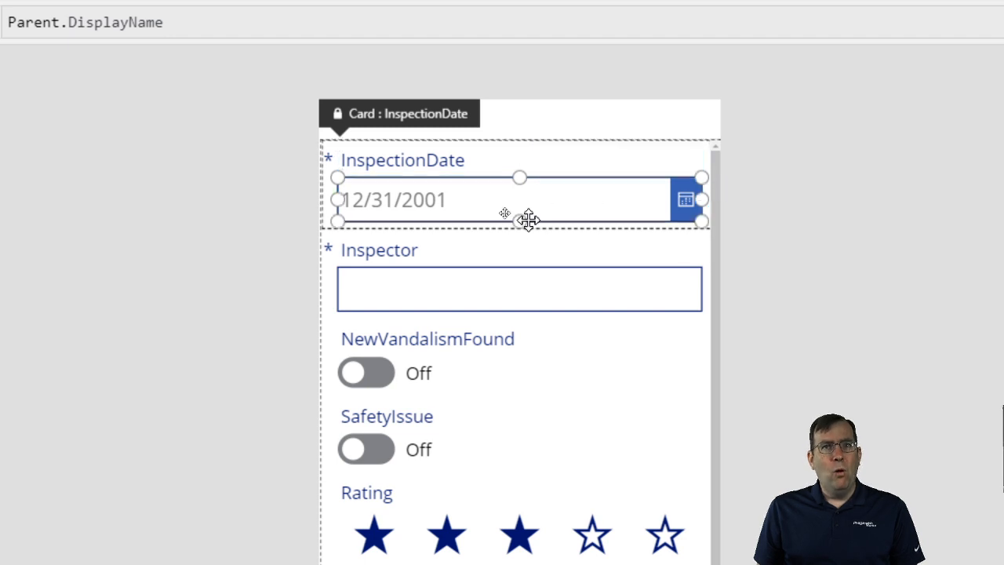
click(325, 207)
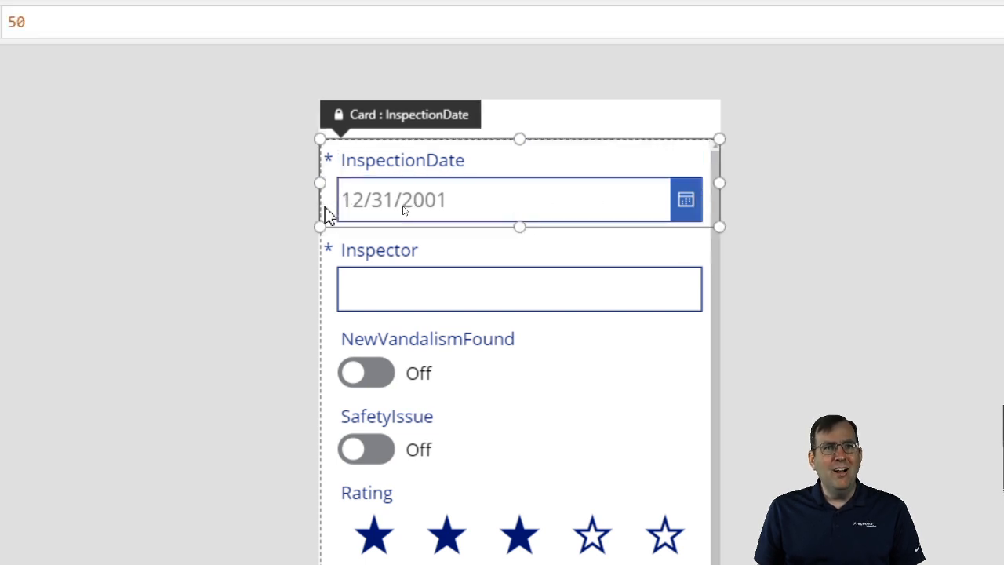
click(403, 207)
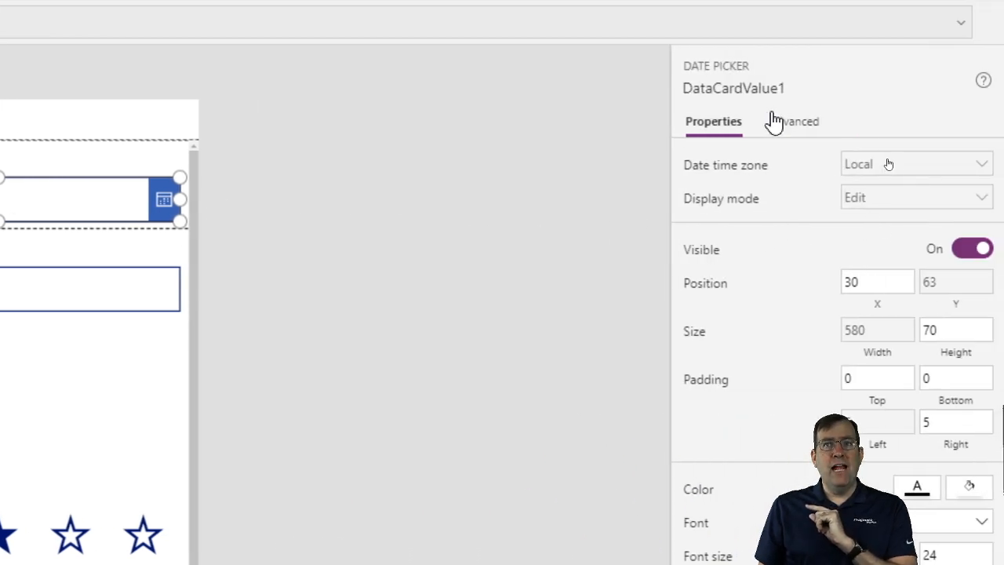
click(773, 124)
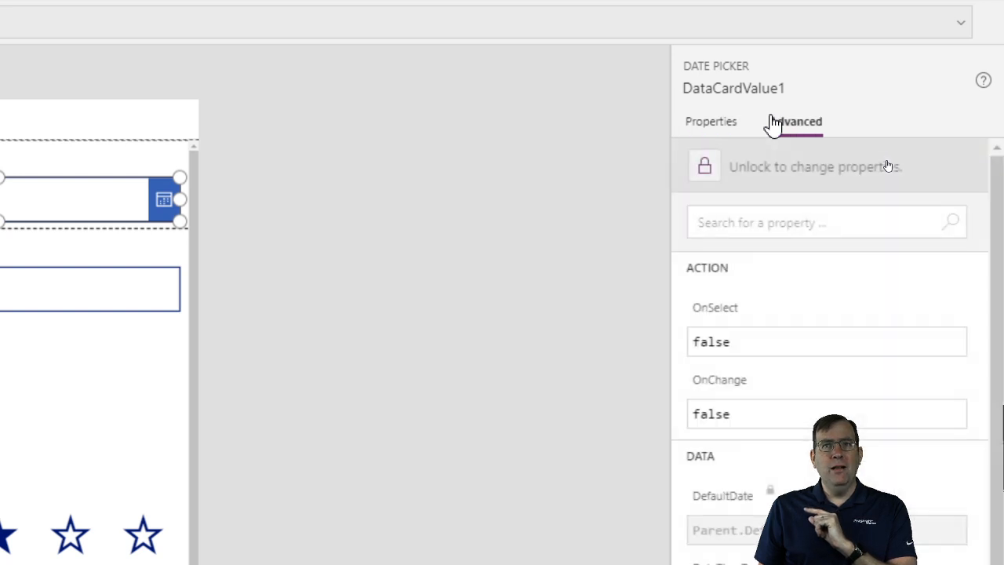
click(761, 172)
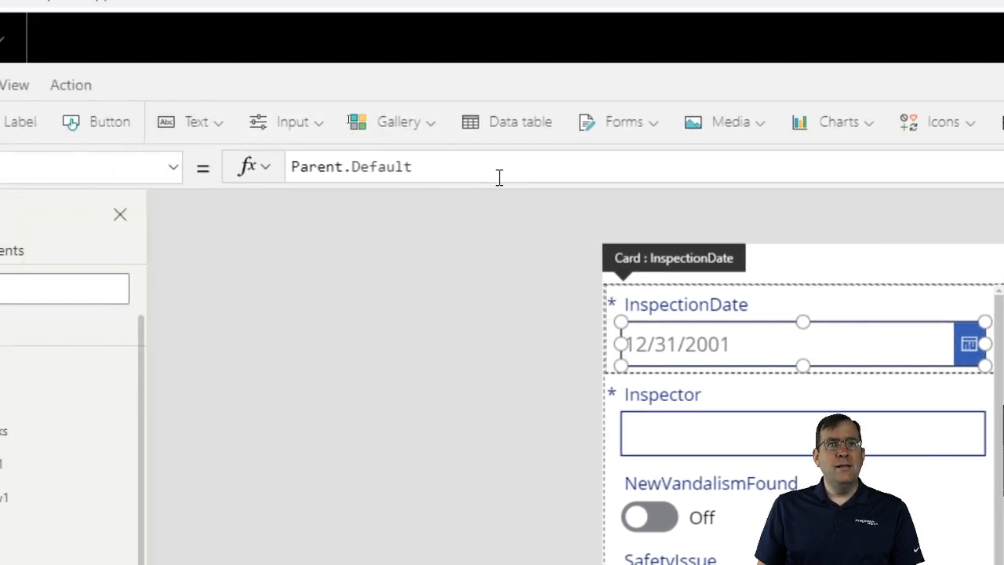
drag(484, 168, 104, 147)
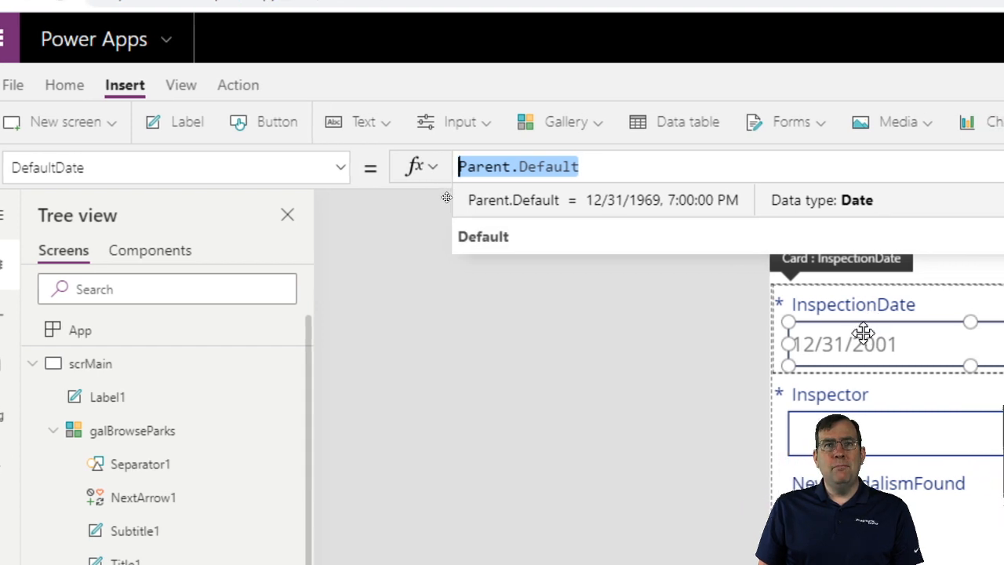
text(Today())
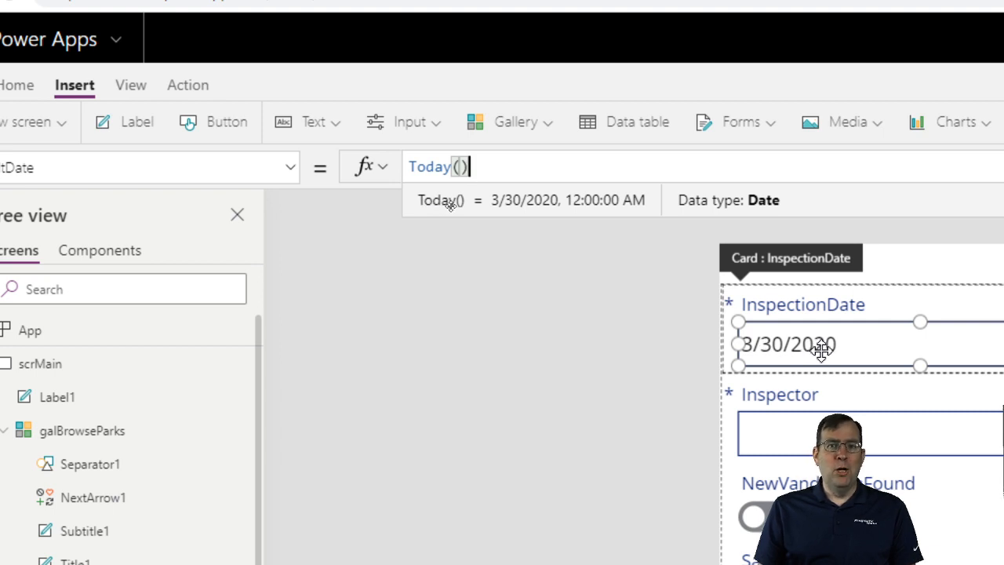
Unlock the Inspector card and set its text input's Default to User().Email
click(855, 437)
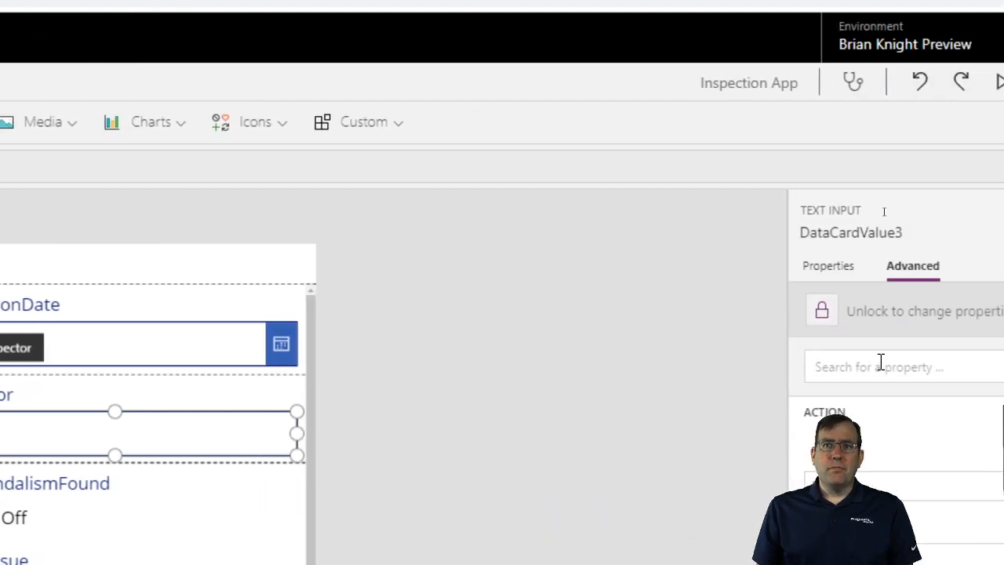
click(873, 313)
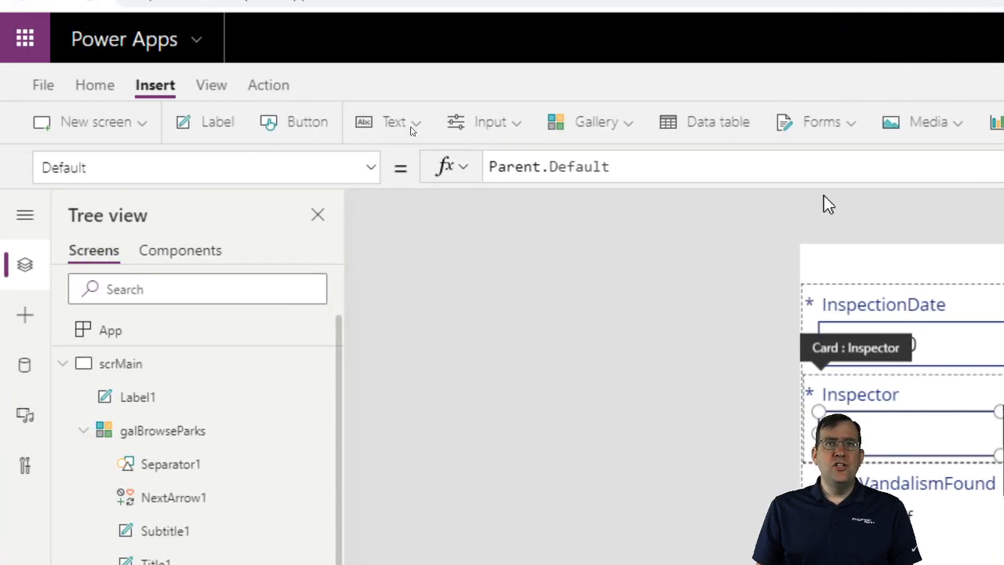
drag(698, 172, 278, 170)
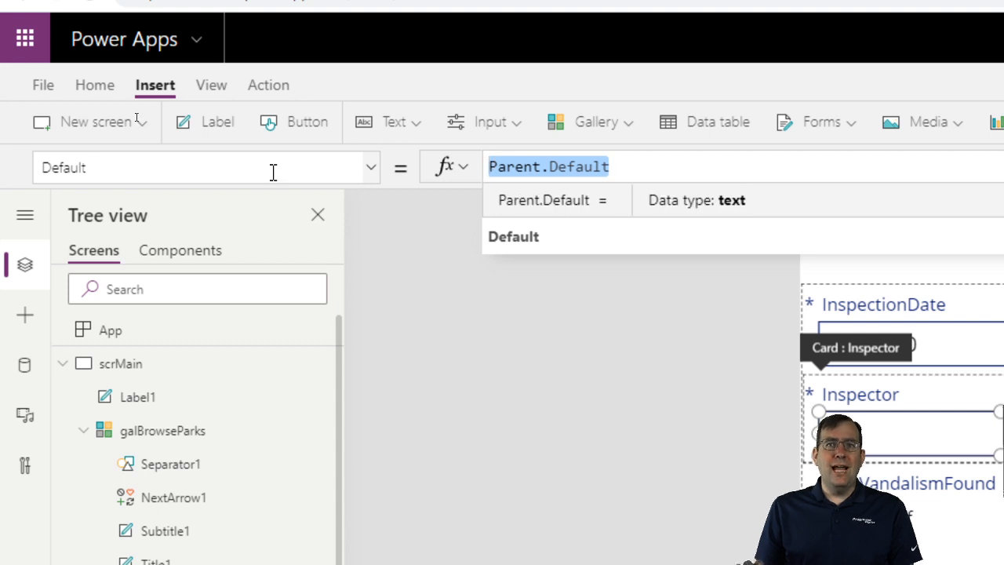
text(User())
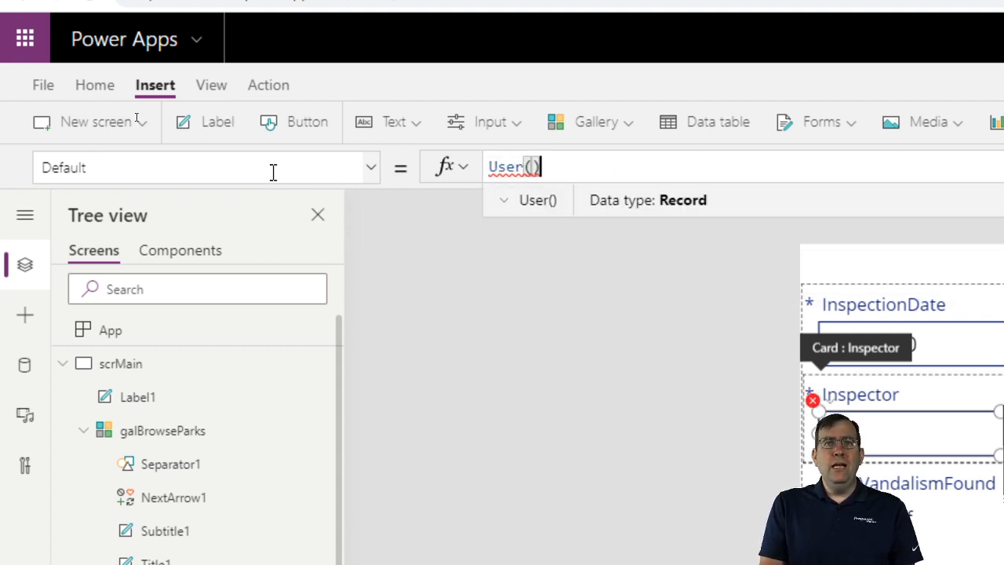
text(.Email)
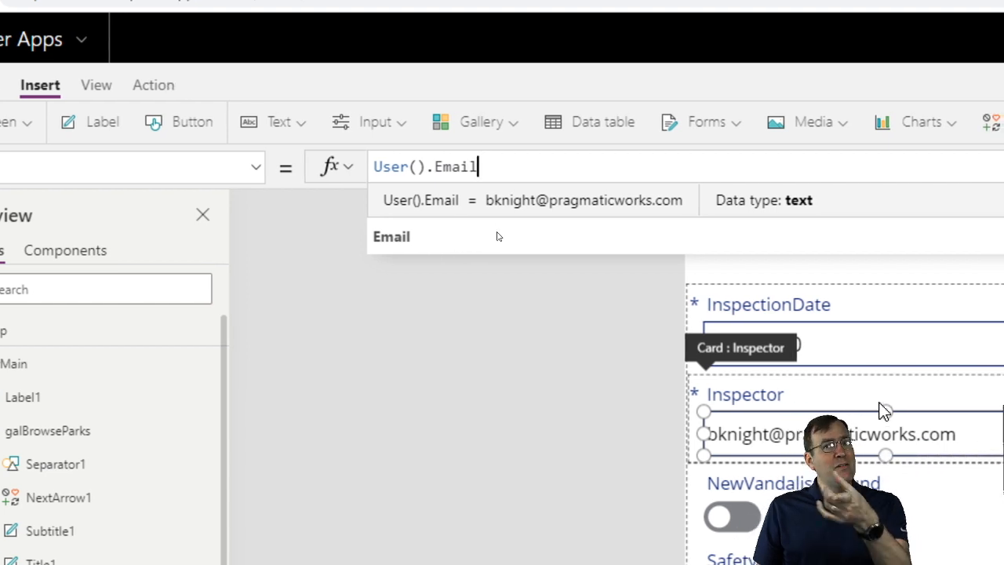
click(910, 393)
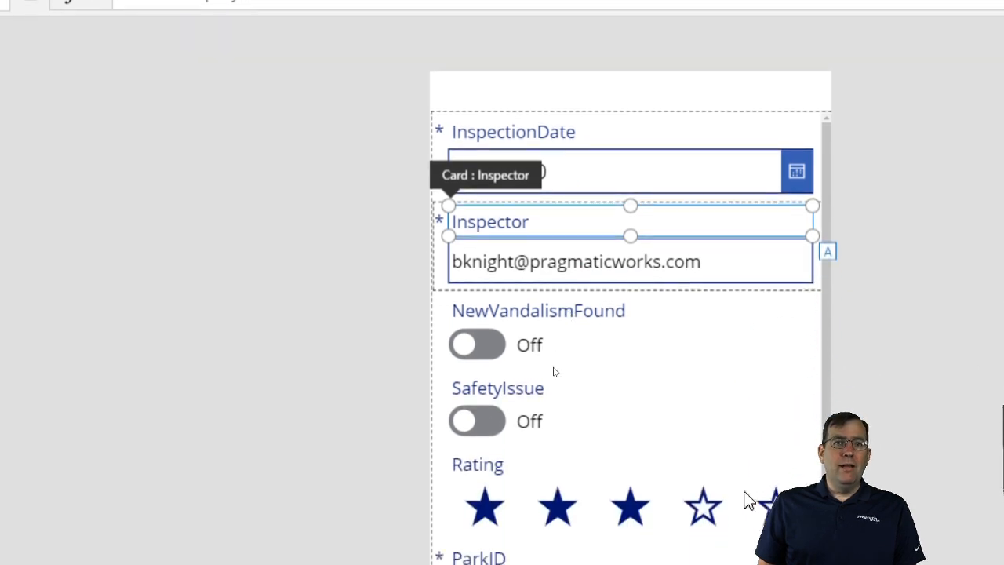
Unlock the ParkID card and set its text input's Default to galBrowseParks.Selected.ParkID
scroll(557, 408, down, 3)
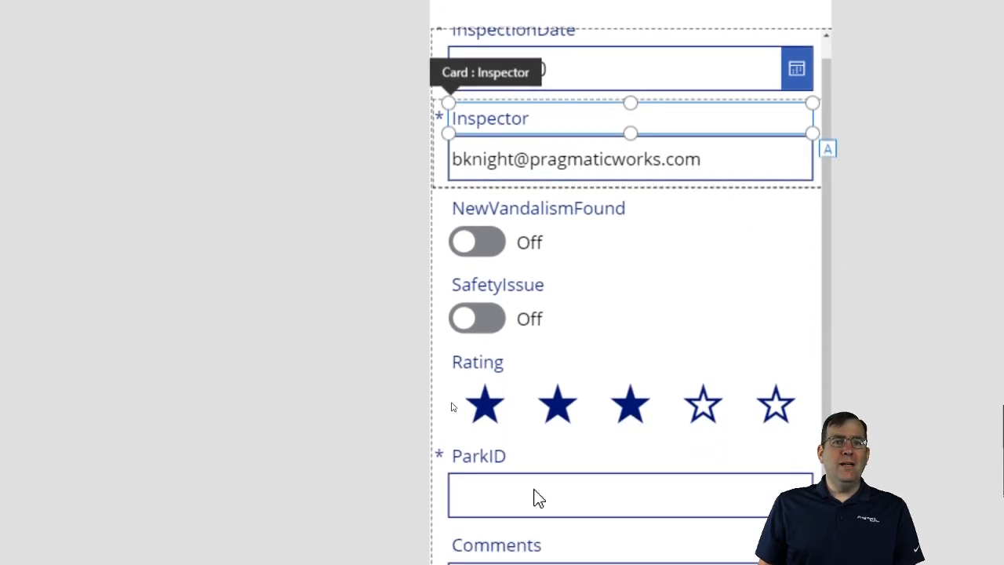
click(538, 499)
click(536, 493)
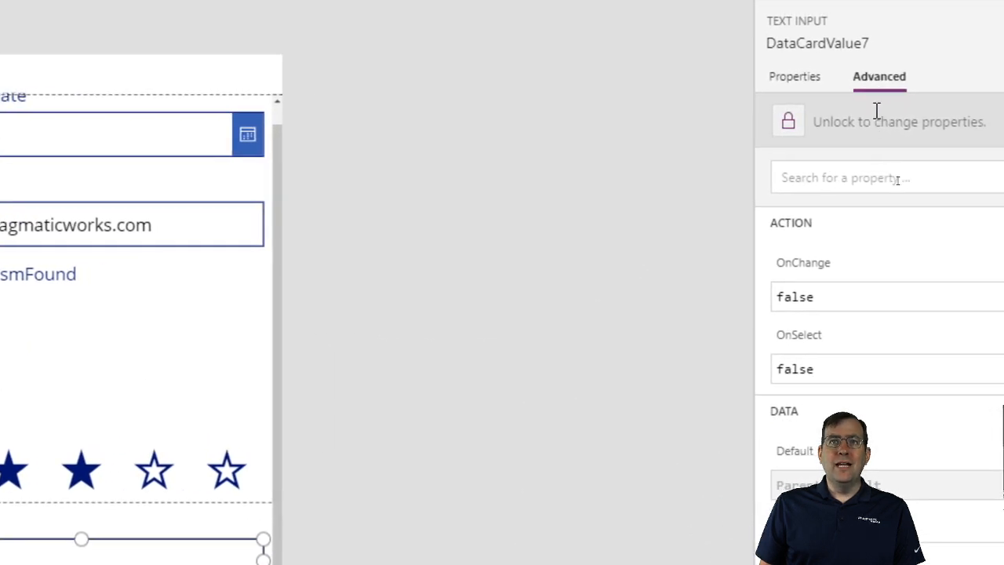
click(981, 48)
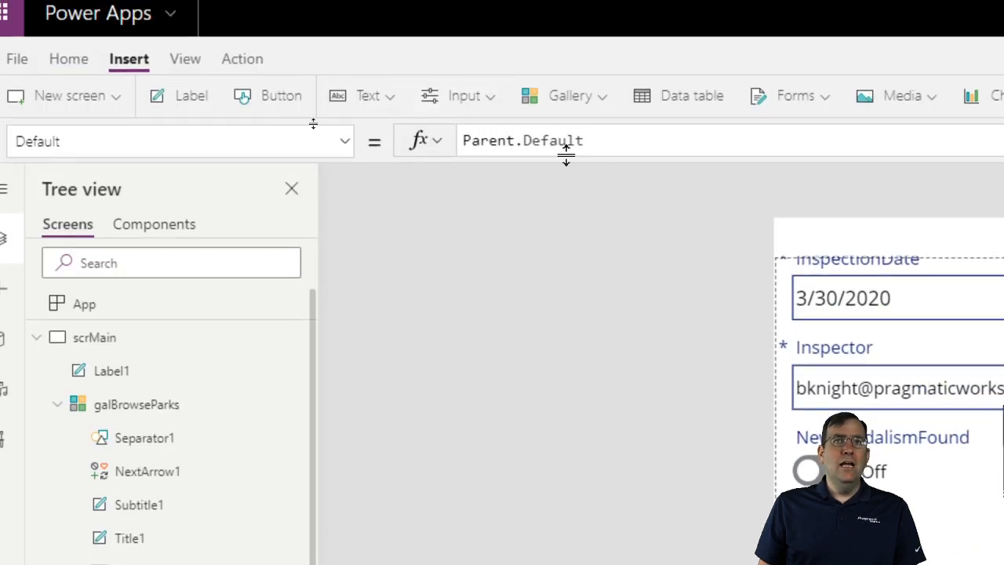
click(608, 146)
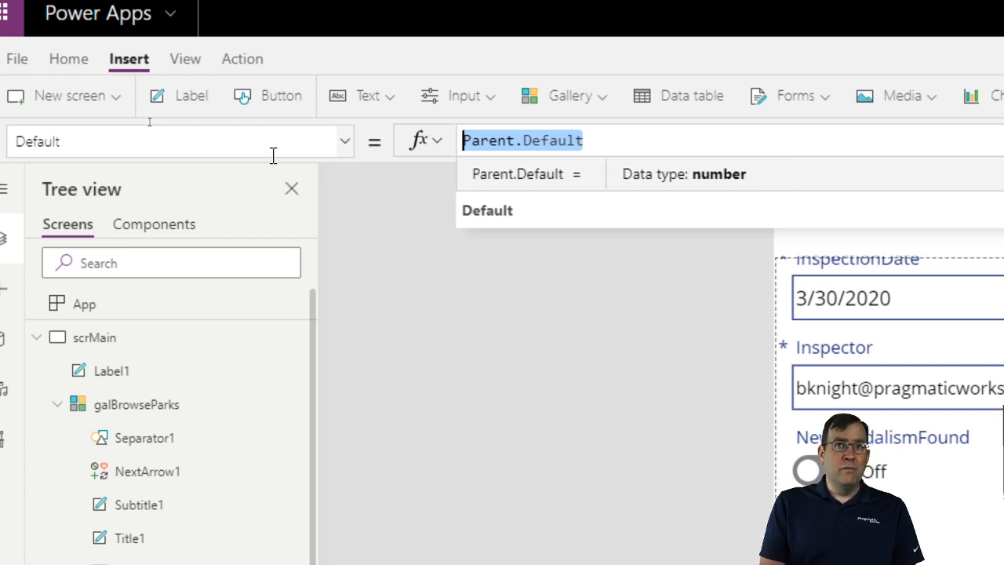
text(galBro)
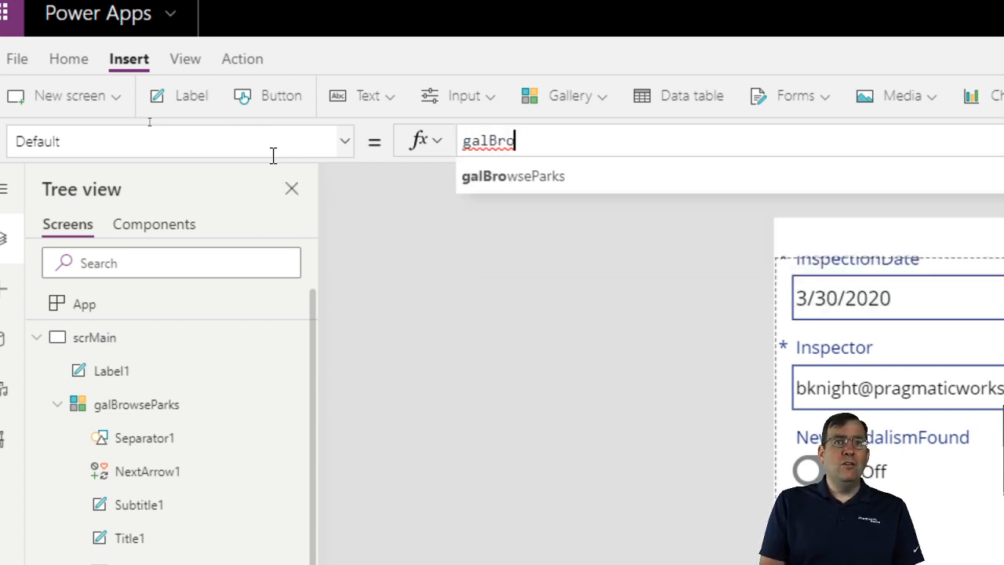
key(Tab)
text(.)
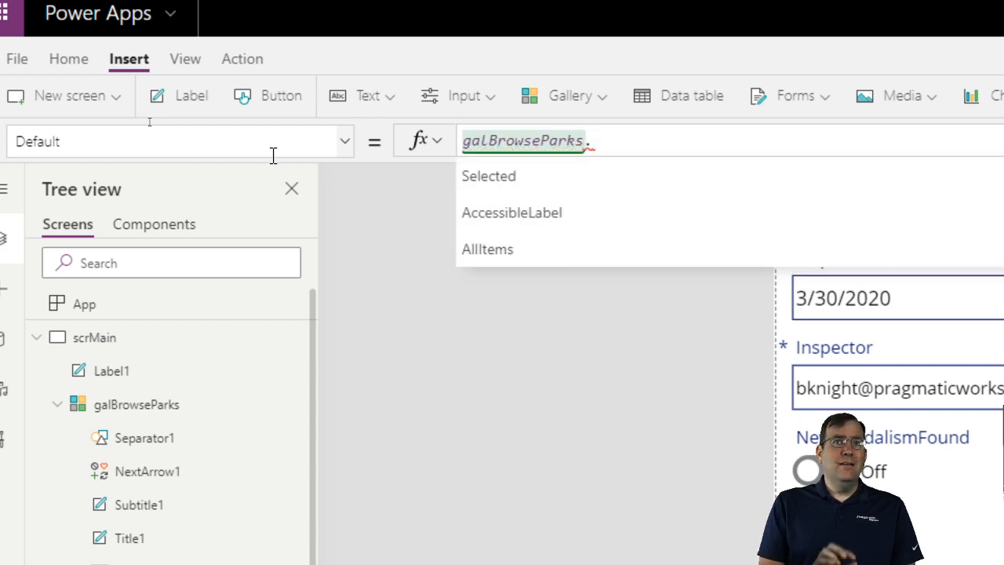
key(Tab)
text(.)
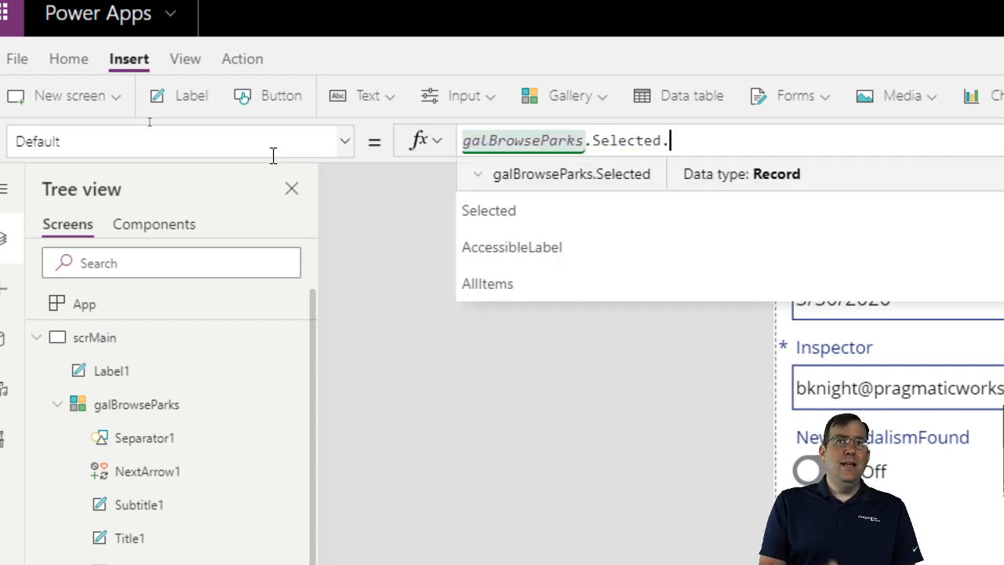
key(Down)
key(Down)
key(Down)
key(Down)
key(Down)
key(Down)
key(Down)
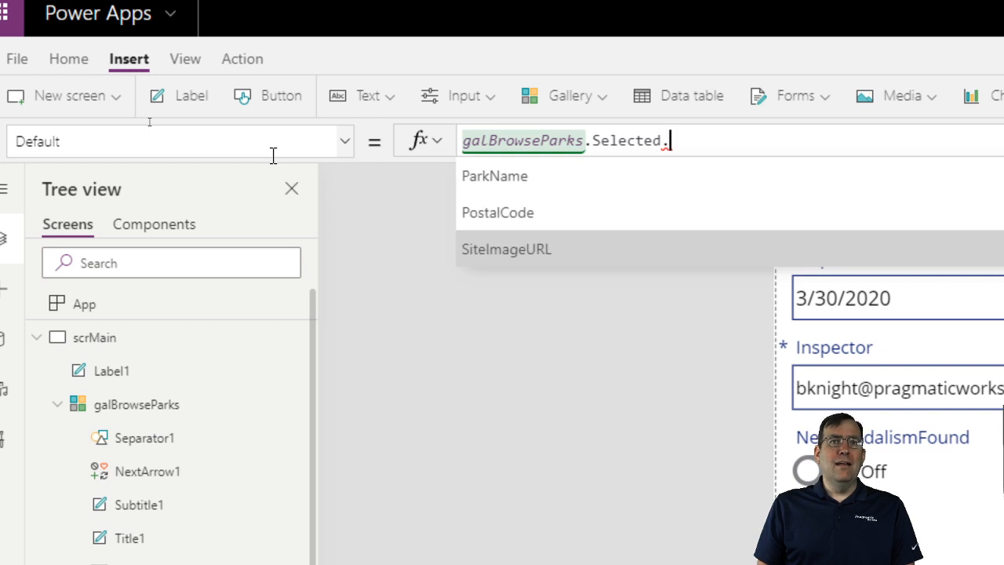
key(Down)
key(Down)
key(Down)
key(Down)
key(Down)
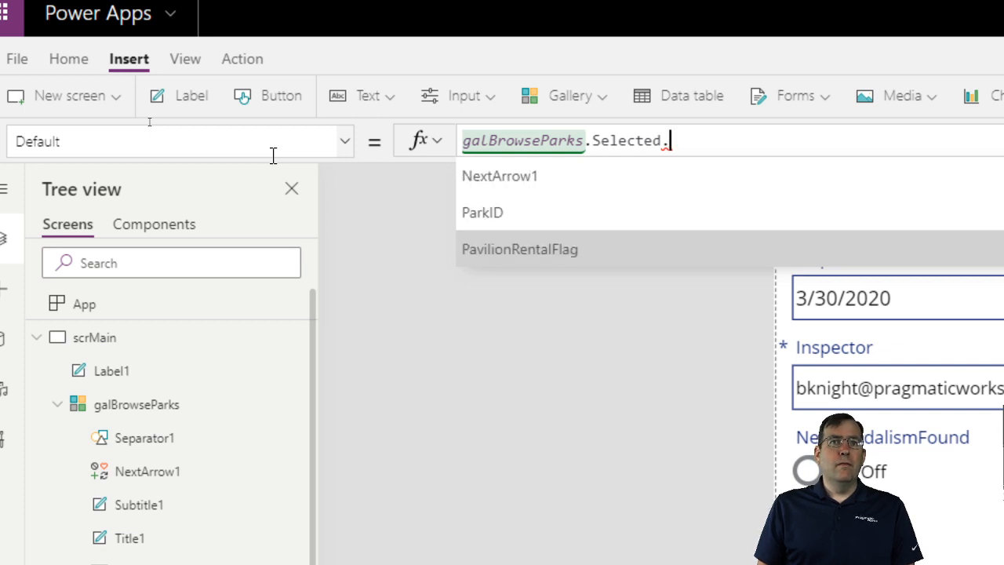
key(Up)
key(Tab)
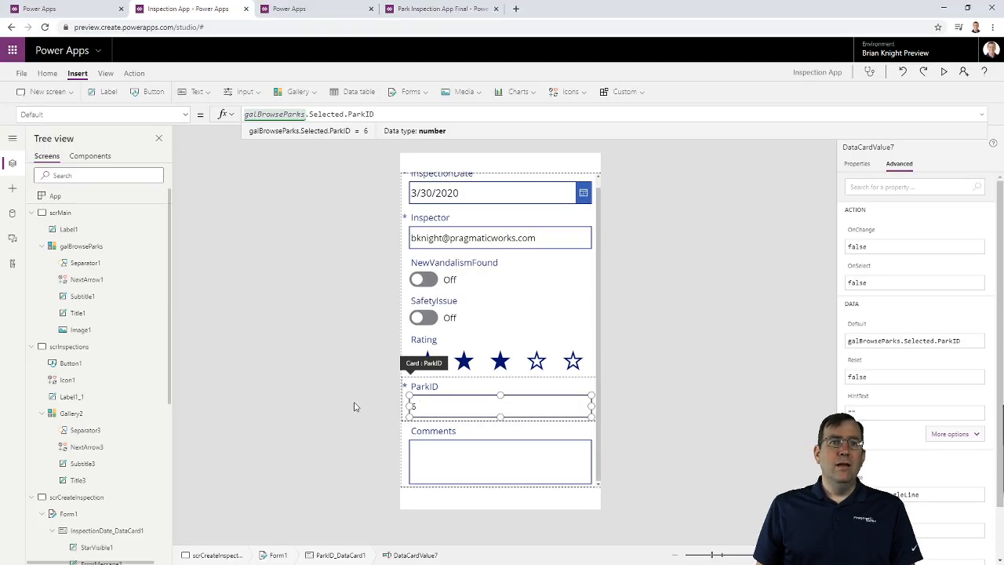
click(354, 406)
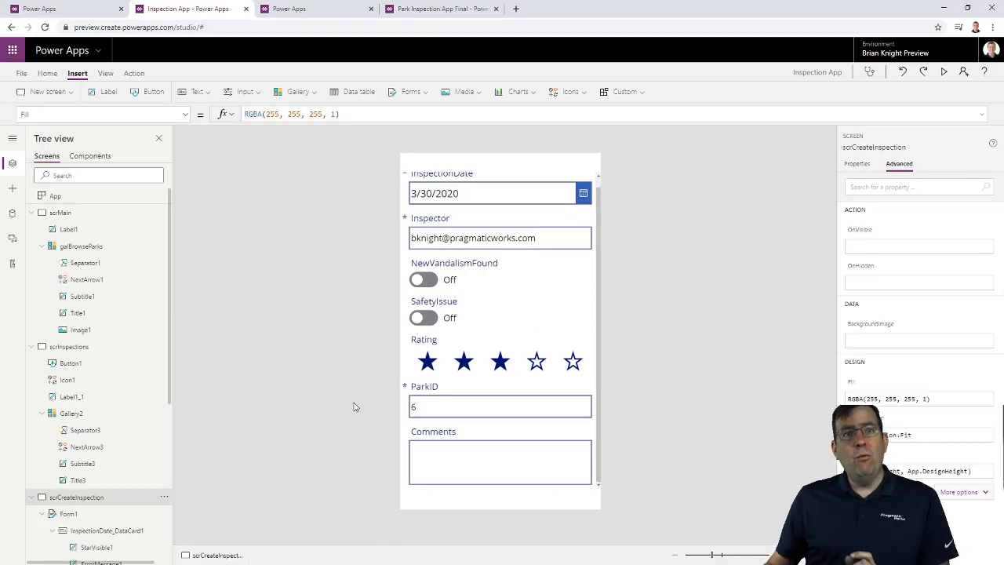
Hide the whole ParkID card on the inspection form by turning its Visible property off
click(439, 393)
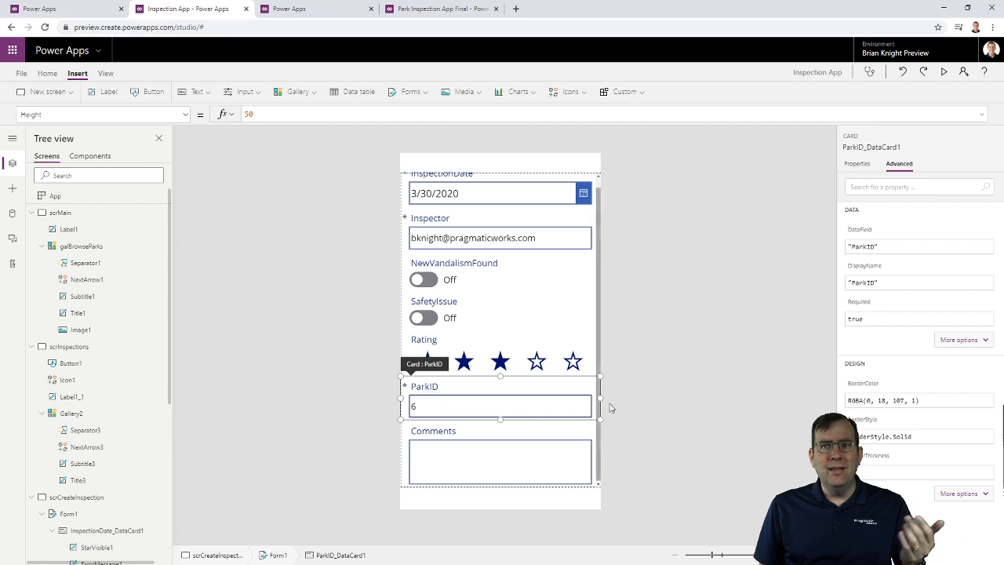
click(857, 164)
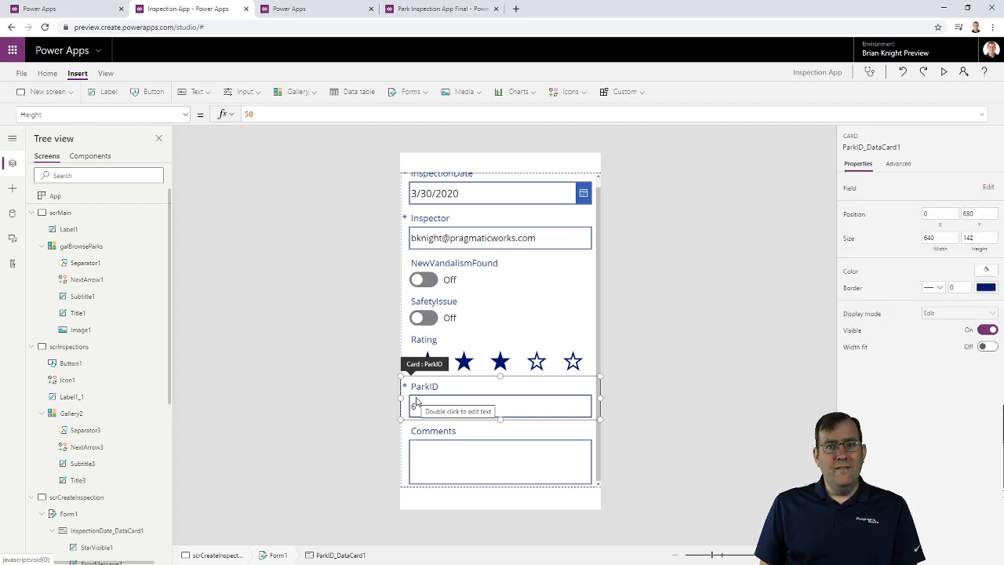
click(988, 330)
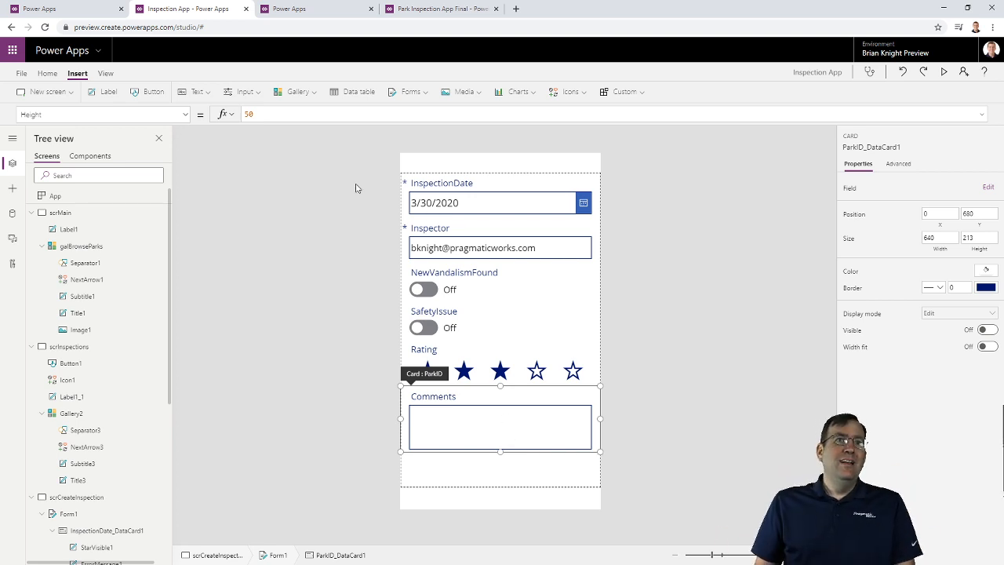
Copy the "Park Inspection App" header label from scrMain onto the scrCreateInspection screen
click(97, 217)
click(438, 165)
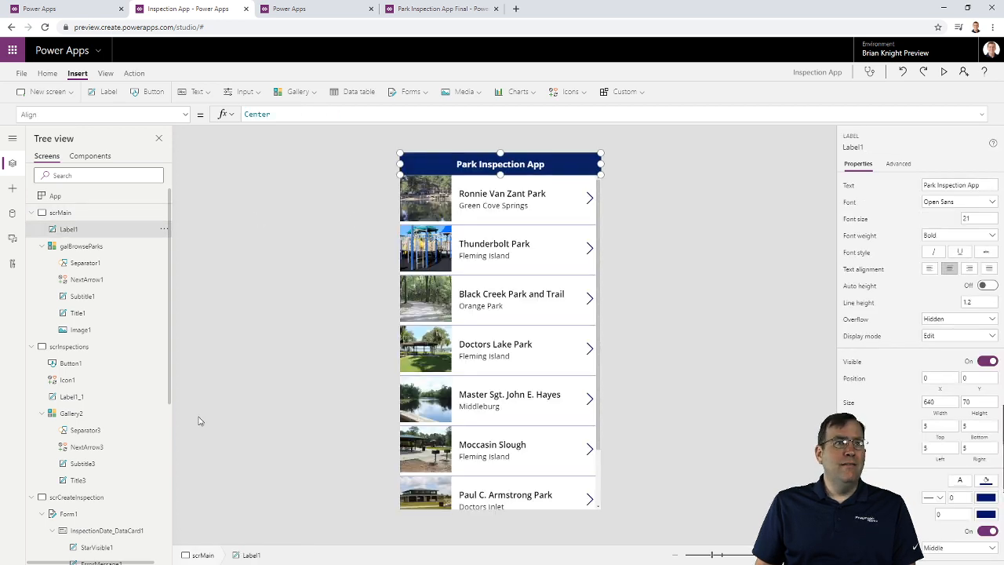
key(ctrl+c)
click(102, 499)
key(ctrl+v)
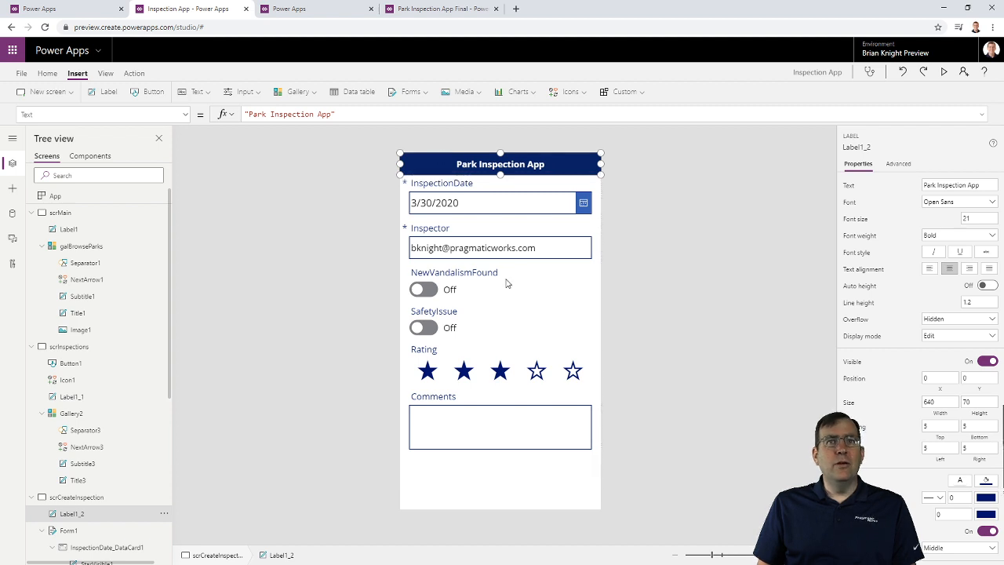
Change the copied header label's text on scrCreateInspection to "Create Inspection"
double_click(490, 163)
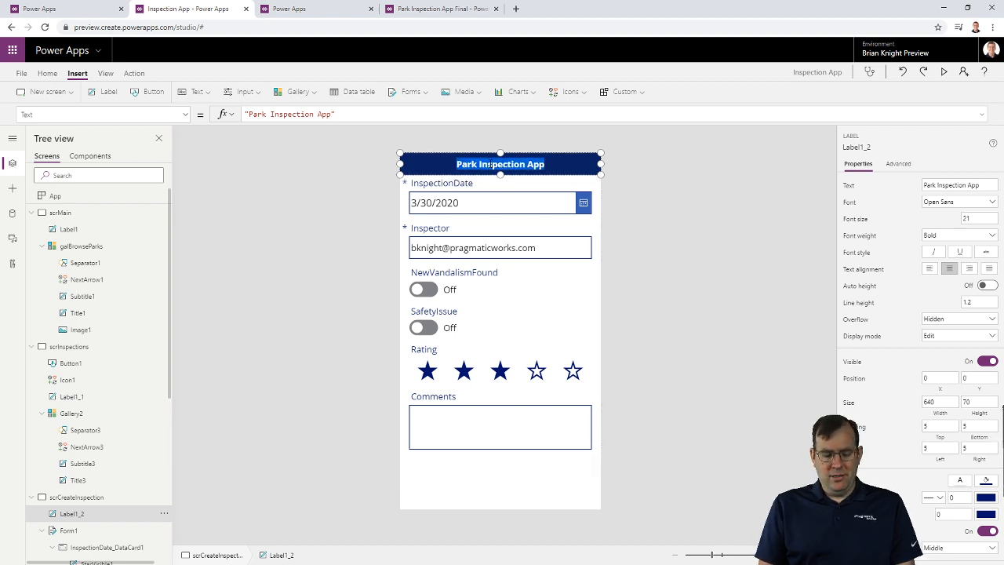
text(Create Inspection)
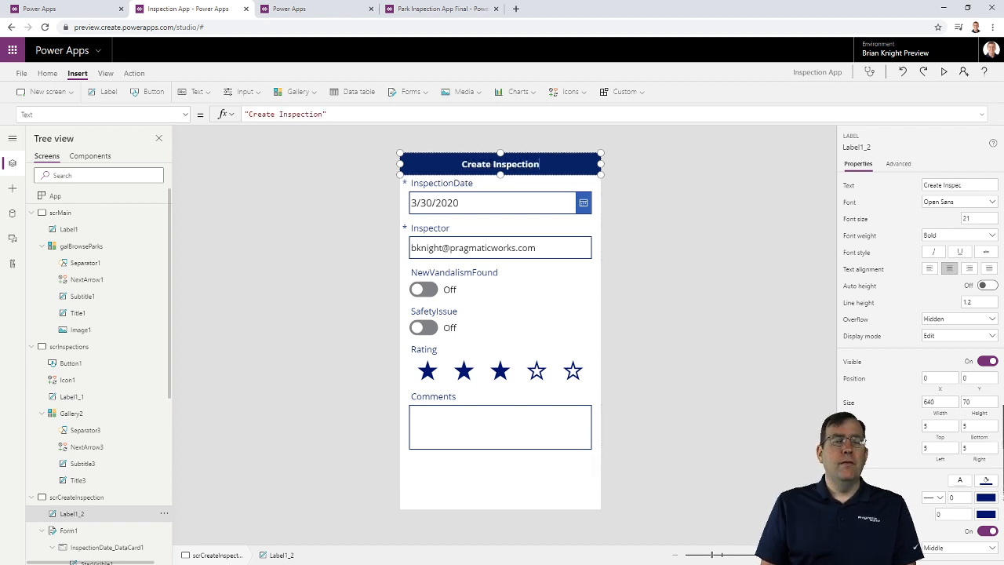
click(728, 296)
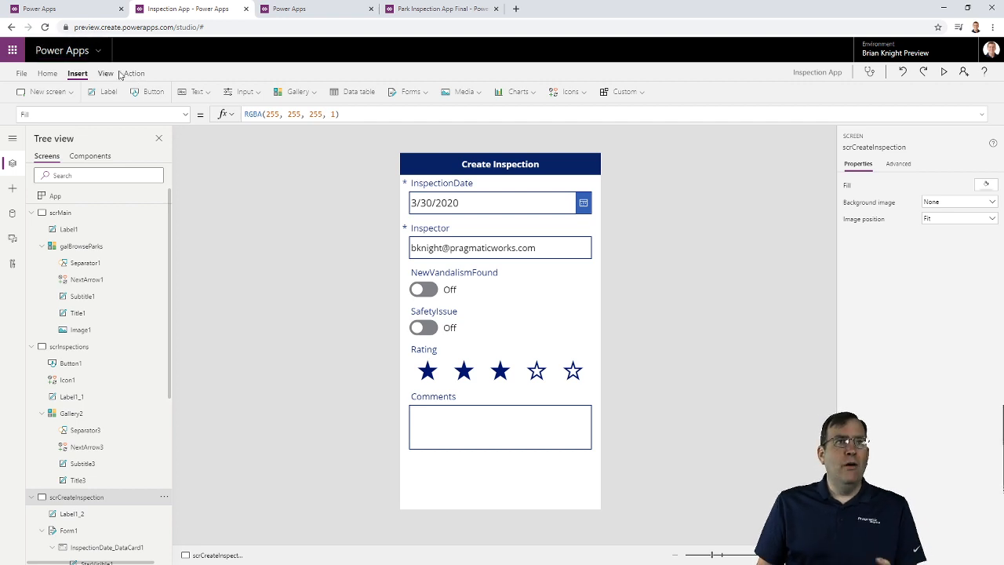
Add a button to scrCreateInspection and place it below the Comments field at about X 126, Y 1026
click(152, 92)
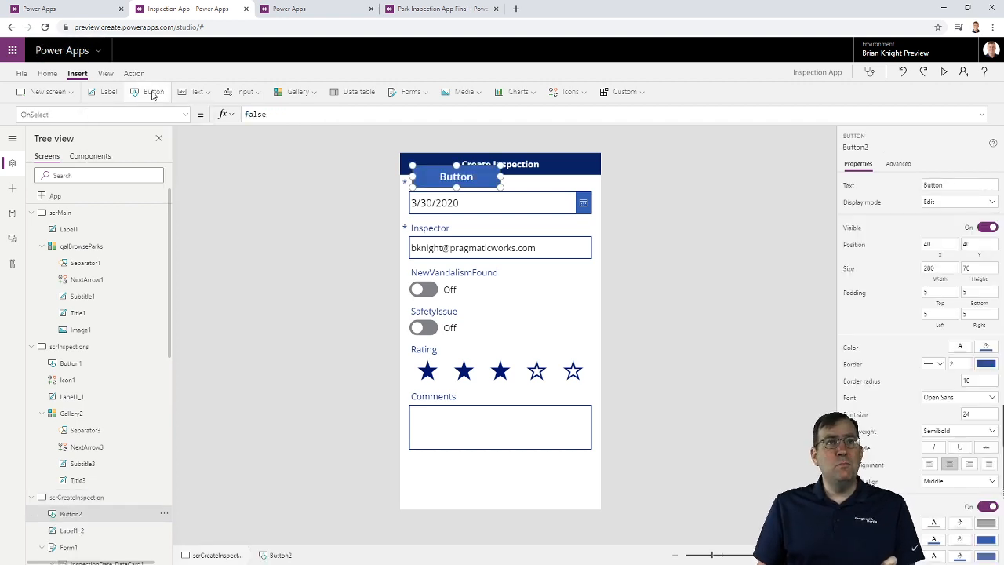
drag(447, 185, 473, 487)
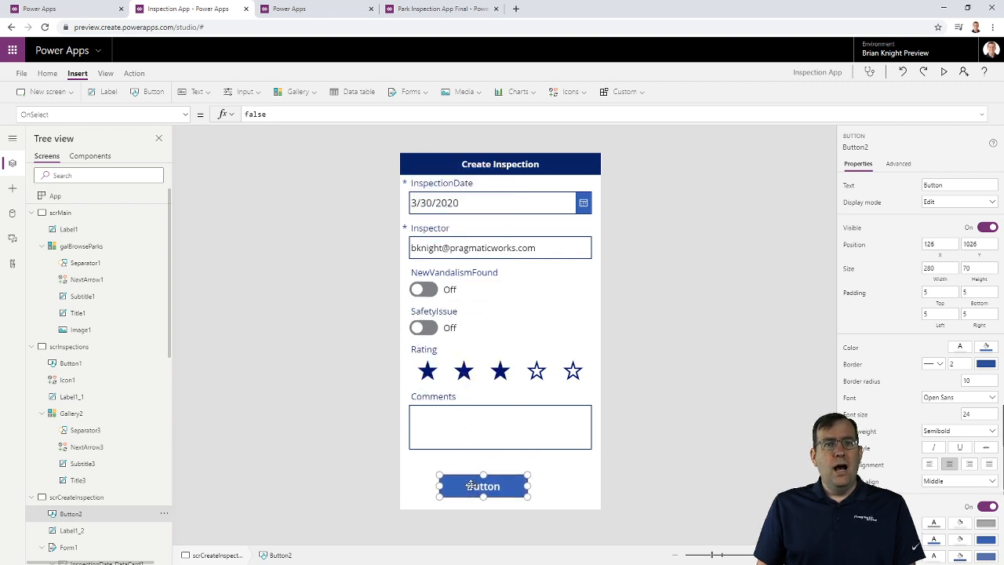
Label the new button "Cancel", about 198 wide, and set its OnSelect formula to Back()
text(ancel)
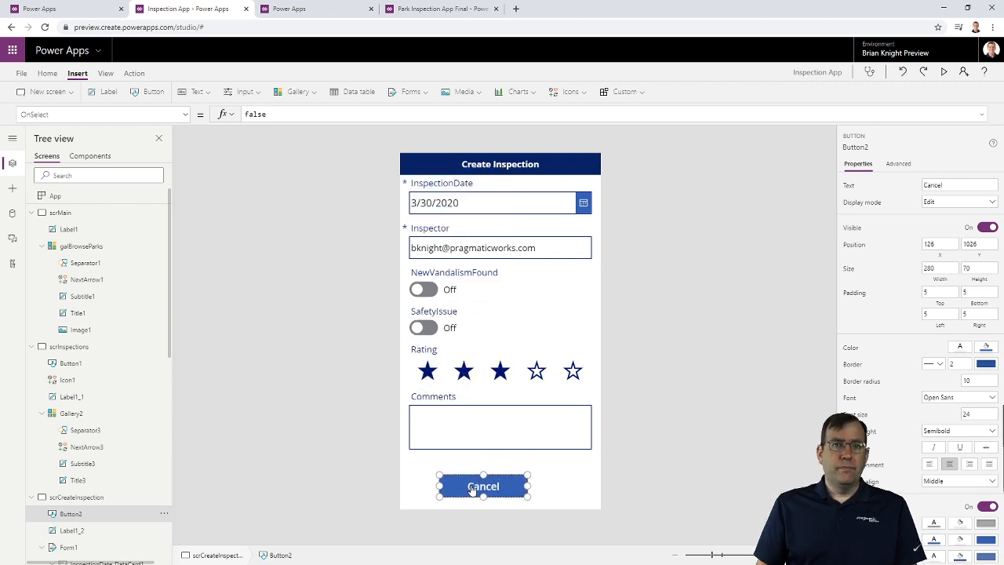
drag(527, 484, 504, 487)
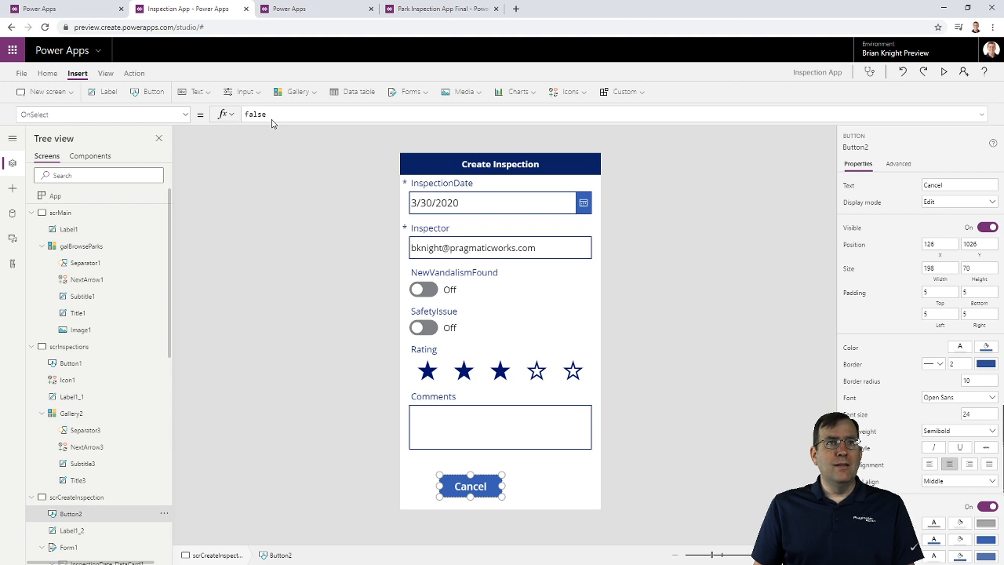
drag(270, 116, 197, 119)
text(Back())
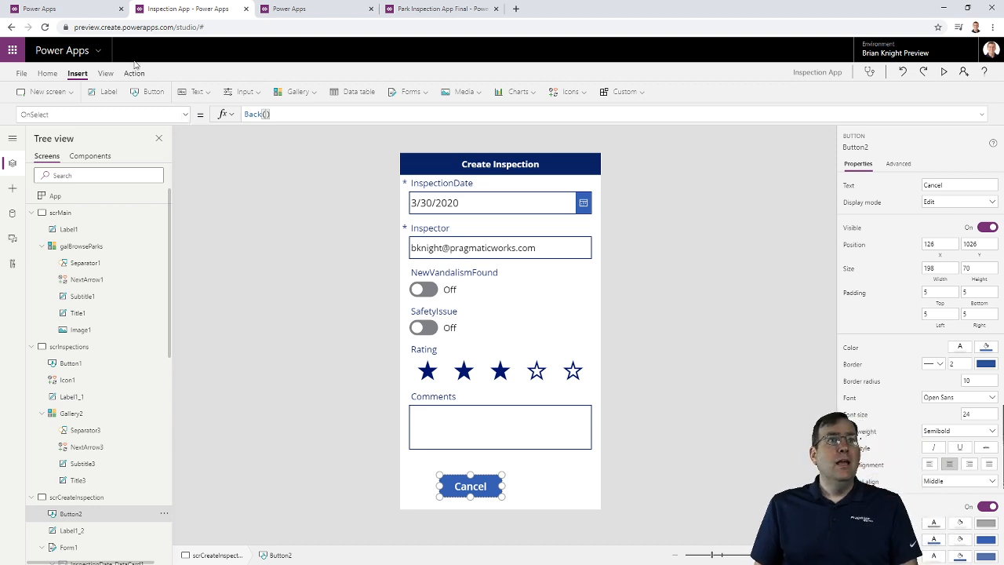
Add a "Save" button about 183 wide to the right of Cancel, and narrow Cancel to about 163
click(153, 92)
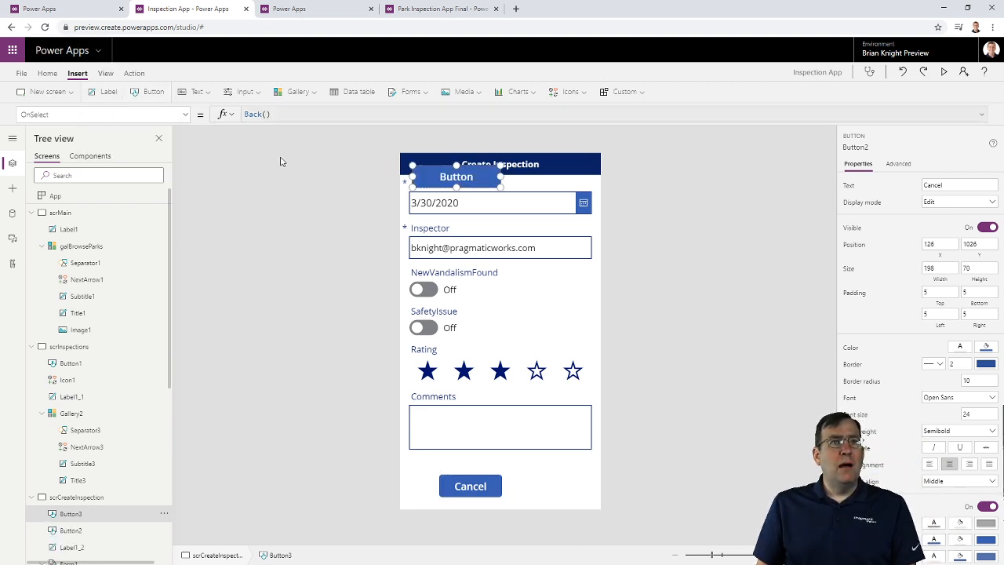
drag(436, 174, 535, 484)
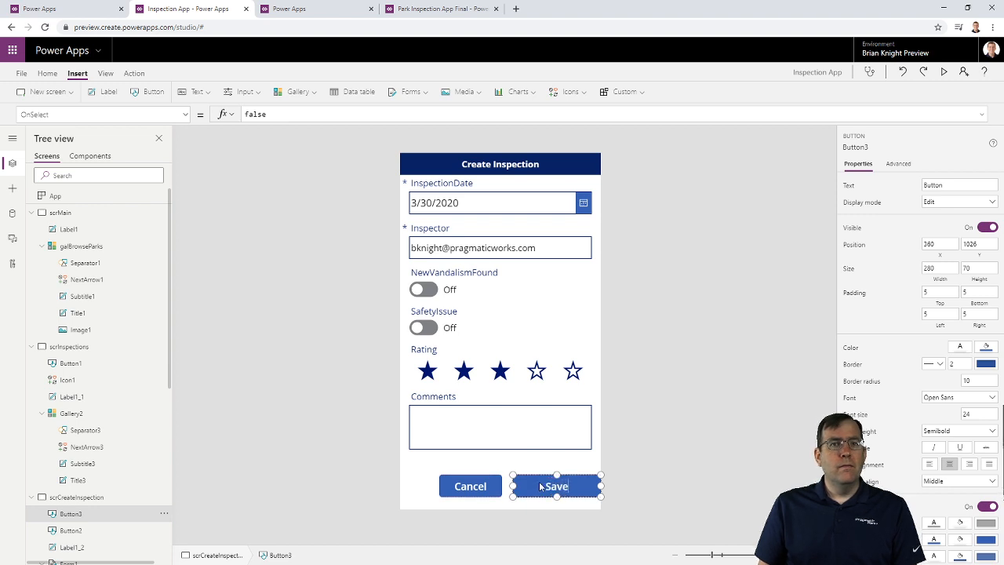
drag(513, 486, 453, 486)
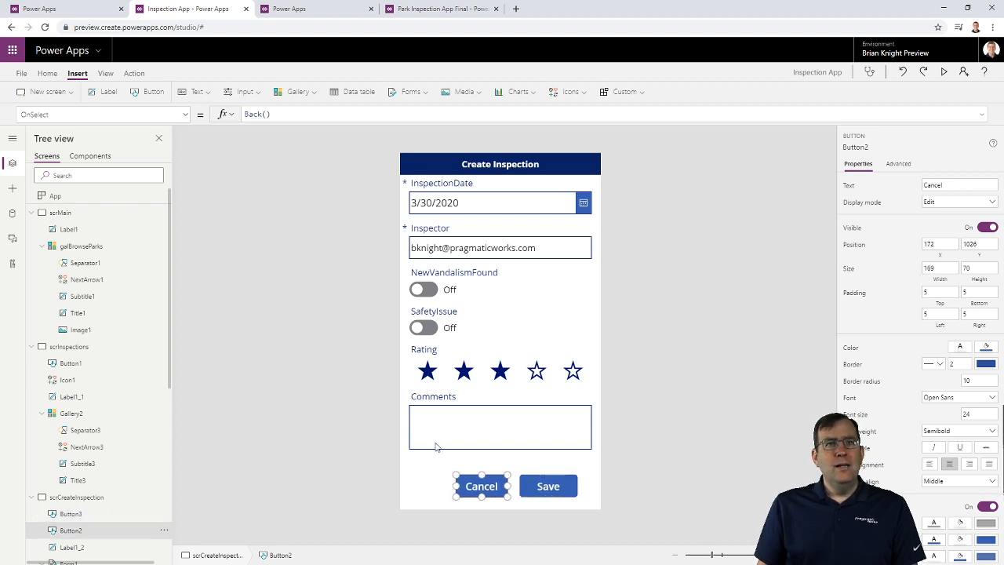
Fill the Cancel button with the dark navy theme color RGBA(0, 18, 107, 1)
click(48, 73)
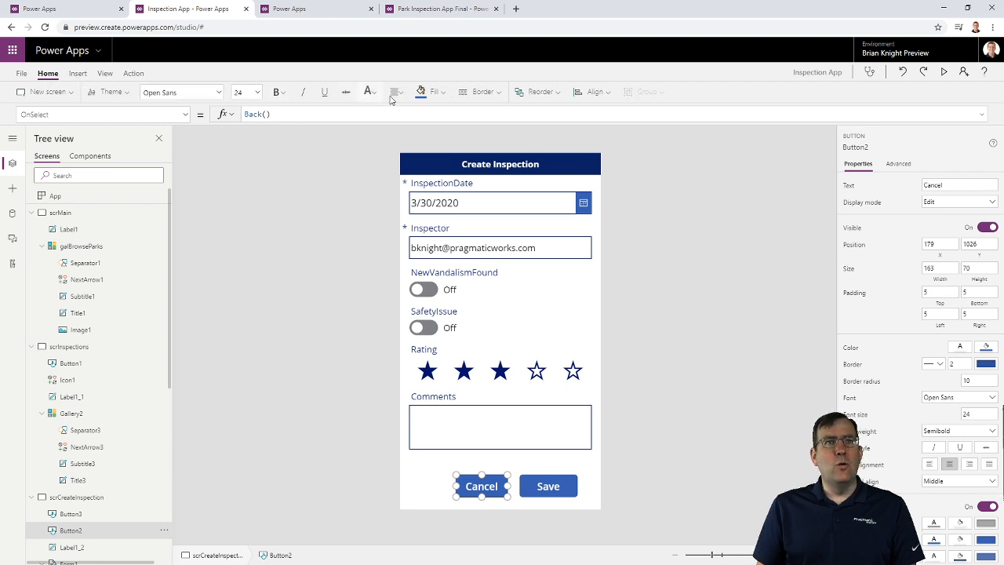
click(431, 91)
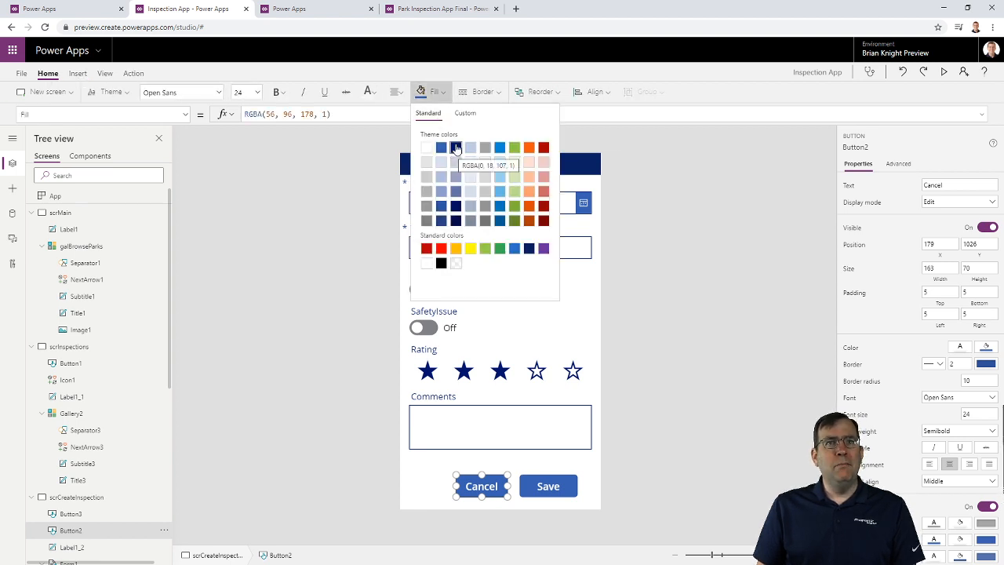
click(456, 149)
click(626, 452)
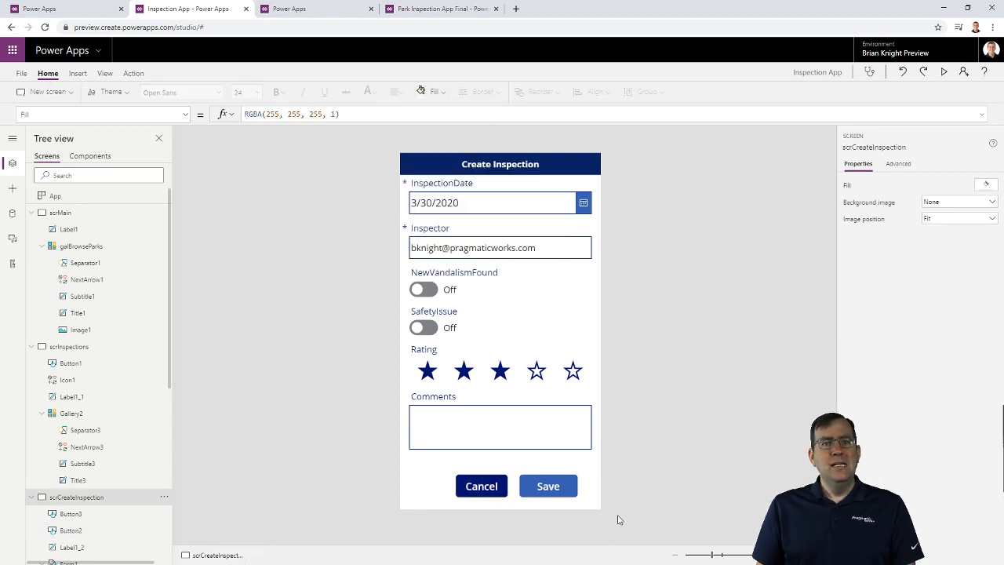
Set the Save button's OnSelect formula to SubmitForm(Form1) and preview the Create Inspection screen
click(569, 490)
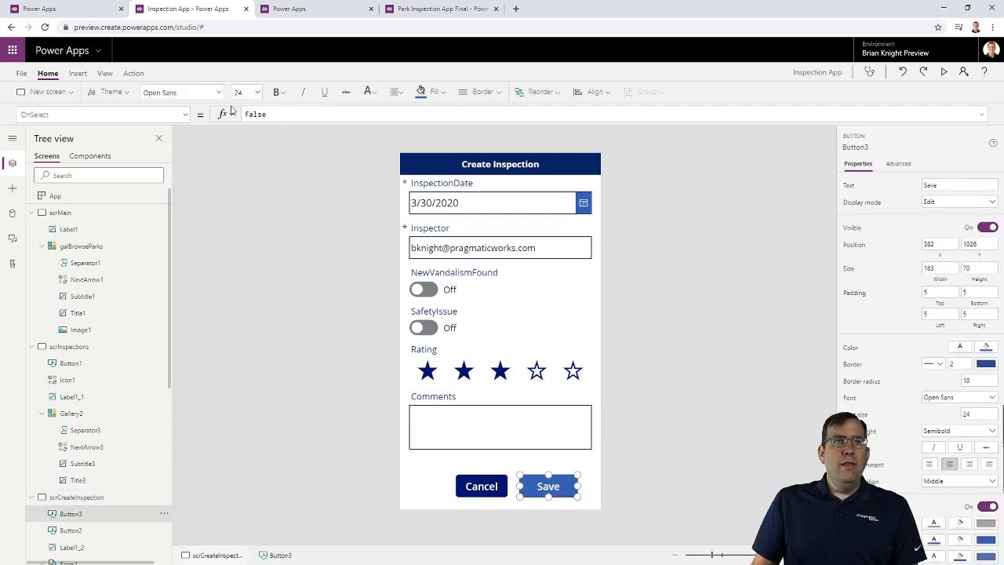
double_click(281, 114)
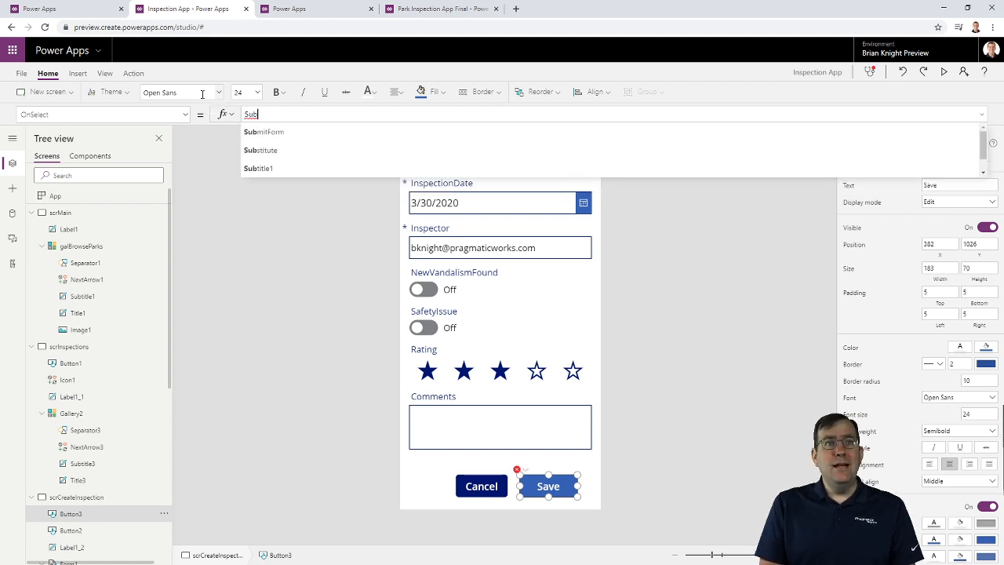
key(Tab)
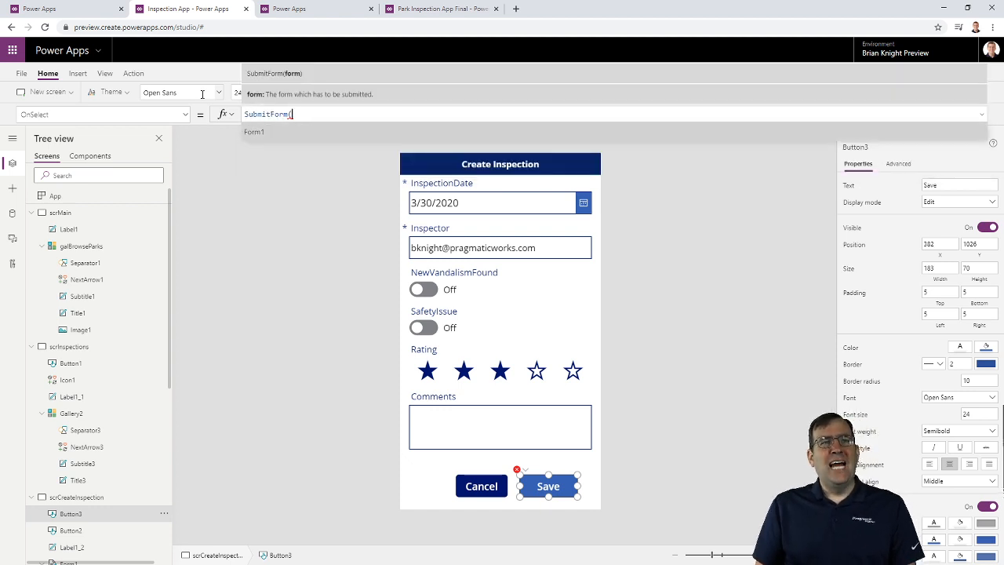
key(Tab)
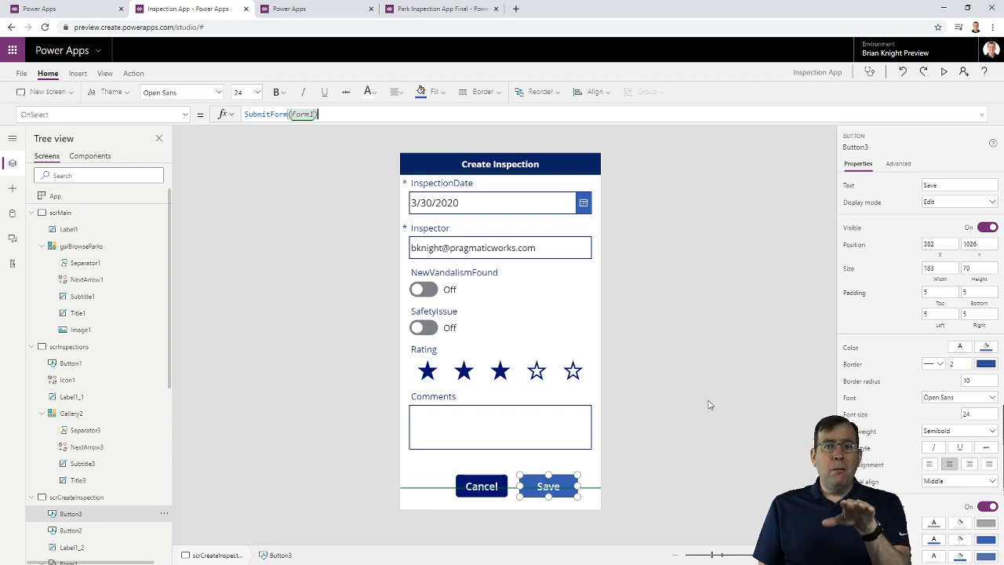
click(946, 72)
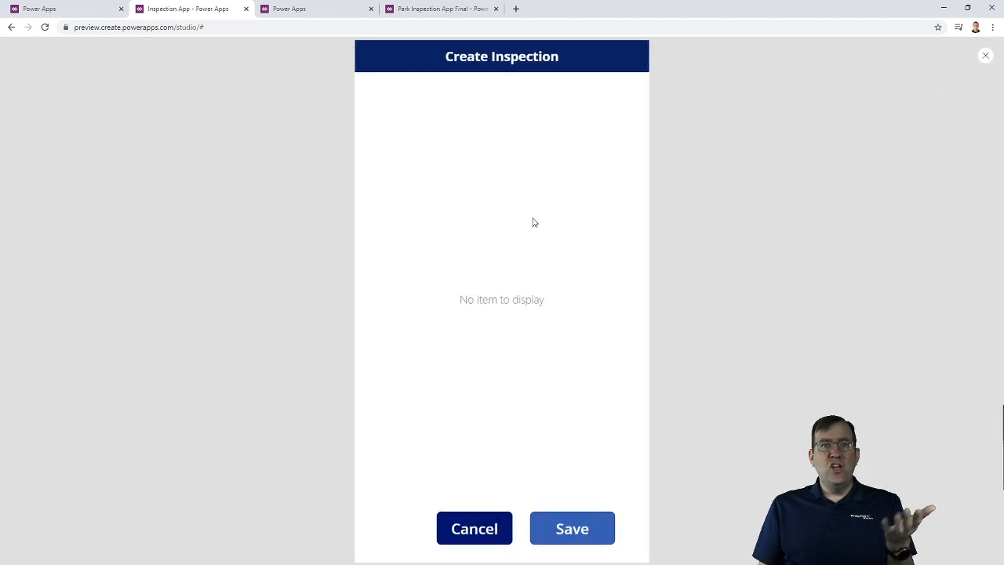
click(985, 55)
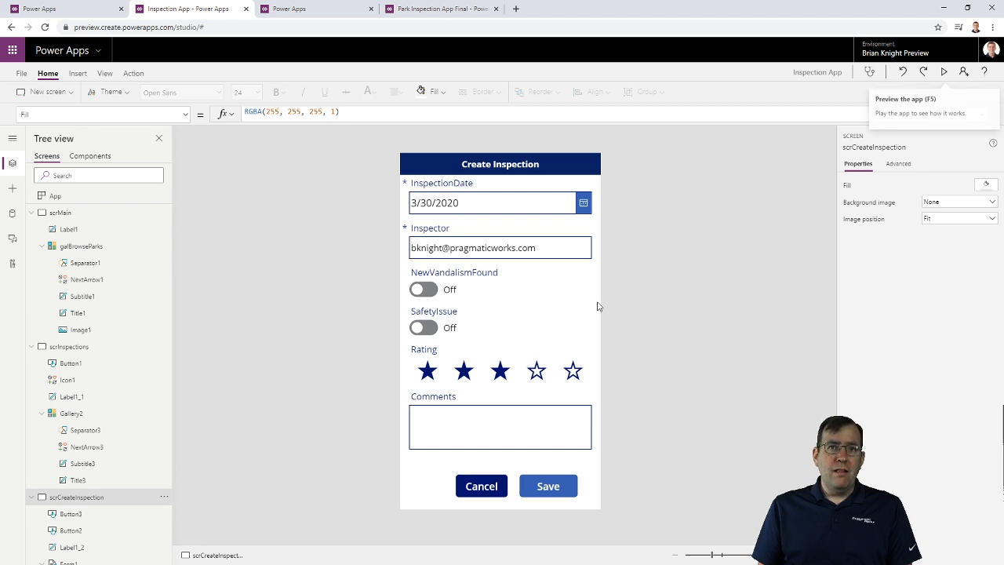
Set the default mode of the inspection form Form1 to New
click(553, 321)
click(592, 393)
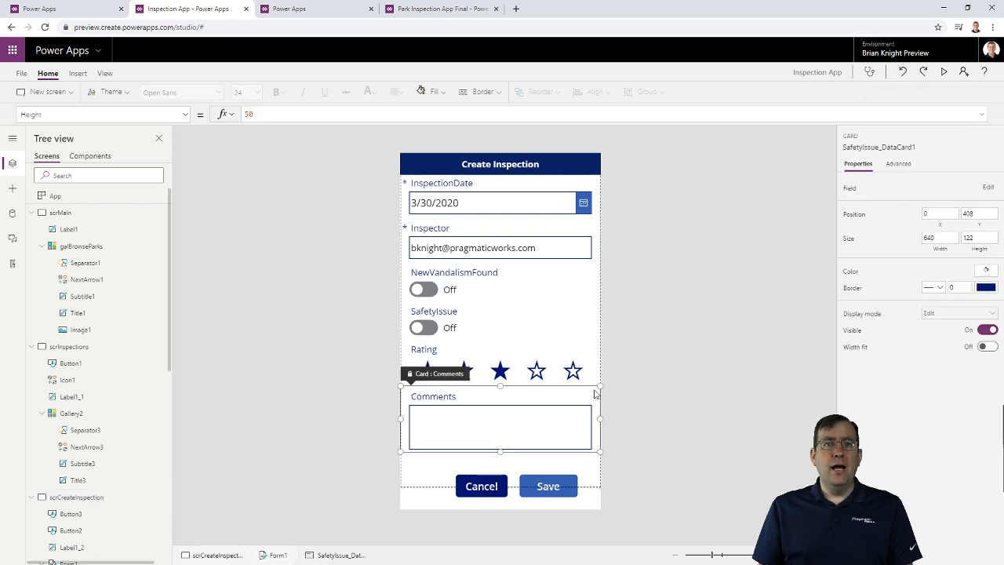
click(598, 377)
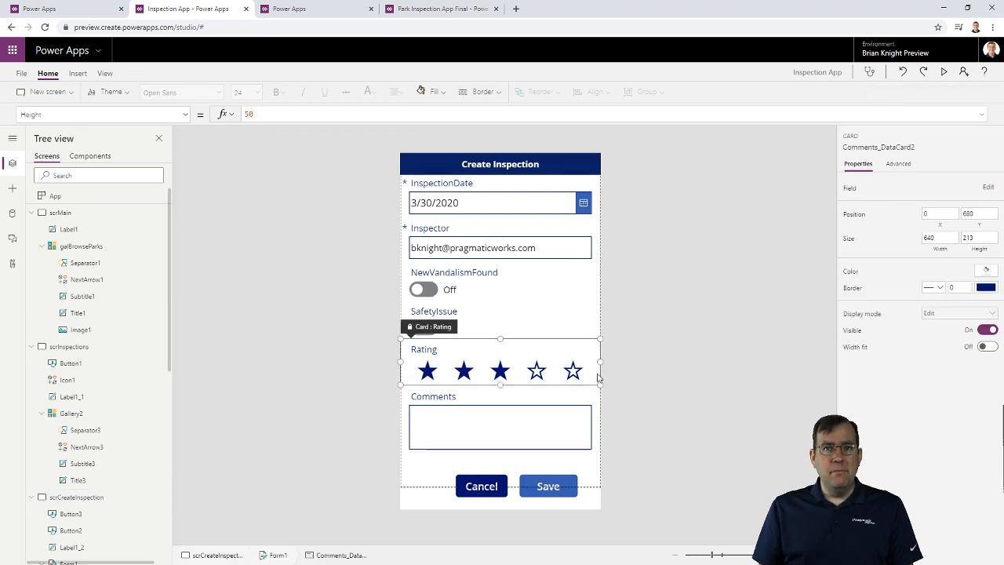
click(600, 467)
click(600, 472)
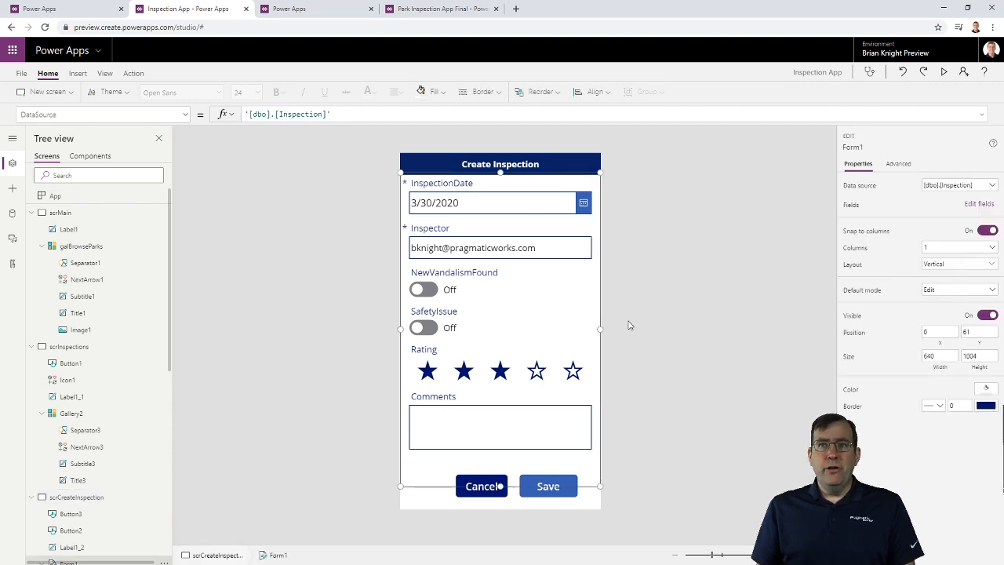
click(964, 294)
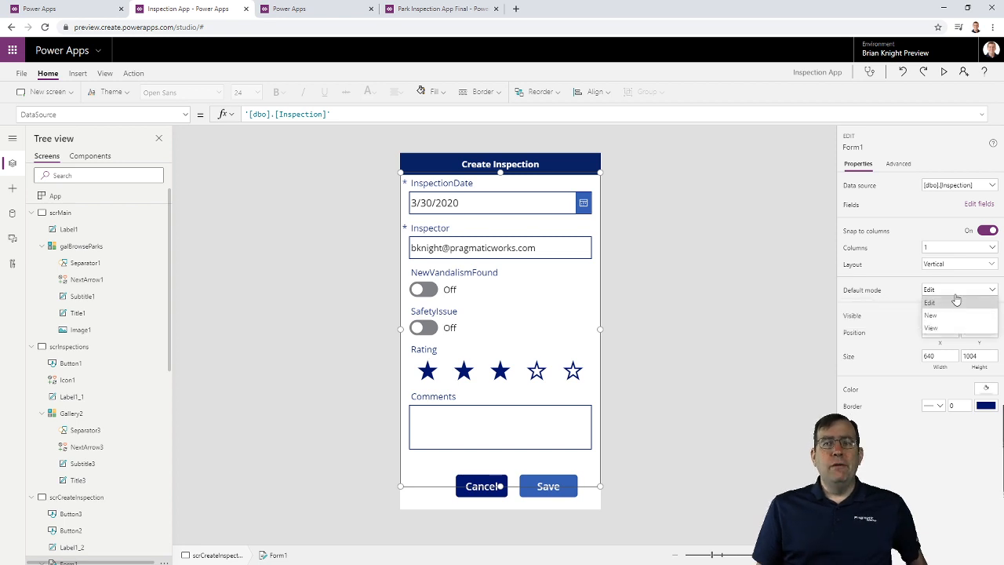
click(937, 316)
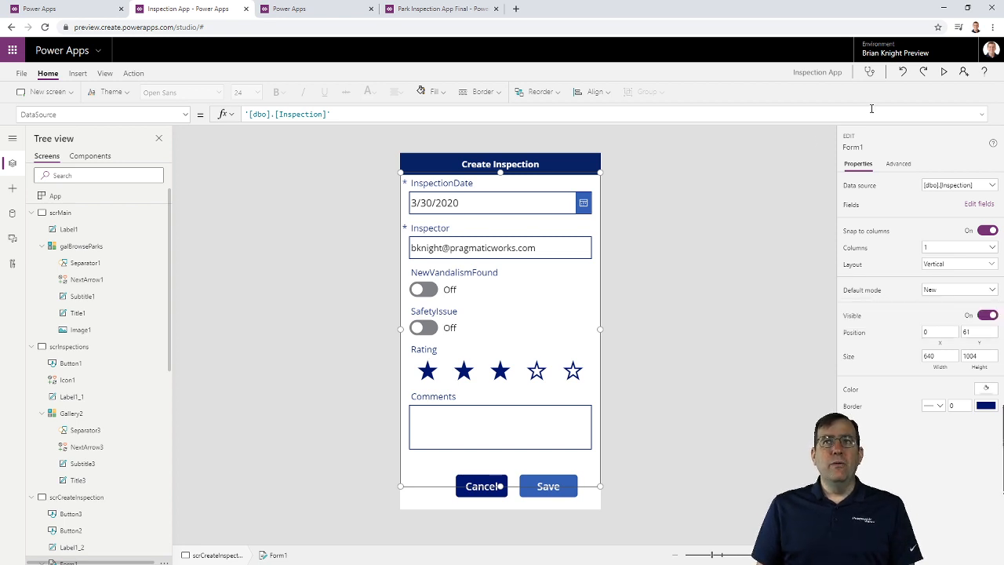
Preview the Create Inspection screen with the form in New mode, and dismiss the canvas-testing tip on exit
click(942, 73)
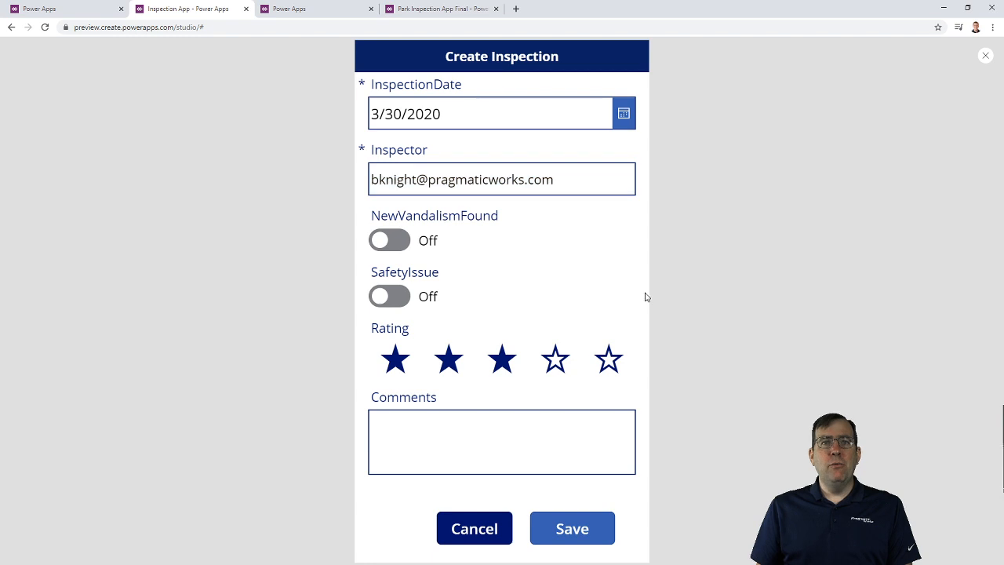
key(Escape)
click(454, 340)
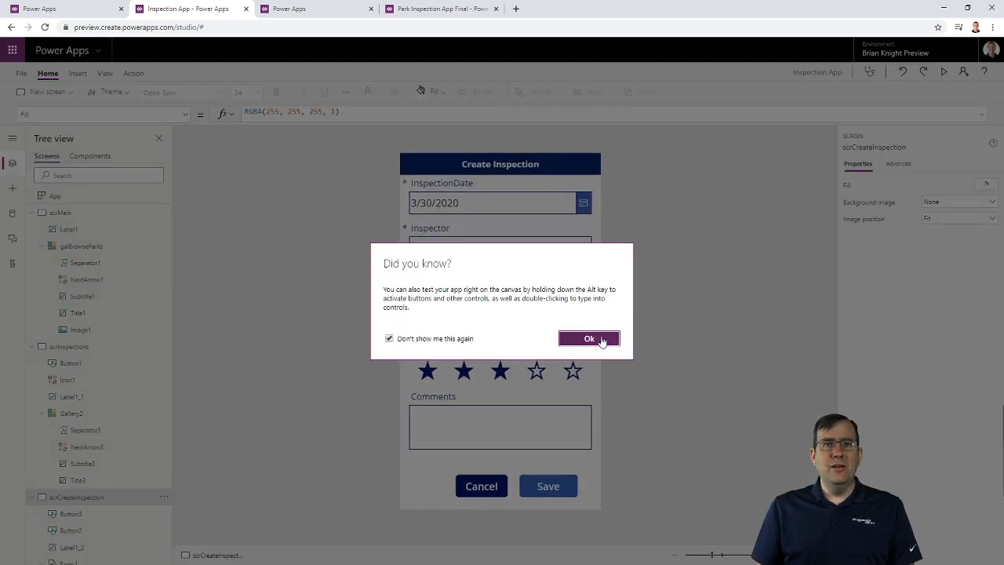
click(601, 340)
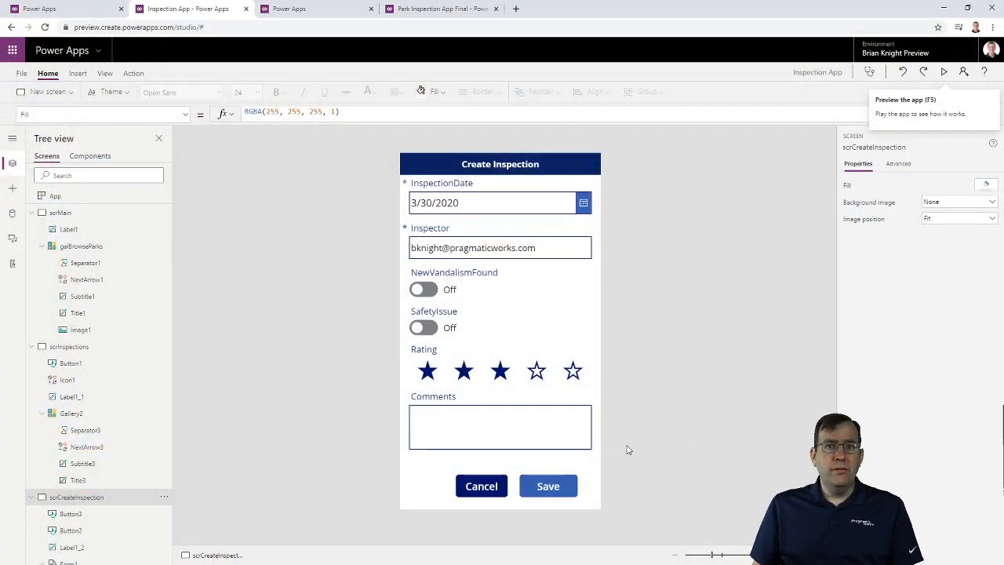
Extend the Save button's OnSelect formula to SubmitForm(Form1);NewForm(Form1);Back()
click(540, 479)
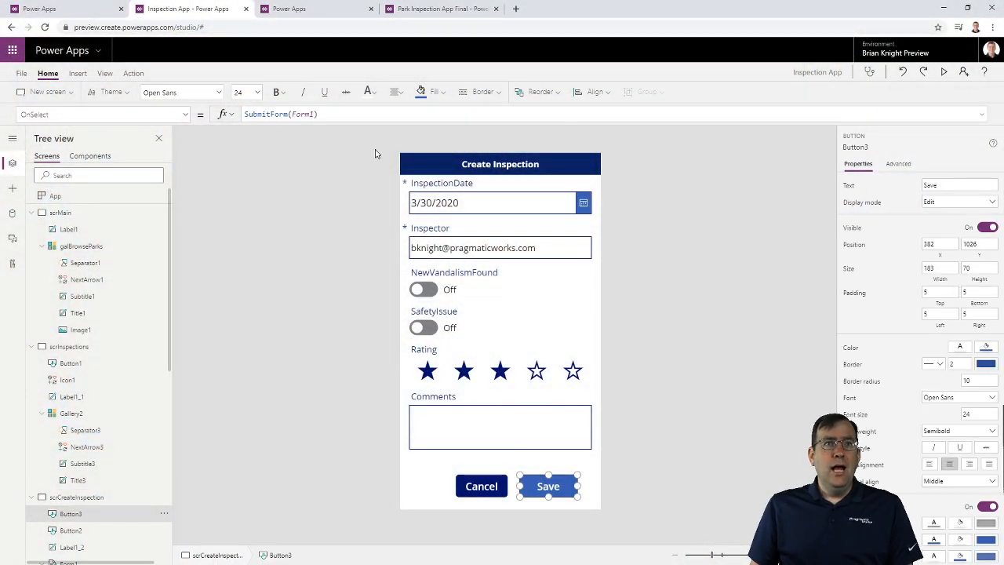
click(338, 113)
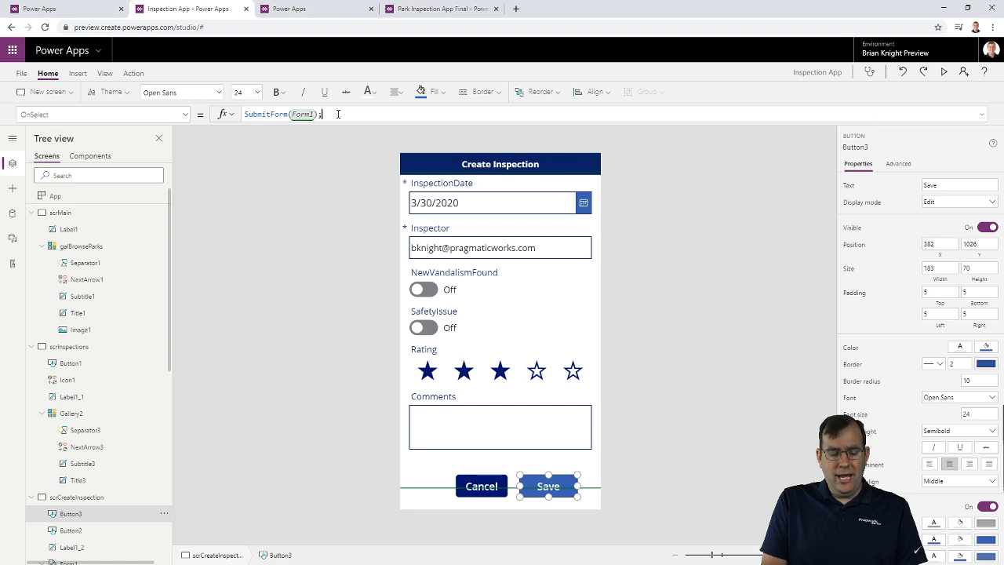
text(ewForm()
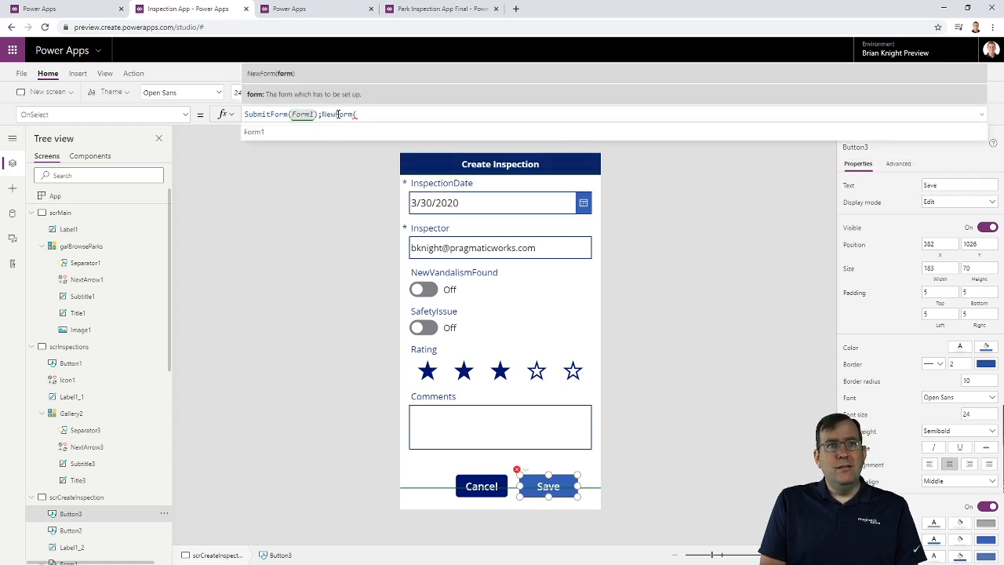
text(Form1))
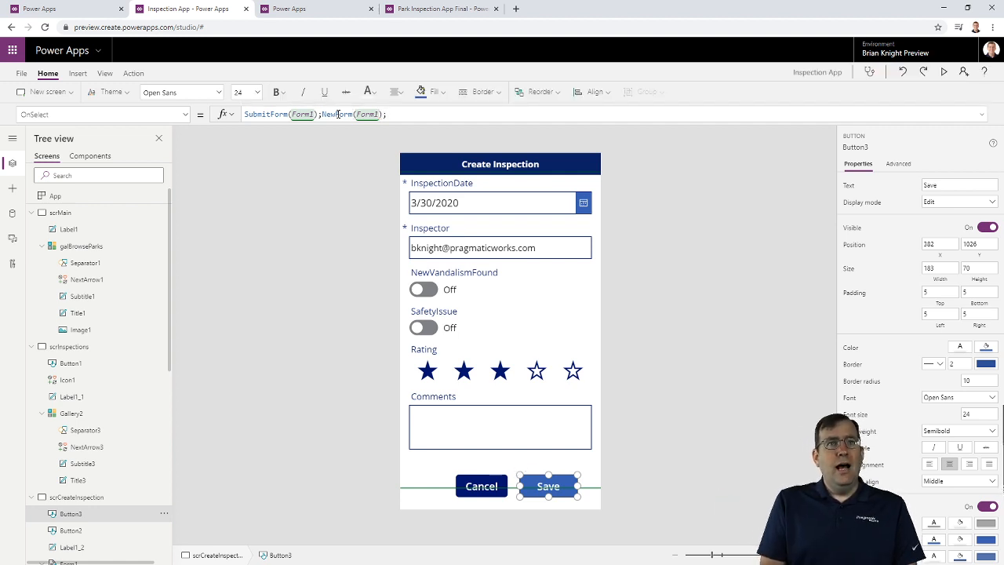
text(;Back())
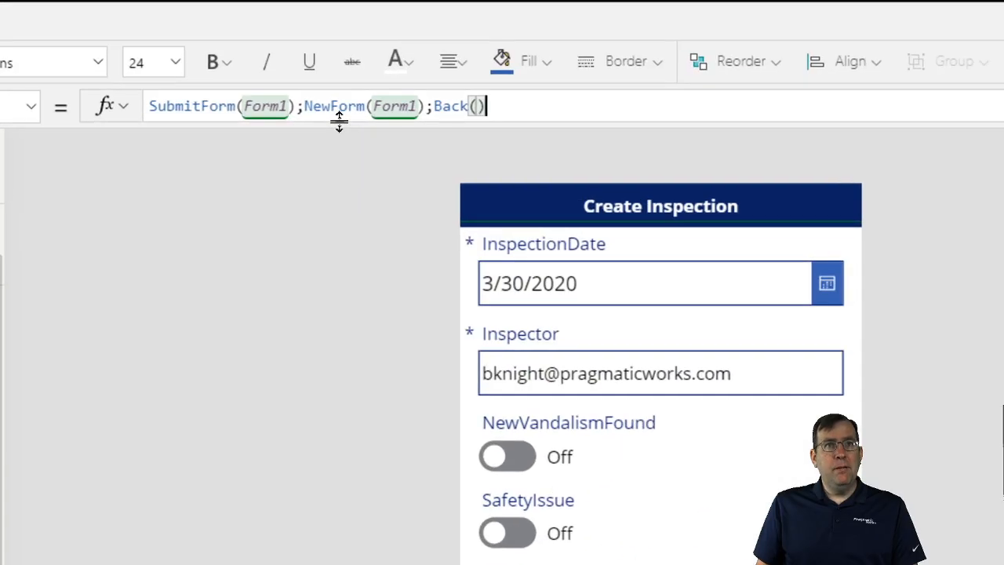
Enlarge the formula bar and apply text formatting to the Save button's OnSelect formula
drag(339, 122, 339, 143)
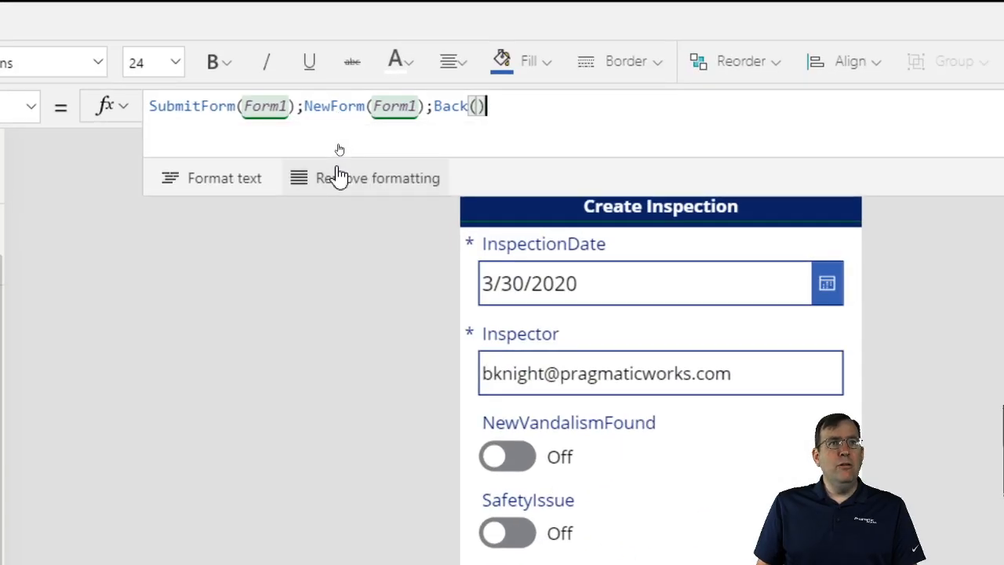
click(218, 211)
click(219, 185)
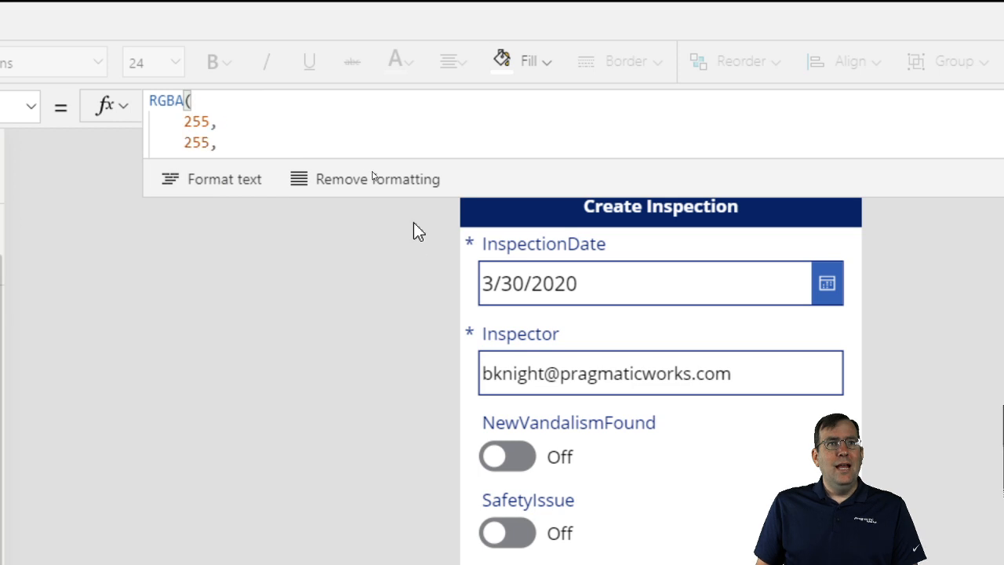
click(369, 107)
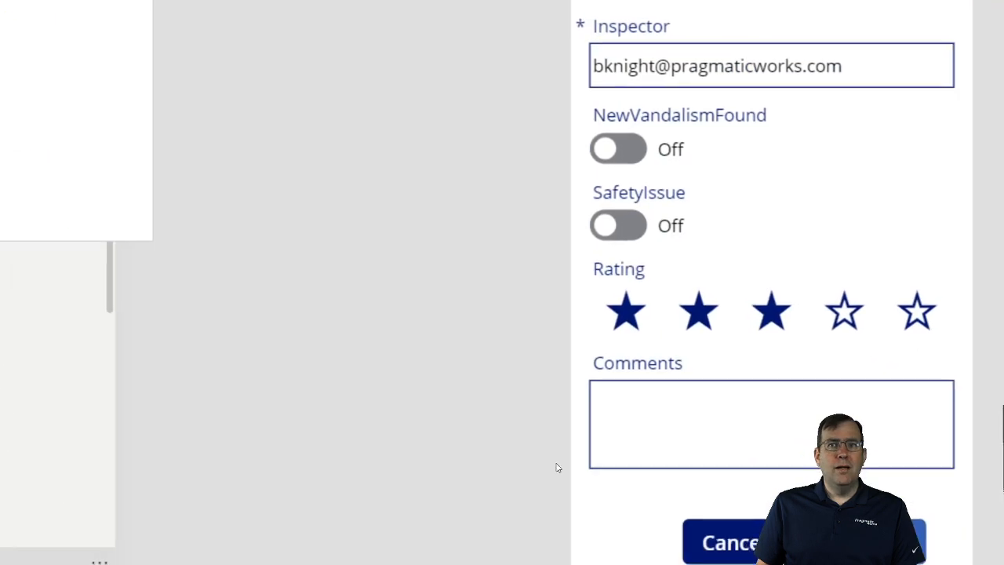
click(860, 484)
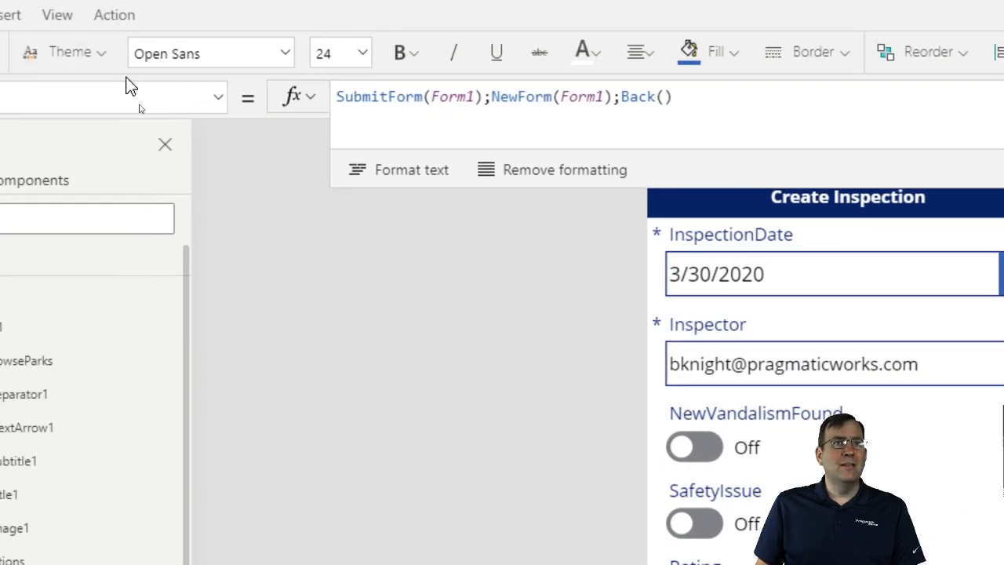
click(436, 181)
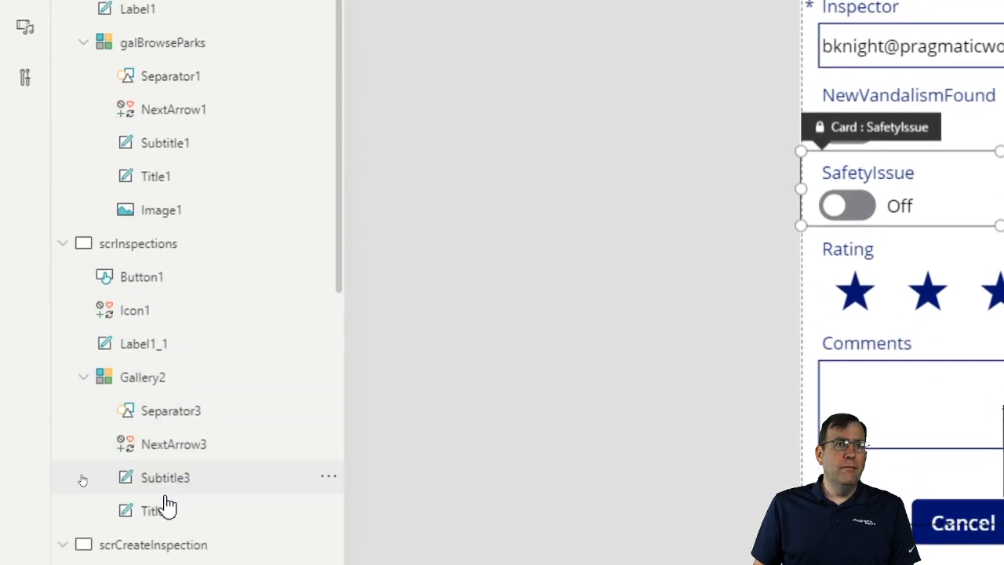
Select Form1 on the scrCreateInspection screen and look through its available properties, including OnFailure, OnReset and OnSuccess
scroll(163, 532, down, 5)
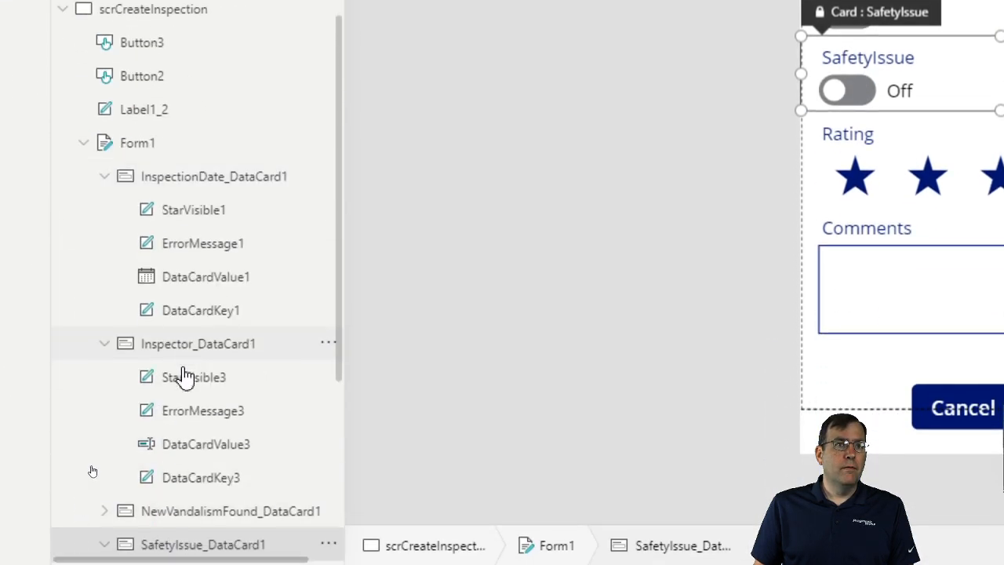
scroll(184, 376, down, 5)
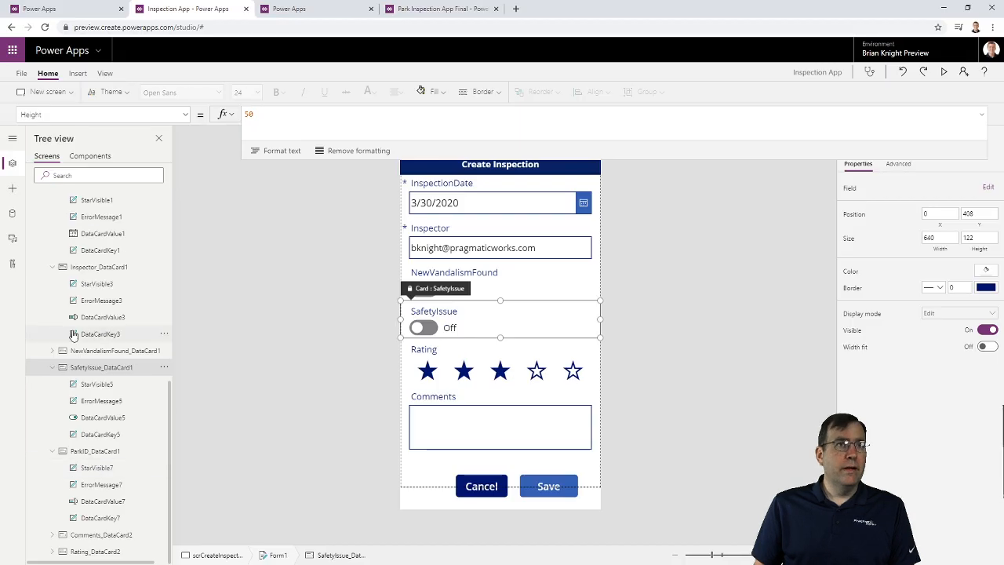
scroll(73, 335, up, 5)
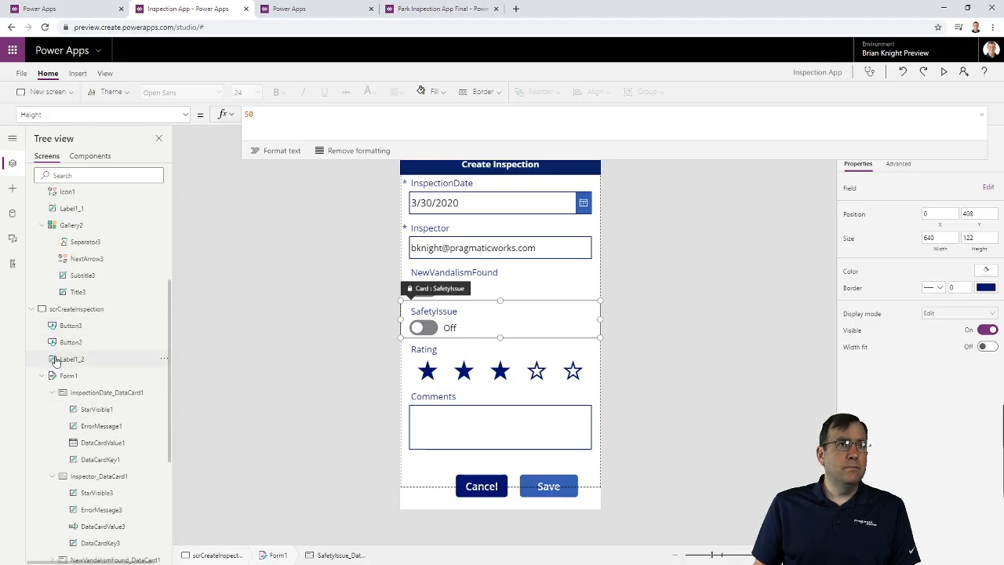
click(78, 376)
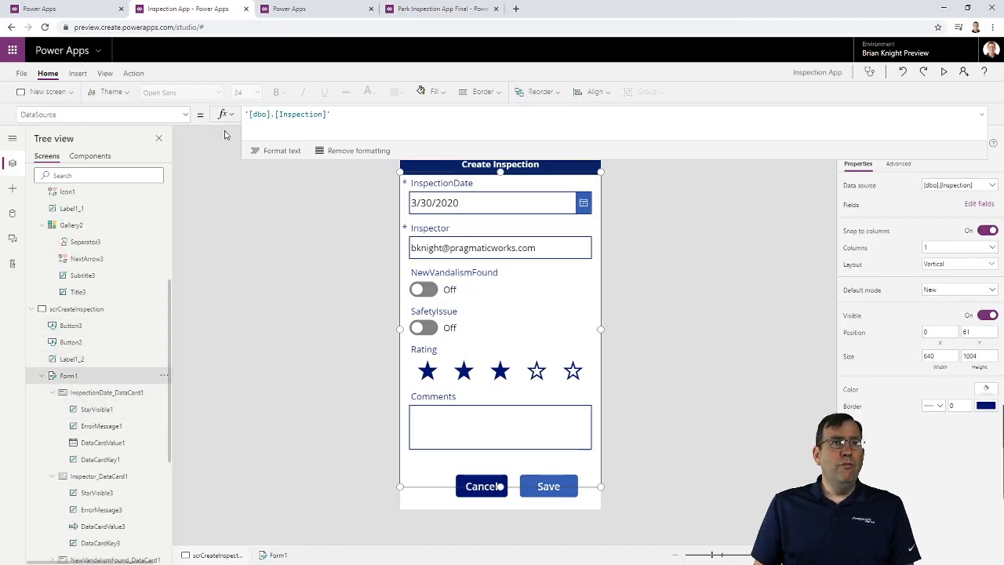
click(185, 114)
scroll(119, 258, down, 5)
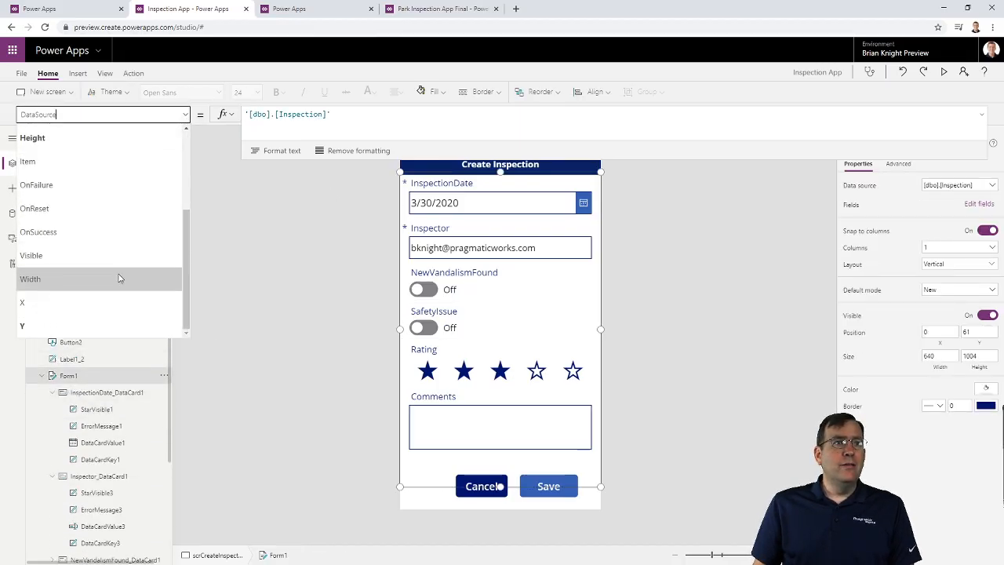
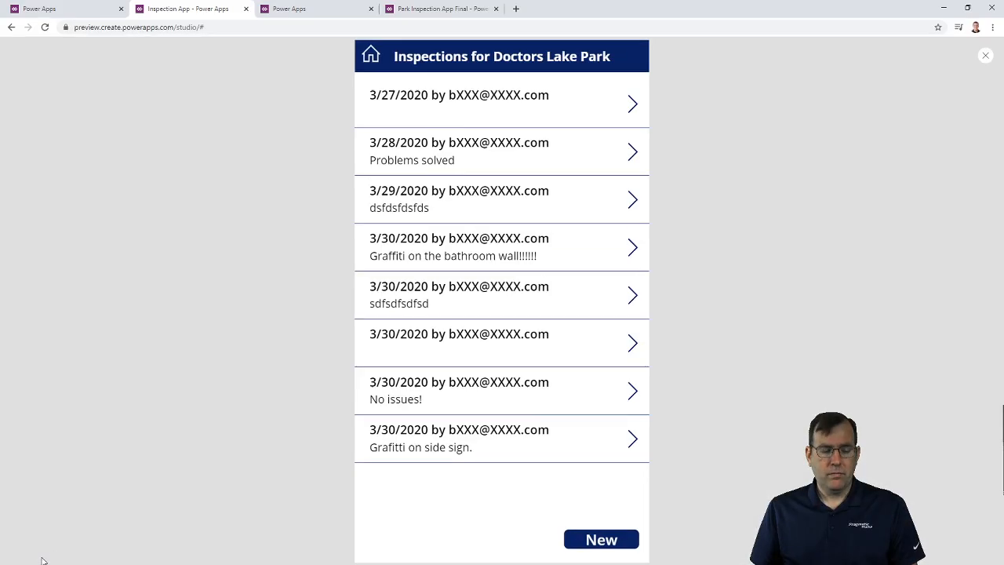
Exit the preview and change the arrow icon NextArrow3 in the inspections gallery to the Edit icon
key(Escape)
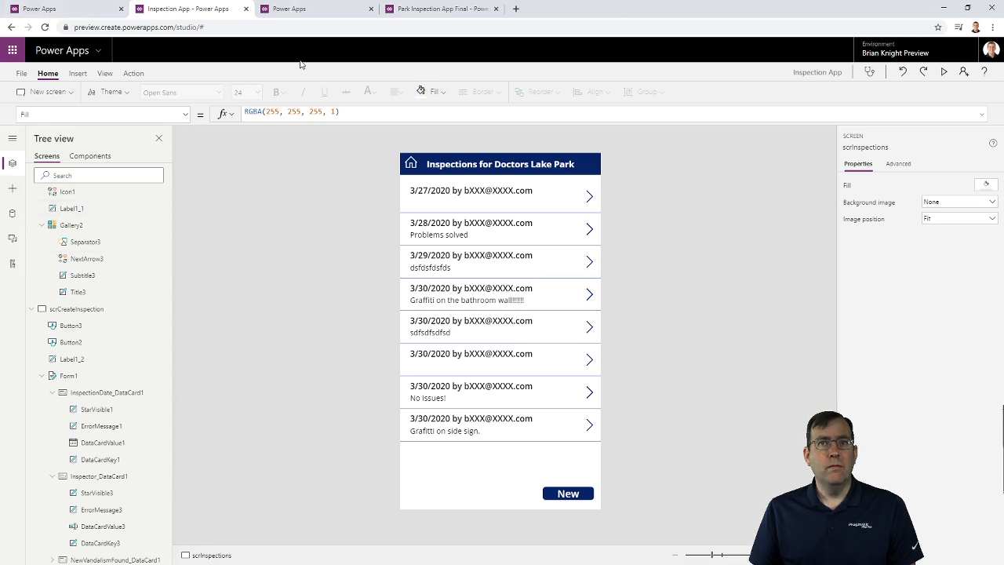
click(589, 195)
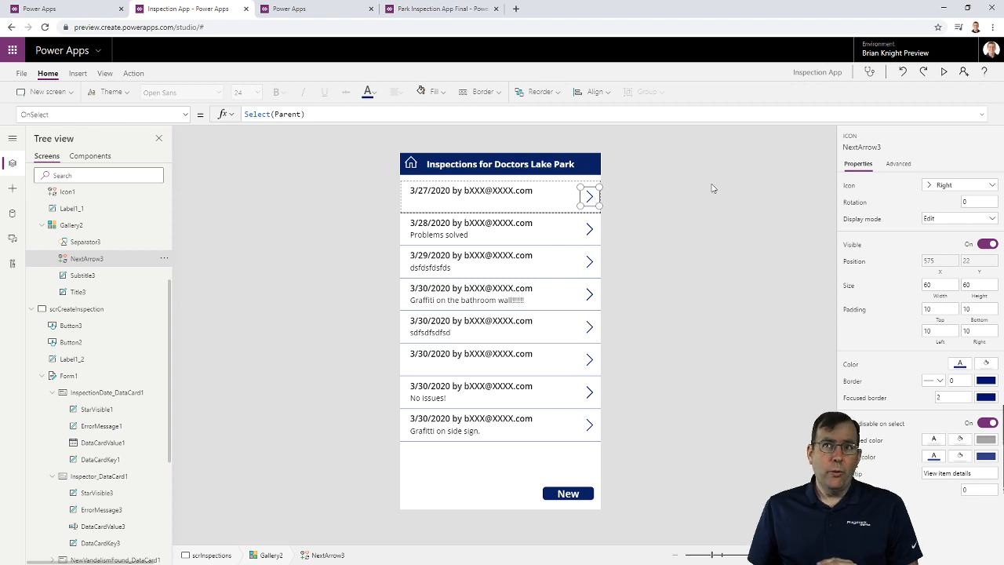
click(948, 191)
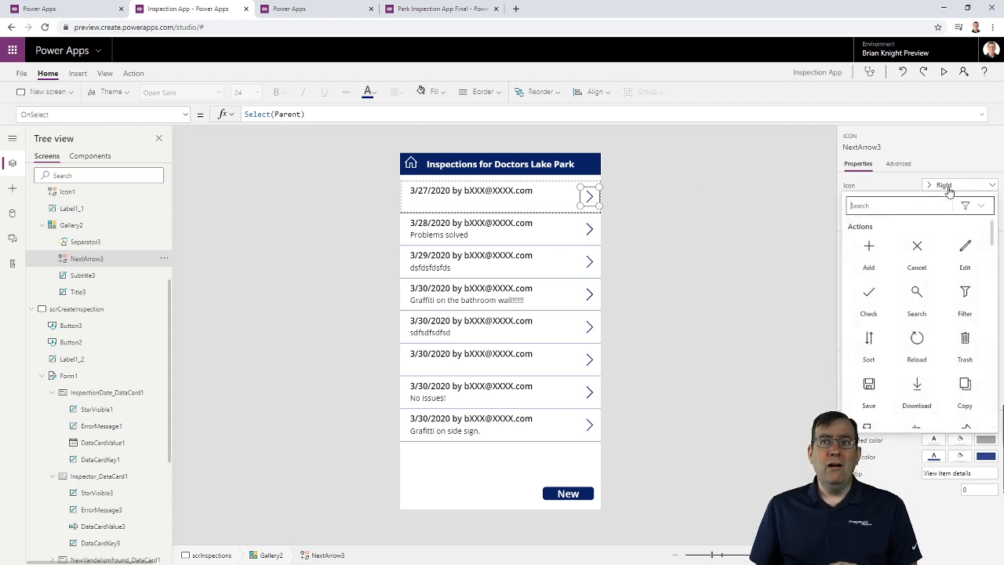
click(964, 251)
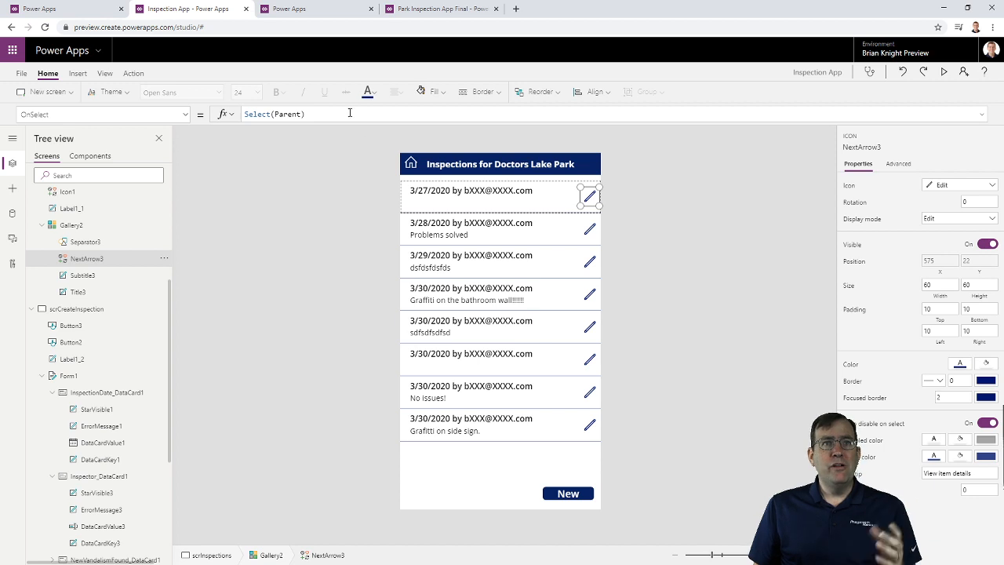
Replace the gallery edit icon's OnSelect formula with EditForm(Form1);
drag(307, 114, 114, 108)
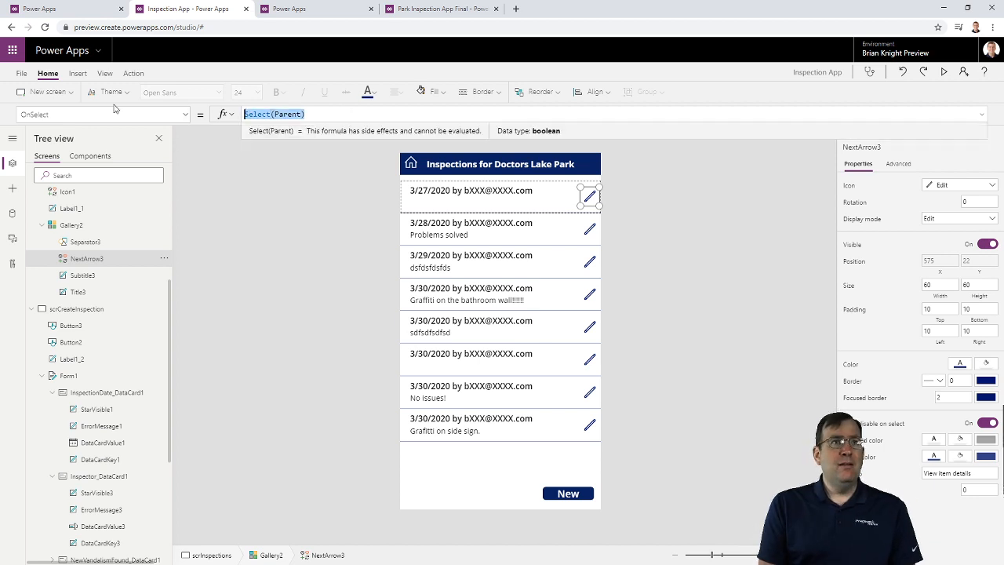
key(BackSpace)
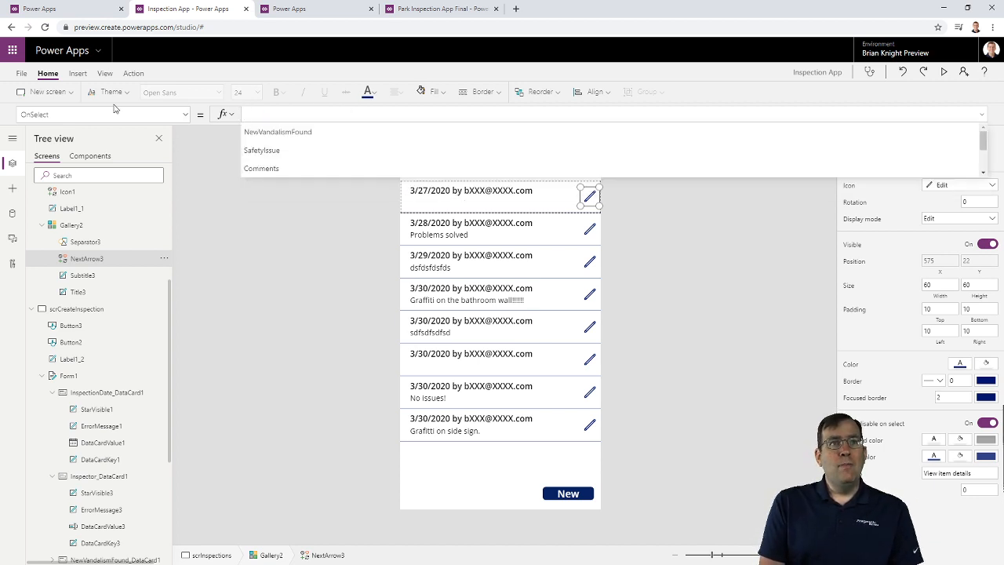
text(Edit)
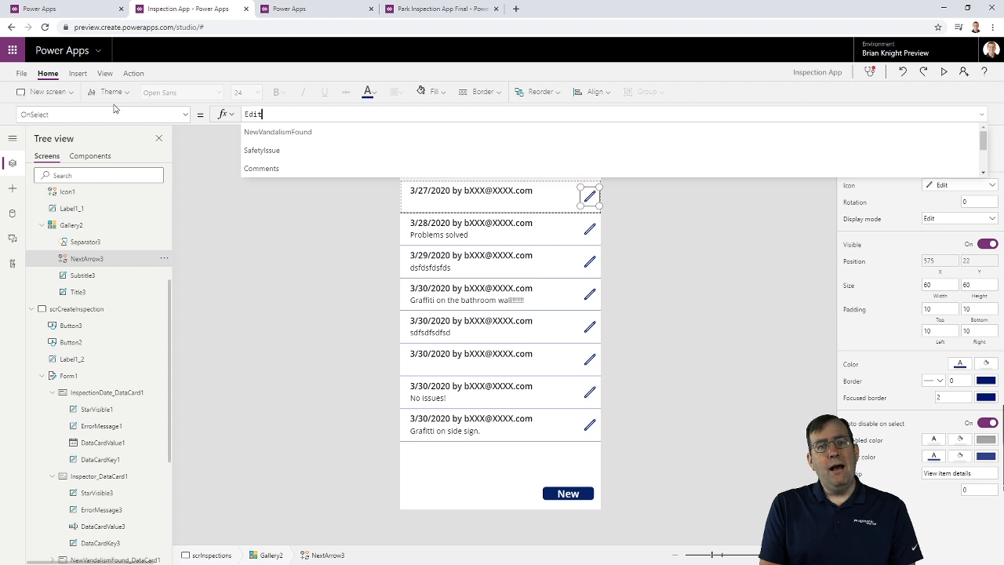
text(Form()
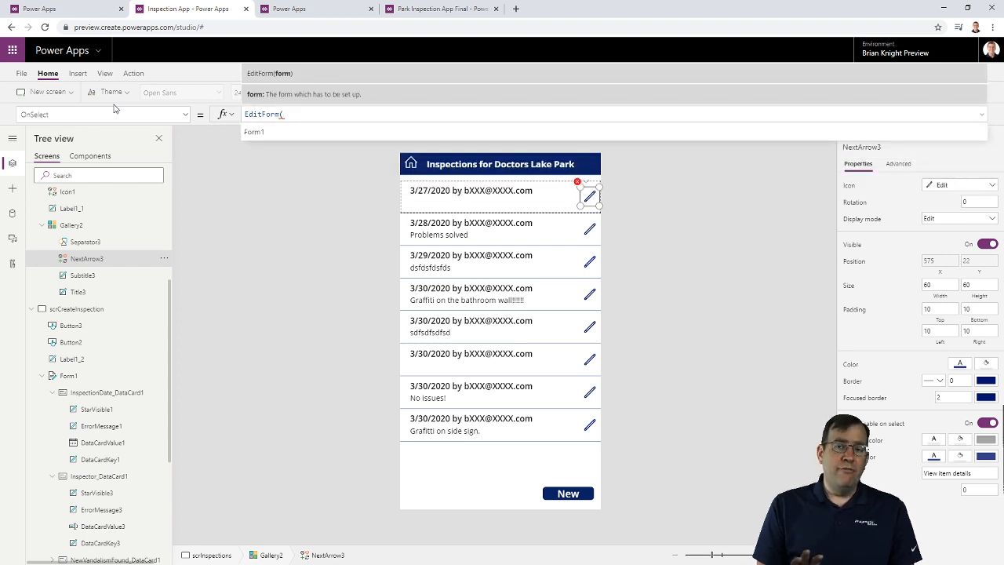
text(Form1)
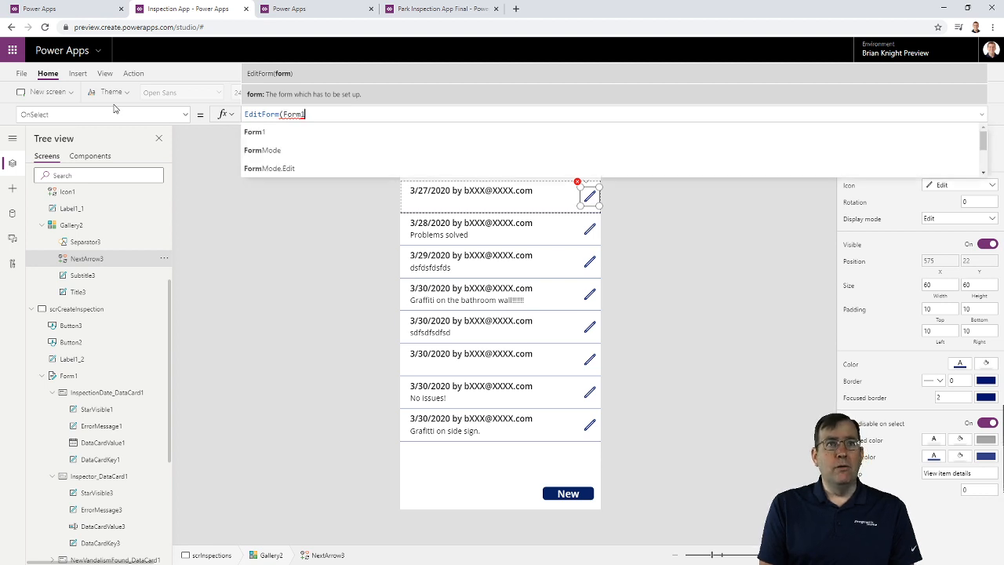
text())
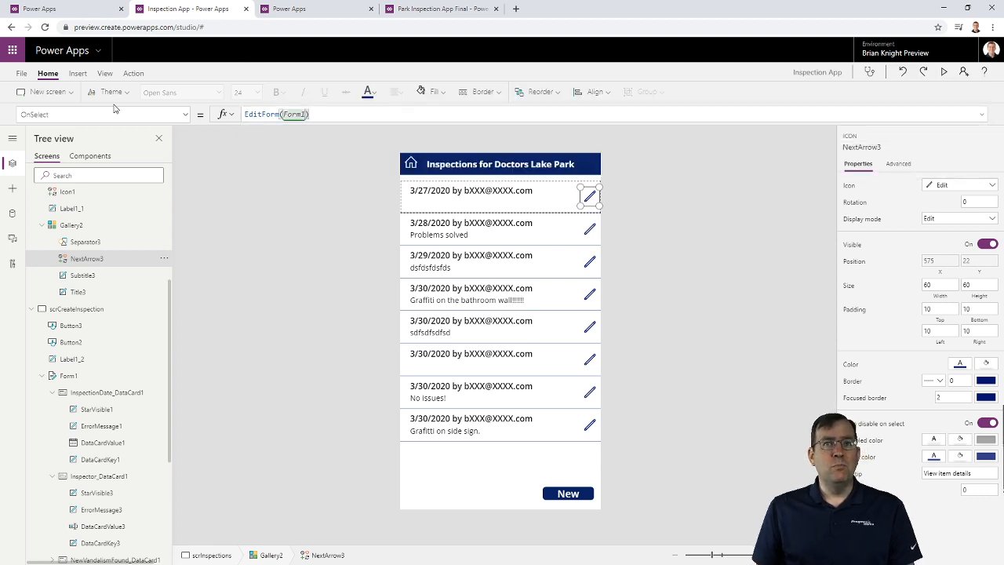
text(;)
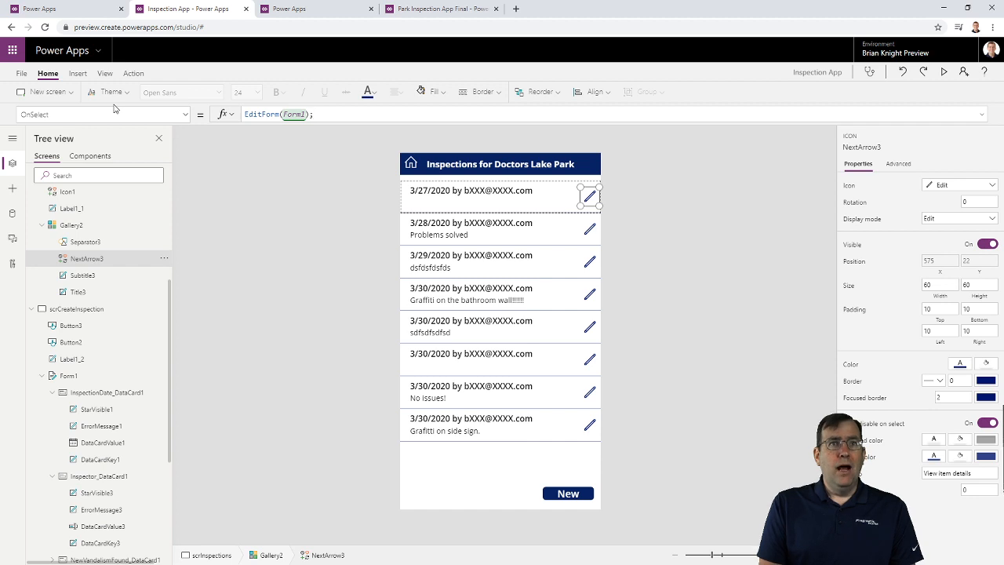
Append Navigate(scrCreateInspection) to the edit icon's OnSelect formula
text(Navigate)
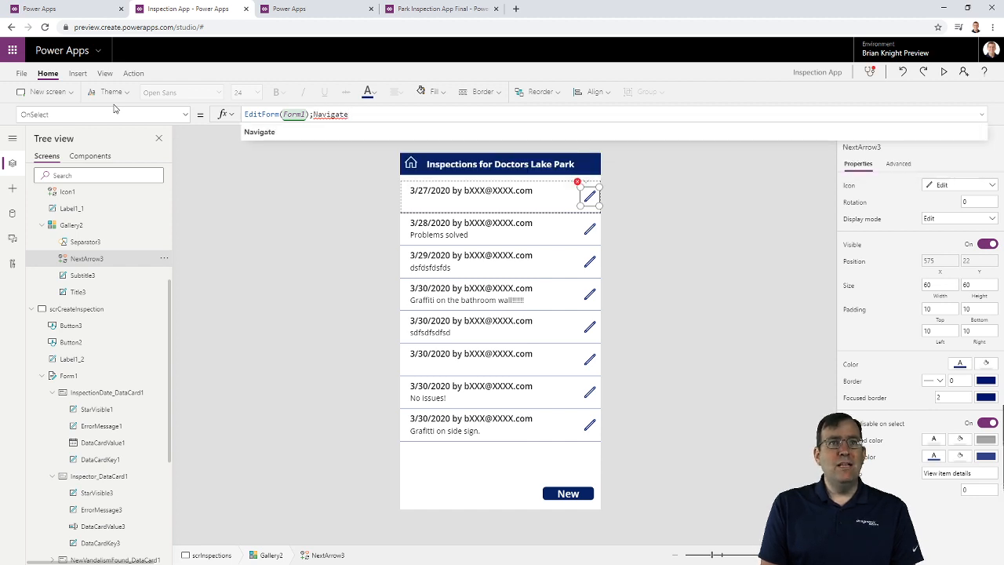
text(()
key(Down)
key(Down)
key(Down)
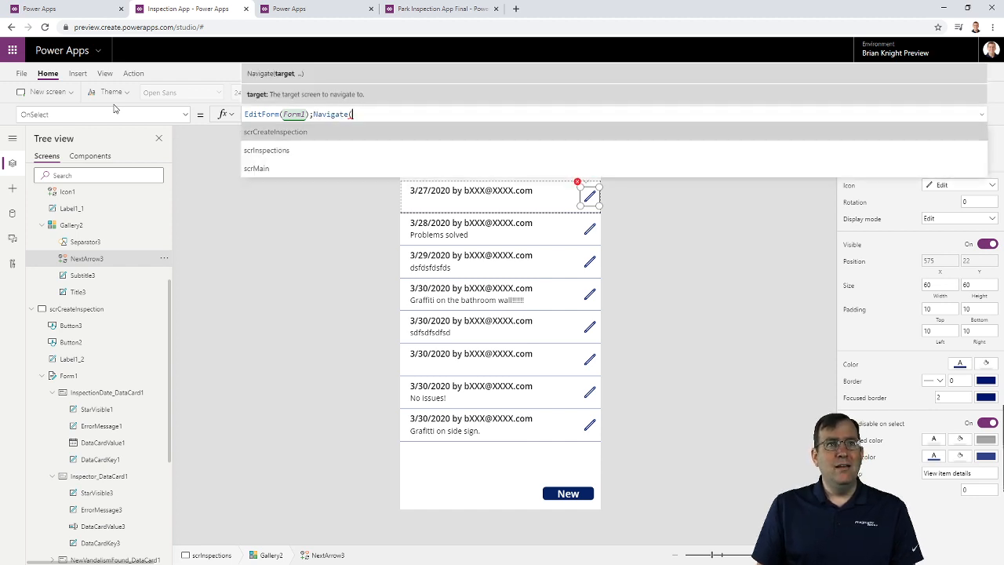
key(Up)
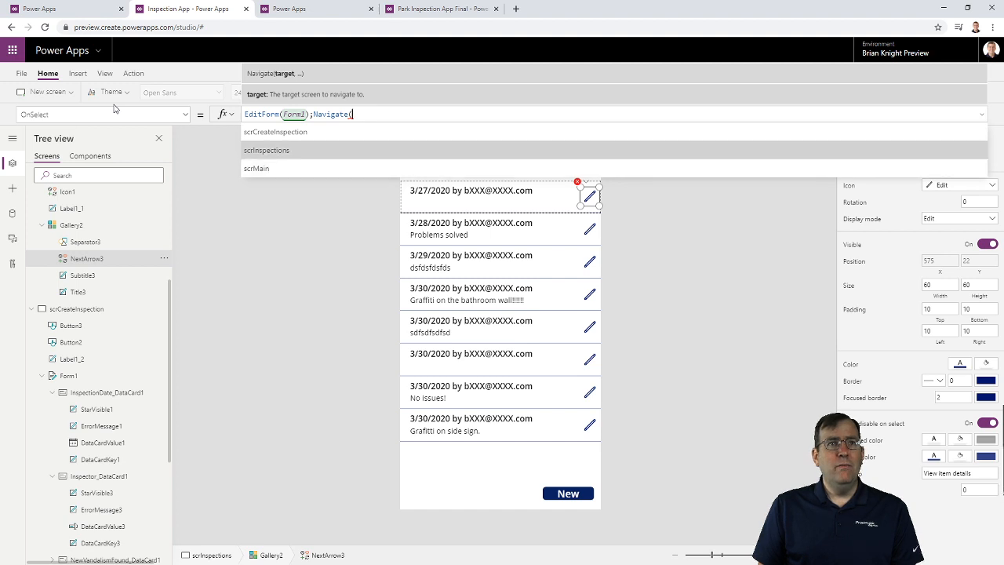
key(Up)
key(Tab)
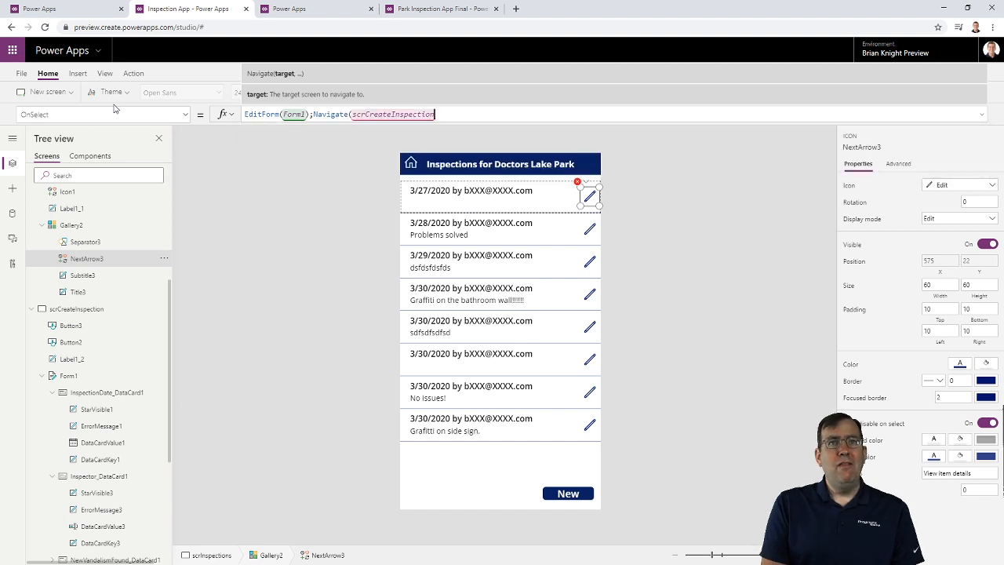
text())
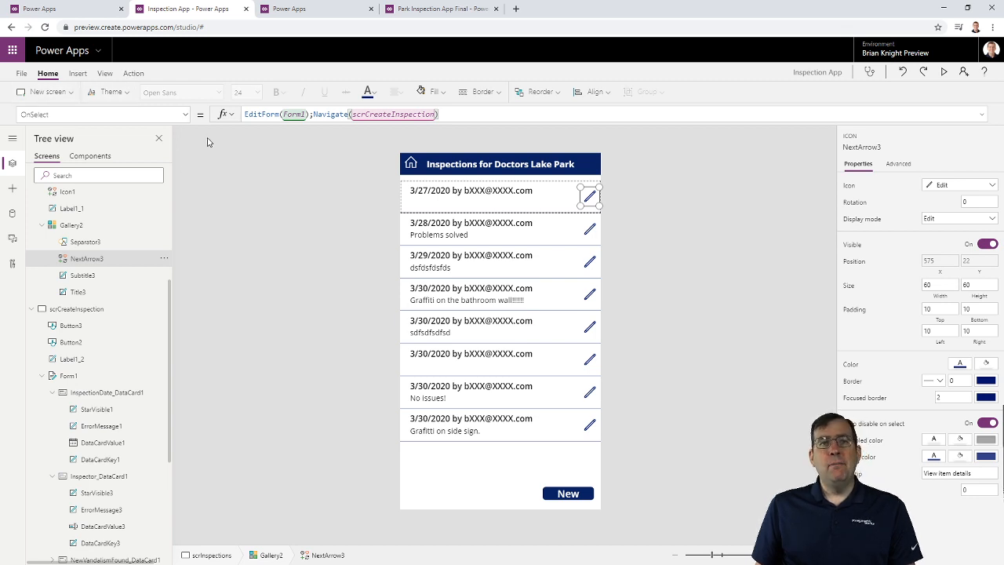
Test the edit icon of the 3/28/2020 inspection, preview the Create Inspection screen it opens, and exit the preview
alt+click(591, 233)
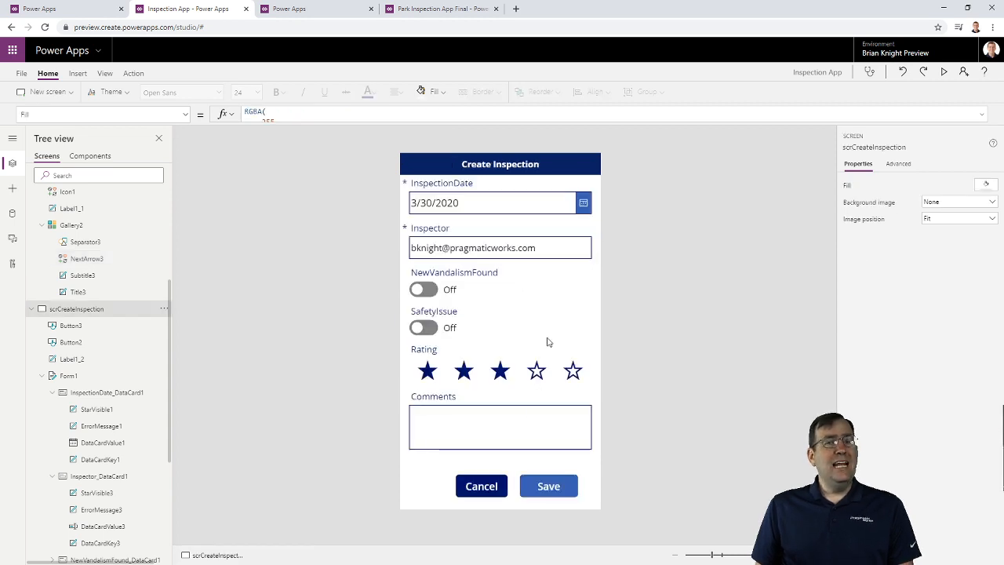
click(945, 72)
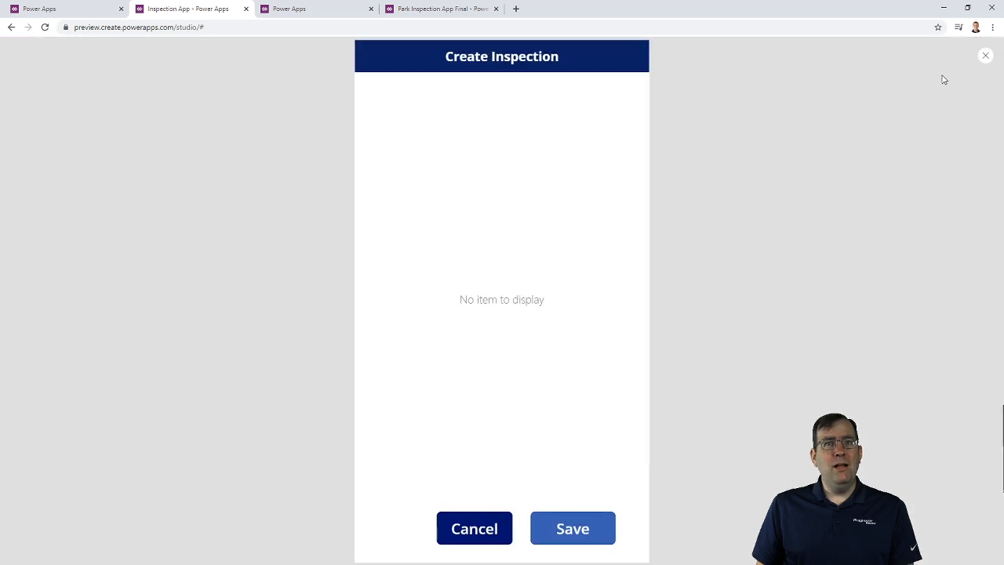
key(Escape)
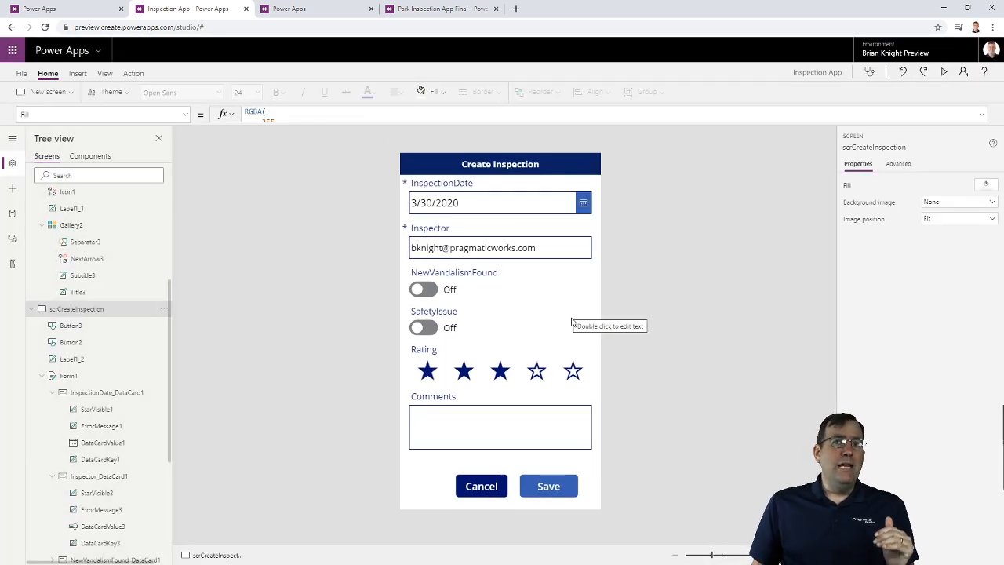
Set the Item property of Form1 on the Create Inspection screen to Gallery2.Selected
click(572, 328)
click(593, 480)
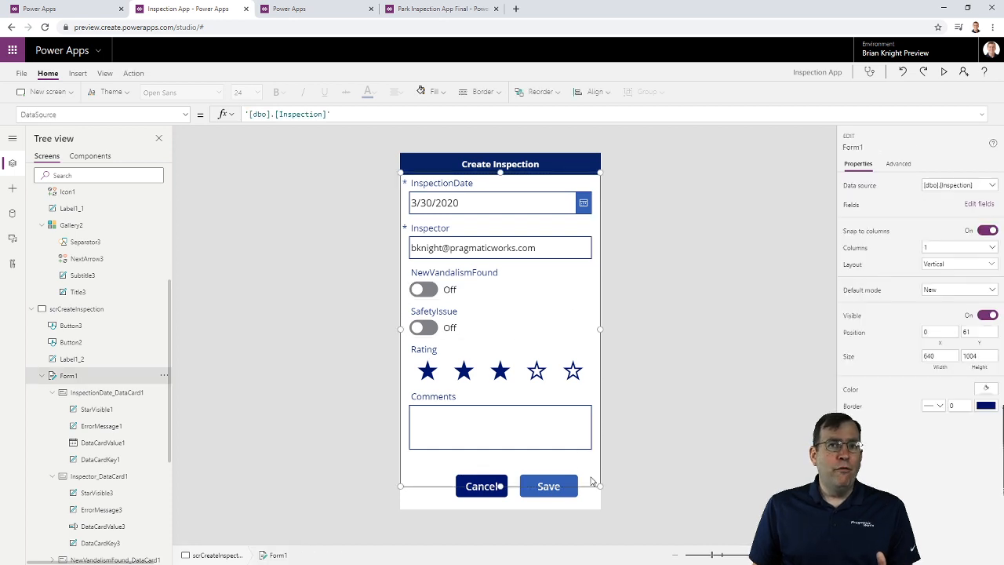
click(183, 115)
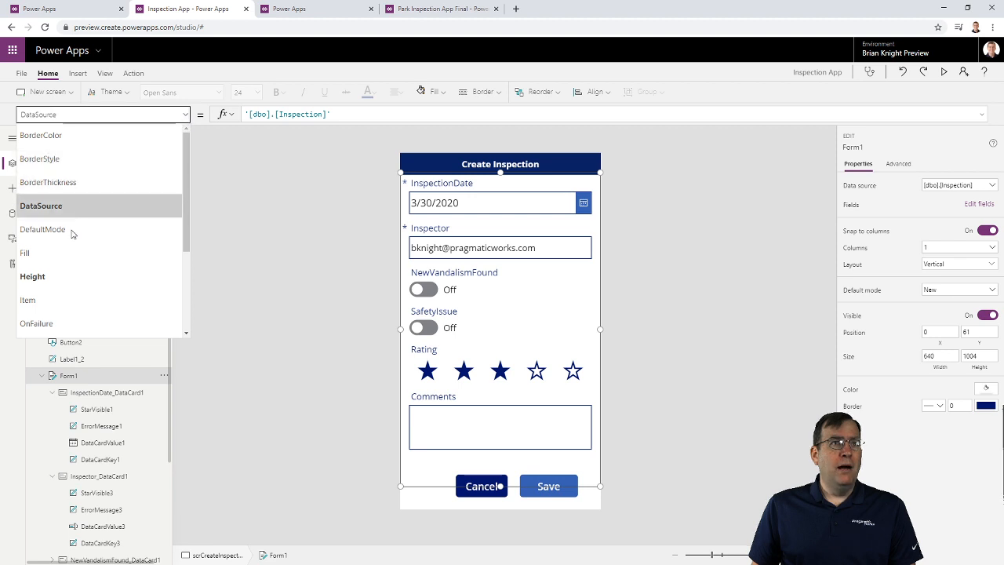
click(81, 300)
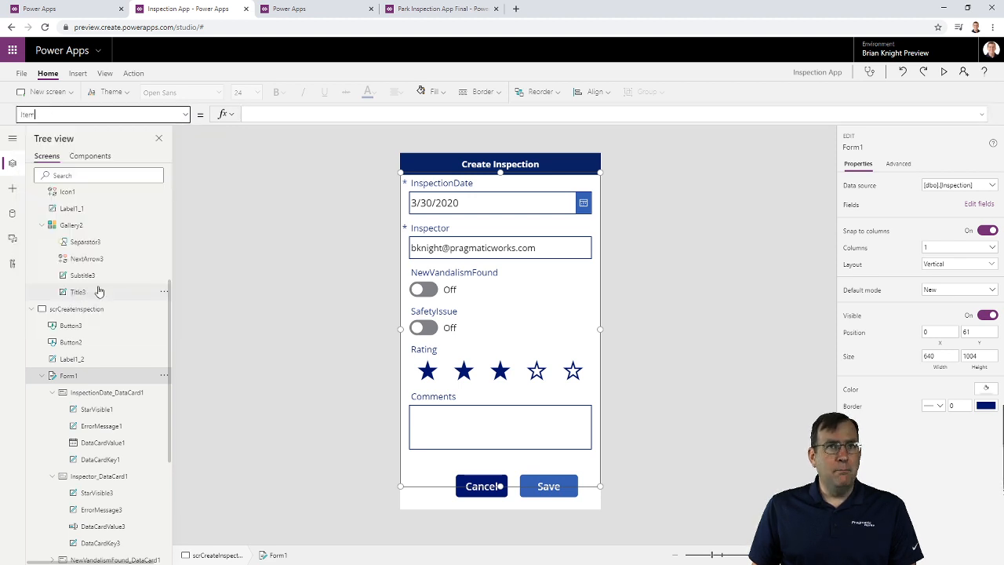
click(345, 114)
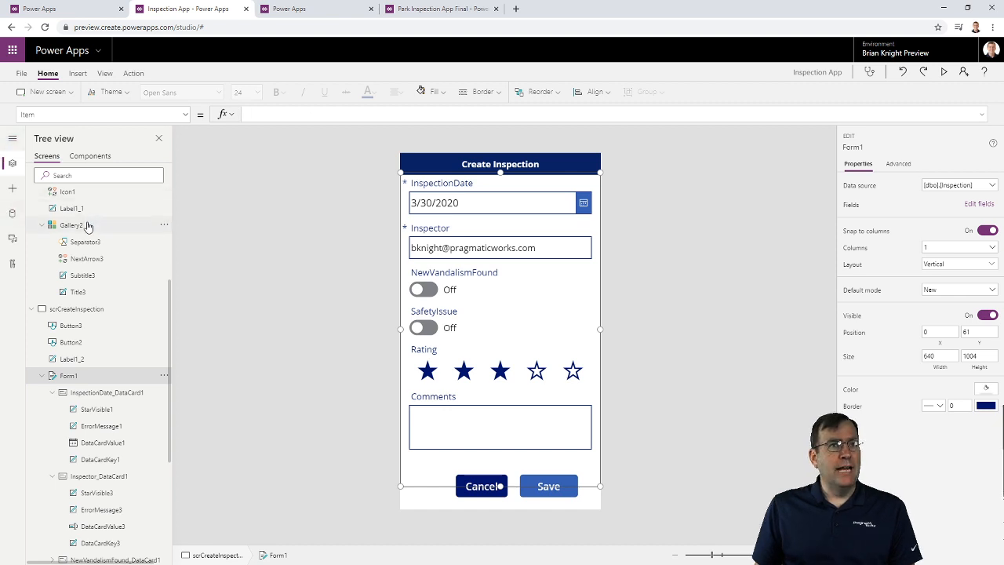
text(allery2)
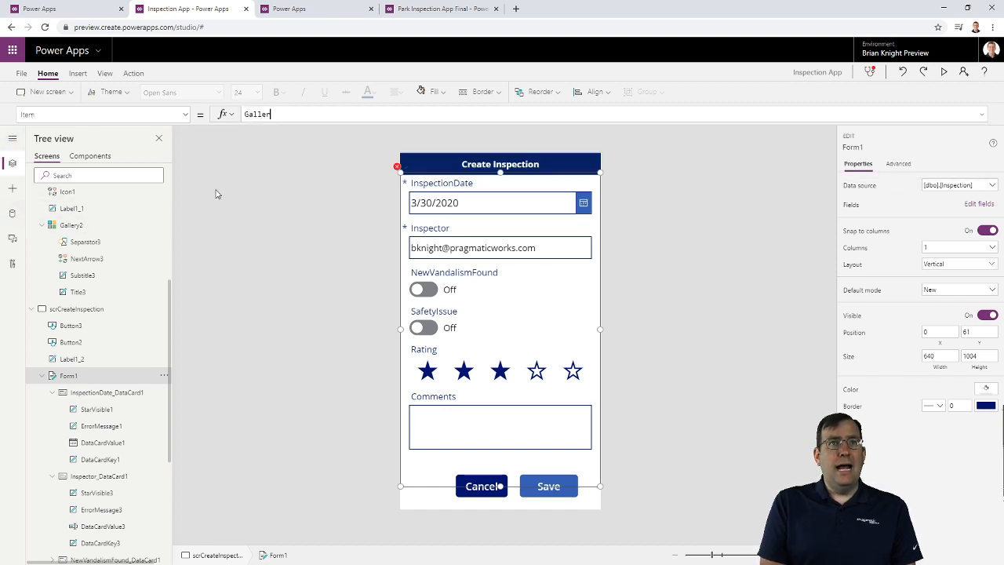
key(BackSpace)
key(BackSpace)
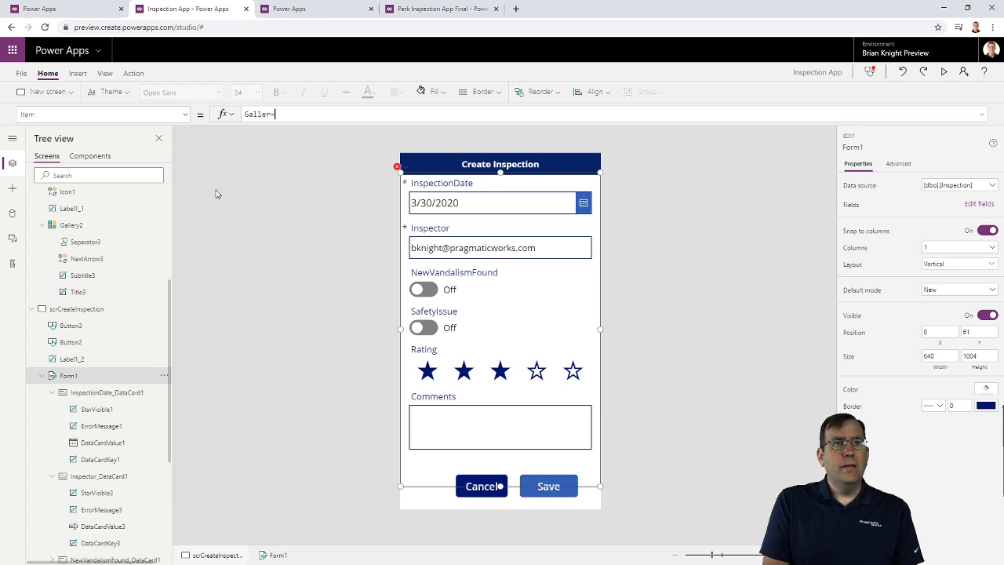
key(BackSpace)
text(=)
key(BackSpace)
text(y)
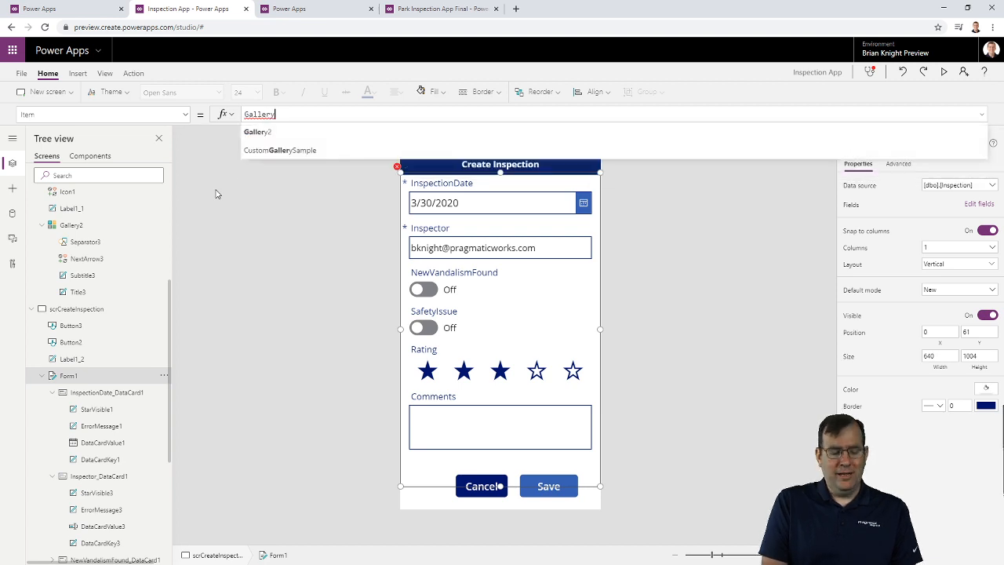
text(2.Selected)
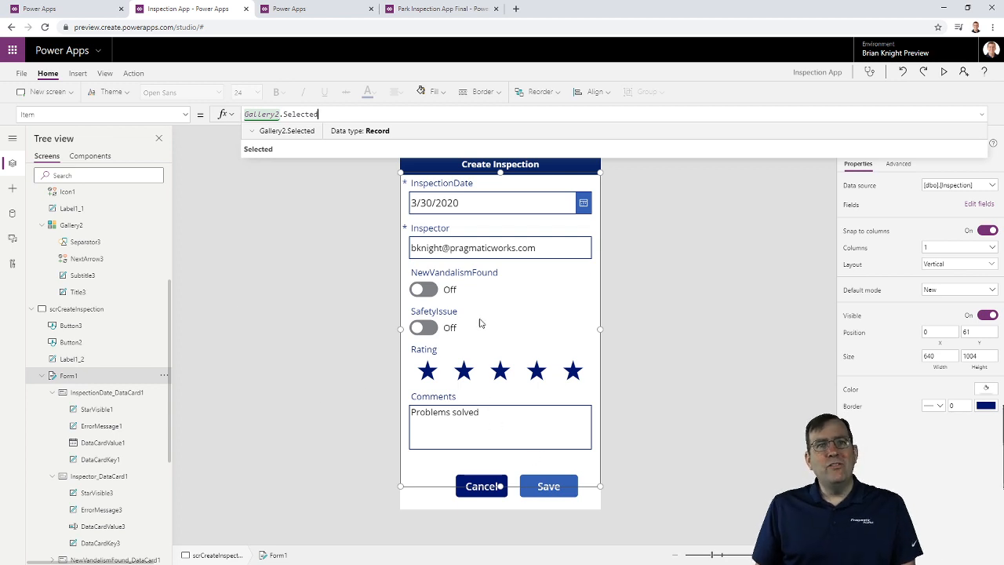
Preview the Create Inspection screen with the form bound to the selected gallery inspection
click(703, 379)
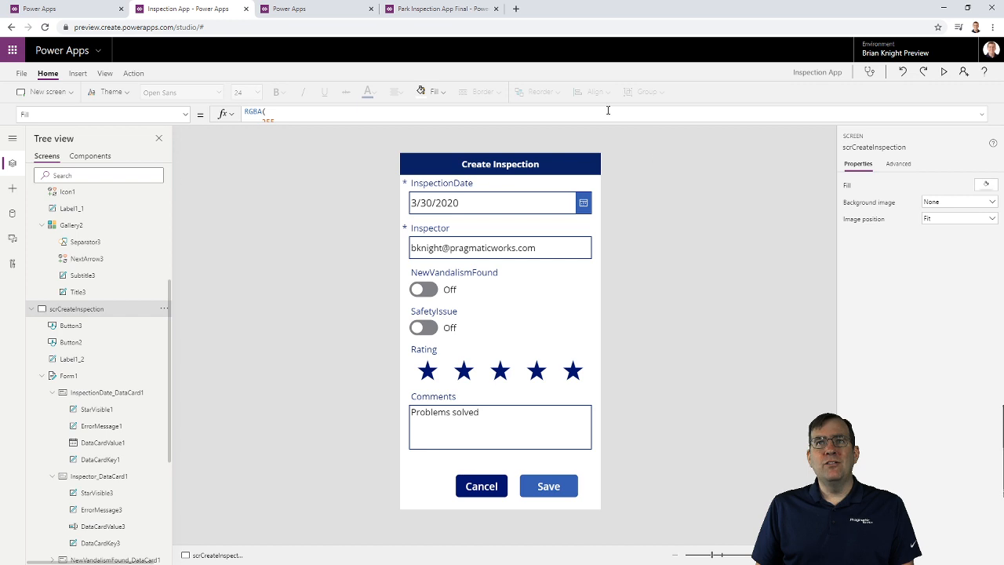
click(944, 71)
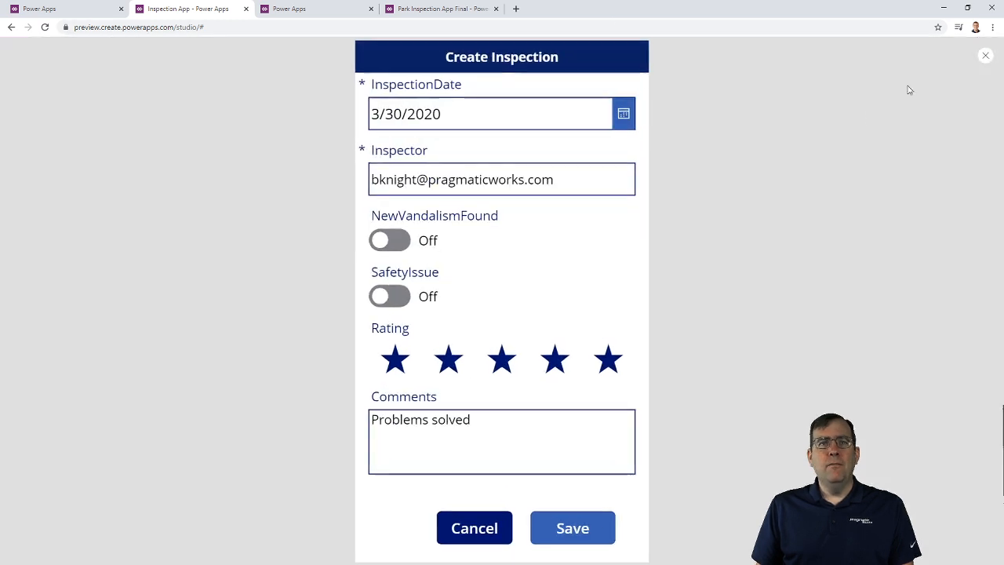
Edit the previewed inspection to a 3-star rating, SafetyIssue on and comment "Problems solved. Sorry not.", save it, and exit the preview
click(501, 358)
click(392, 298)
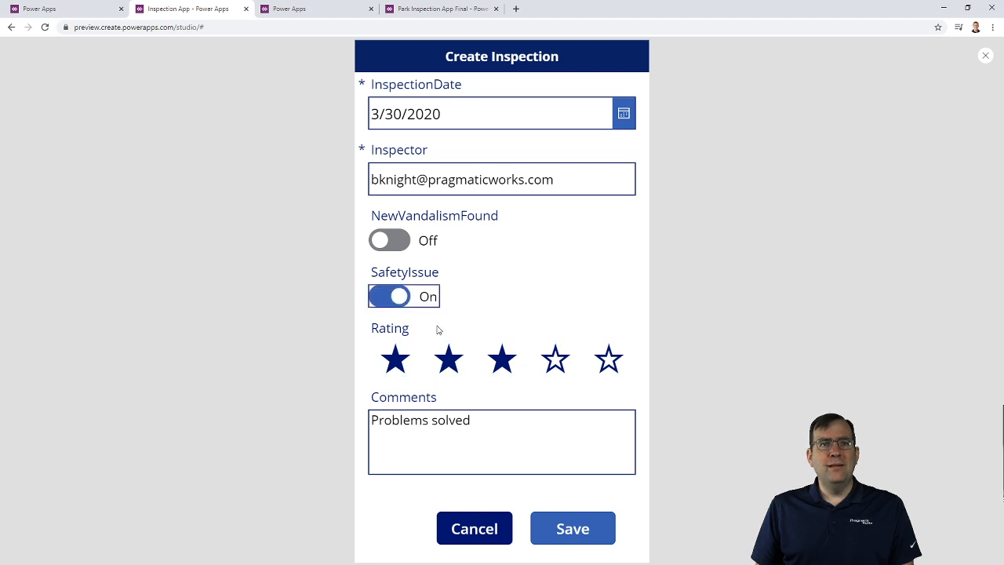
click(497, 417)
text(. Sorry!)
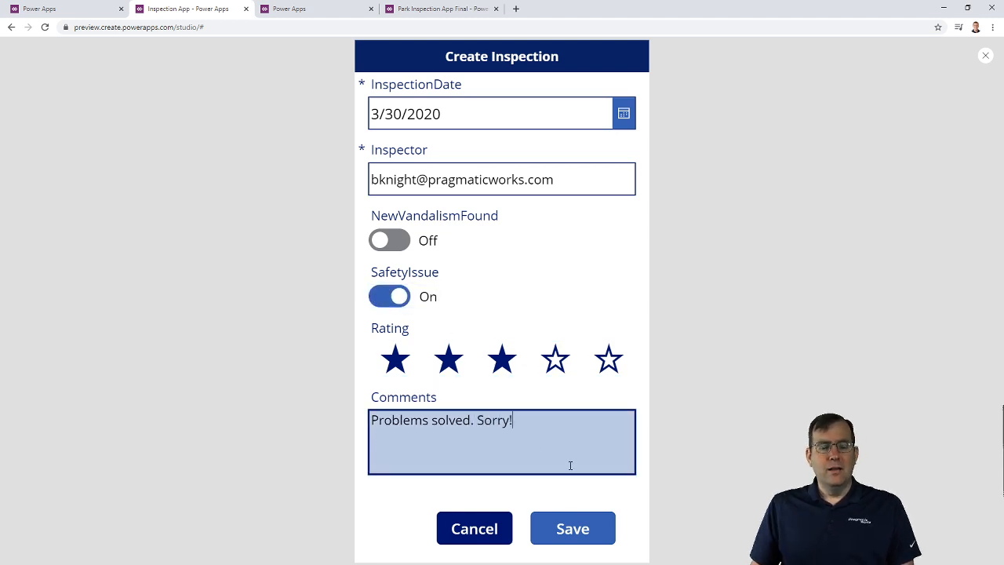
key(BackSpace)
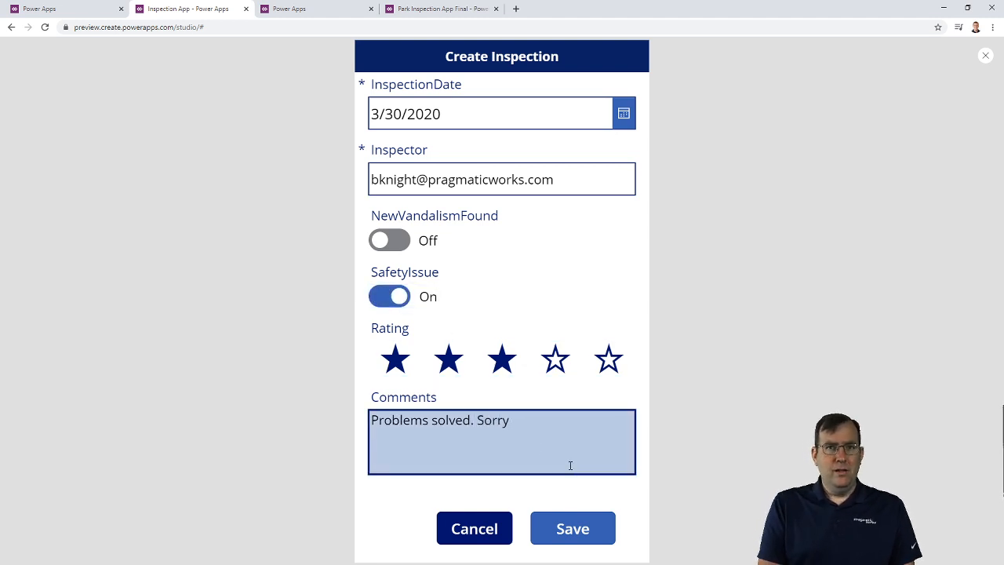
text(not.)
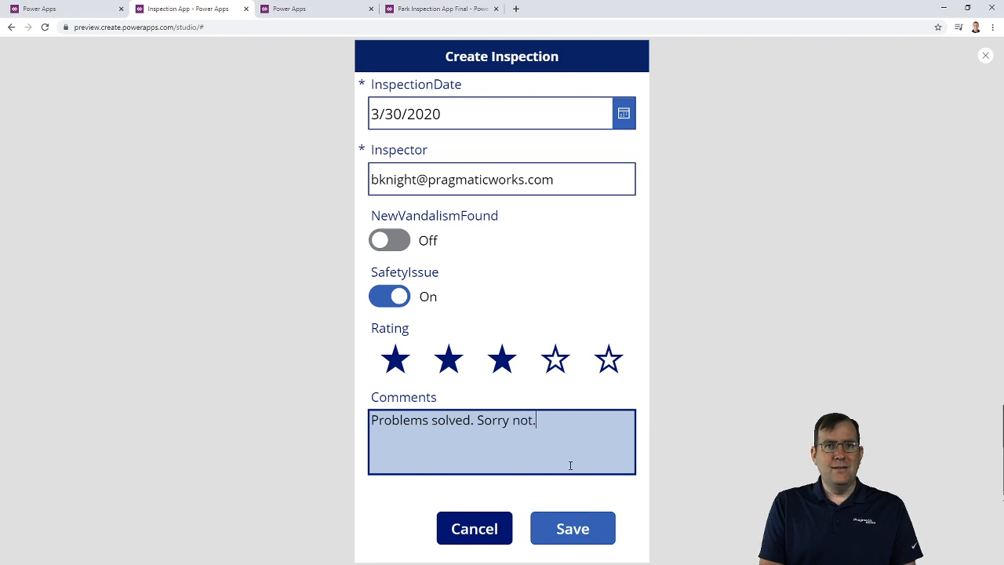
click(563, 526)
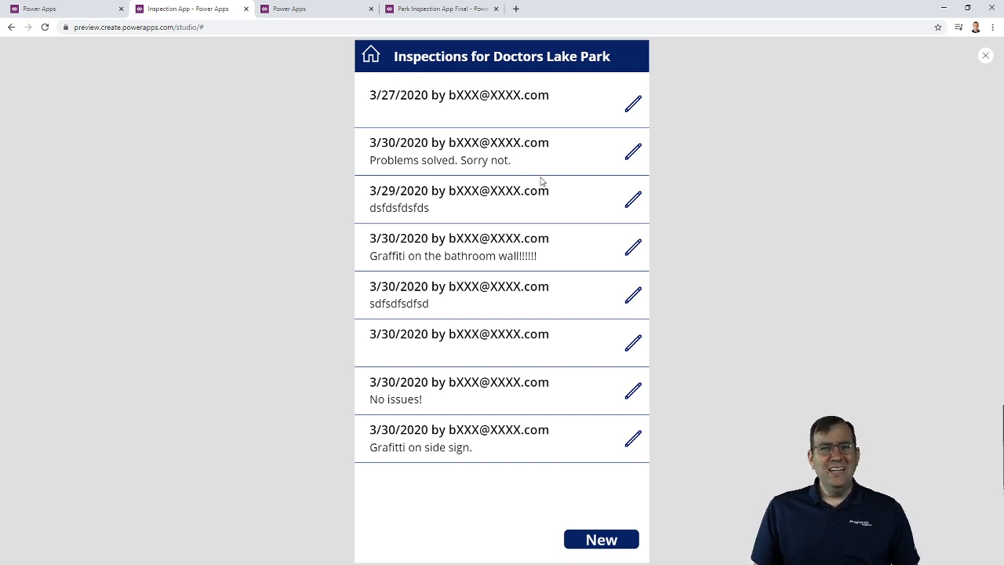
key(Escape)
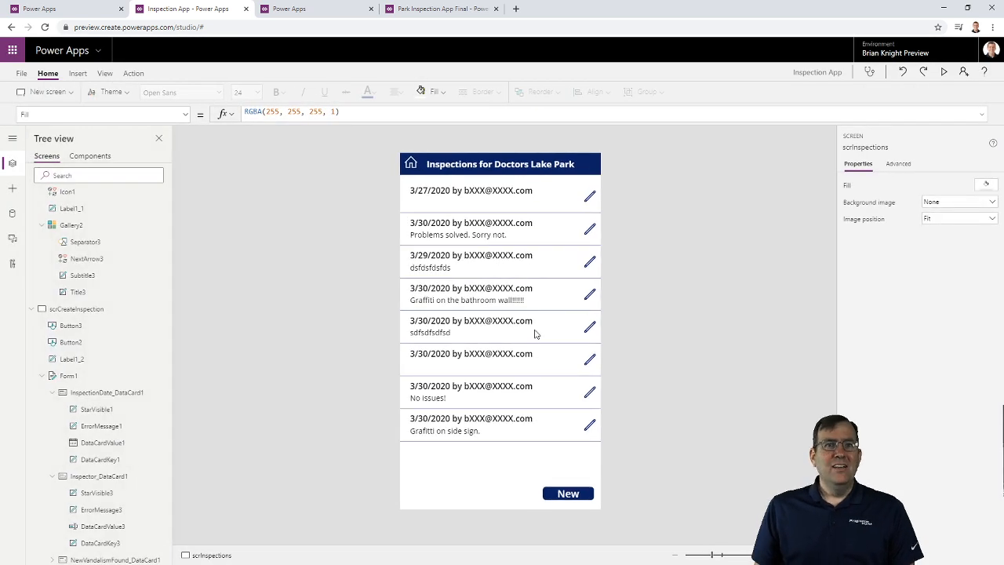
click(77, 73)
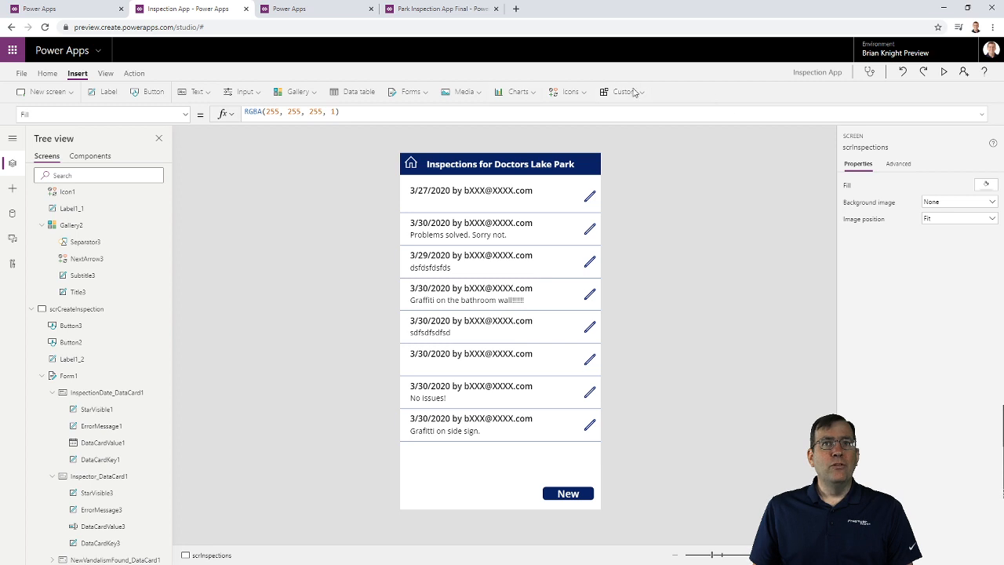
click(563, 93)
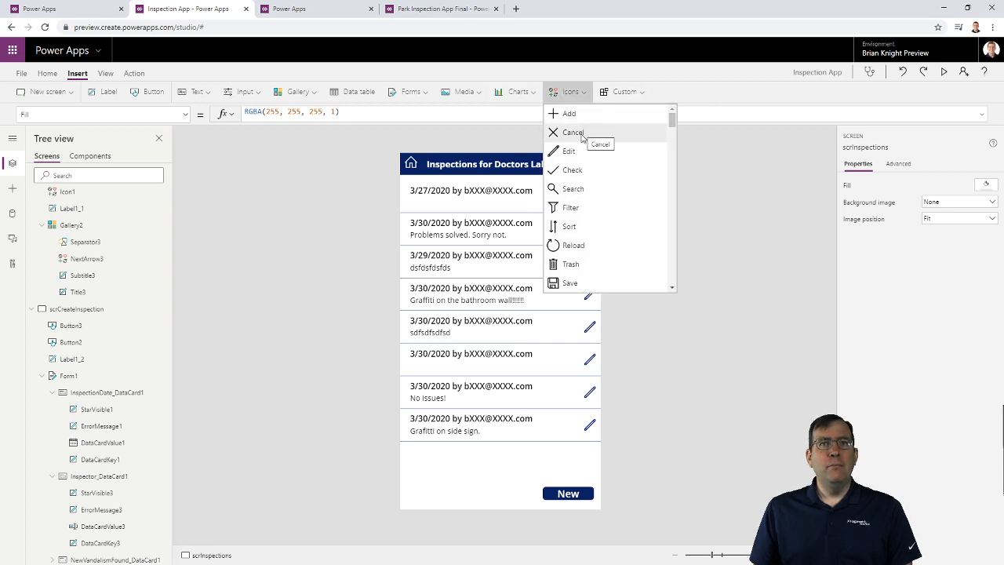
scroll(584, 176, down, 3)
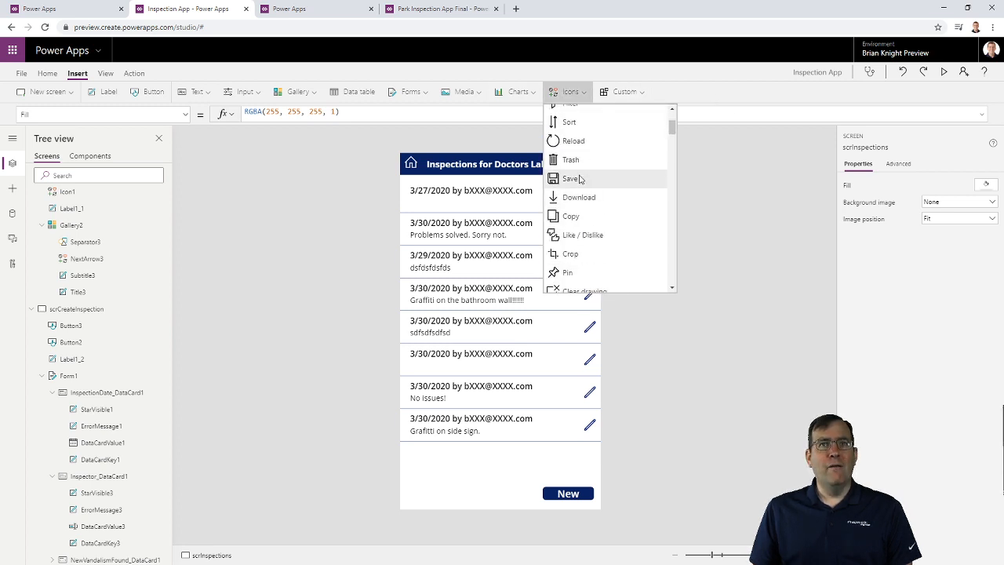
click(580, 168)
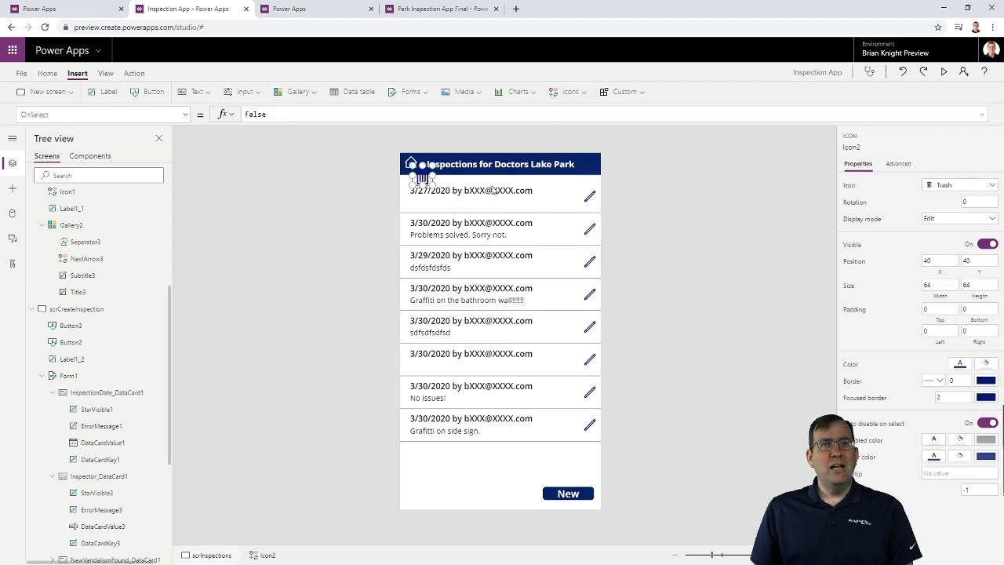
drag(422, 178, 396, 359)
key(Delete)
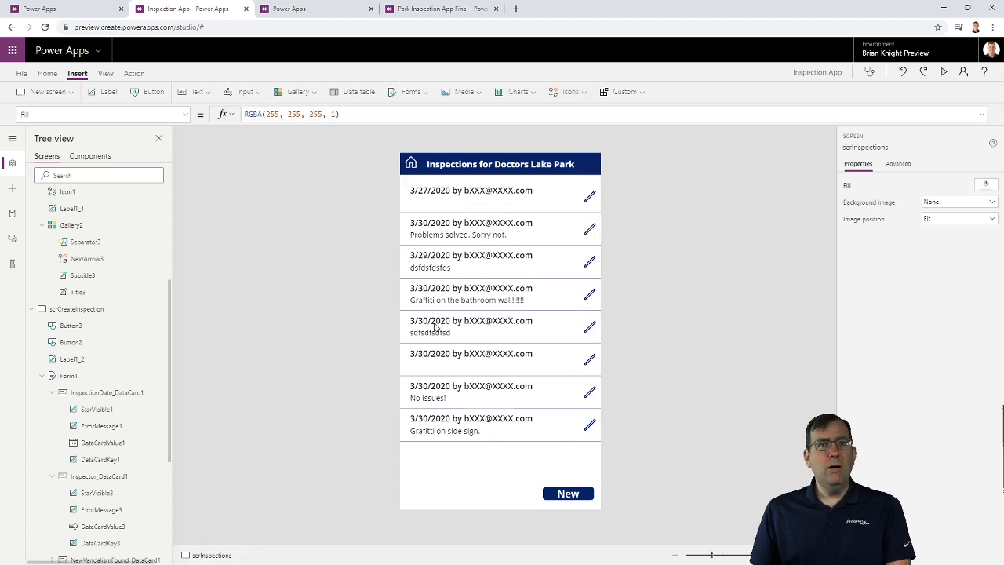
Insert a Trash icon in Gallery2's row template beside the edit icon, about 40 by 50 at about X 535, Y 22
click(451, 191)
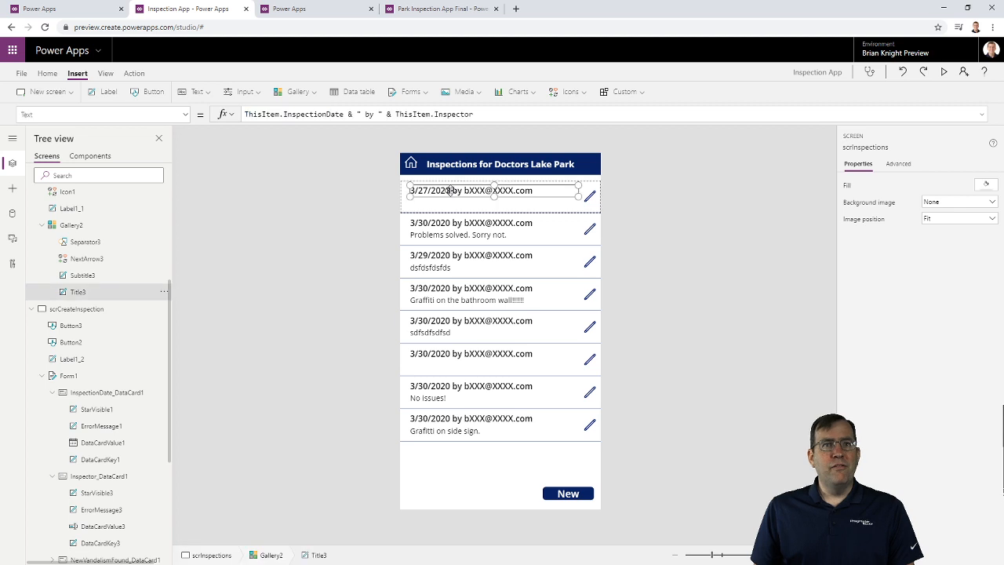
click(568, 91)
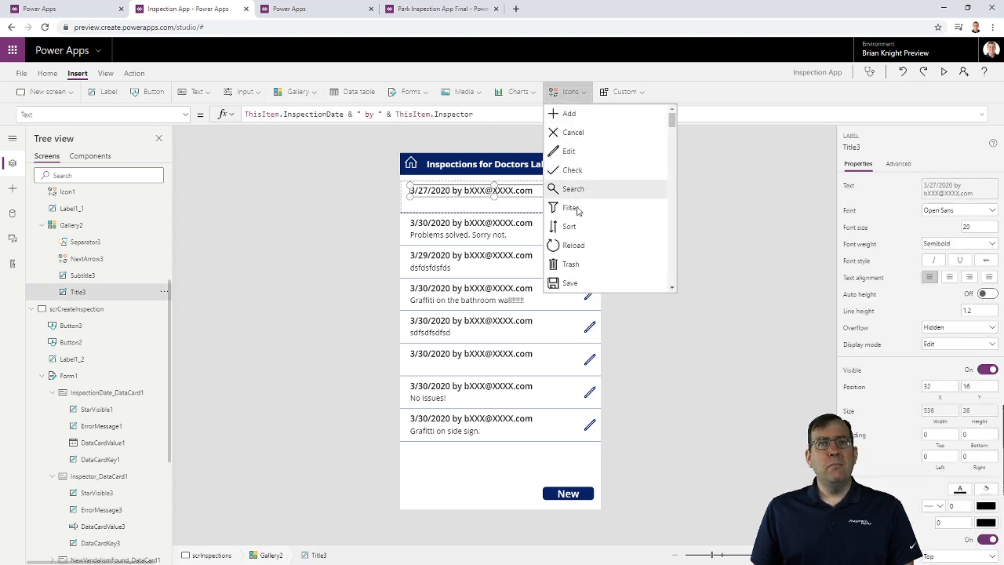
click(569, 264)
drag(422, 202, 575, 194)
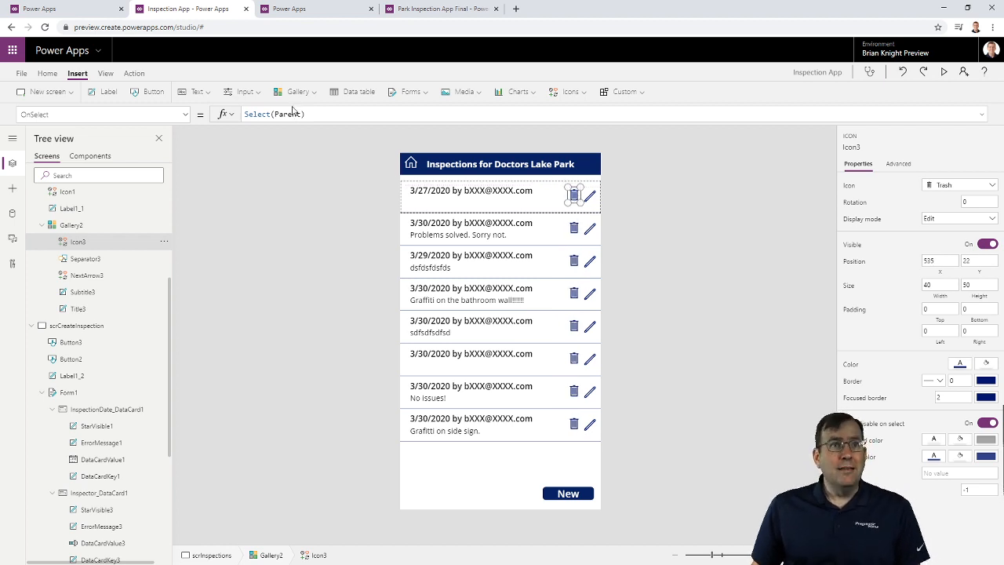
Set the Trash icon's OnSelect formula to Remove('[dbo].[Inspection]',ThisItem)
drag(310, 114, 141, 114)
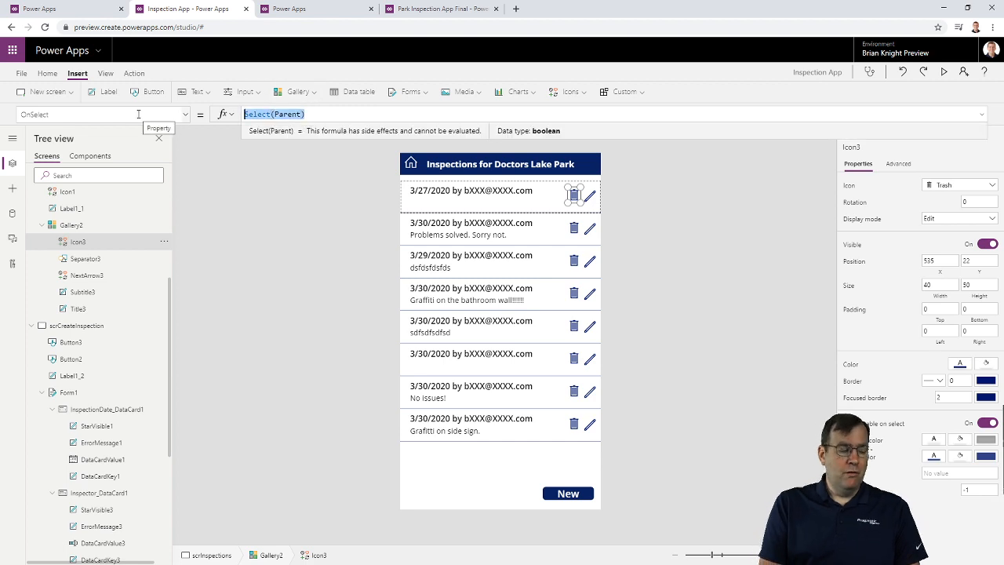
text(Remove()
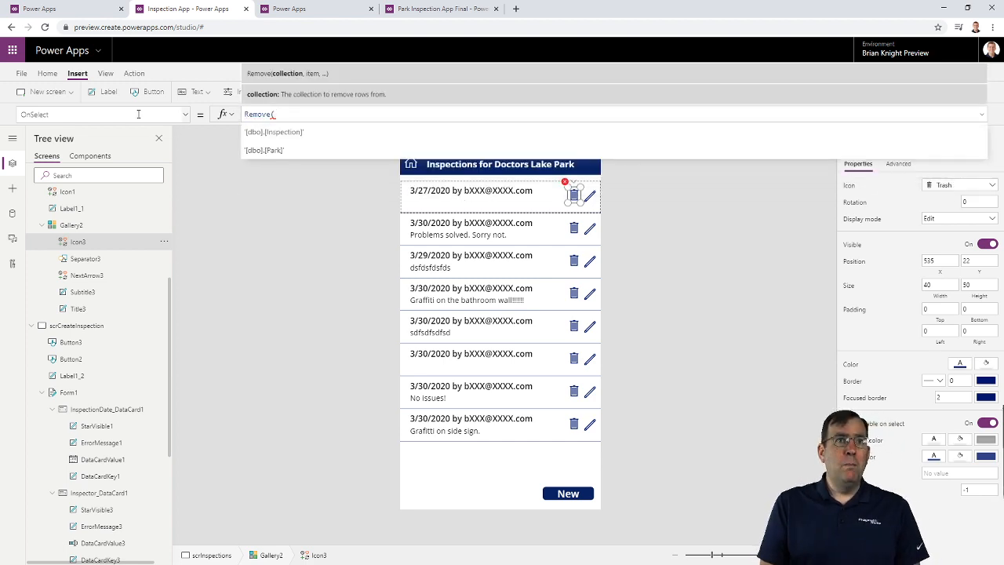
key(Down)
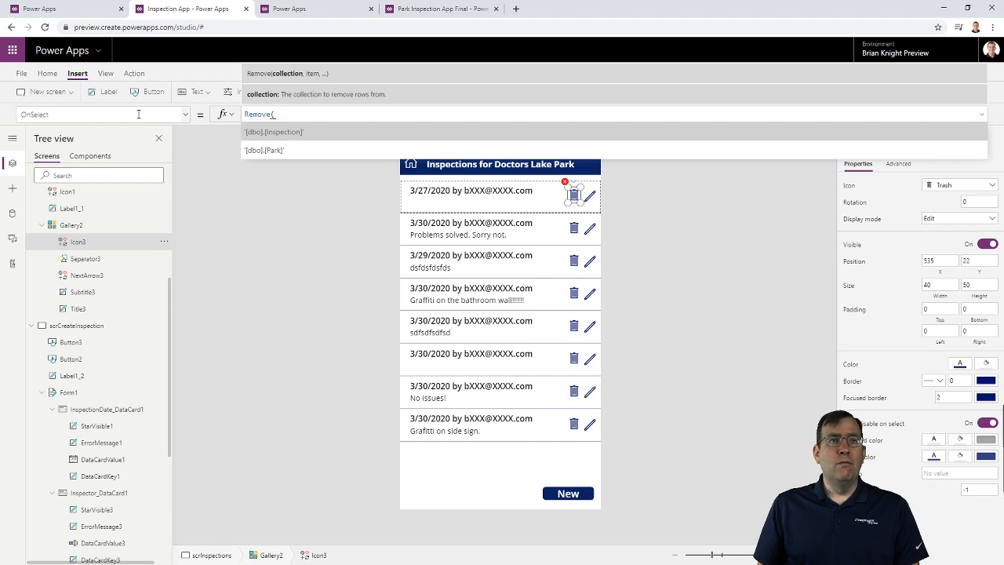
key(Tab)
text(,,)
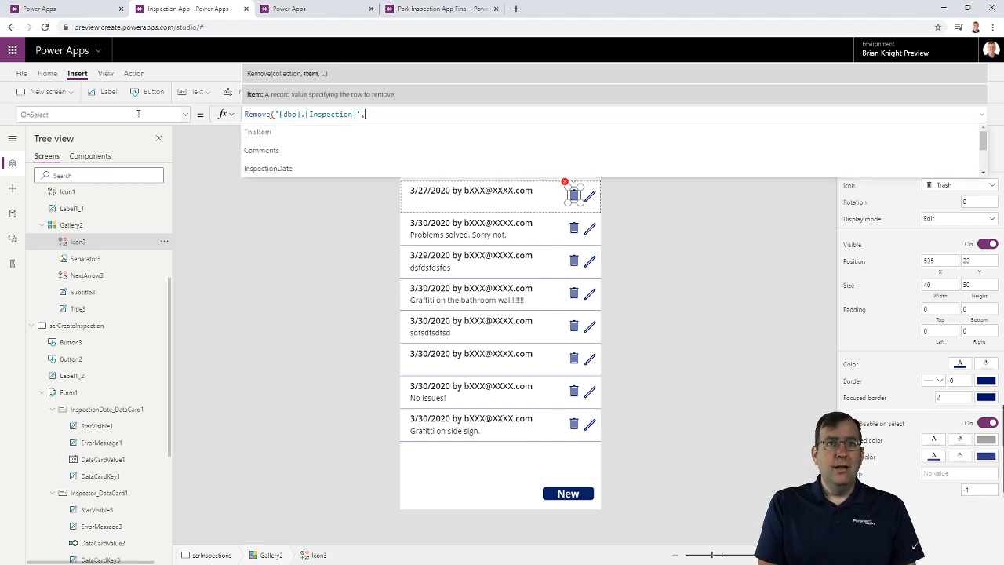
text(ThisItem))
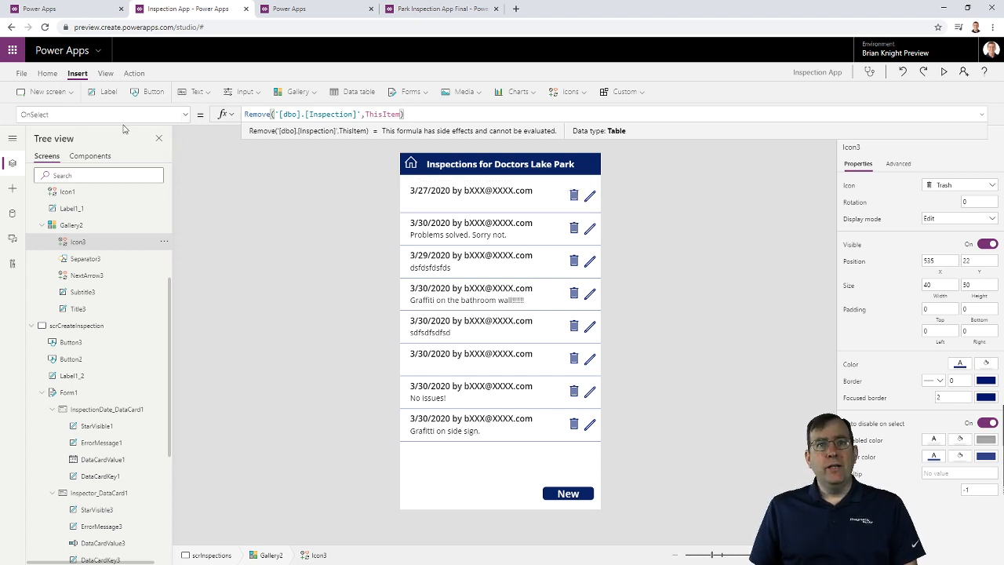
Test the Trash icon by deleting the "Problems solved. Sorry not." inspection and the 3/30/2020 inspection without comments
alt+click(574, 232)
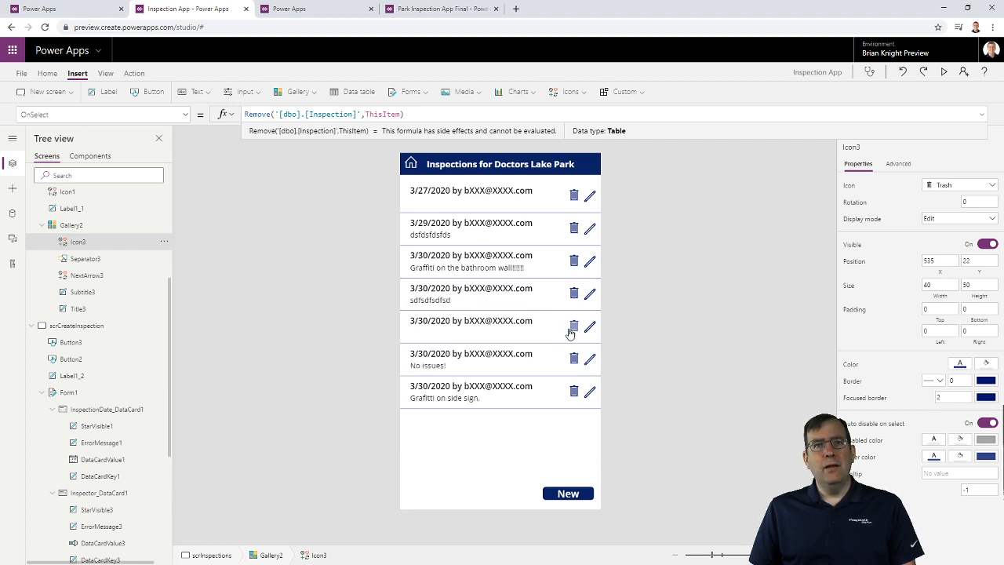
alt+click(572, 325)
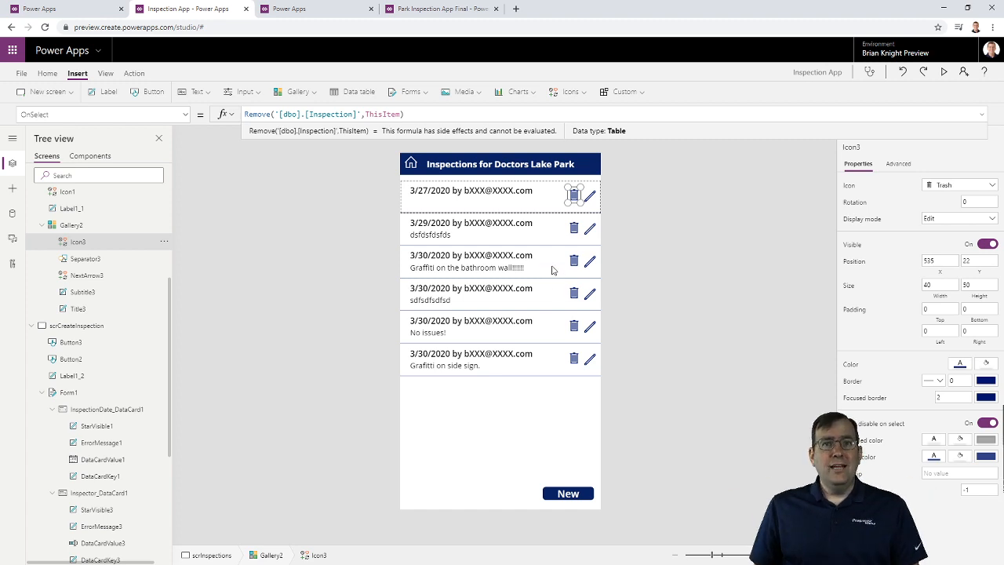
click(518, 392)
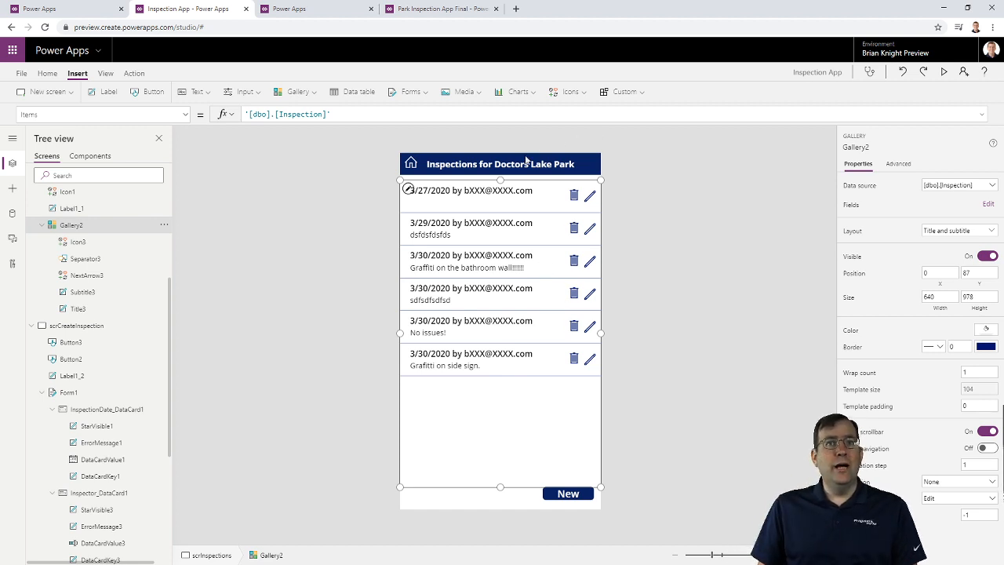
Insert a Warning icon in Gallery2's row template beside the Trash icon, about 42 by 48 at about X 481, Y 22
click(489, 195)
click(570, 92)
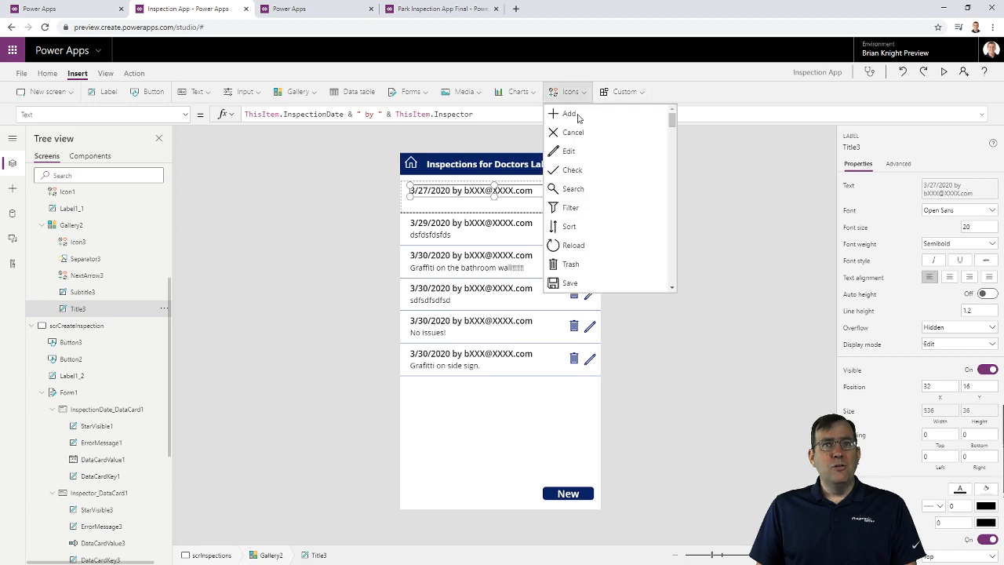
scroll(579, 205, down, 5)
scroll(579, 205, down, 8)
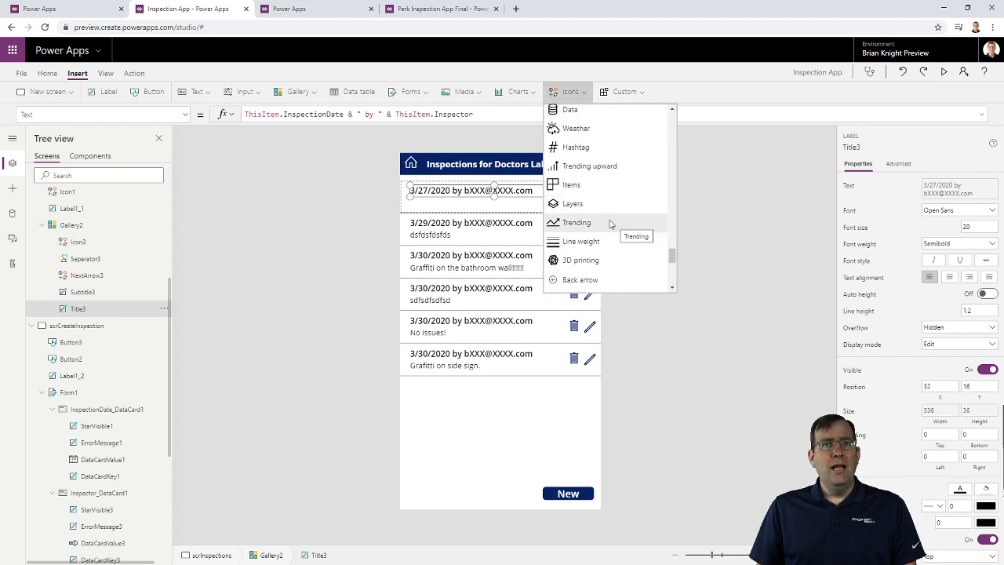
scroll(608, 222, up, 2)
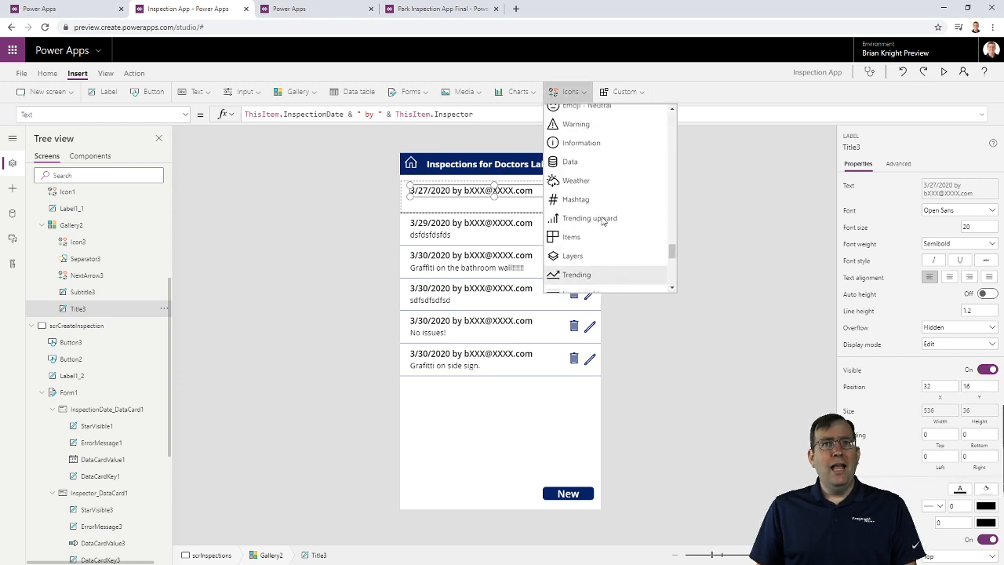
click(579, 130)
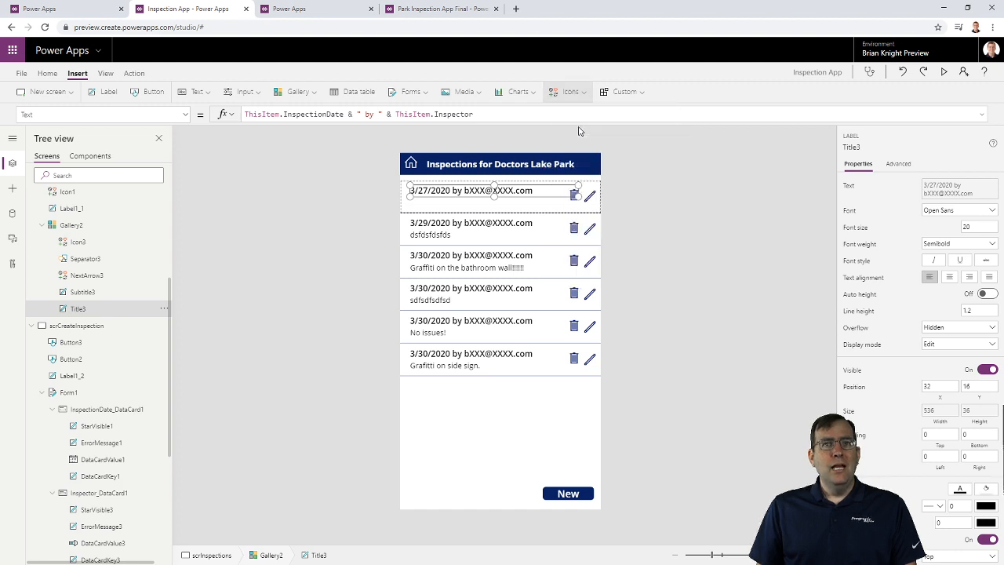
drag(421, 206, 557, 196)
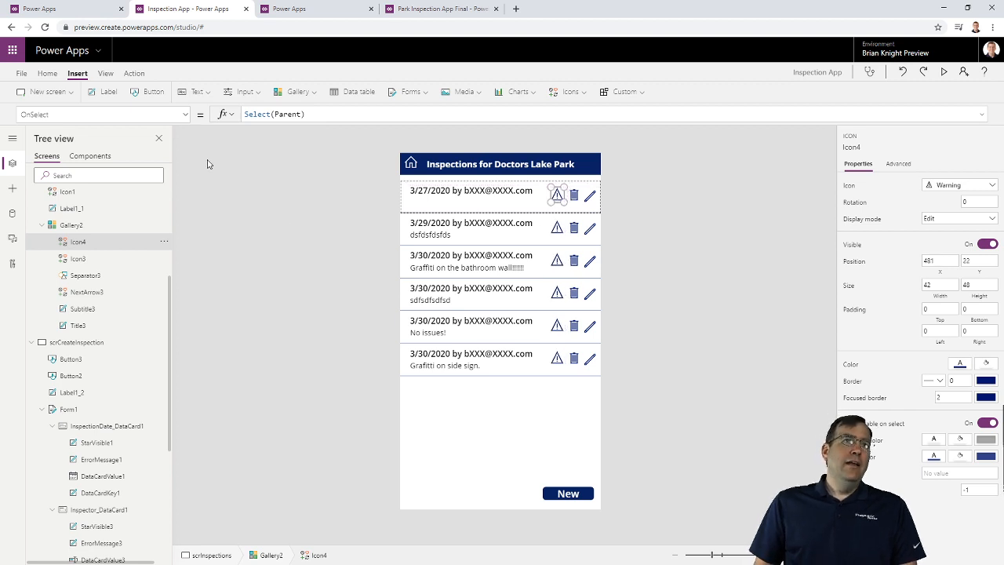
Set the Warning icon's Visible property to ThisItem.SafetyIssue
click(186, 116)
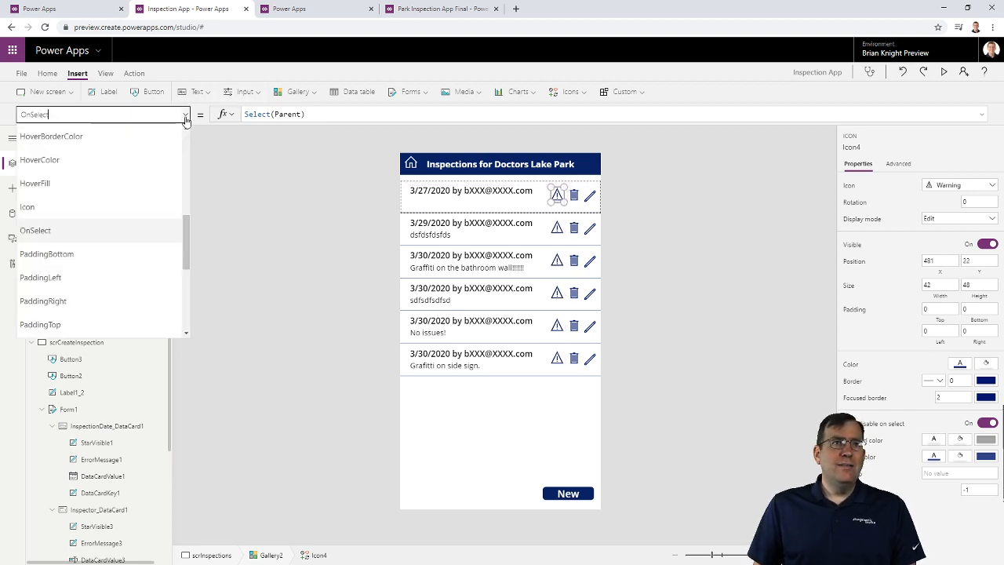
scroll(105, 236, down, 5)
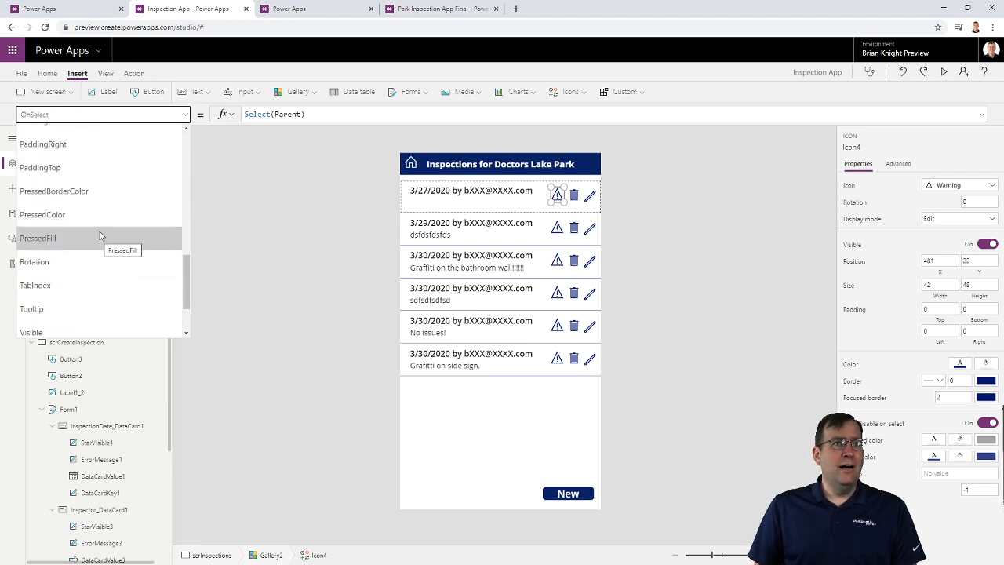
scroll(99, 233, up, 2)
scroll(99, 233, down, 3)
scroll(99, 233, up, 4)
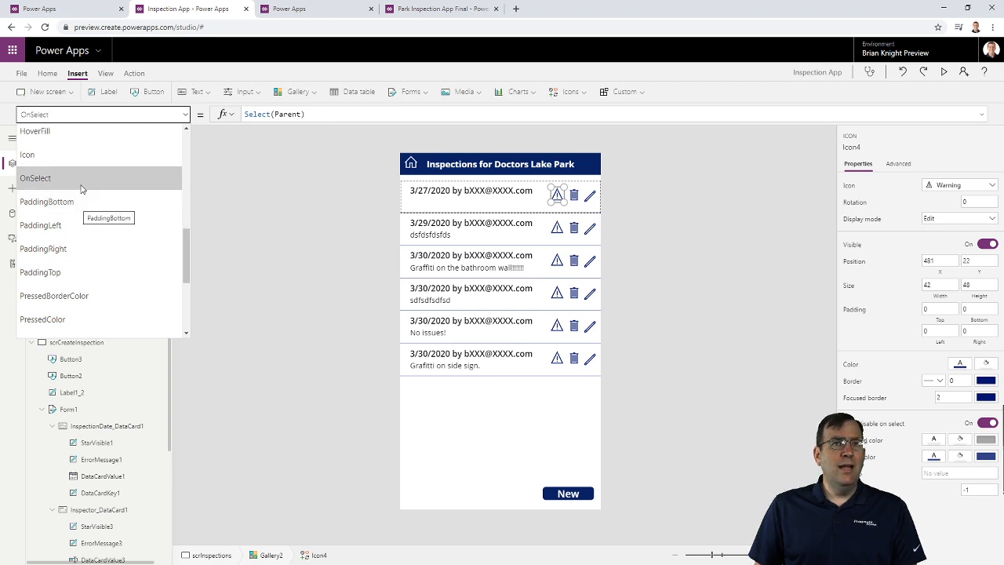
scroll(83, 182, up, 2)
scroll(83, 191, down, 5)
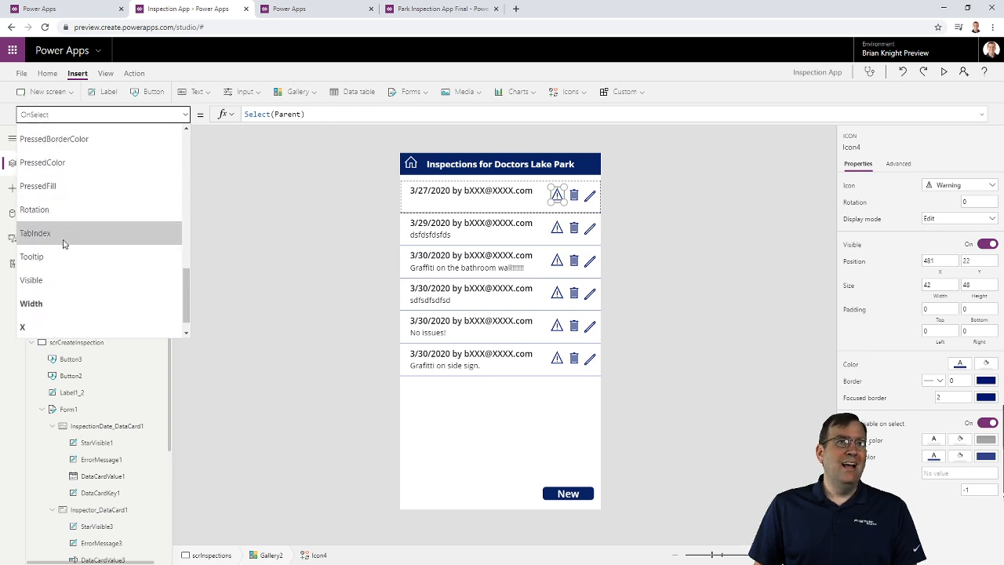
click(61, 278)
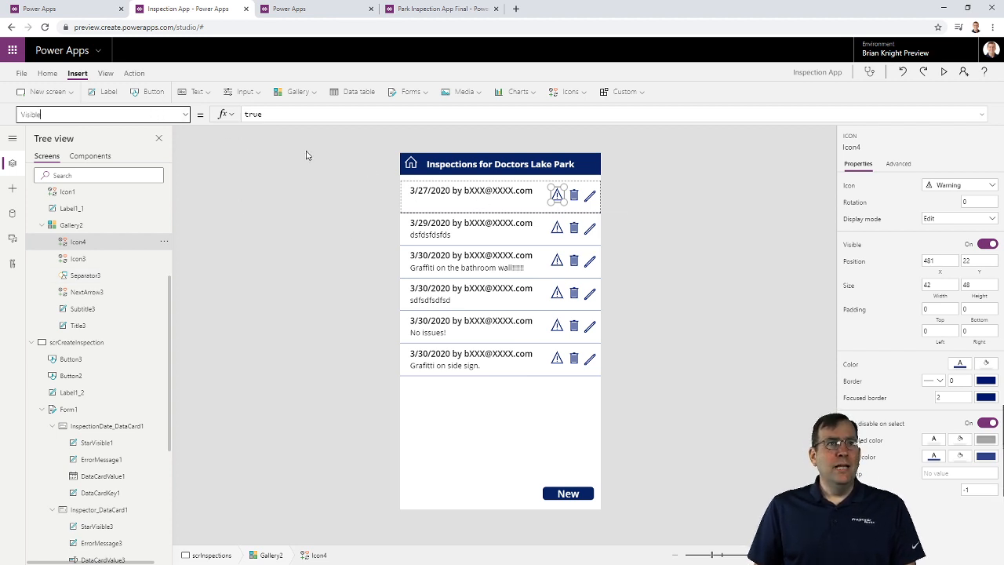
key(Tab)
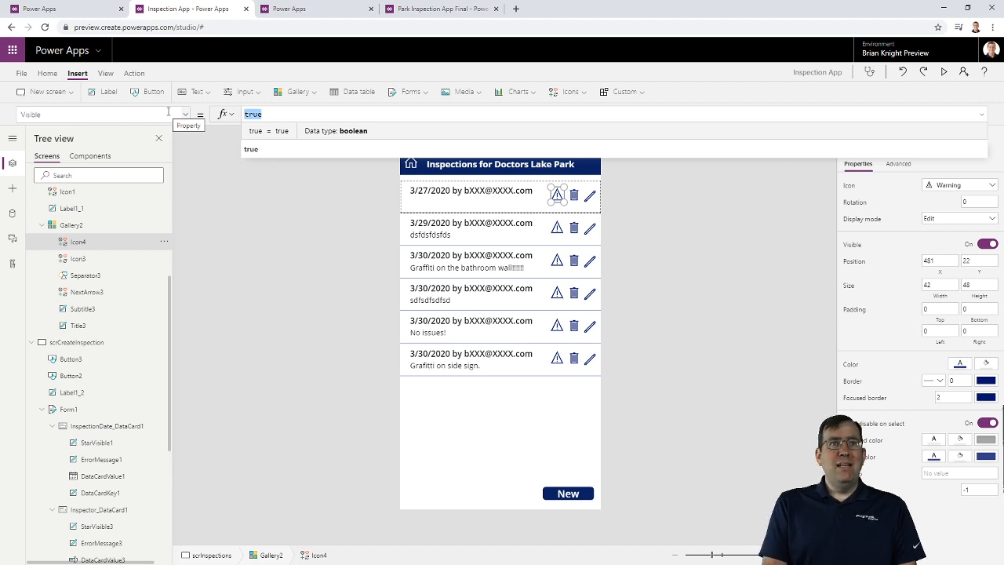
text(ThisItem.)
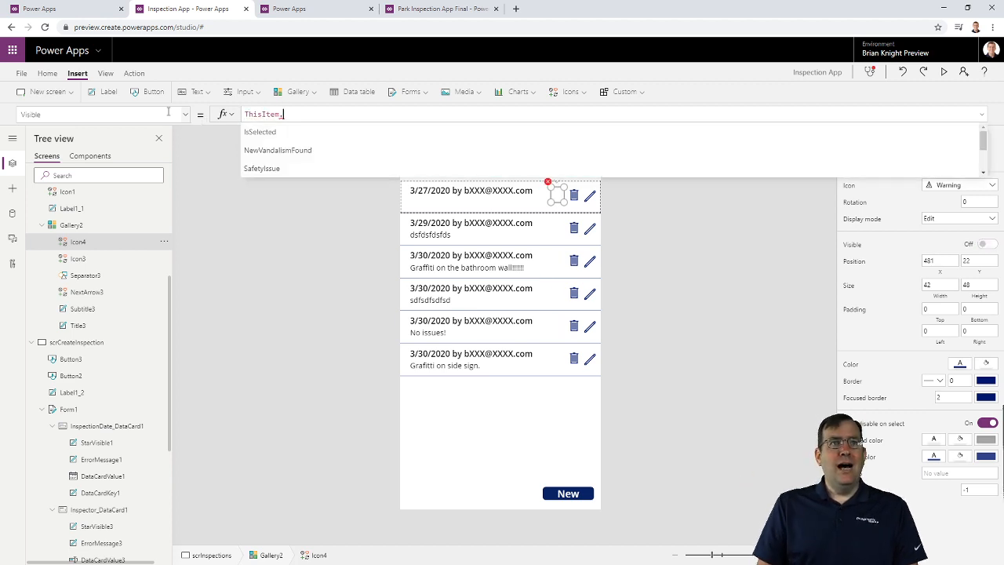
key(Down)
key(Down)
key(Tab)
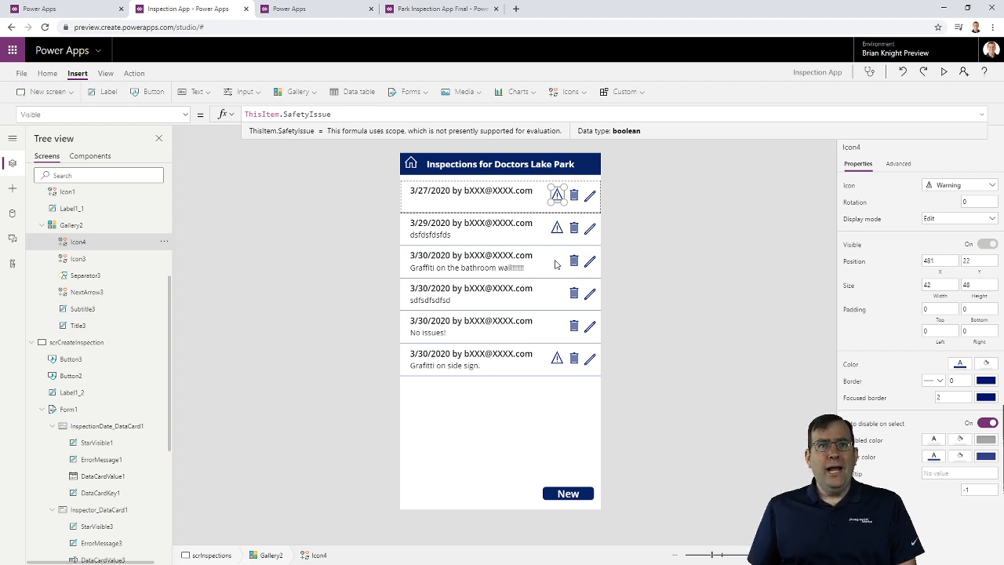
Turn on SafetyIssue for the "Graffiti on the bathroom wall!!!!!!" inspection and save it
alt+click(589, 261)
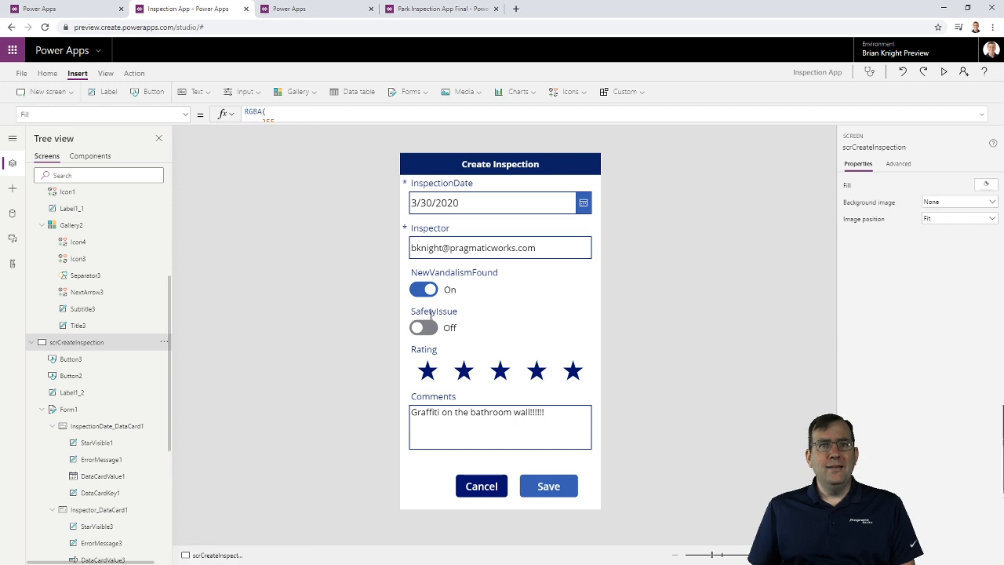
alt+click(424, 327)
alt+click(541, 487)
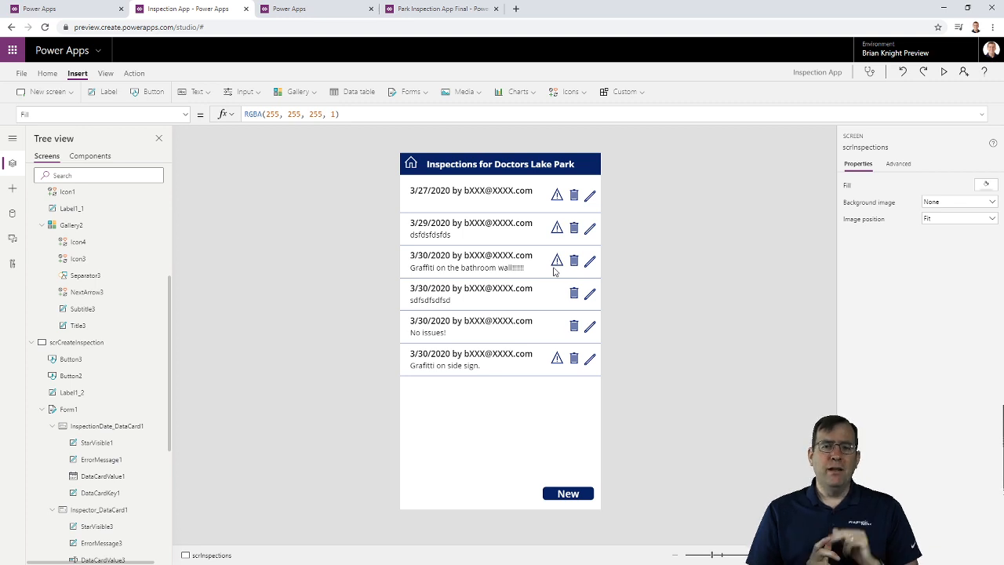
Compare the inspection lists of Ronnie Van Zant Park, Doctors Lake Park and Thunderbolt Park by opening each from the home screen
alt+click(411, 164)
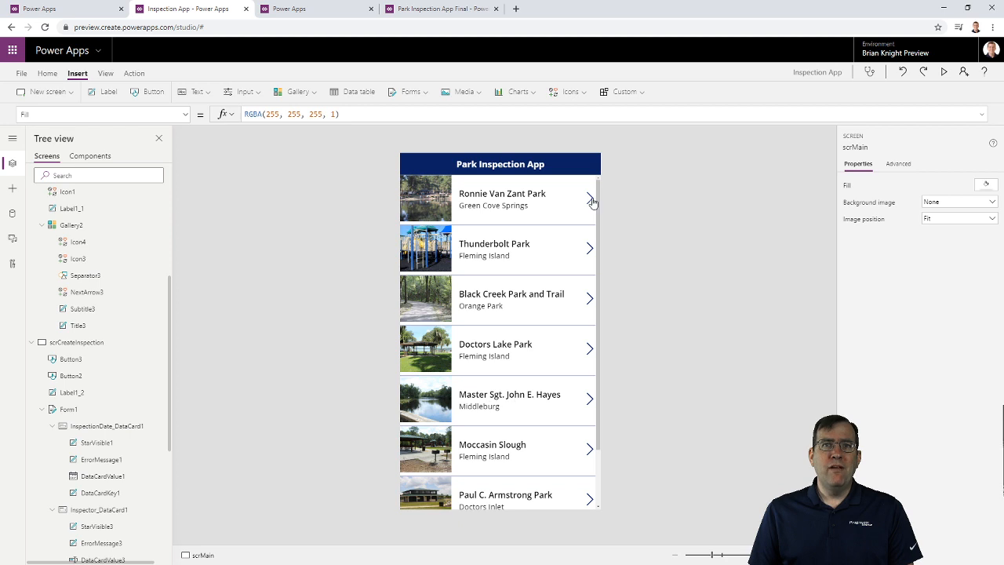
alt+click(590, 198)
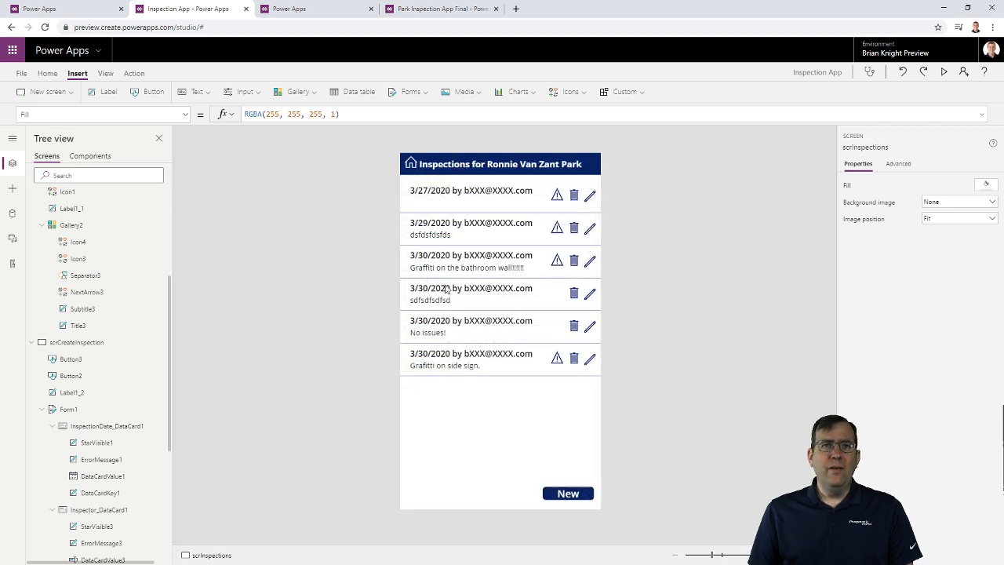
alt+click(409, 164)
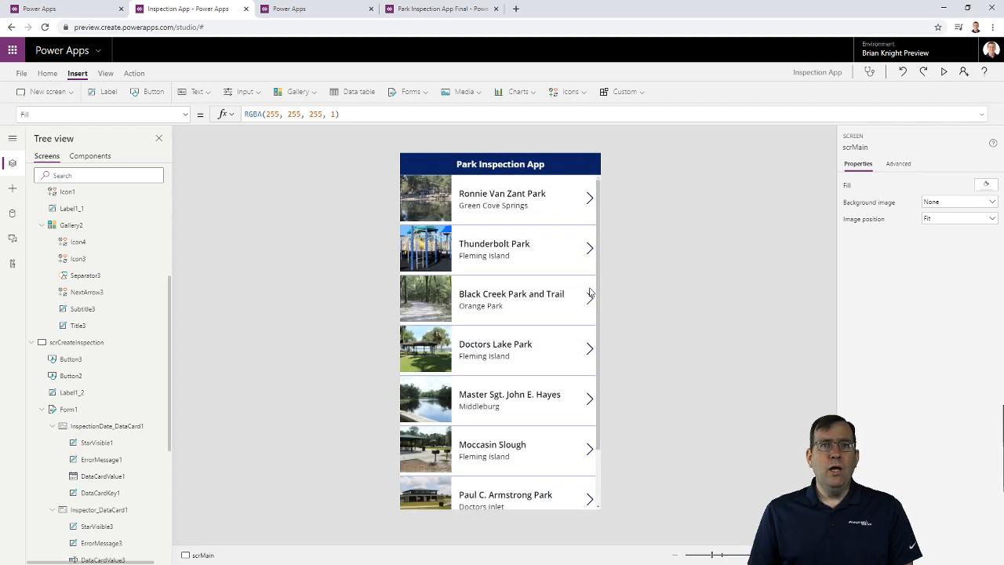
alt+click(588, 349)
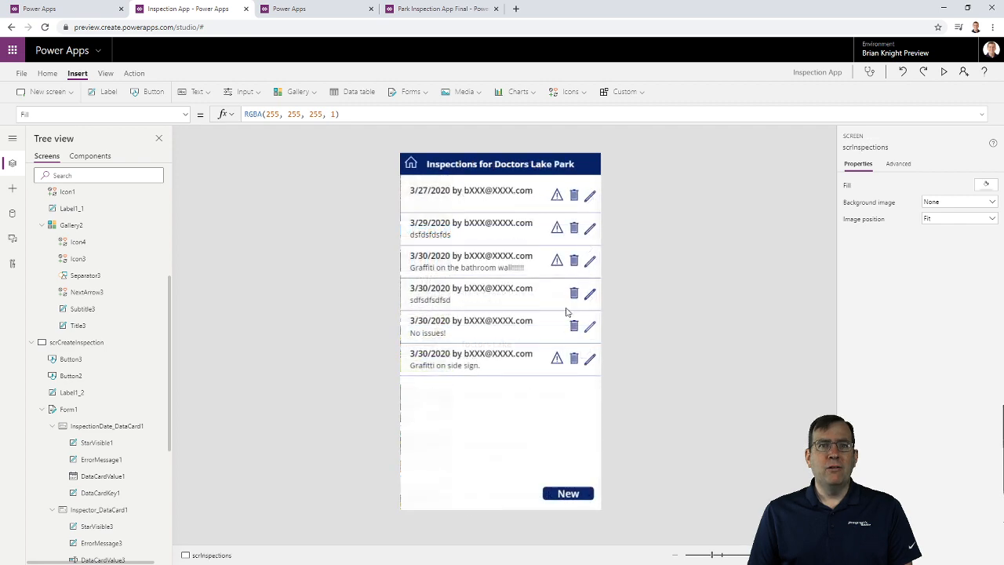
alt+click(411, 165)
alt+click(589, 248)
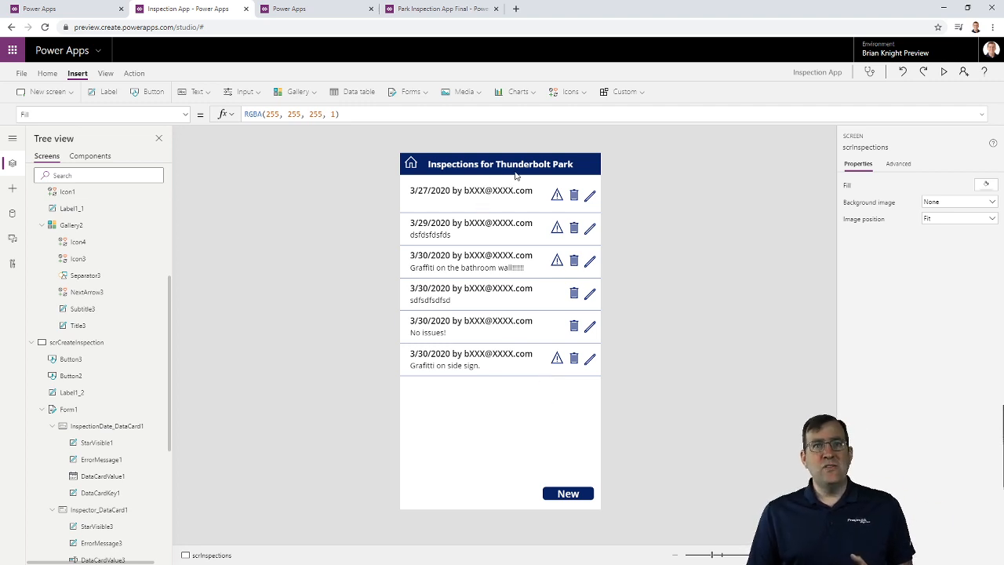
Wrap the '[dbo].[Inspection]' source in Gallery2's Items formula in a Filter function, ready for a logical test
click(440, 402)
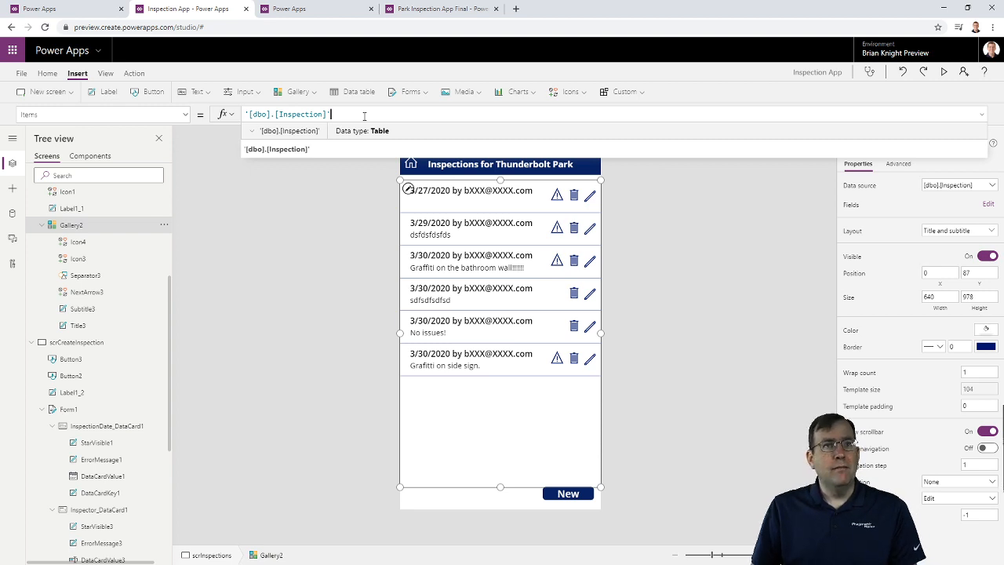
key(Left)
key(Home)
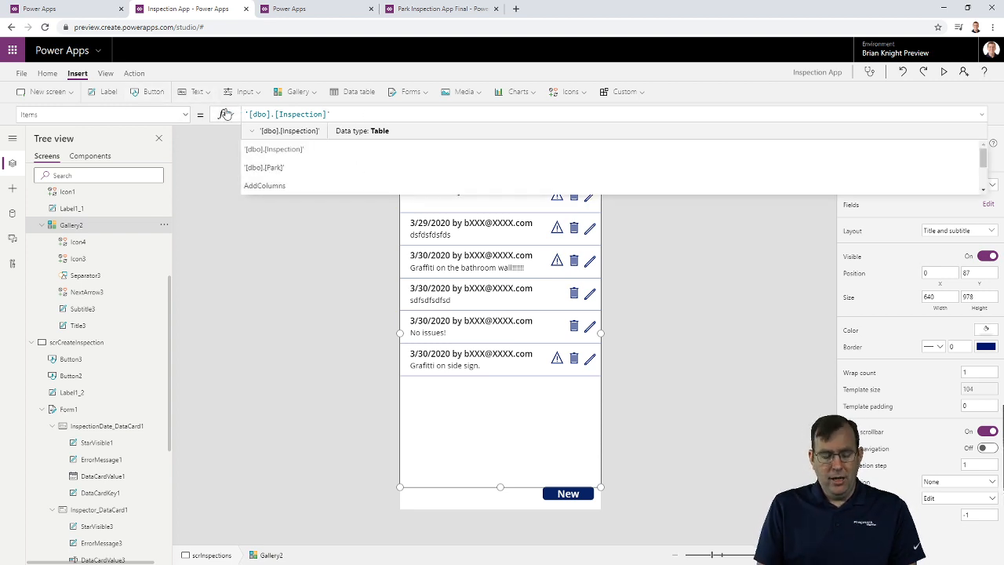
text(Filter()
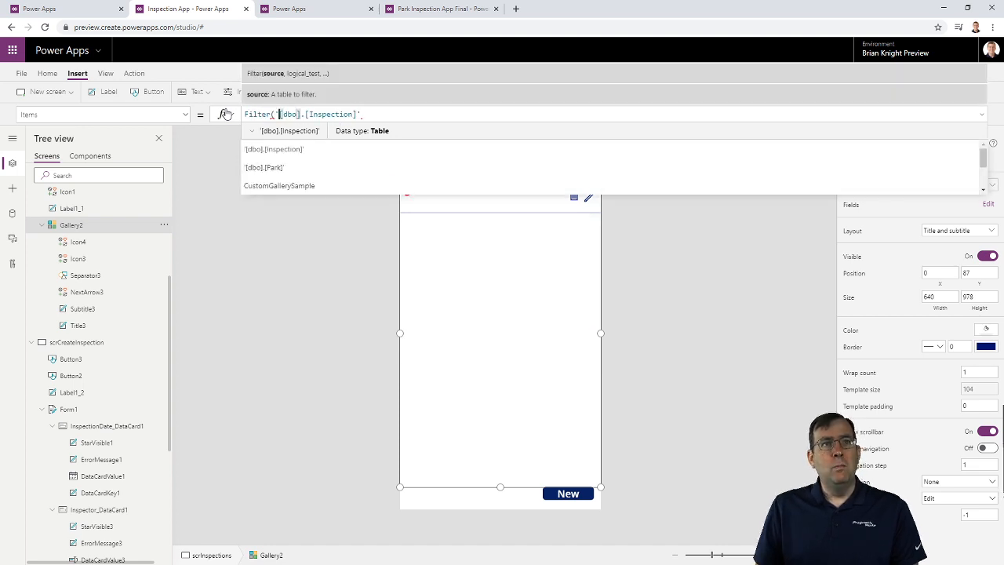
key(Right)
key(Right)
key(Right)
key(Right)
key(Right)
key(Right)
key(Right)
key(Right)
key(Right)
key(Right)
key(Right)
key(Right)
key(Right)
key(Right)
key(Right)
key(Right)
key(Right)
key(Right)
key(Right)
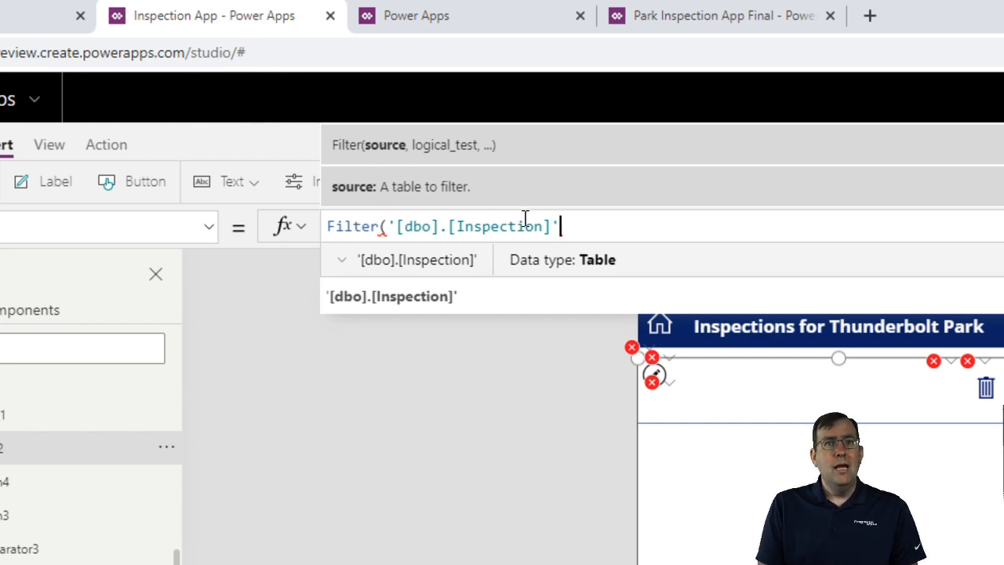
text(,)
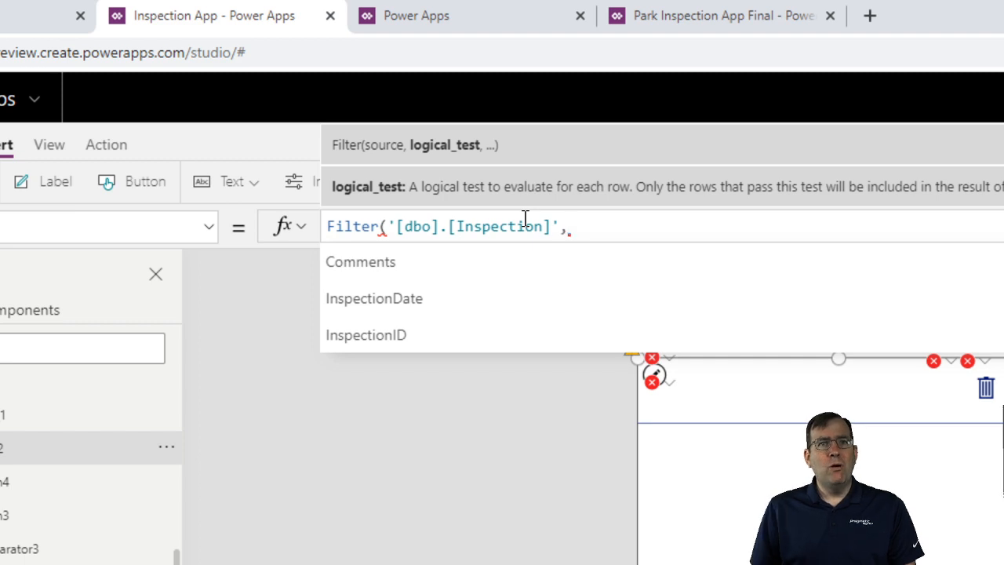
Complete the Items filter with ParkID=galBrowseParks.Selected.ParkID and test it by opening Ronnie Van Zant Park's inspections
key(Down)
key(Down)
key(Down)
key(Down)
key(Down)
key(Down)
key(Down)
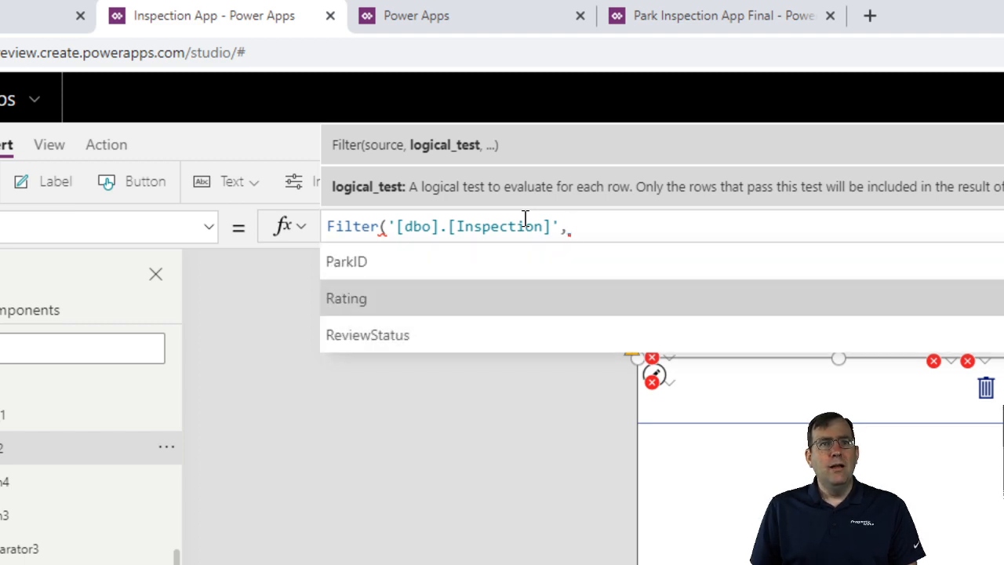
key(Up)
key(Tab)
text(=)
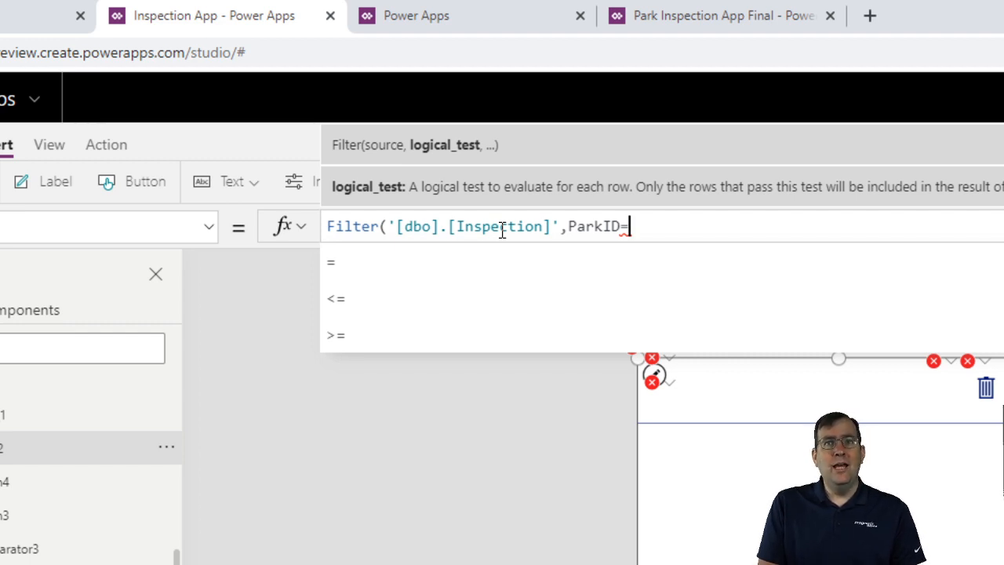
text(ga)
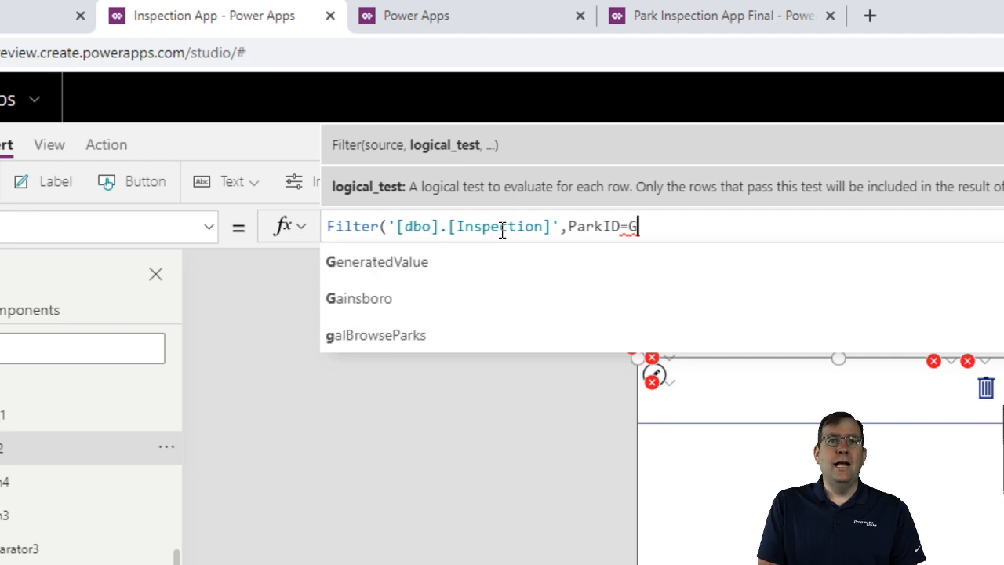
text(l)
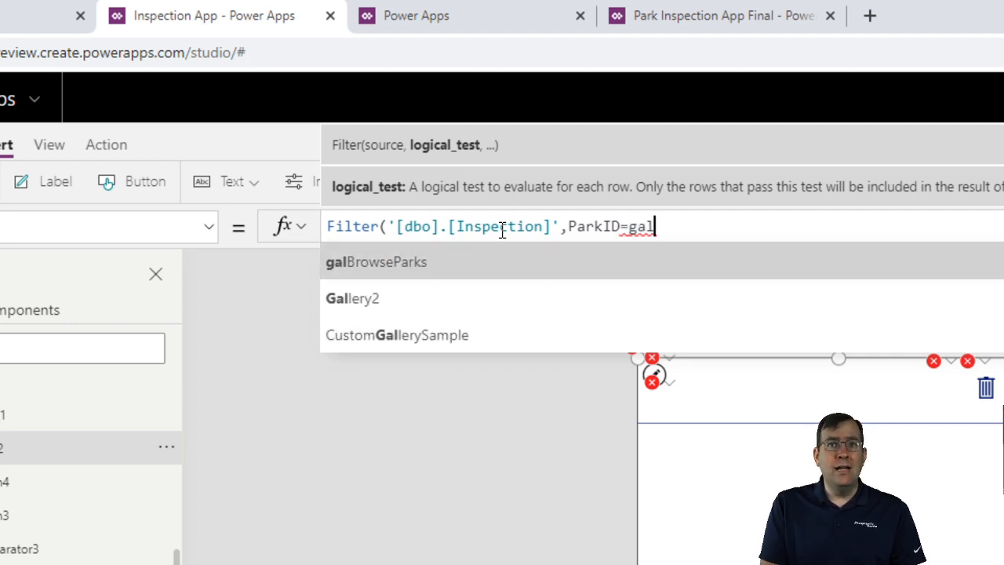
key(Tab)
text(.Se)
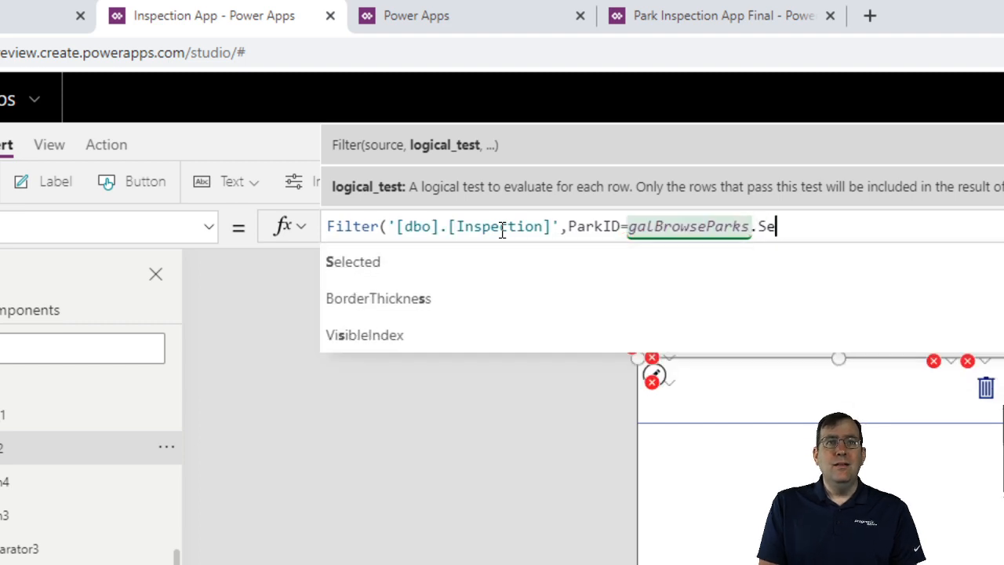
text(l)
key(Tab)
text(.)
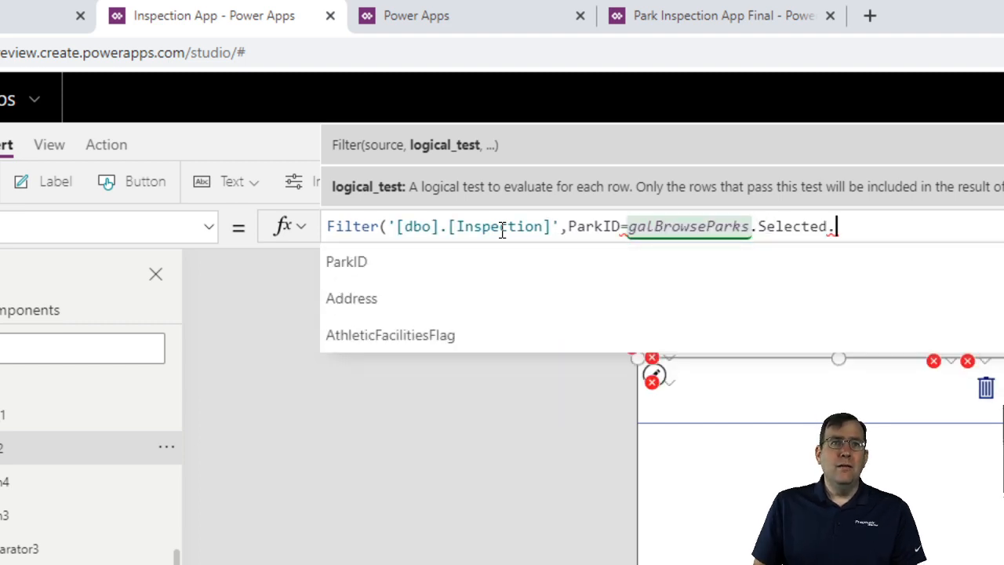
key(Tab)
text())
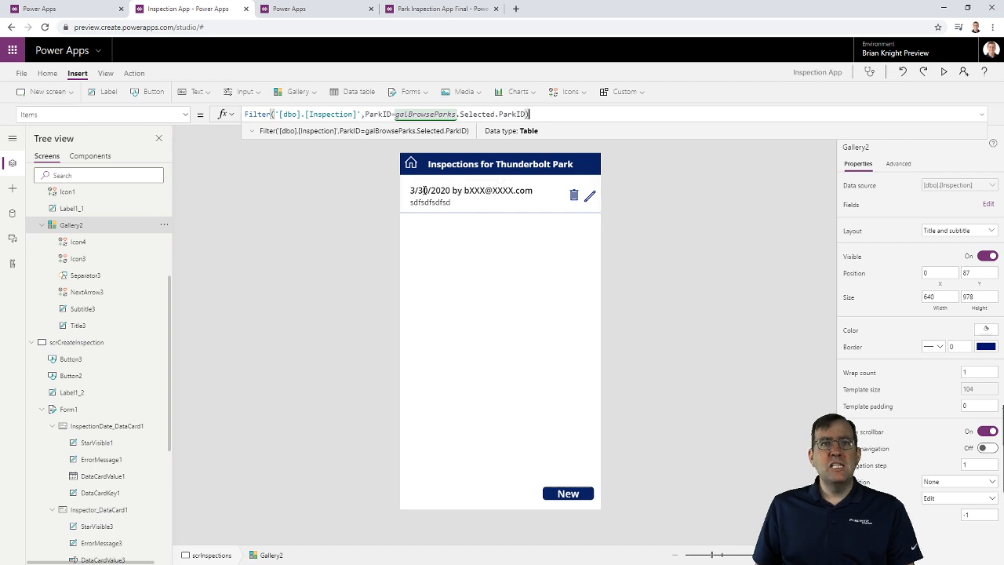
alt+click(406, 169)
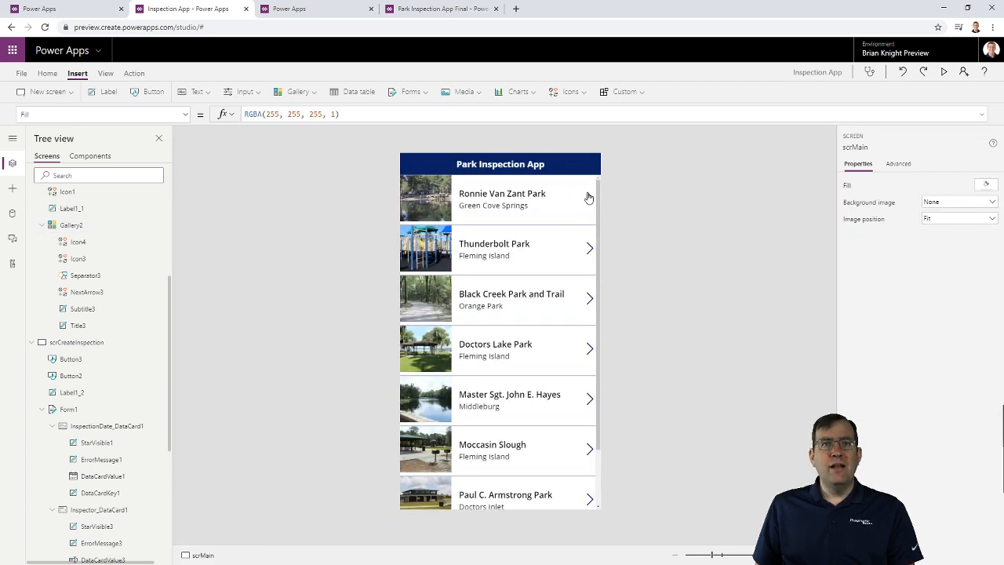
alt+click(588, 197)
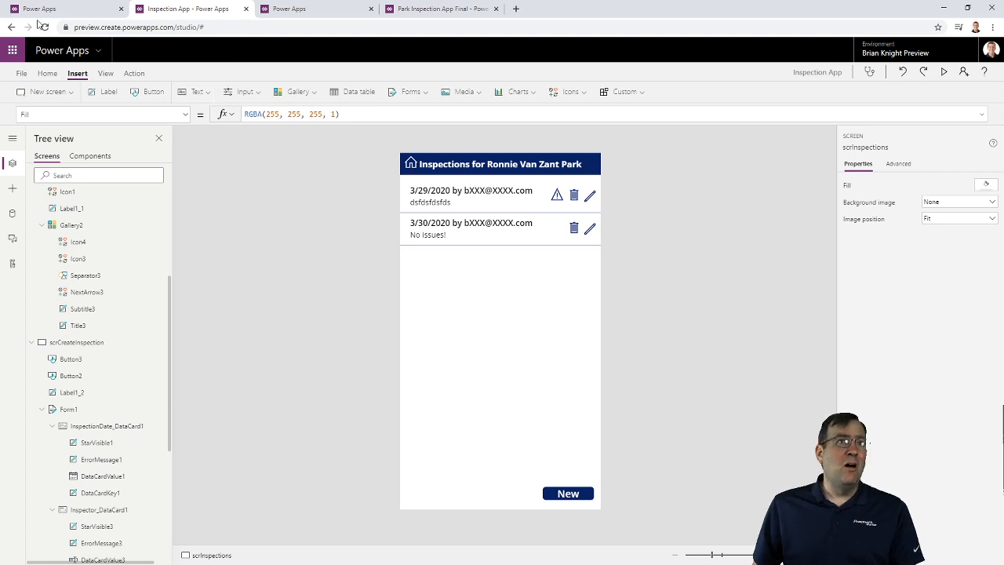
Give the app a dark green background with the checklist icon and save it to the cloud as Inspection App
click(21, 73)
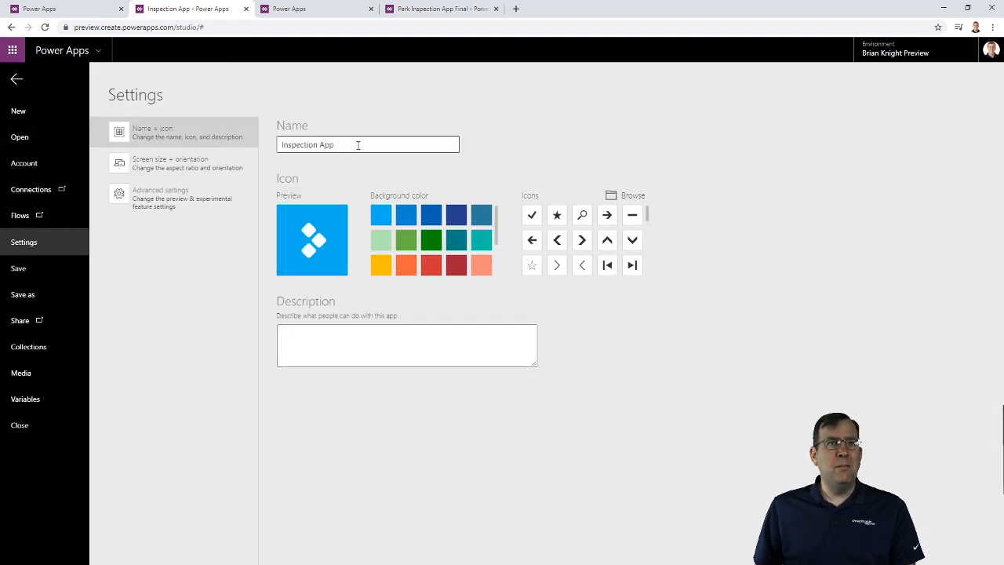
click(431, 240)
scroll(557, 251, down, 3)
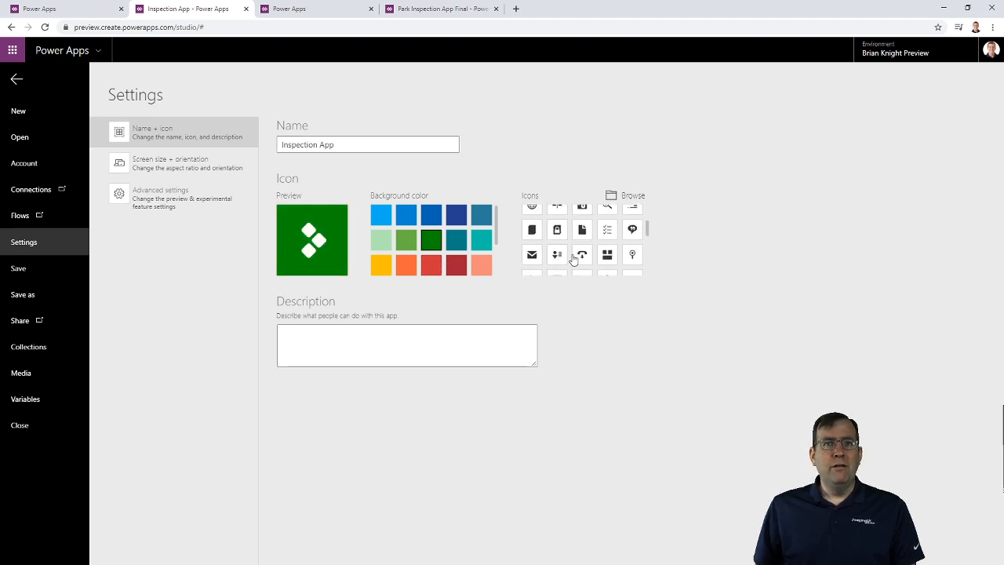
click(607, 229)
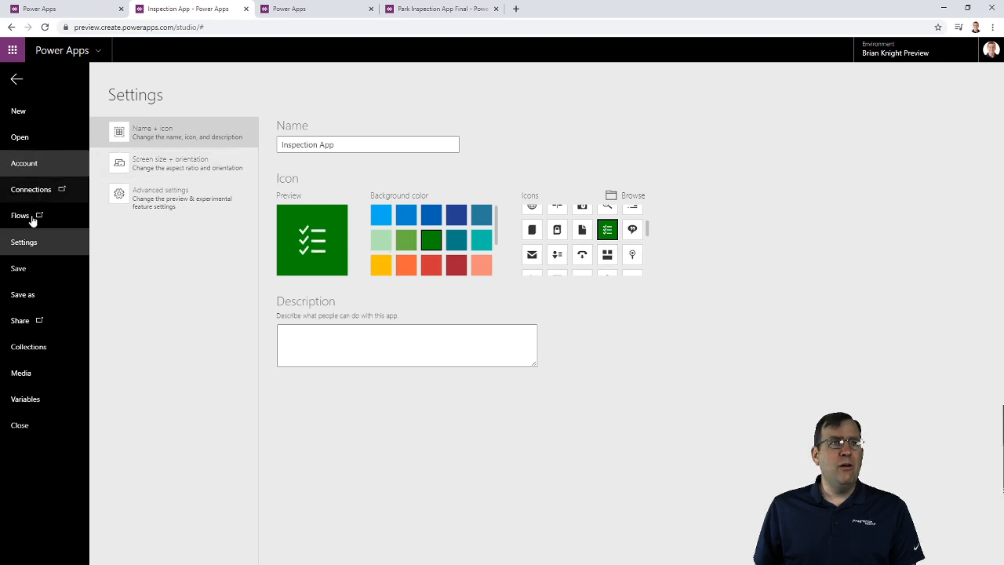
click(32, 267)
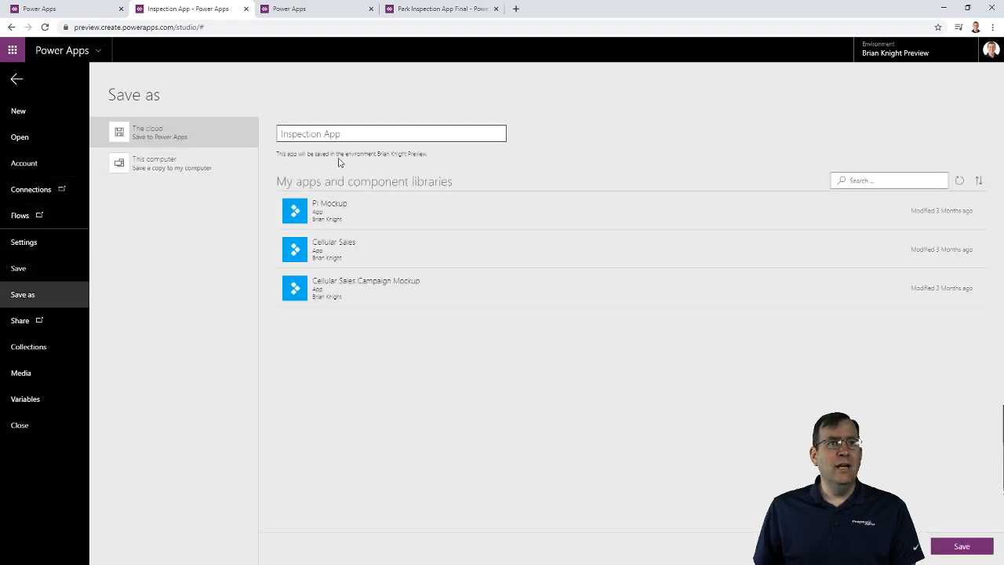
click(962, 545)
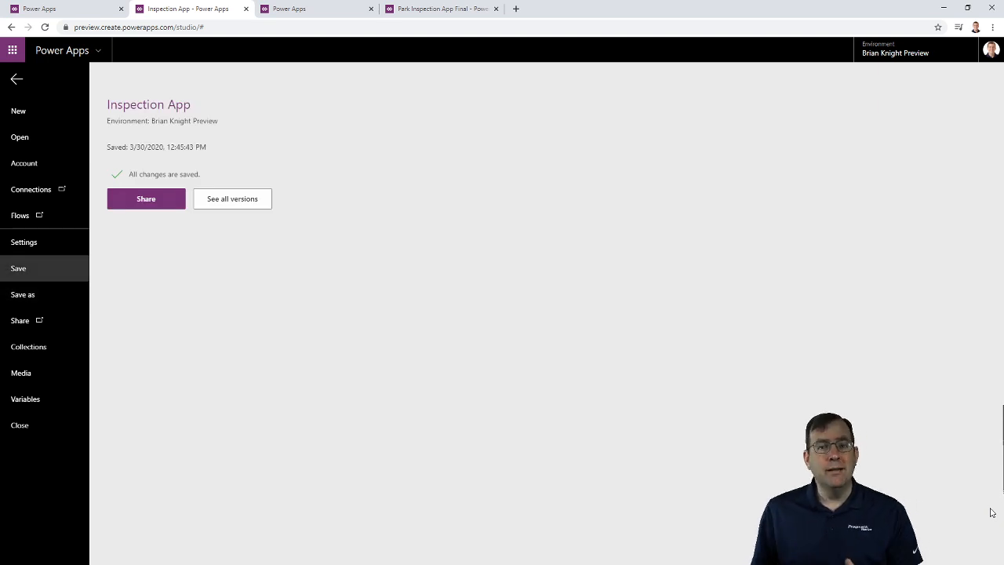
Share Inspection App with a colleague as a regular user with an email invitation, confirming the implicitly shared SQL Server connection
click(169, 208)
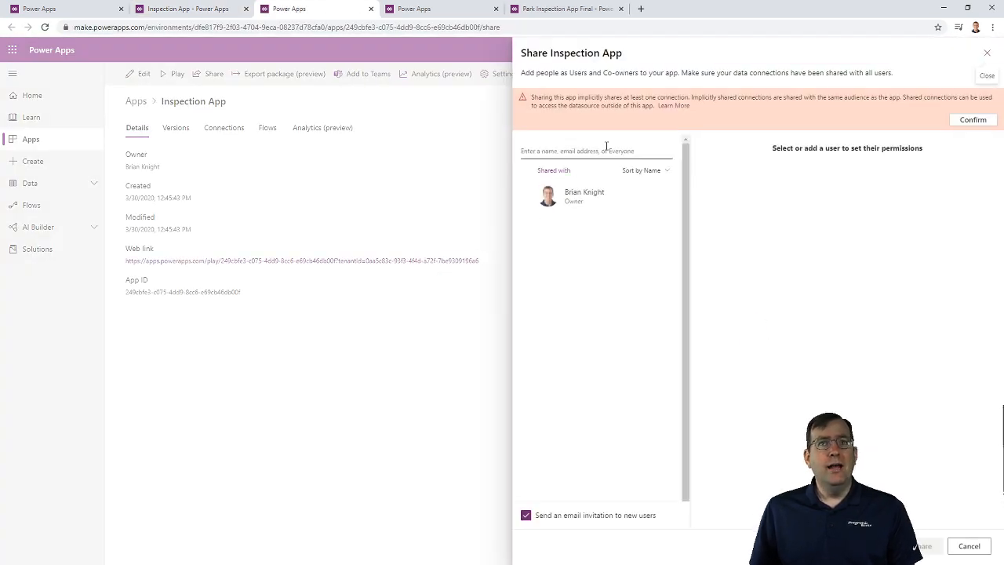
click(606, 150)
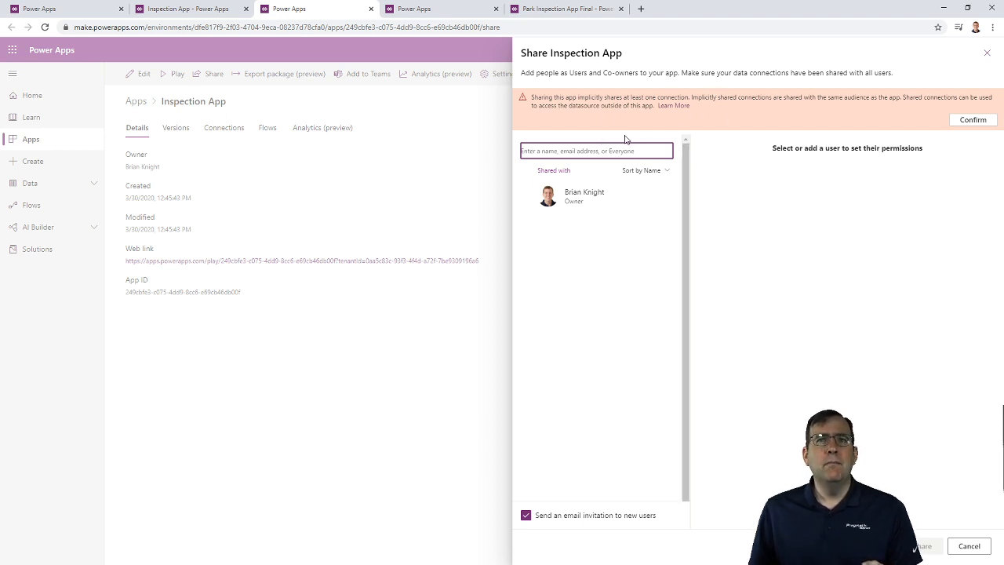
text(devin)
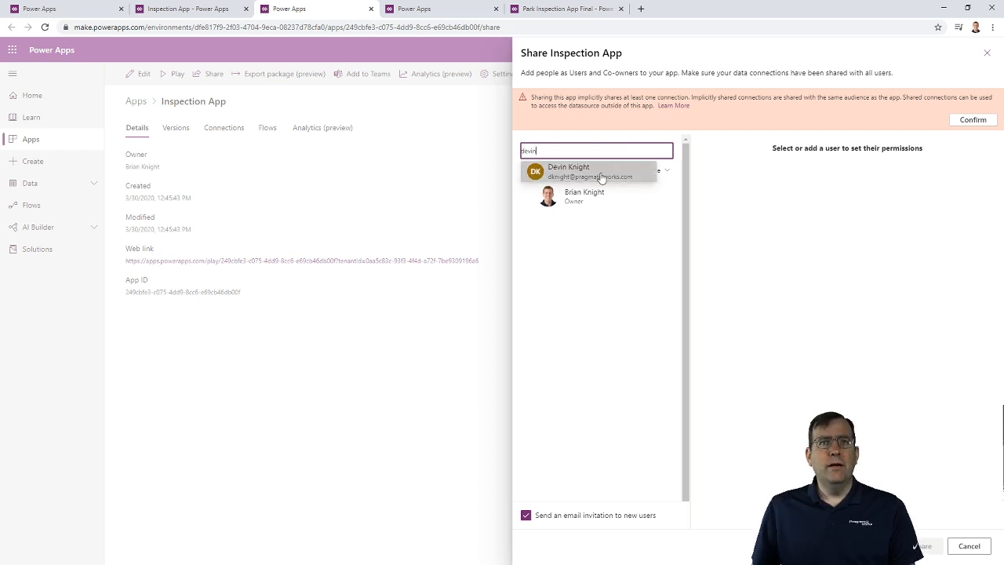
click(596, 172)
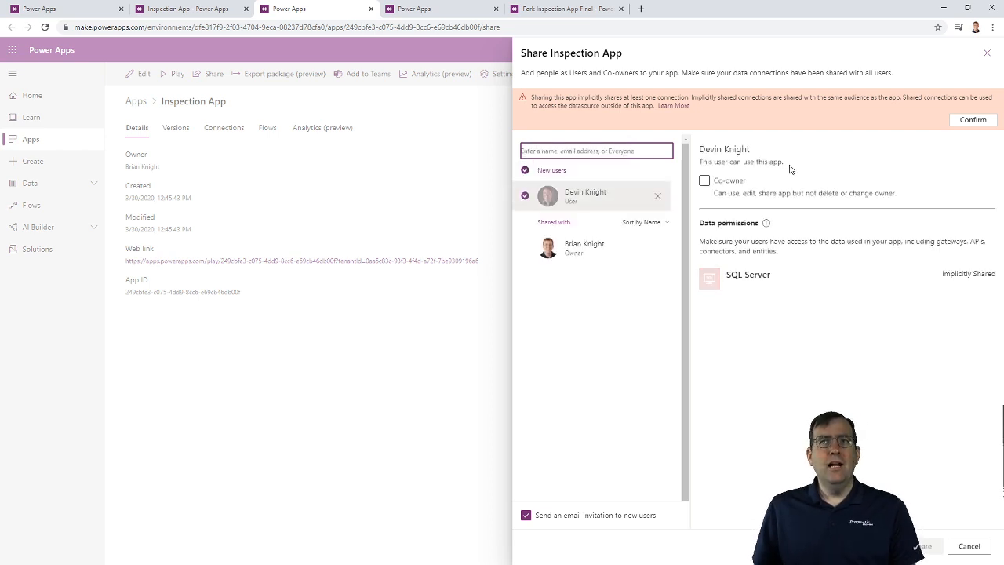
click(969, 120)
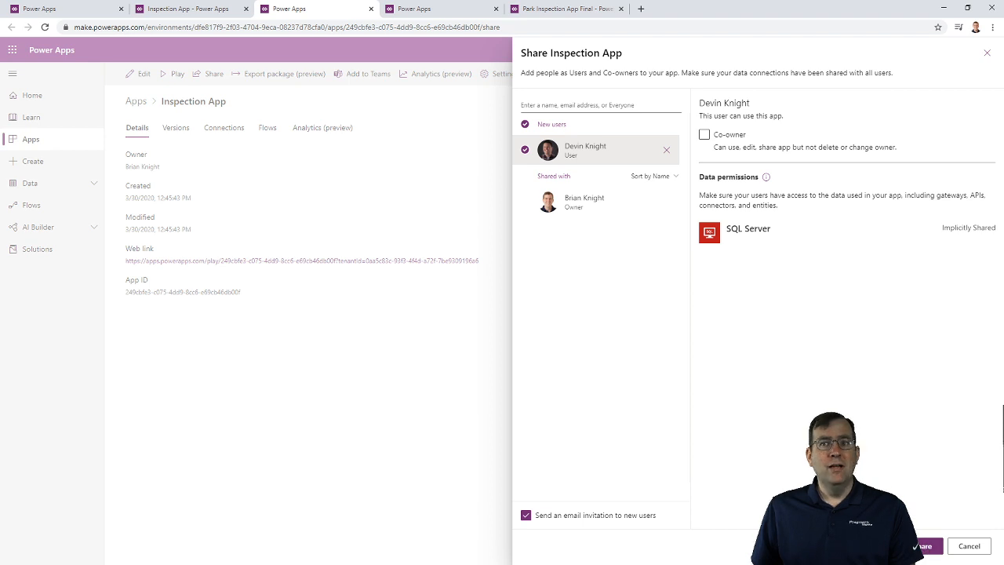
click(923, 546)
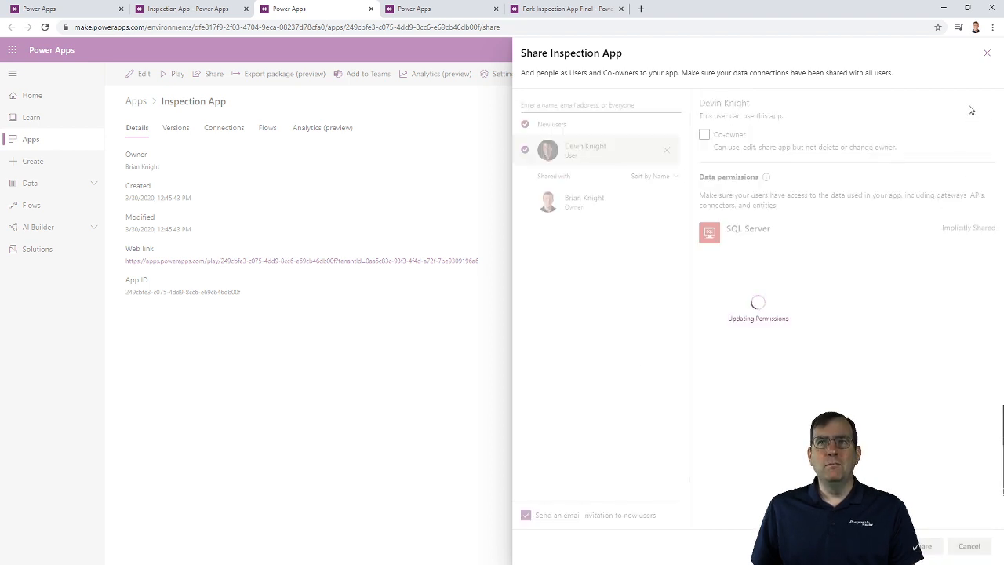
click(985, 56)
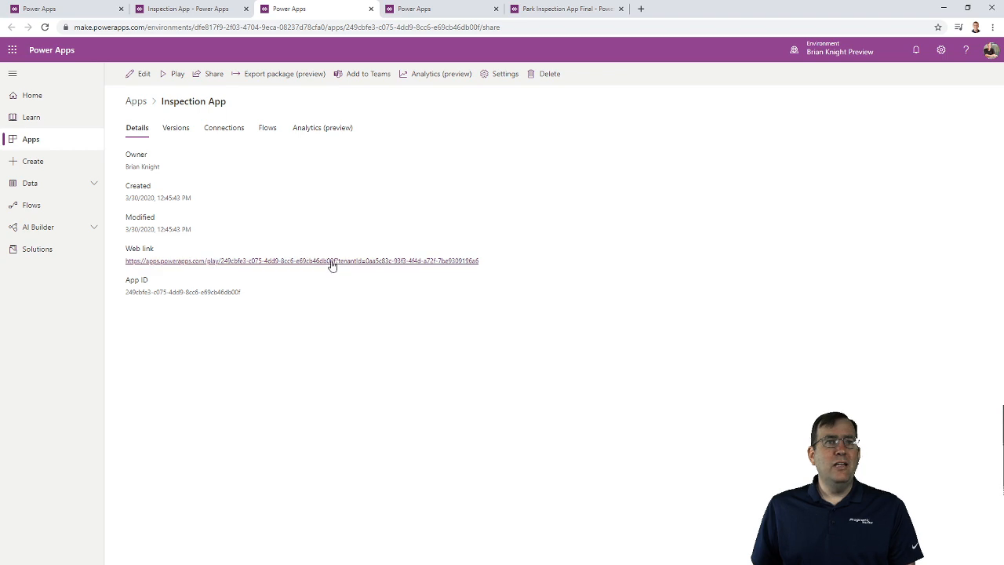
Open Inspection App's web link in a new browser tab and show the running app
right_click(269, 263)
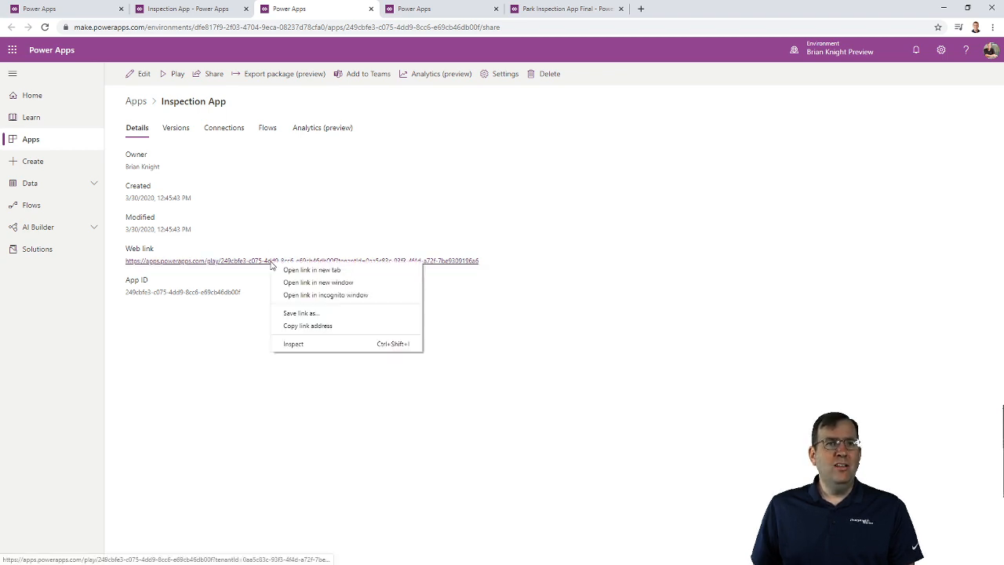
click(302, 271)
click(446, 9)
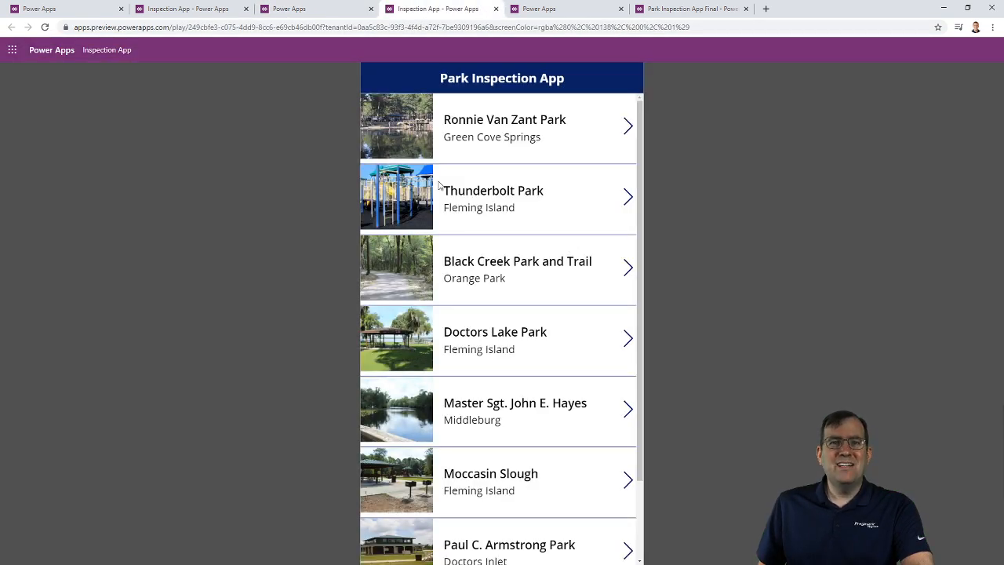
Create and save a Ronnie Van Zant Park inspection with the inspector's email, NewVandalismFound on and a five-star rating
click(627, 126)
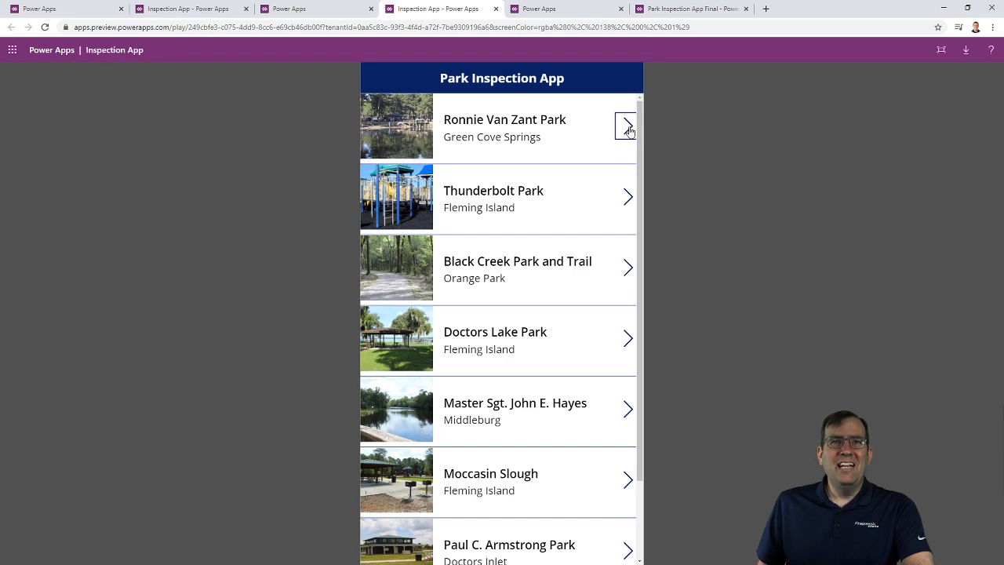
click(571, 542)
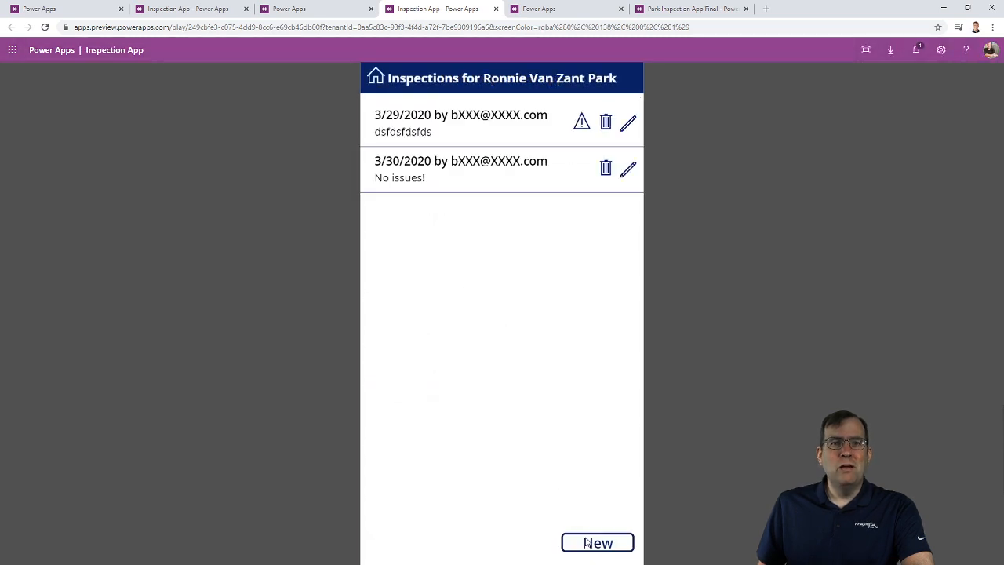
click(513, 193)
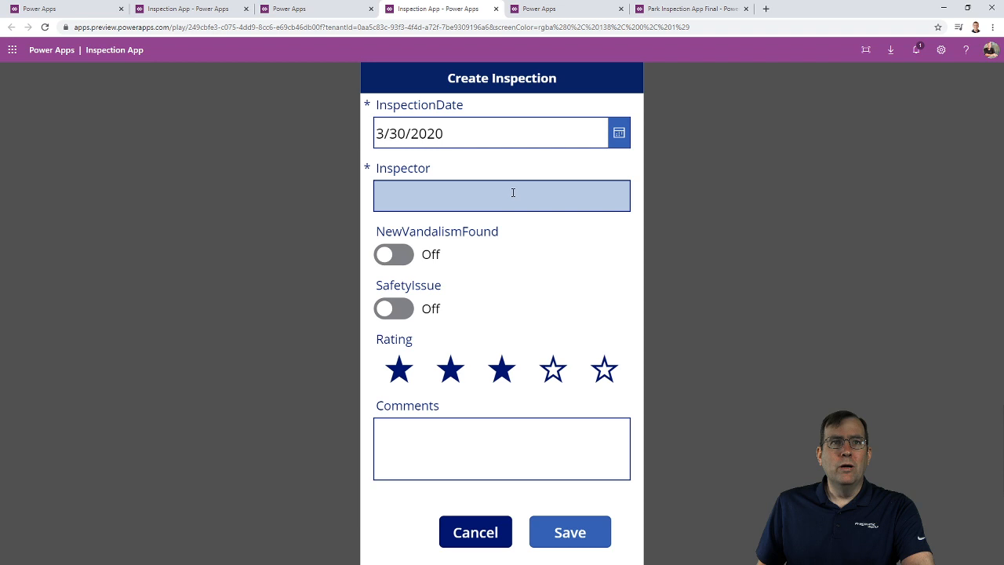
click(502, 233)
click(388, 252)
click(606, 370)
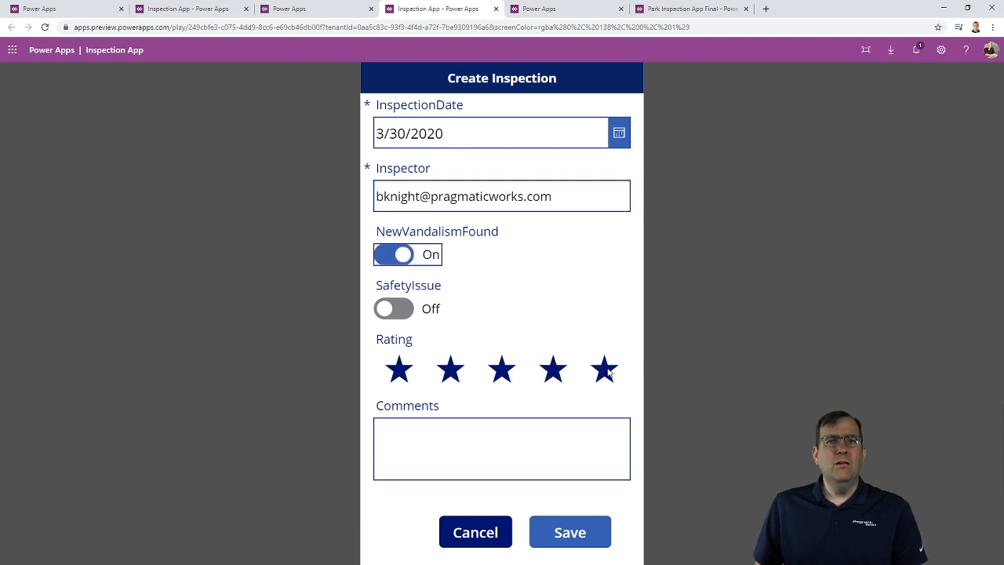
click(587, 532)
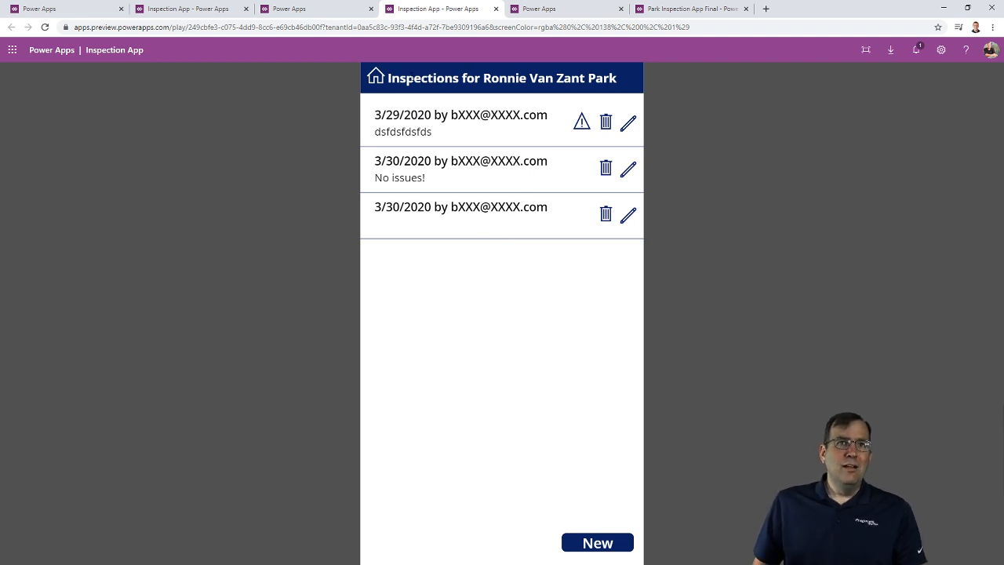
Return the running app to its park list and view Inspection App's version history
click(376, 79)
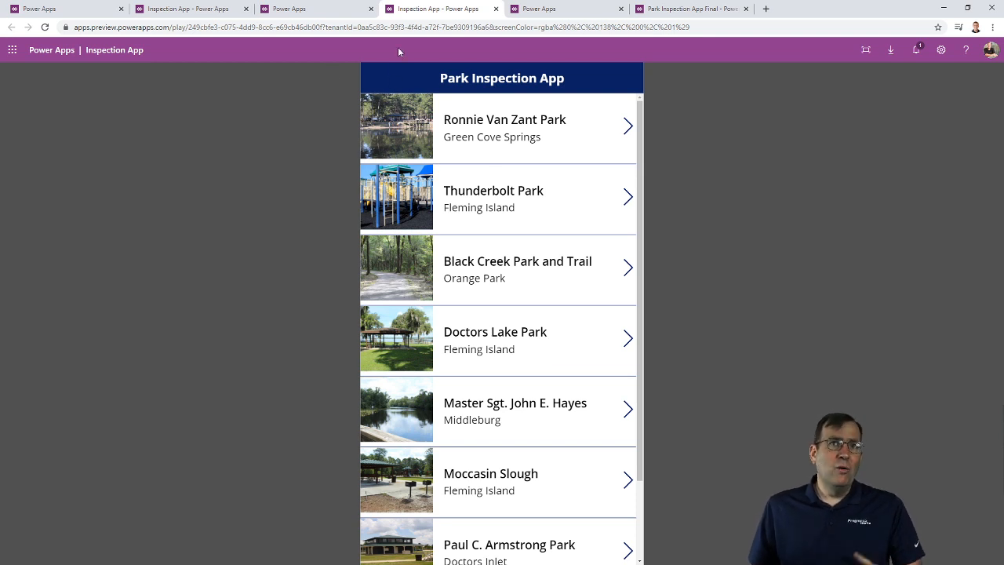
click(339, 17)
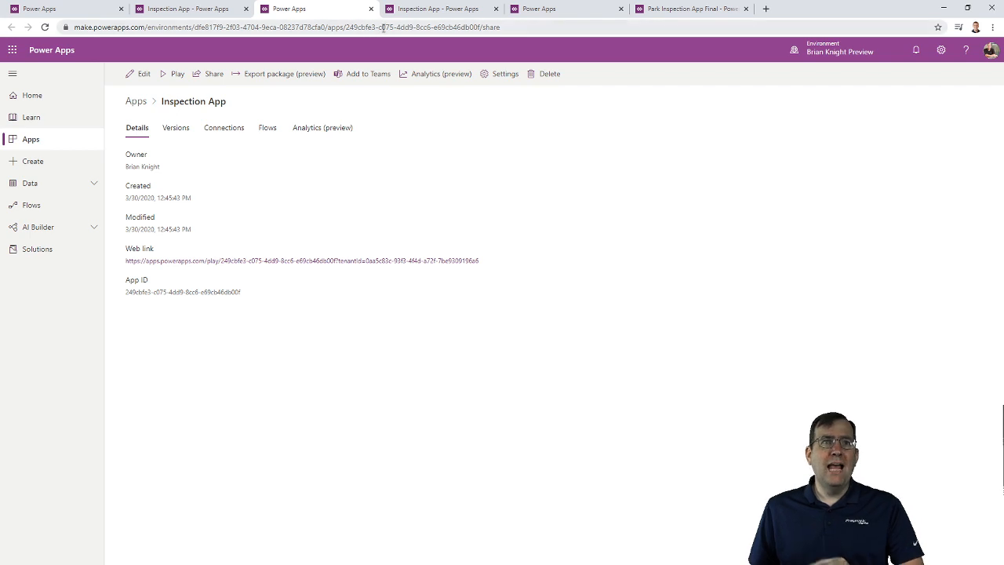
click(175, 127)
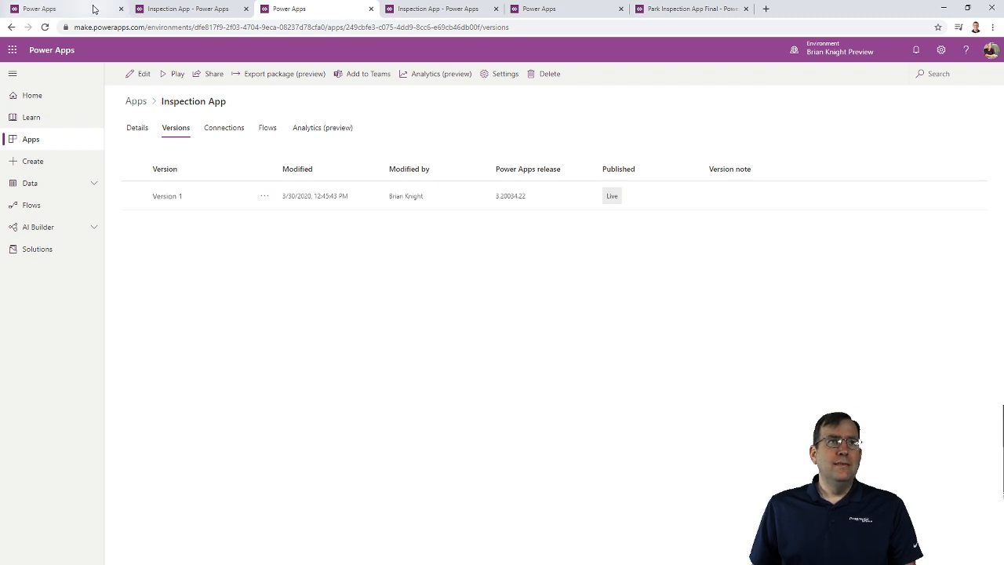
Return to the inspections screen in the app editor and nudge the gallery's warning icon slightly left
click(176, 11)
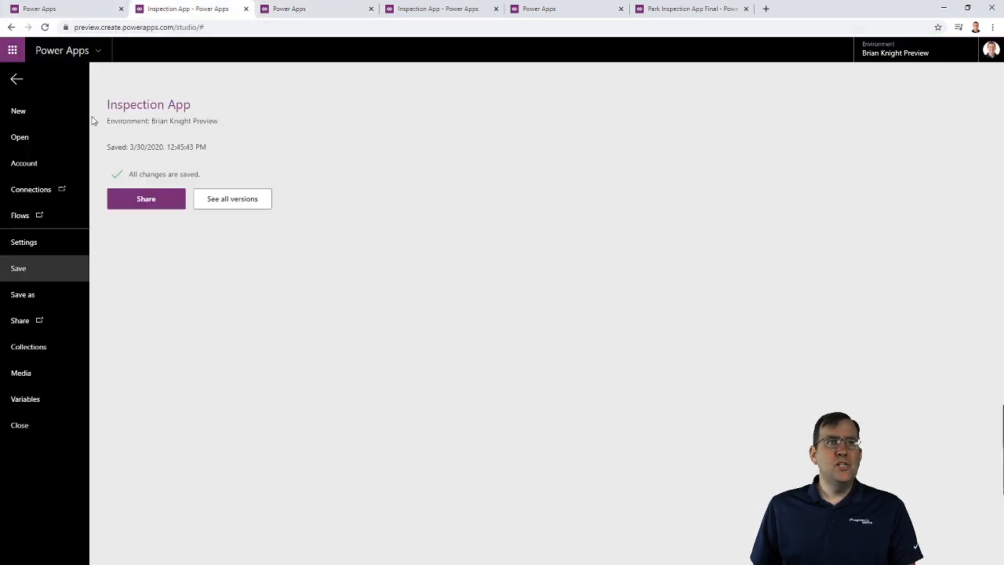
click(17, 77)
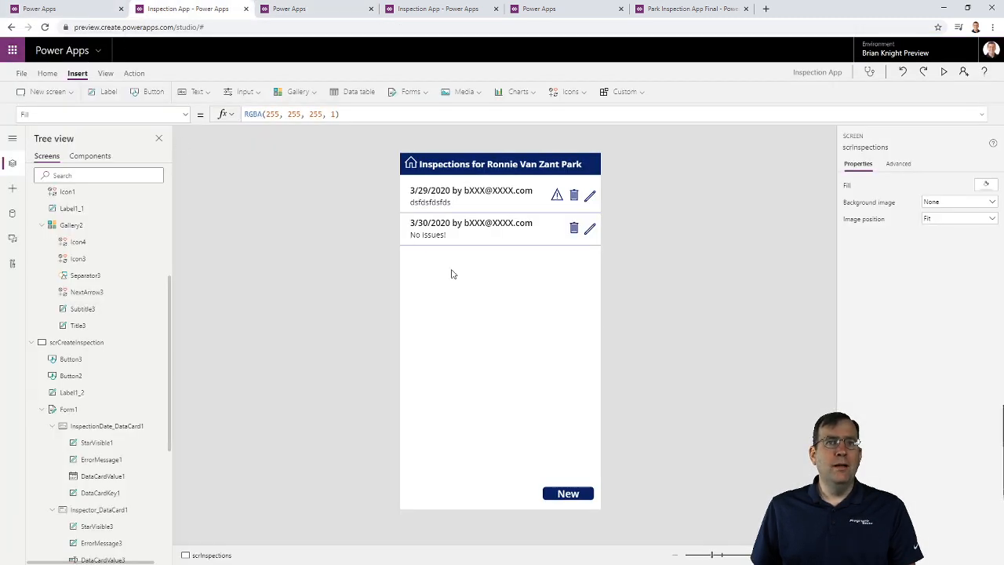
click(494, 314)
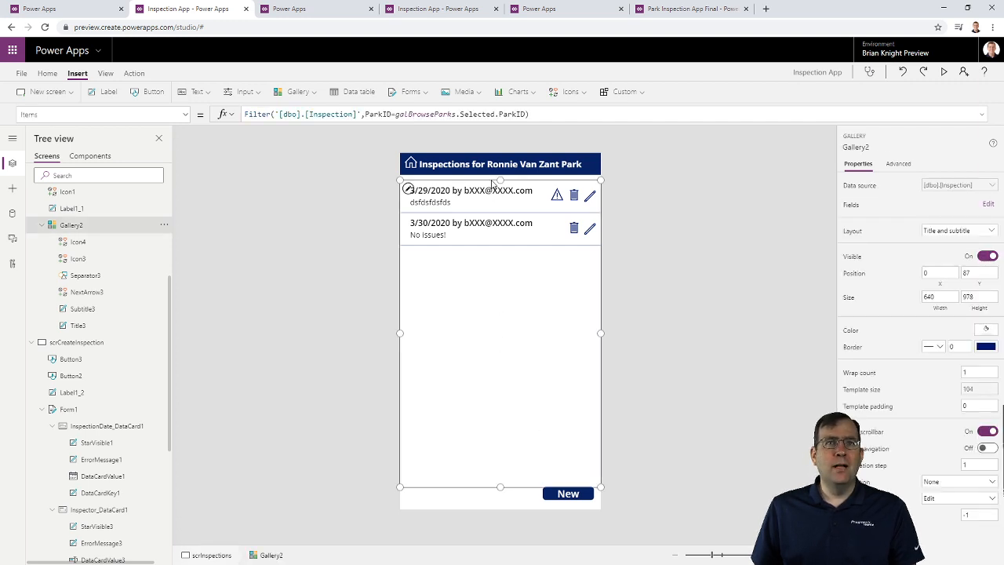
click(554, 195)
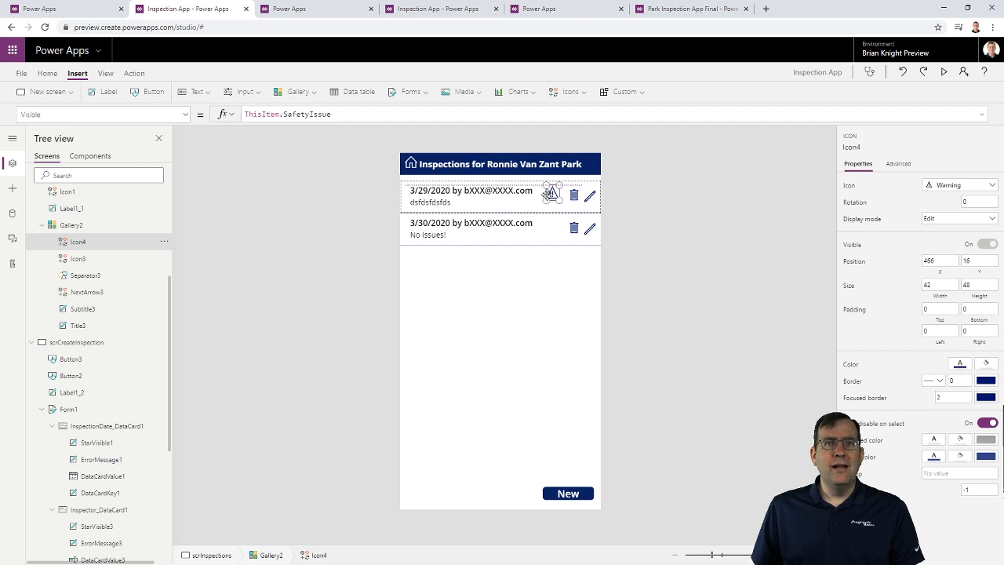
drag(550, 193, 550, 196)
Change the pencil icon in the inspections gallery to the Folder icon and save the app without publishing it
click(589, 198)
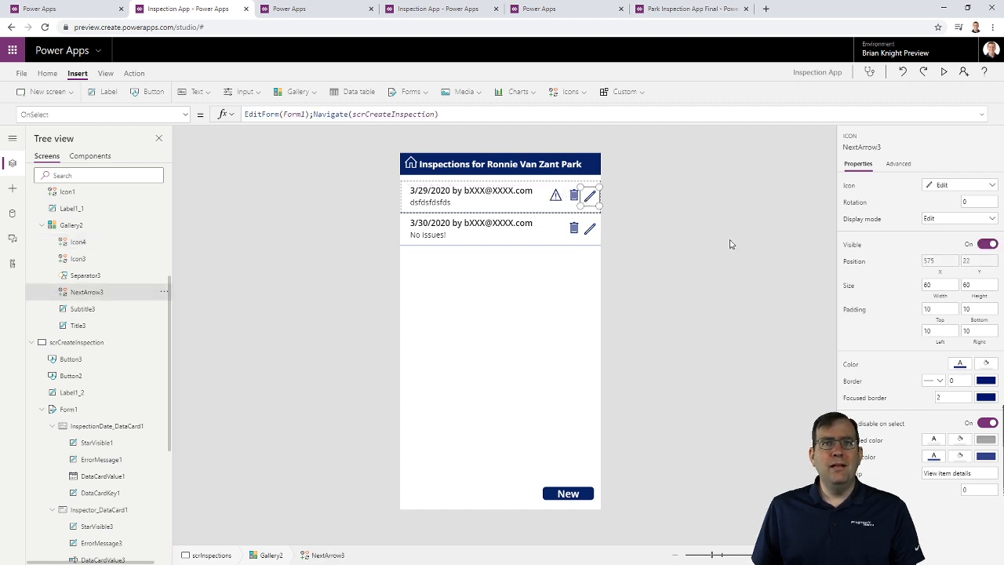
click(971, 190)
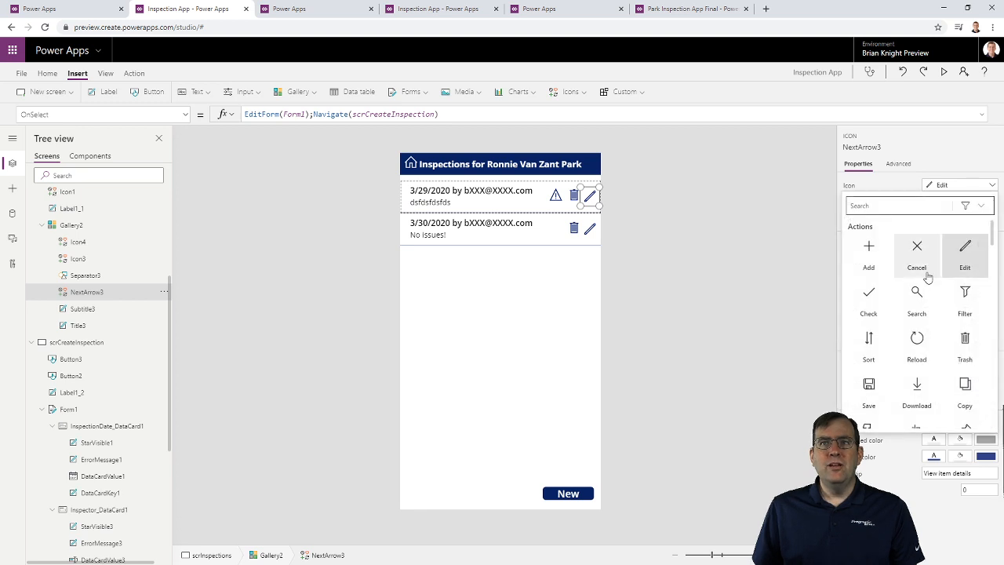
scroll(958, 323, down, 5)
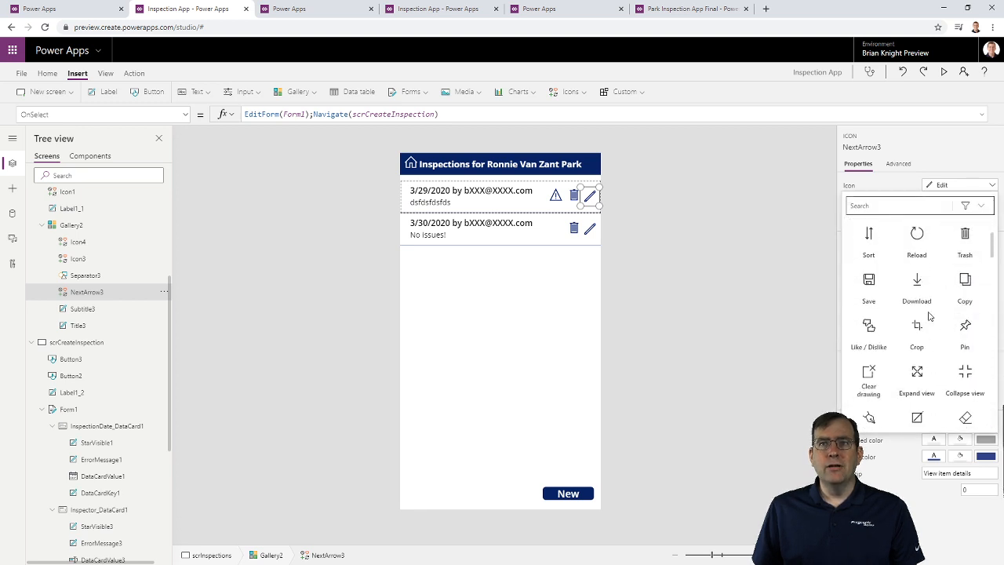
click(905, 207)
text(fo)
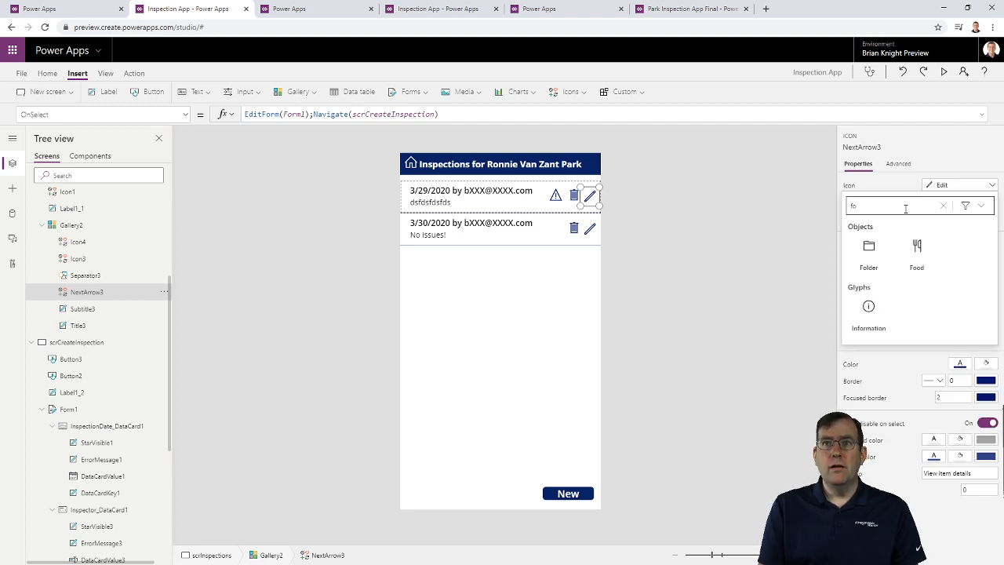
click(875, 255)
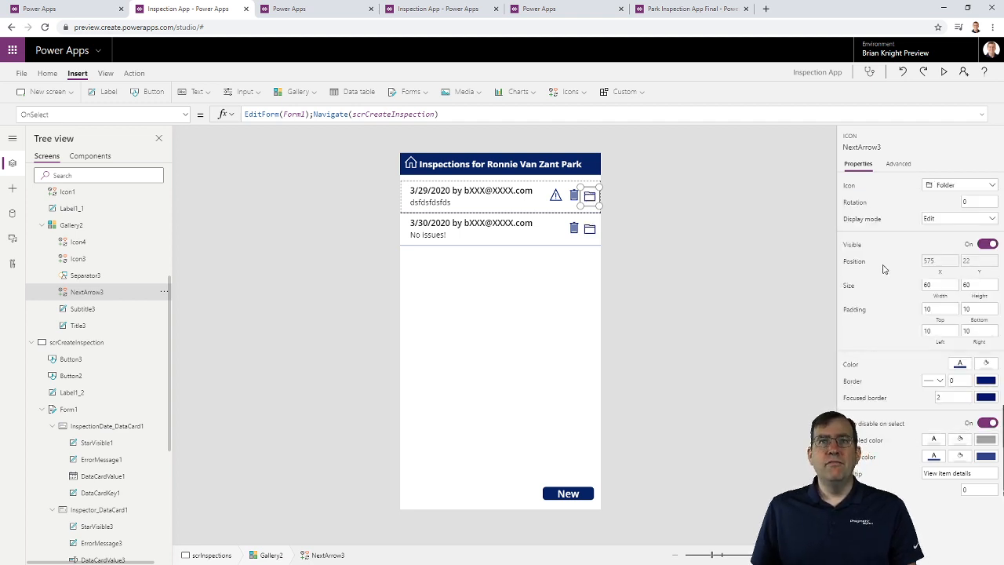
click(635, 238)
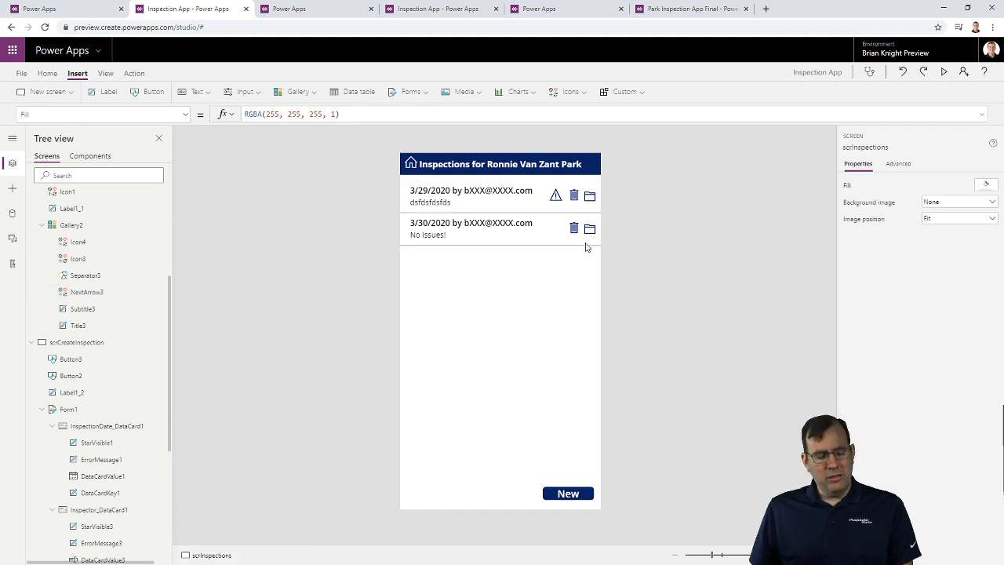
key(ctrl+s)
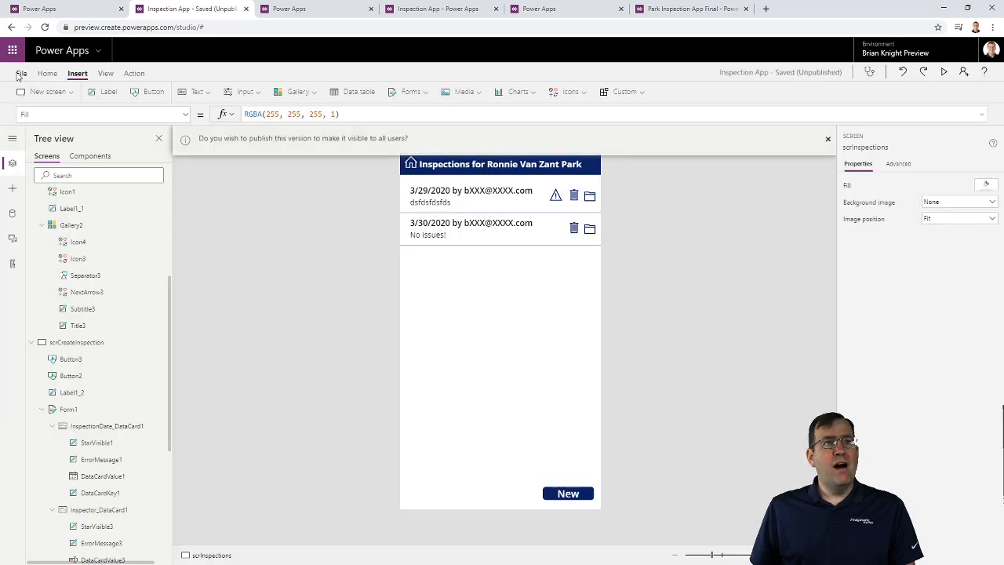
View the publish option on the app's save page and refresh Inspection App's version history
click(21, 73)
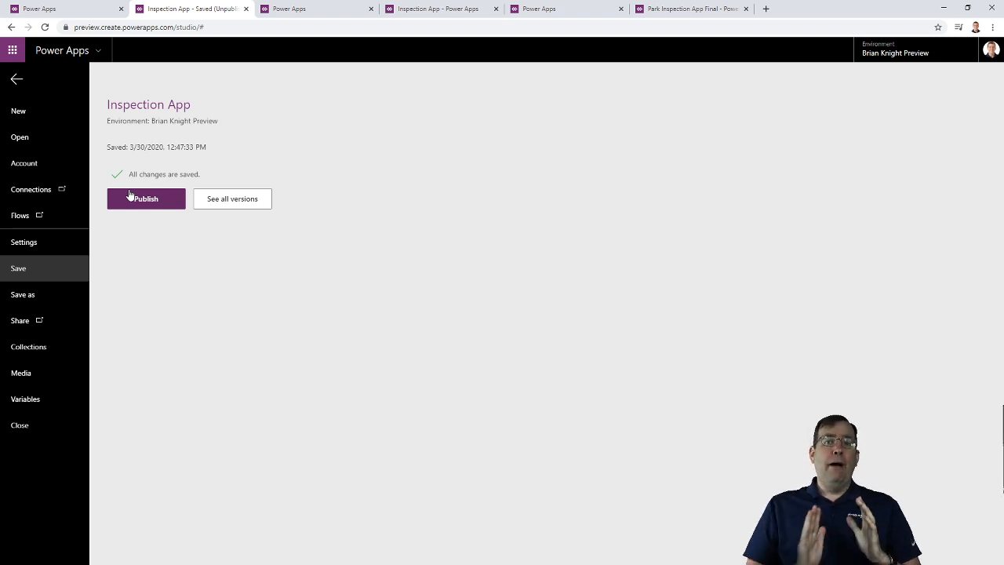
click(16, 80)
click(287, 8)
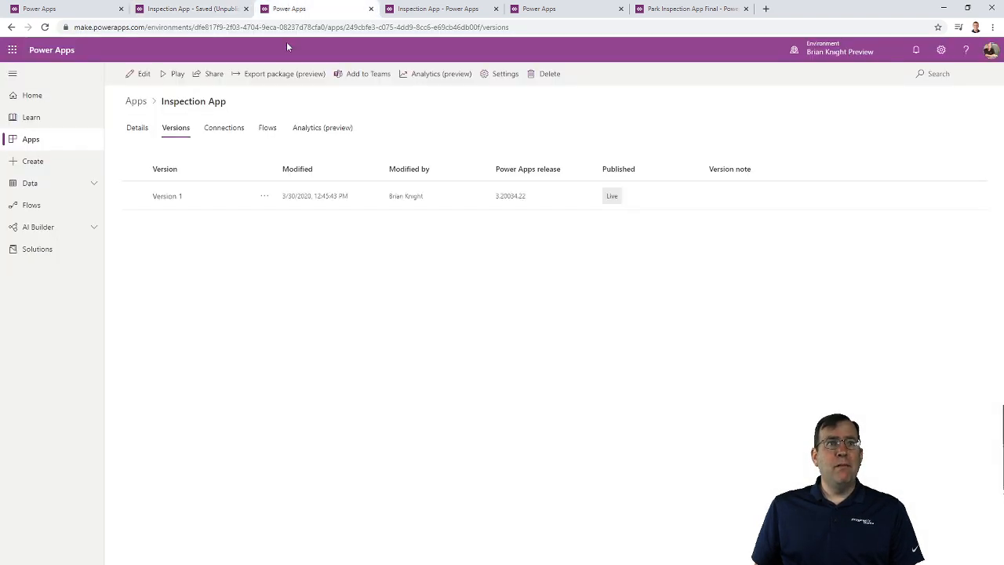
key(F5)
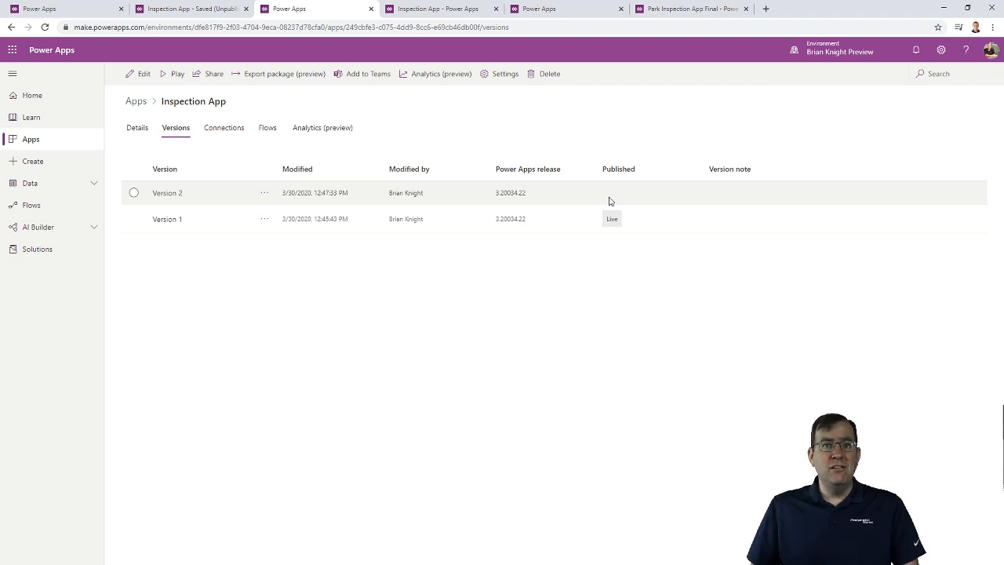
Reload the running app and open Ronnie Van Zant Park's inspections to check which icons users see before publishing
click(455, 12)
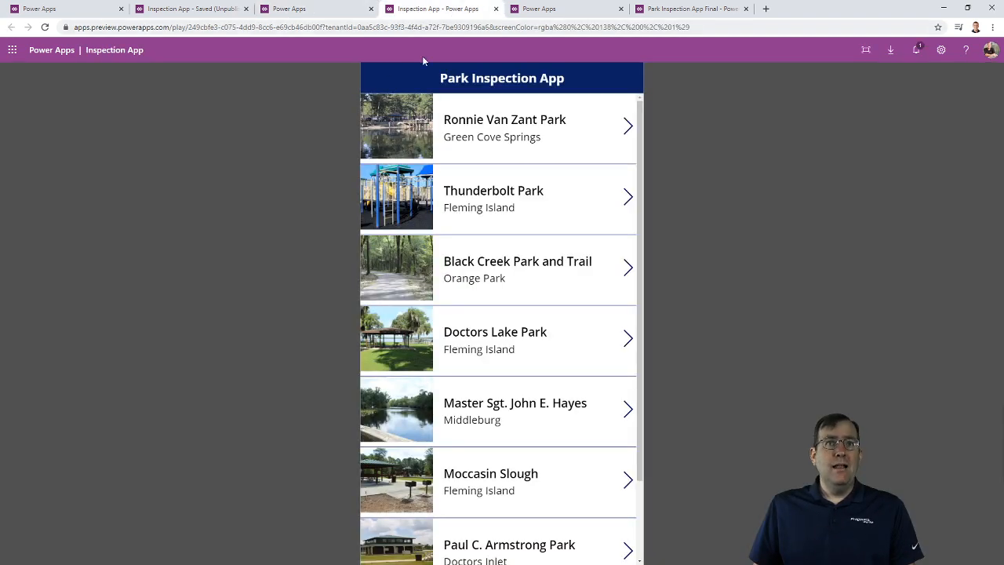
click(44, 26)
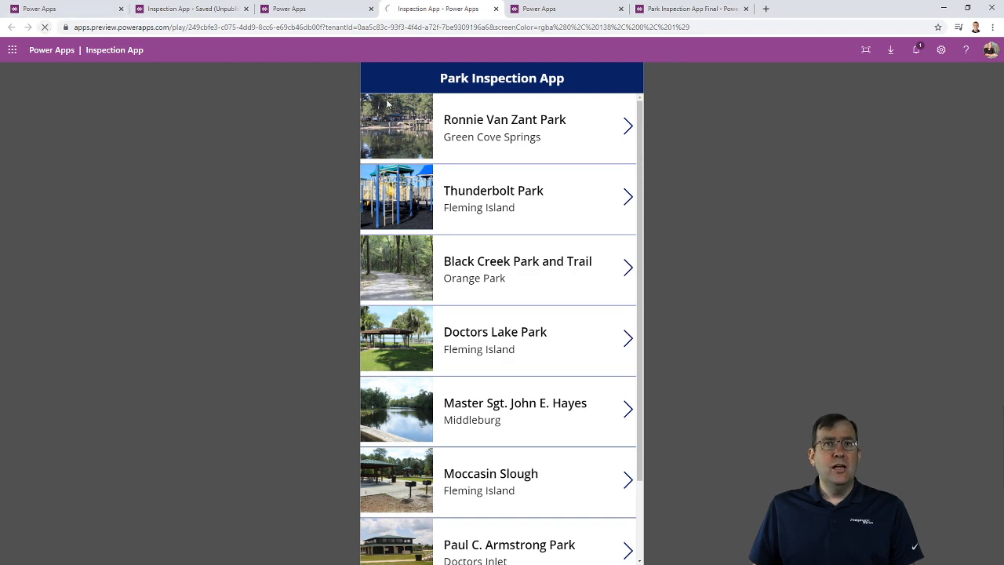
click(623, 134)
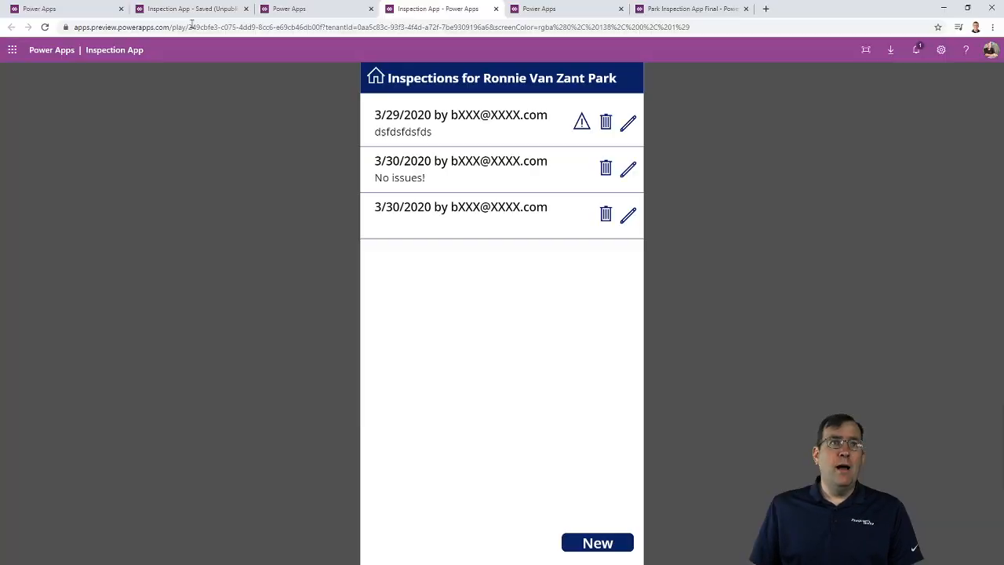
Publish the saved version of Inspection App from the editor
click(68, 11)
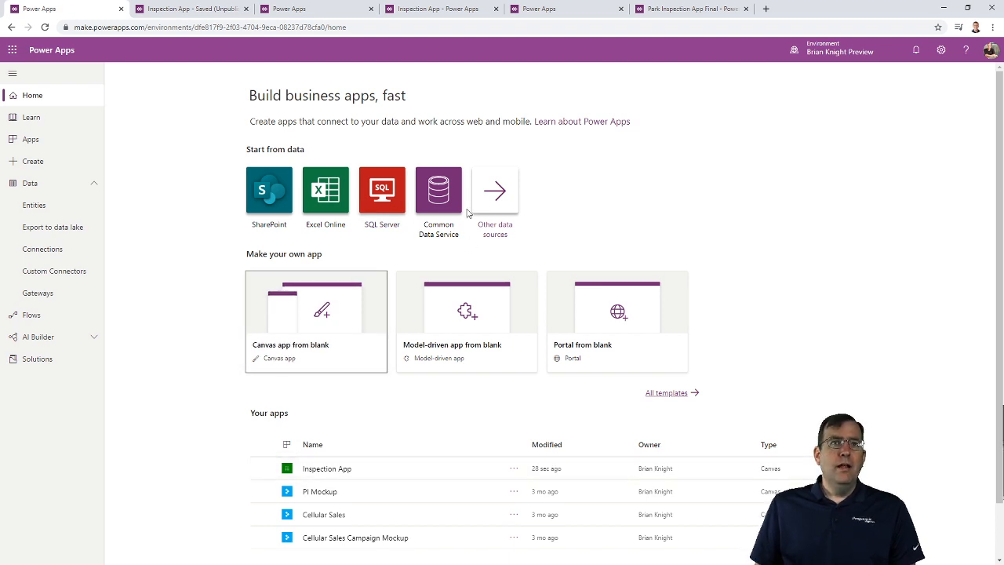
click(185, 12)
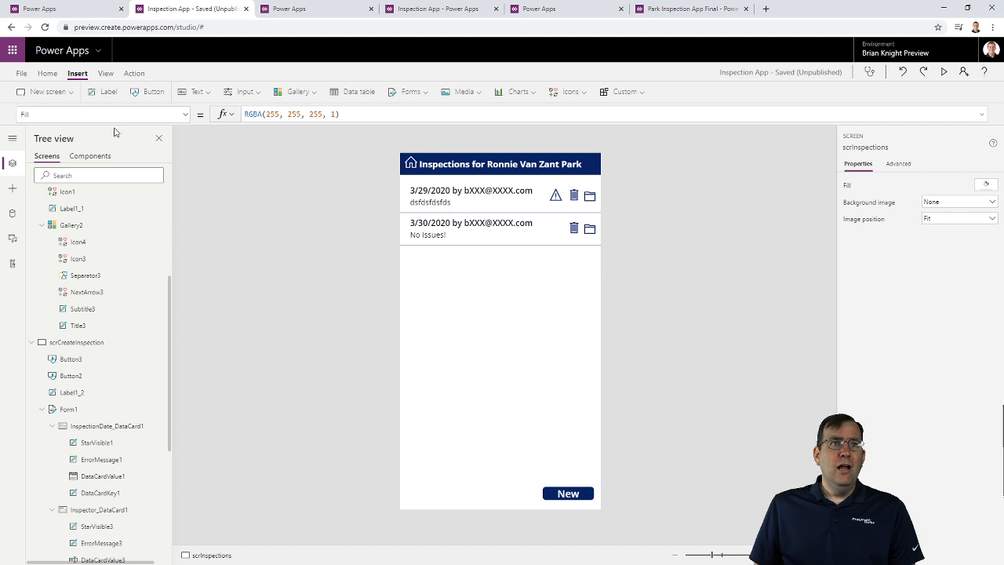
click(21, 73)
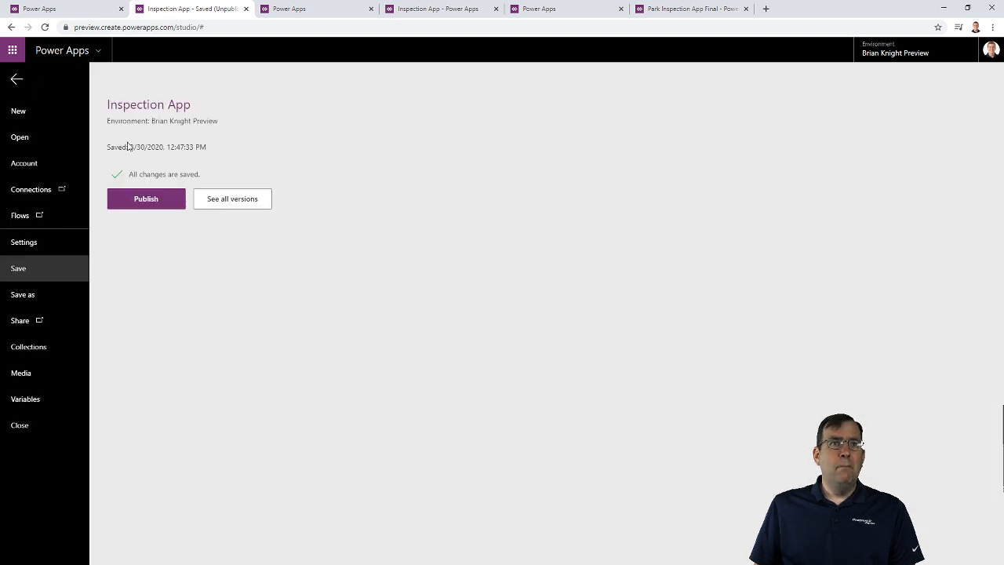
click(127, 201)
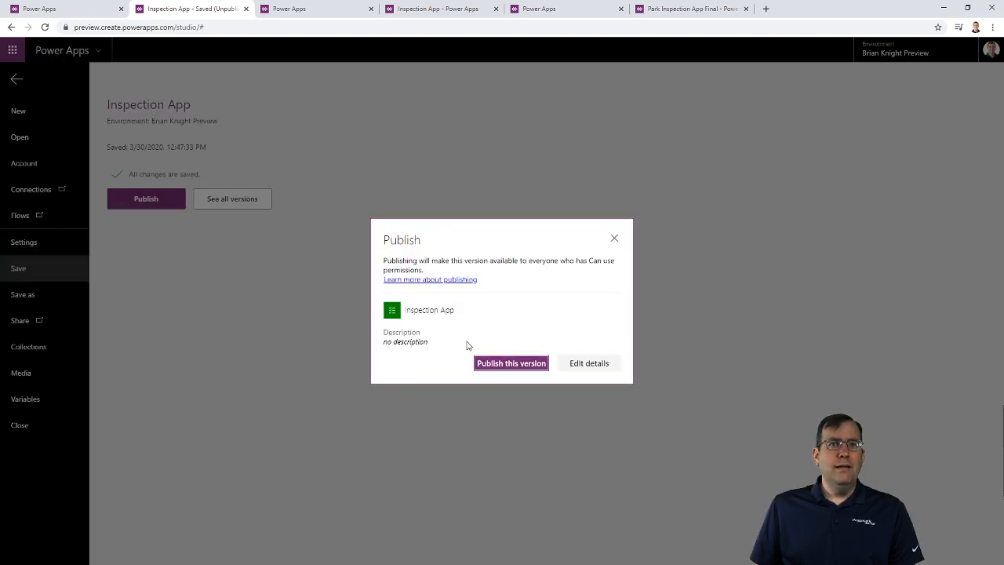
click(523, 369)
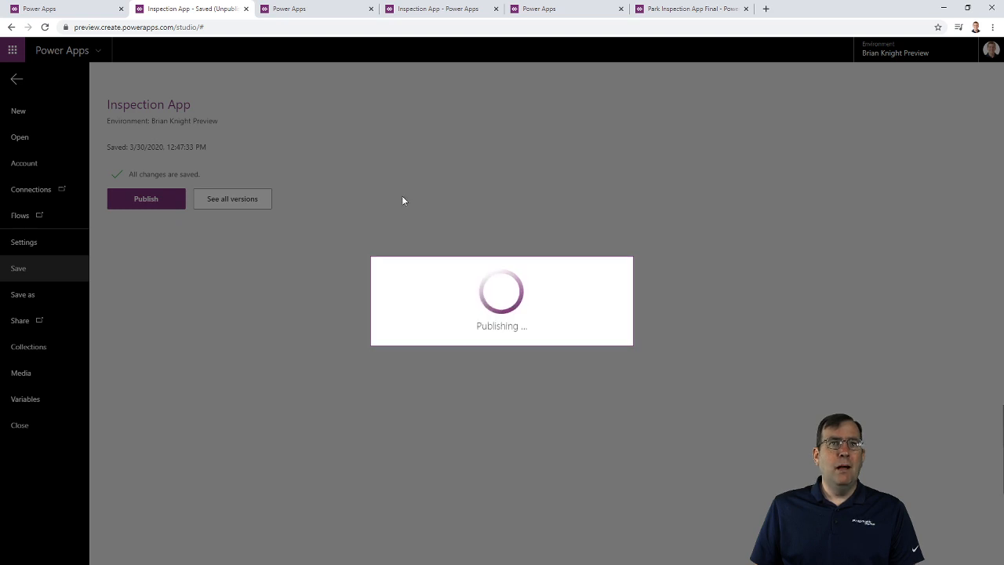
Refresh Inspection App's version history to check the live version, and view the restore option for Version 1
click(308, 9)
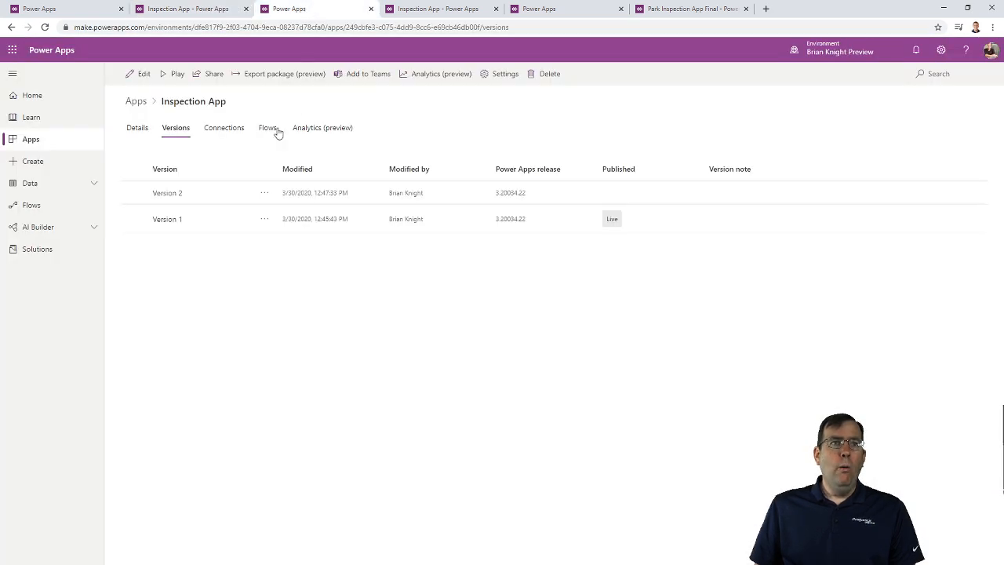
click(264, 193)
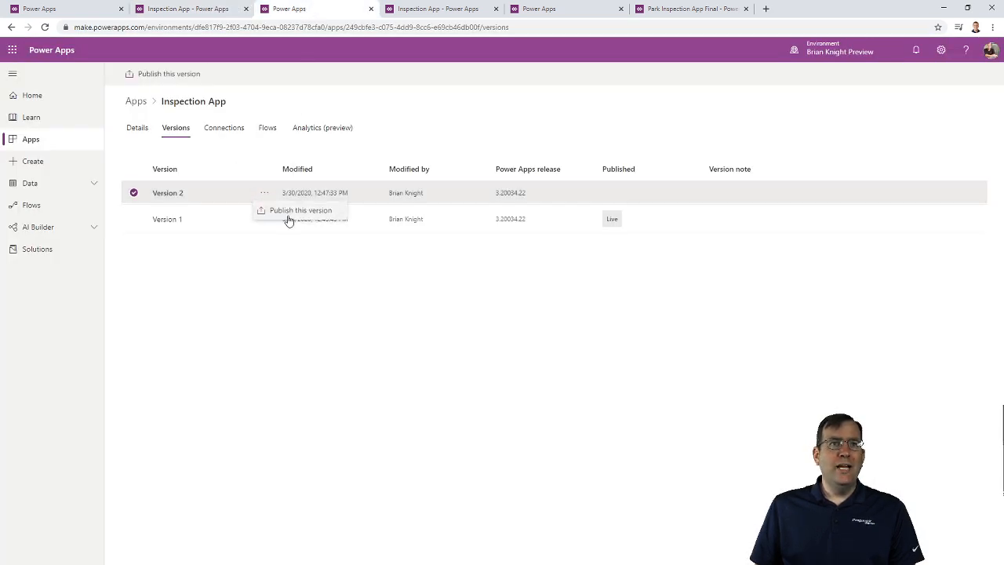
click(322, 312)
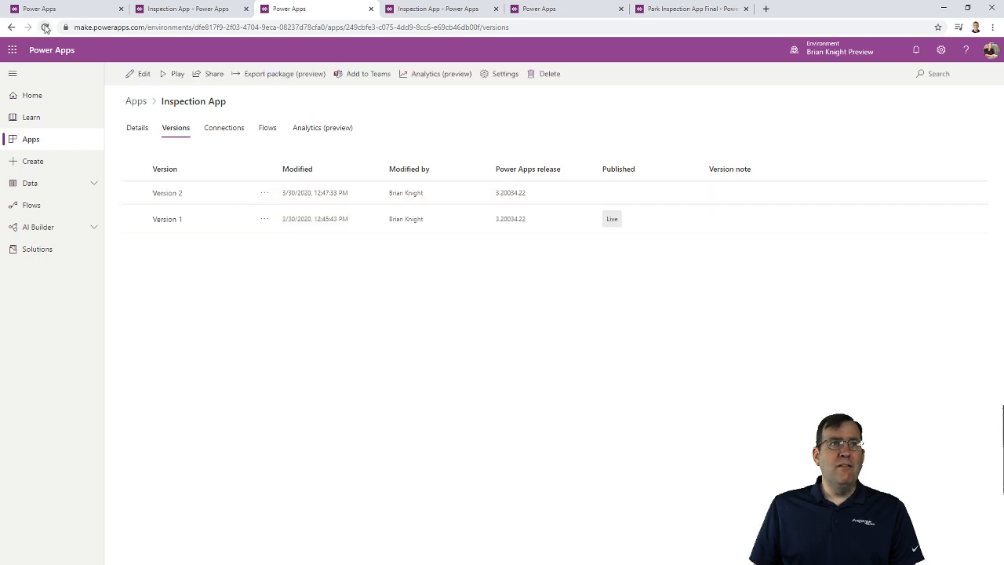
click(45, 27)
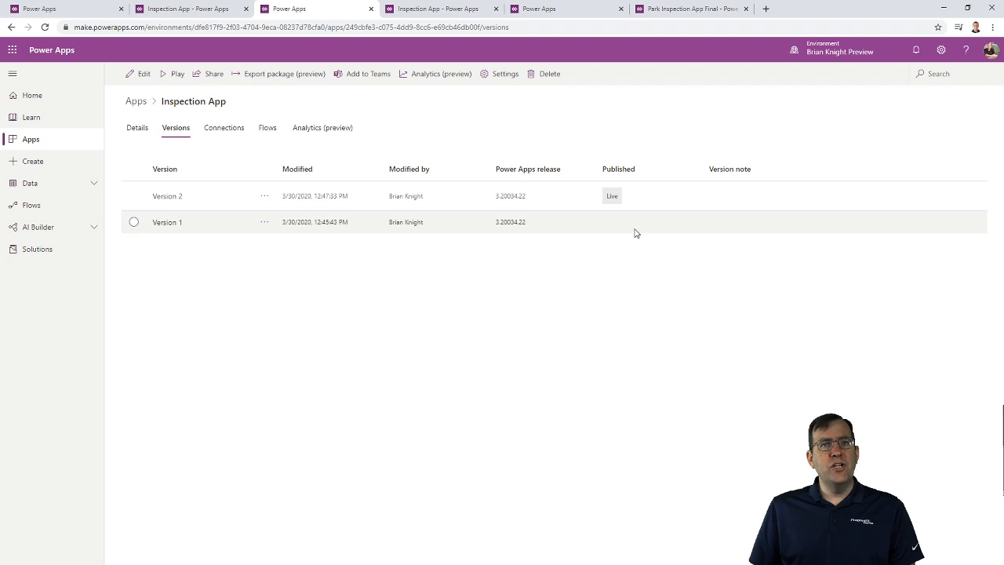
click(223, 223)
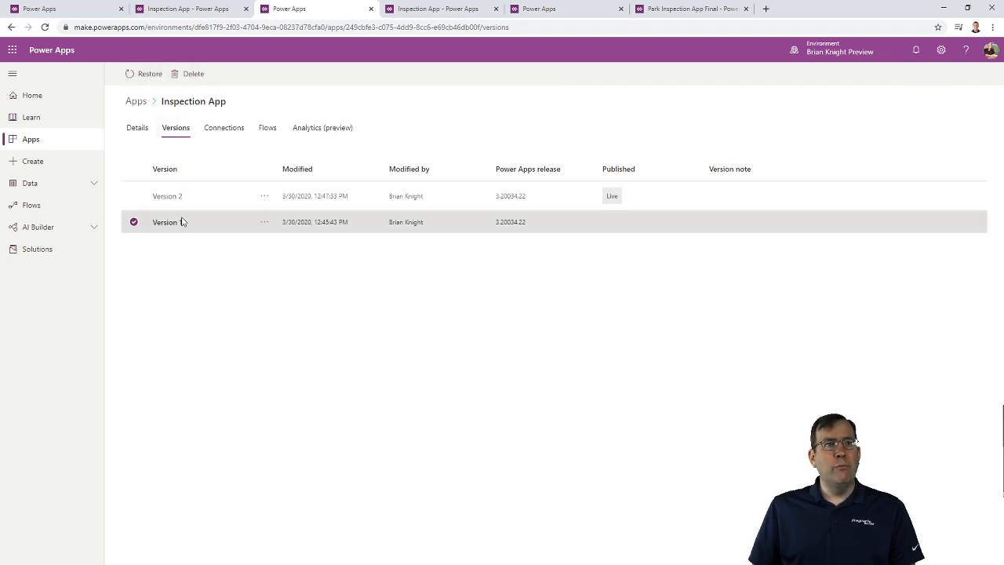
click(133, 223)
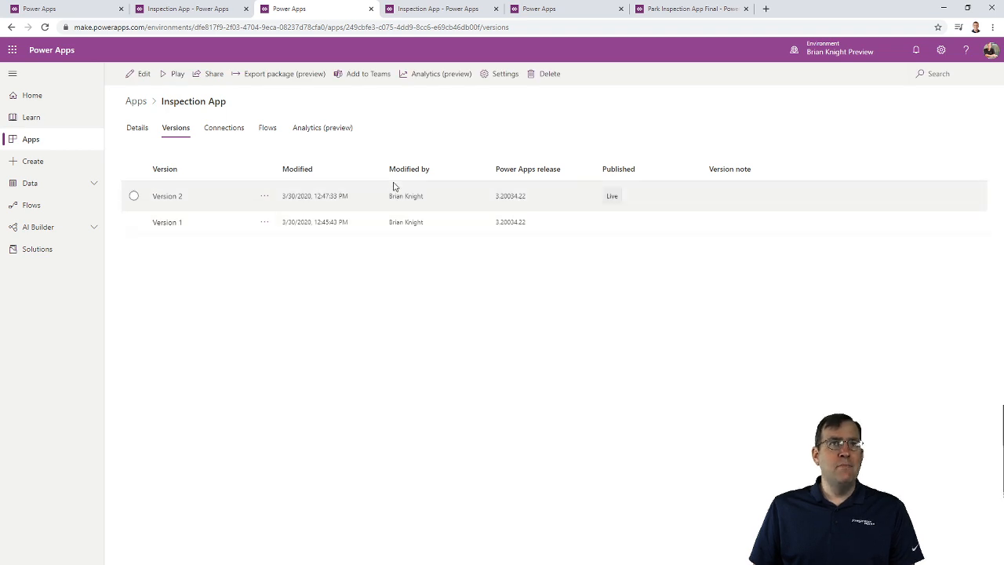
Reload the running app, check the published icons in Ronnie Van Zant Park's inspections, and return to the app editor
click(416, 9)
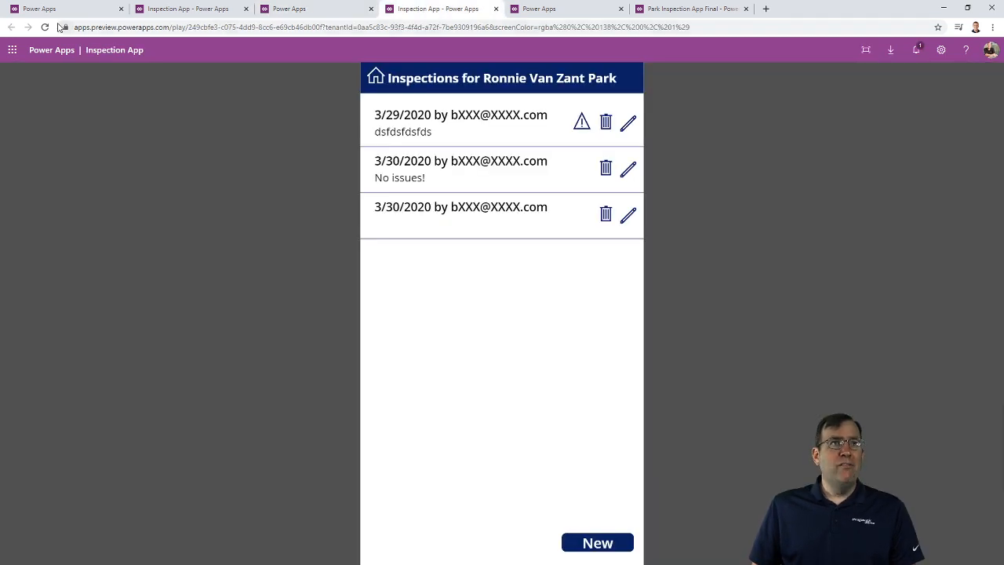
click(45, 27)
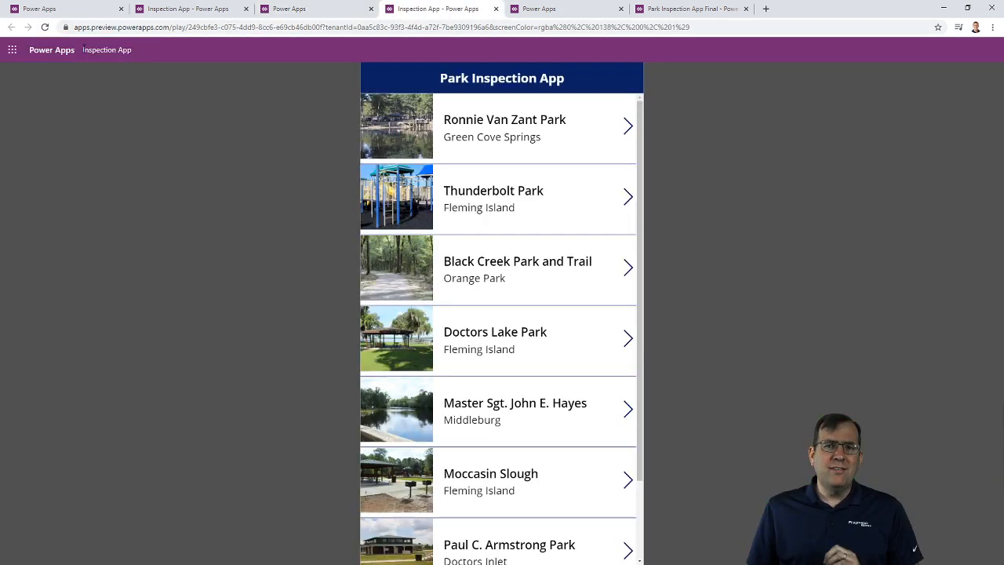
click(628, 128)
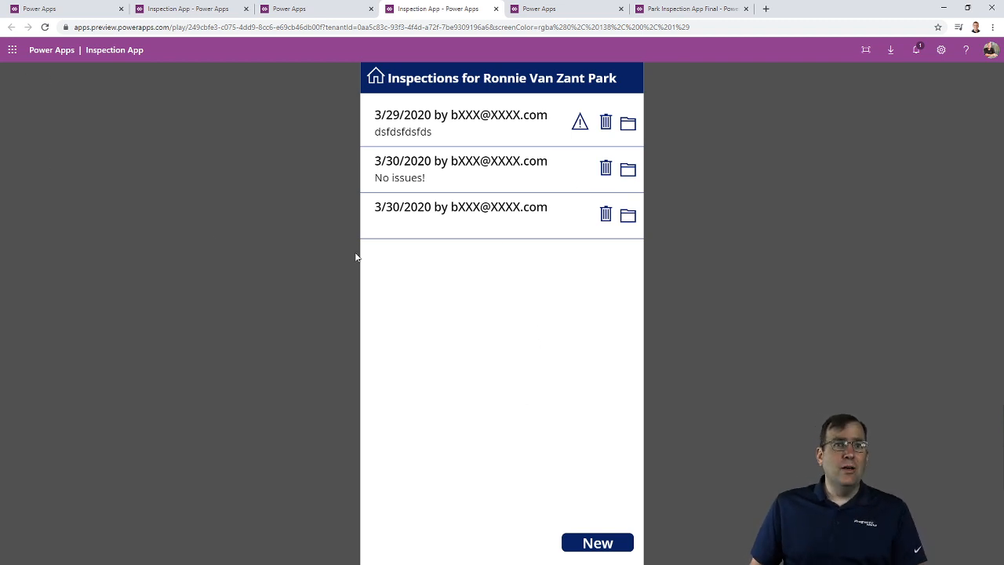
click(202, 9)
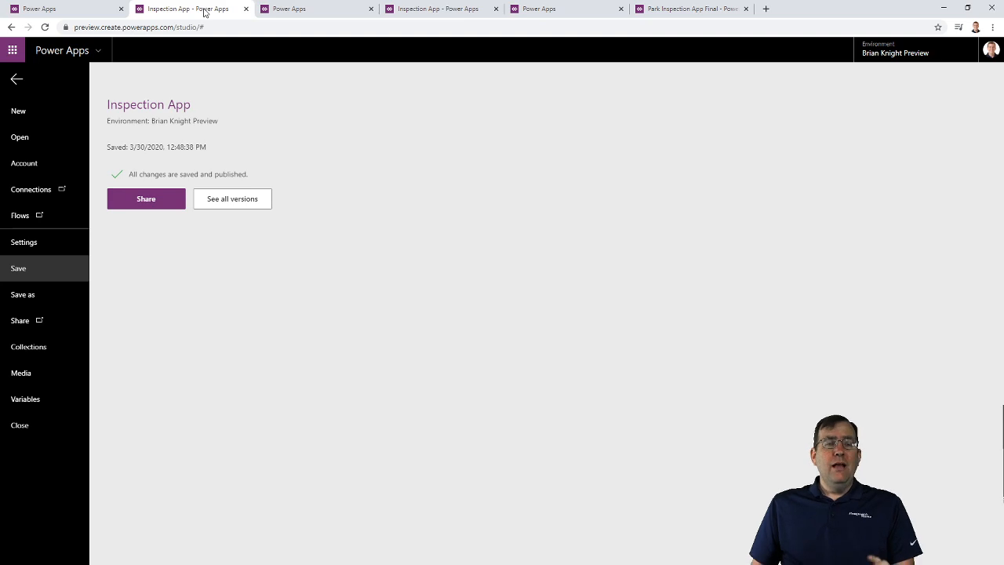